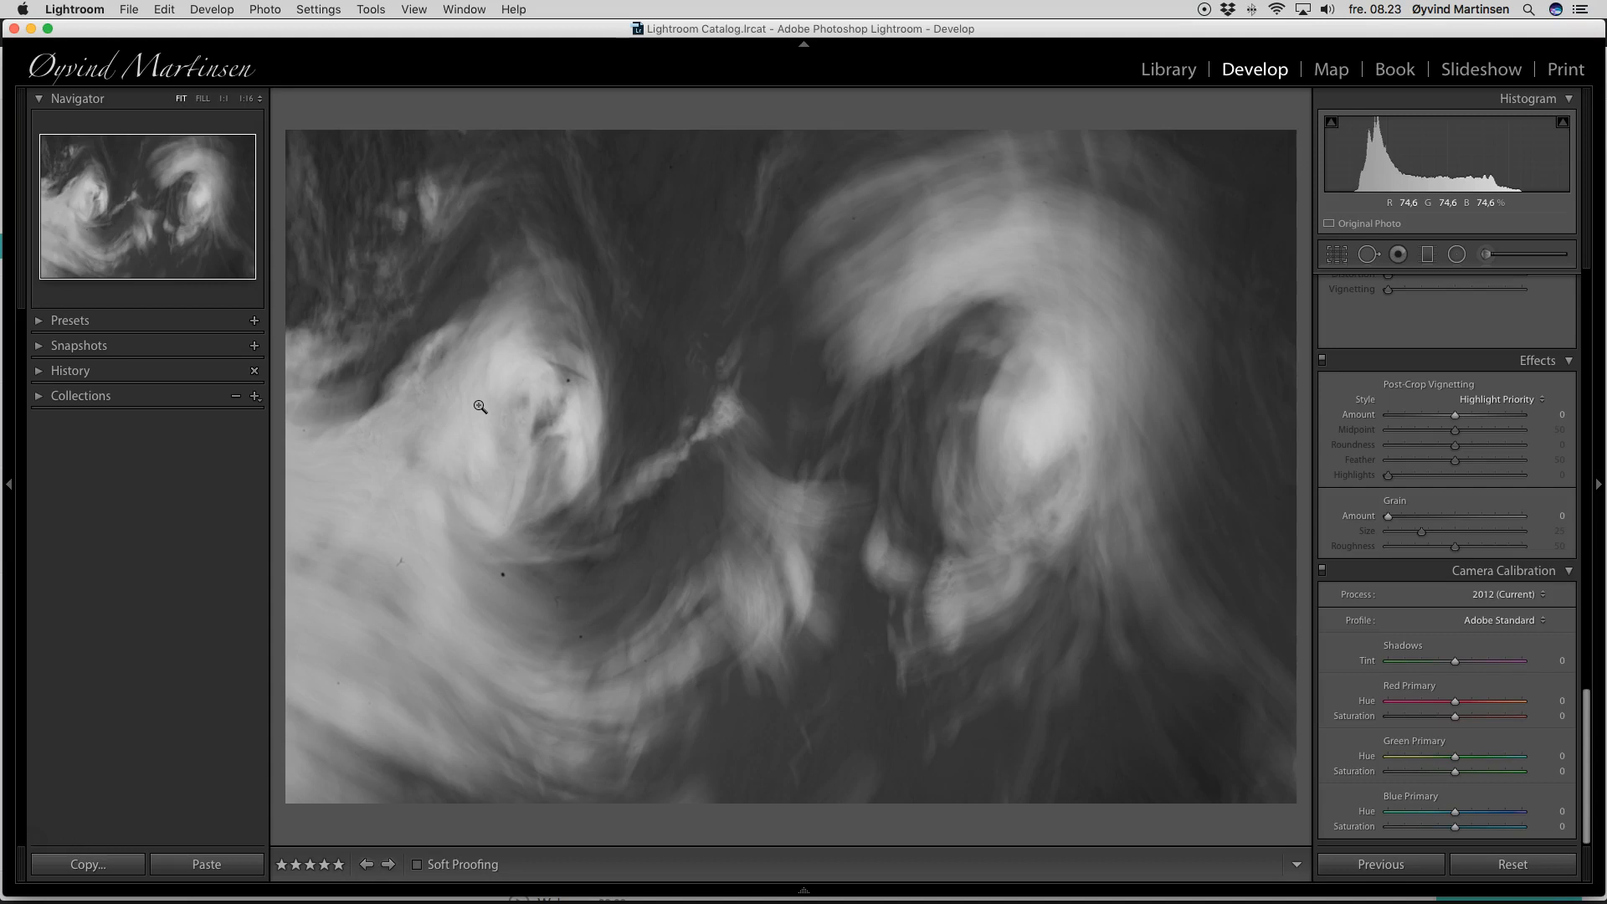
Step: Compare the photo's Color treatment with Black & White, ending on Black & White
scroll(1407, 395, up, 15)
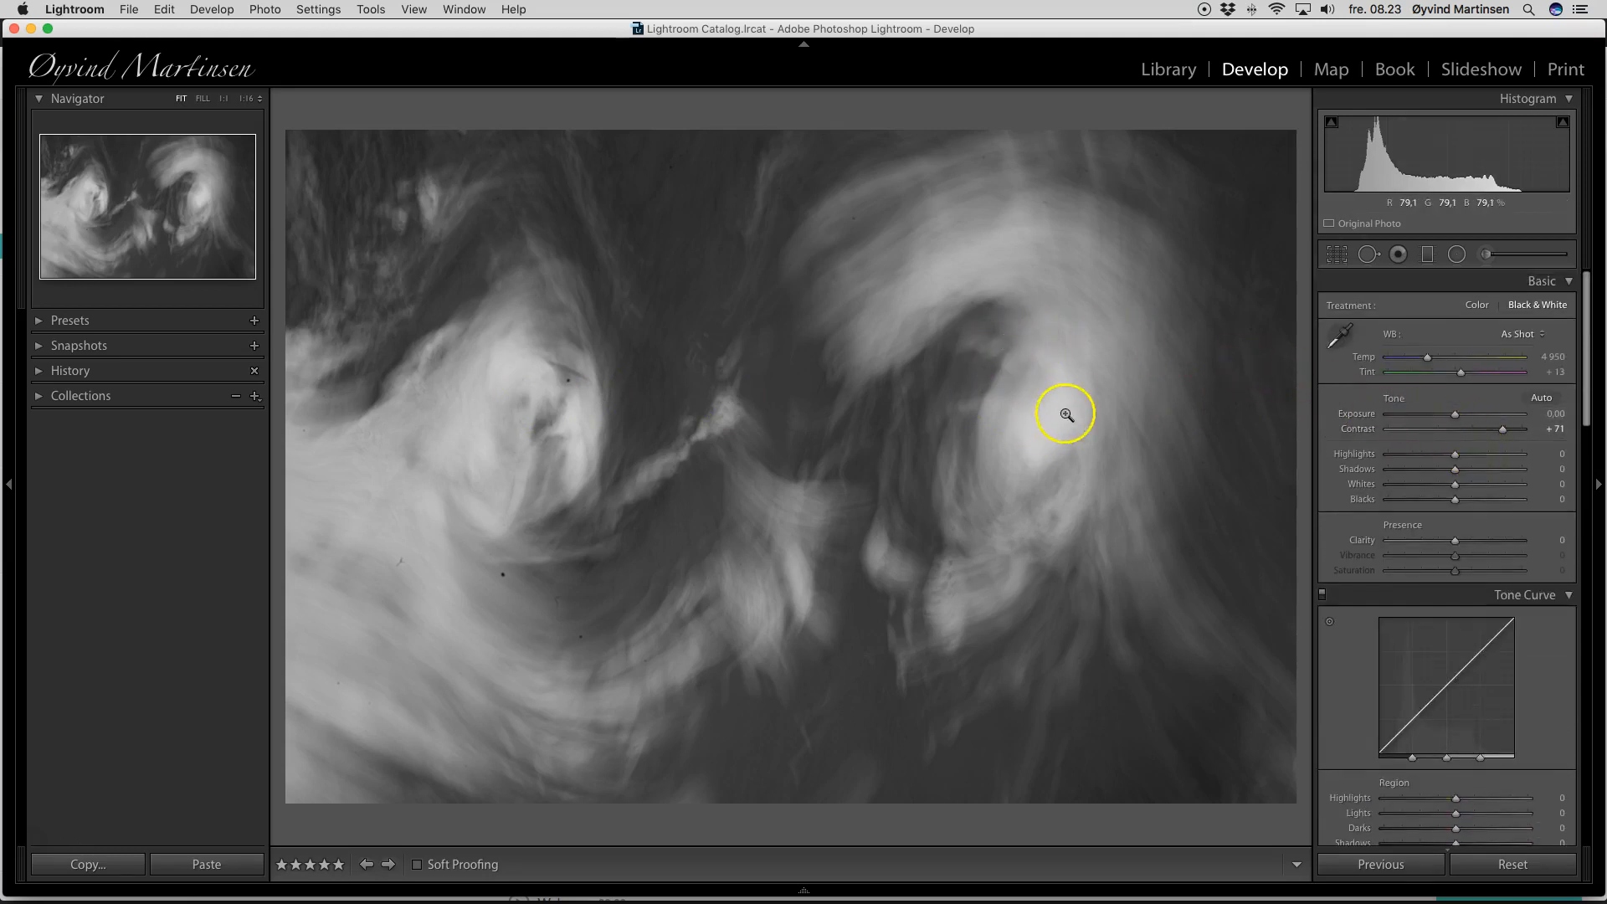
click(1536, 307)
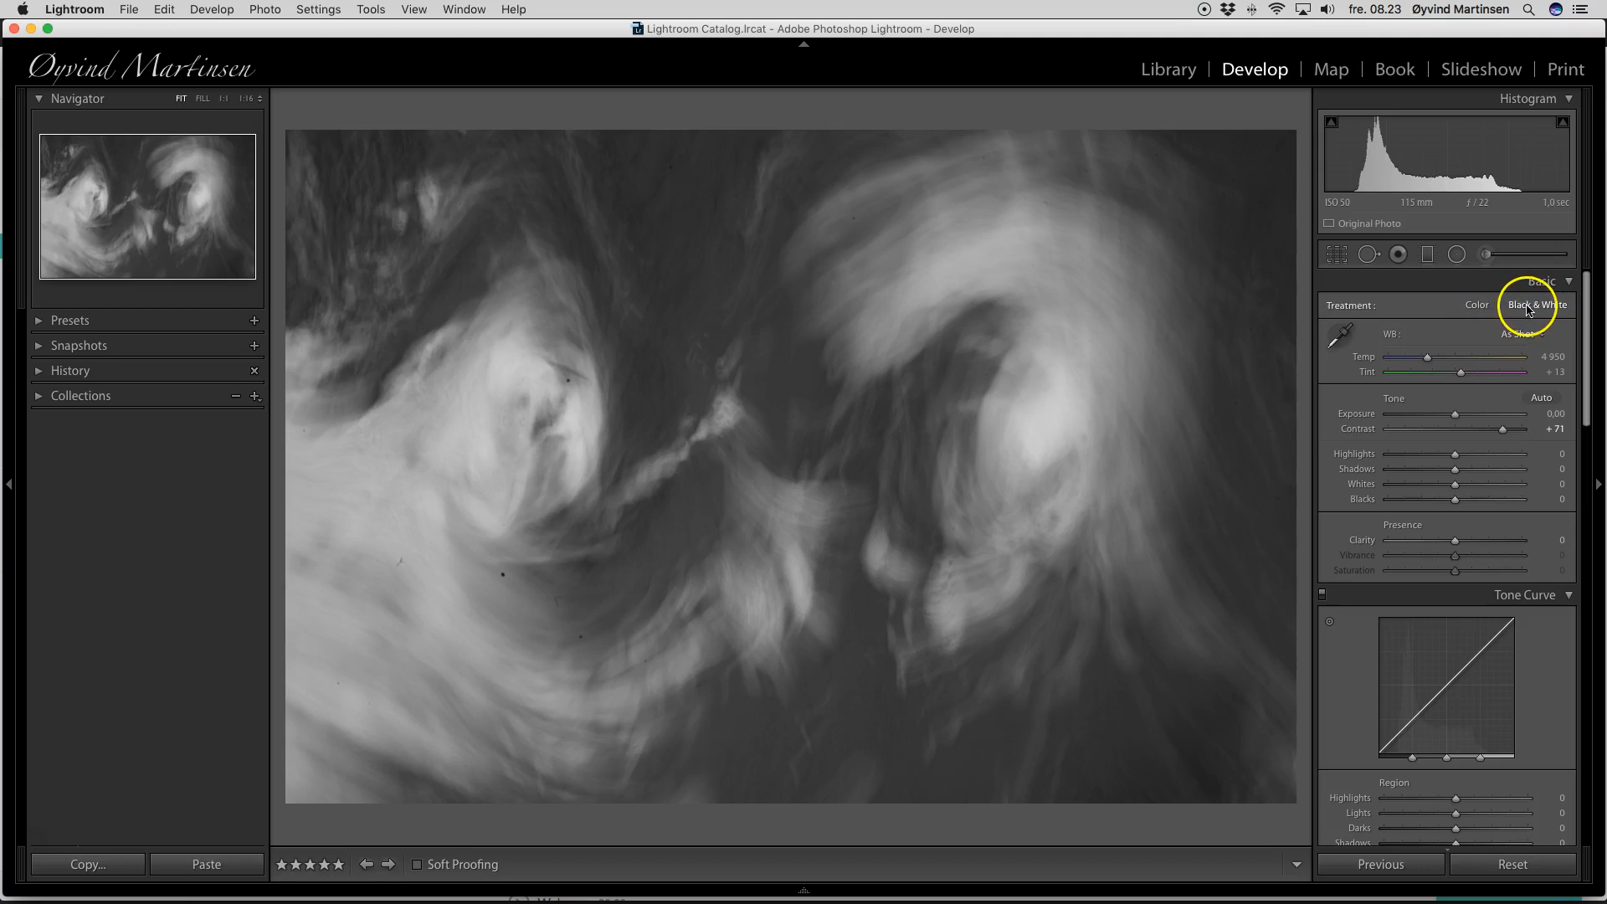
click(1477, 306)
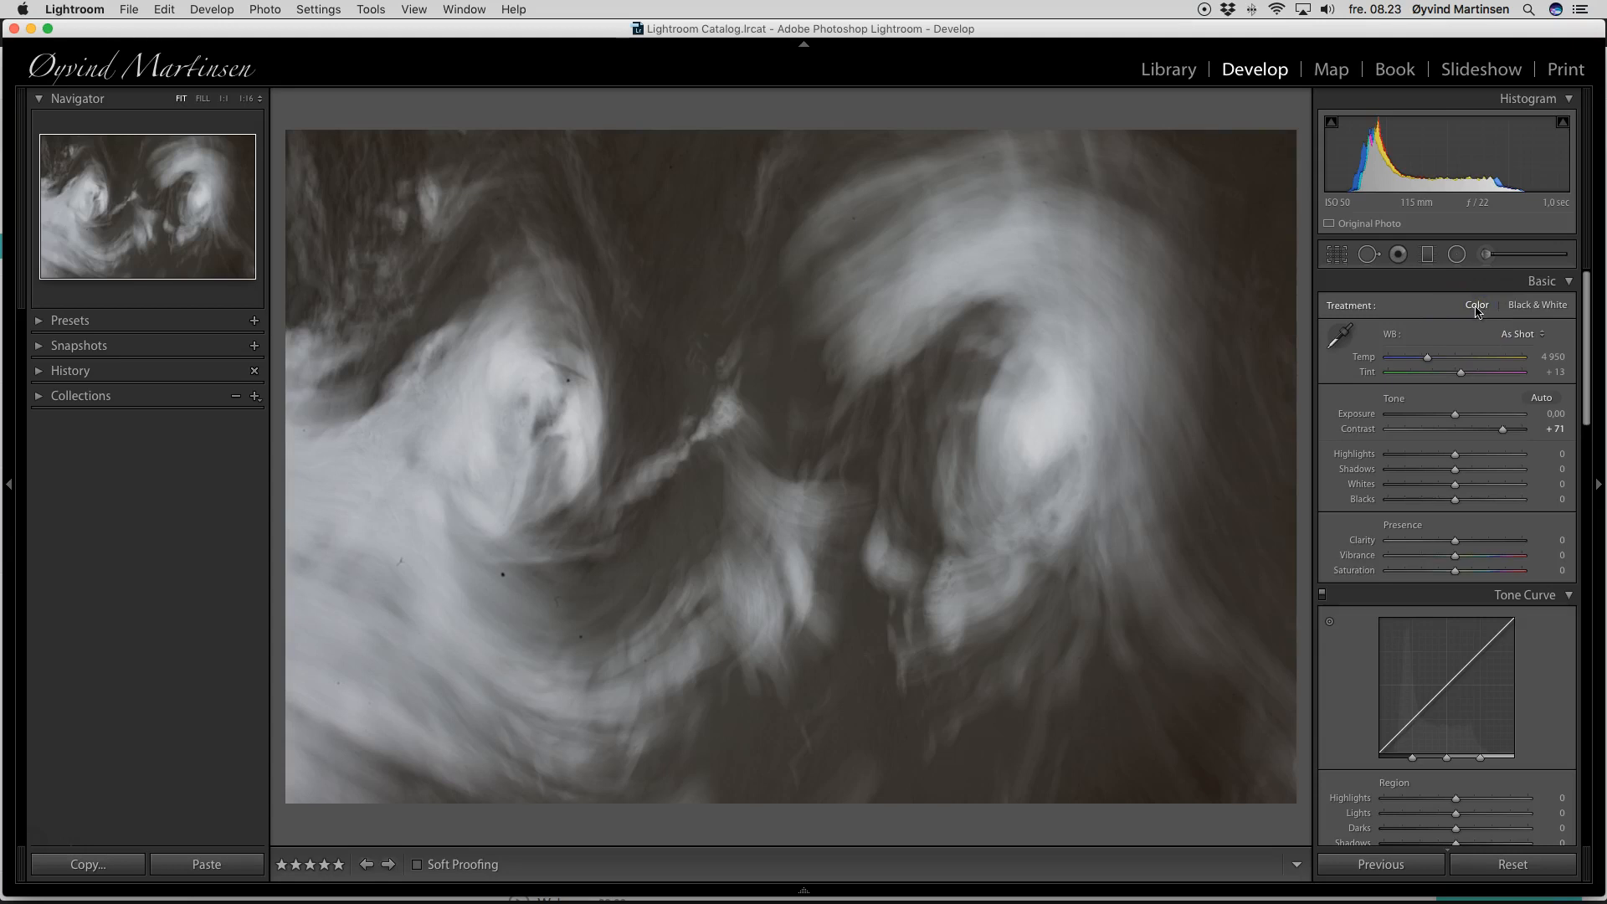
click(1534, 307)
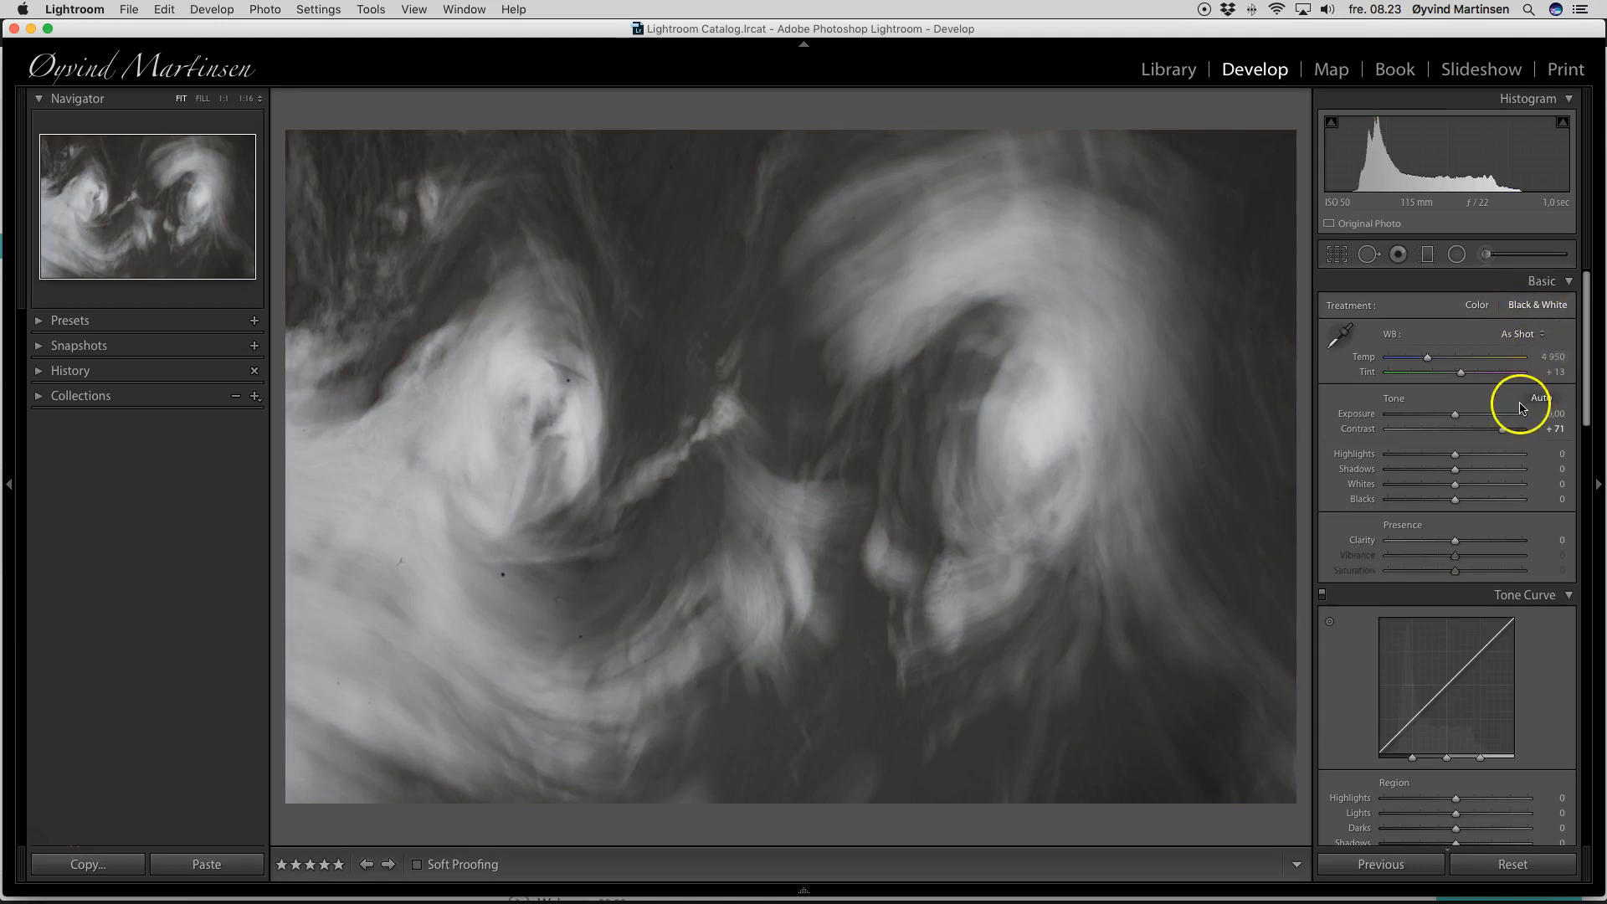
Step: Set the smoke-like photo's Contrast to +53 and its Blacks to -64
mouse_move(1499, 429)
mouse_down()
mouse_move(1451, 432)
mouse_move(1485, 434)
mouse_up()
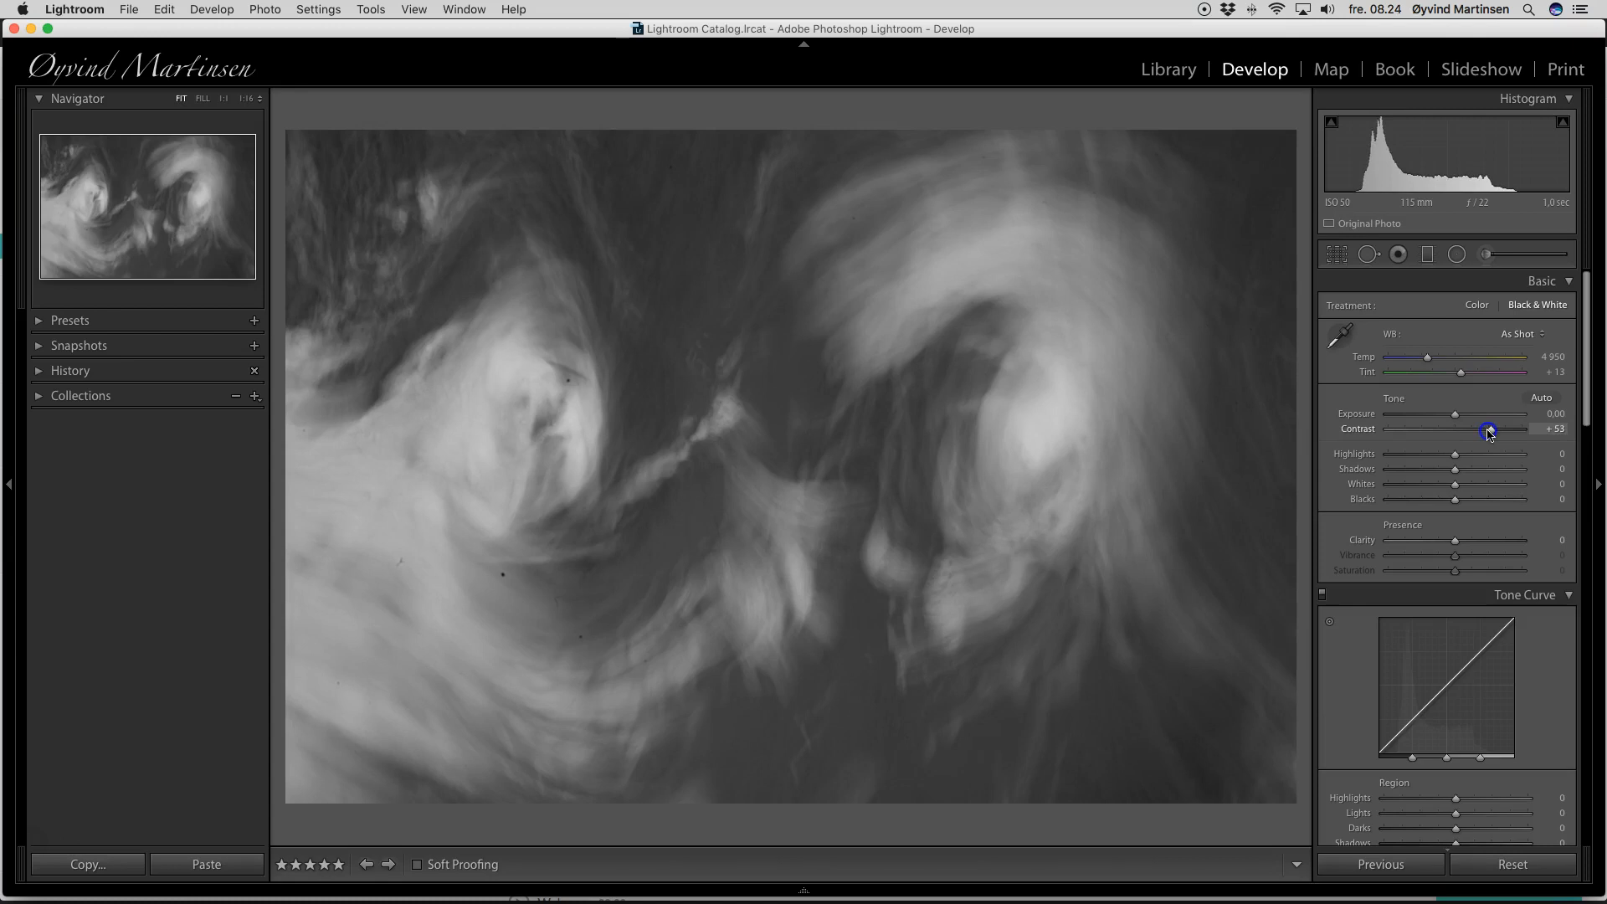
drag(1489, 432, 1489, 432)
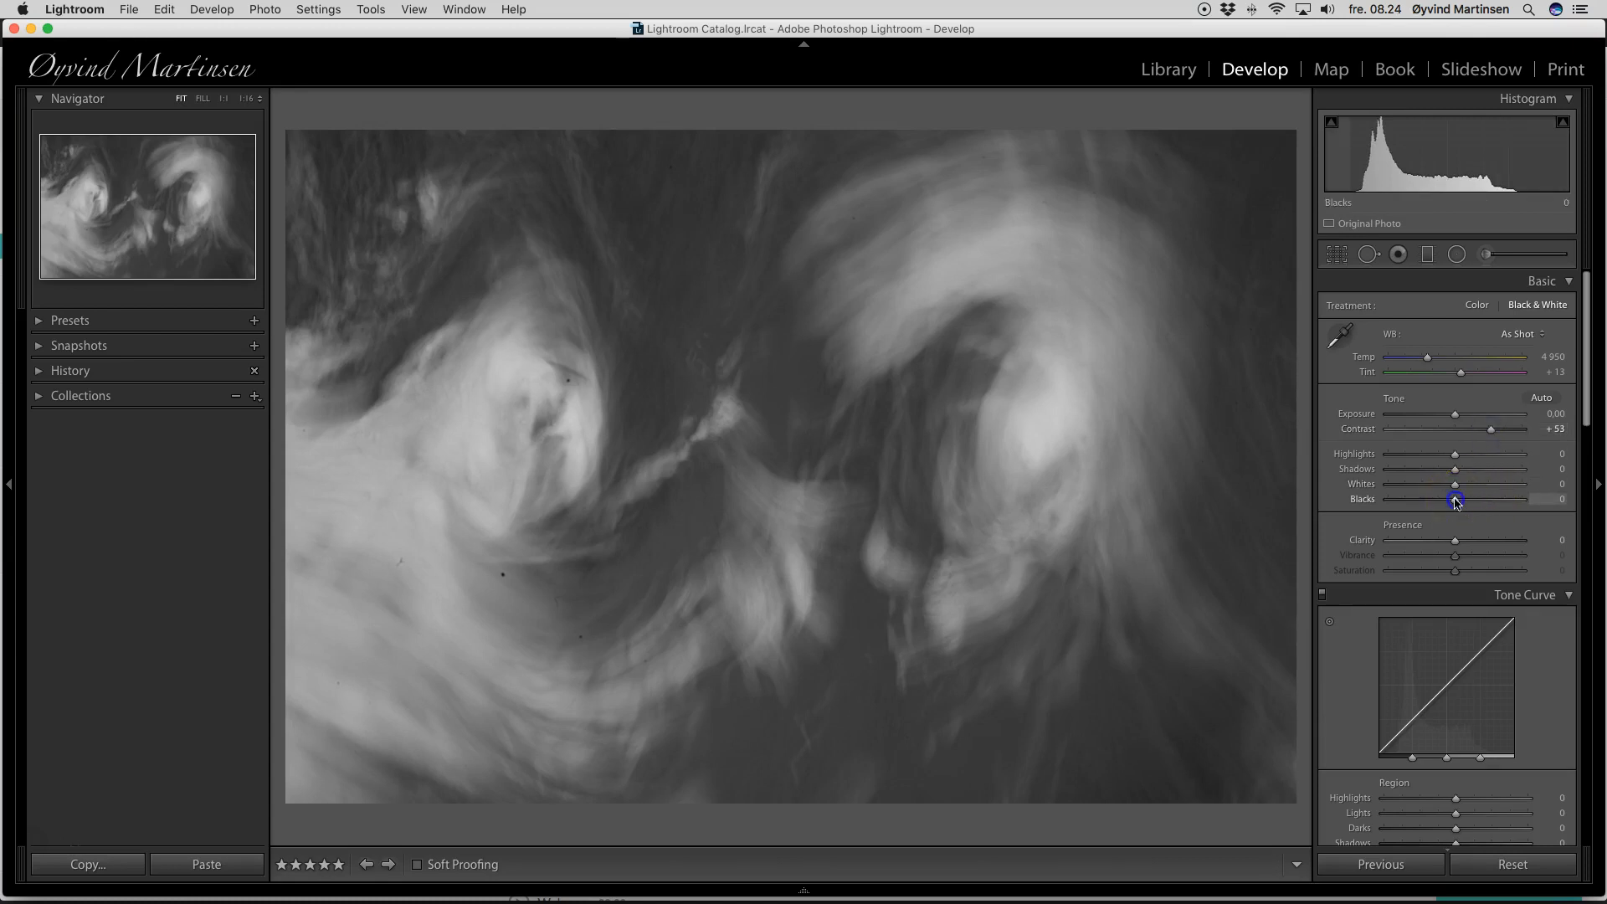
drag(1455, 501, 1421, 503)
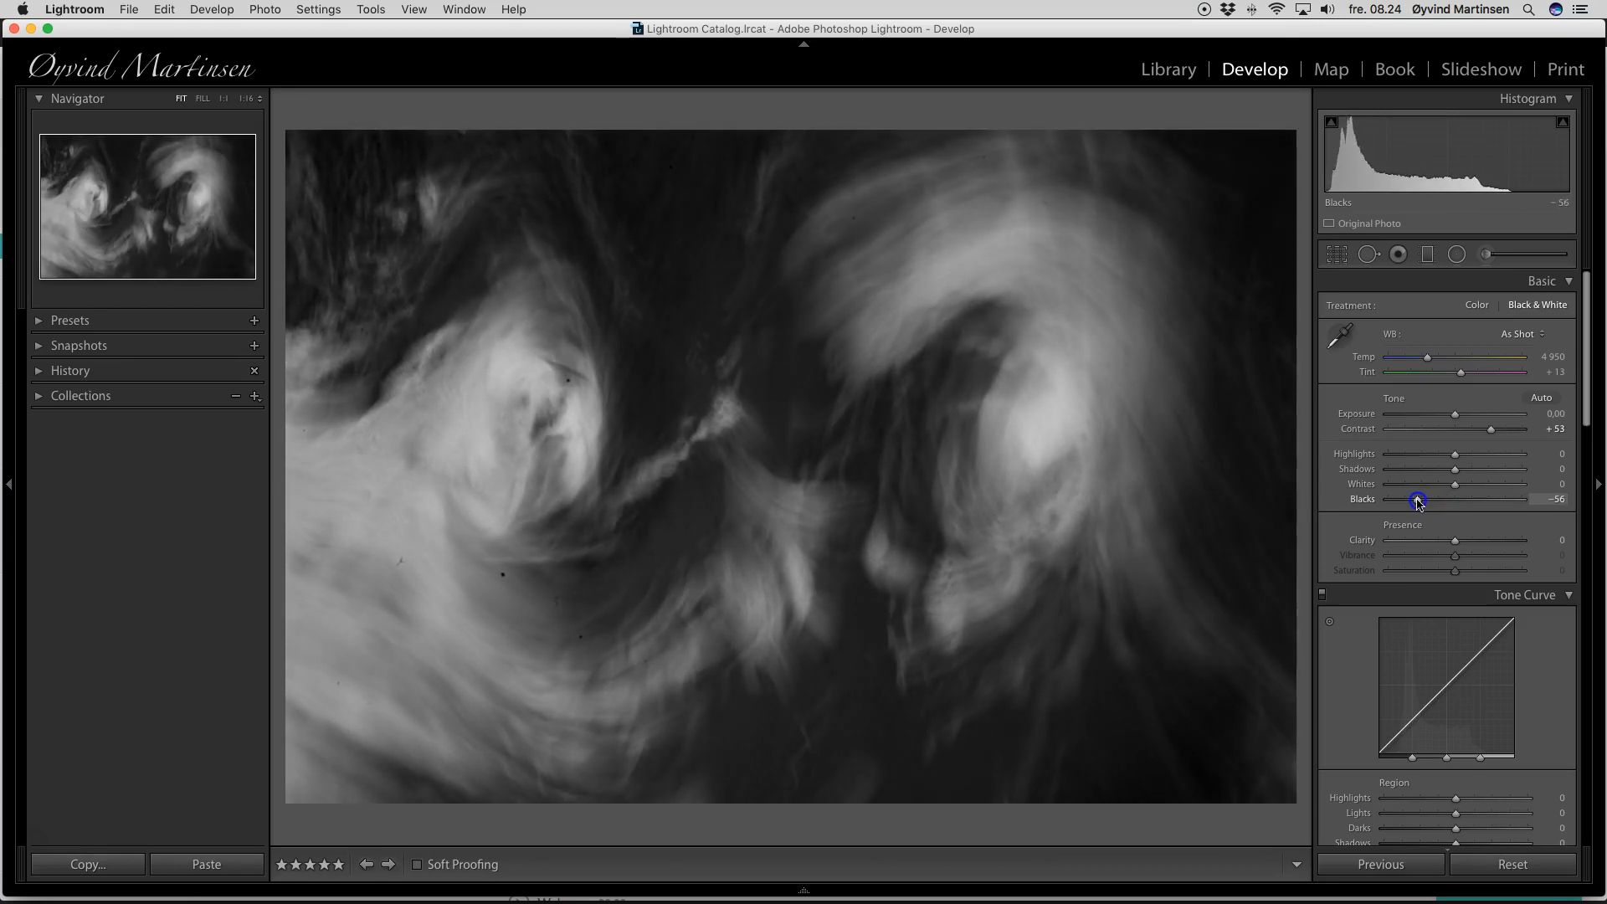
drag(1416, 503, 1412, 503)
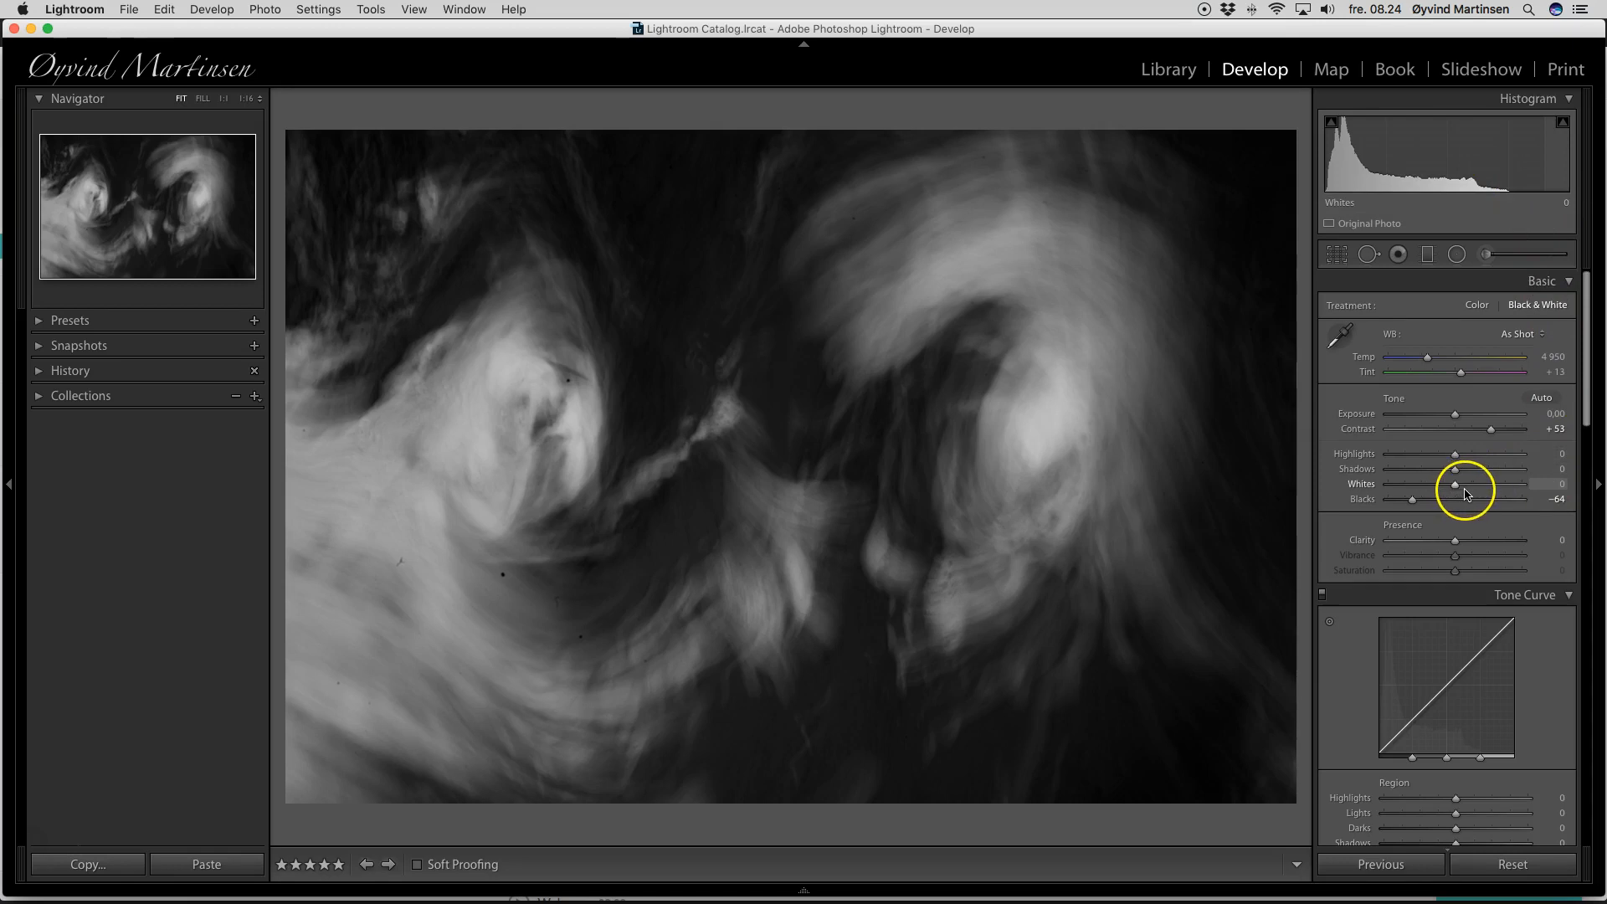
Step: Shape the tone curve with Highlights +27, Lights +10, Darks -5 and Shadows -7
scroll(1461, 493, down, 2)
scroll(1466, 495, down, 1)
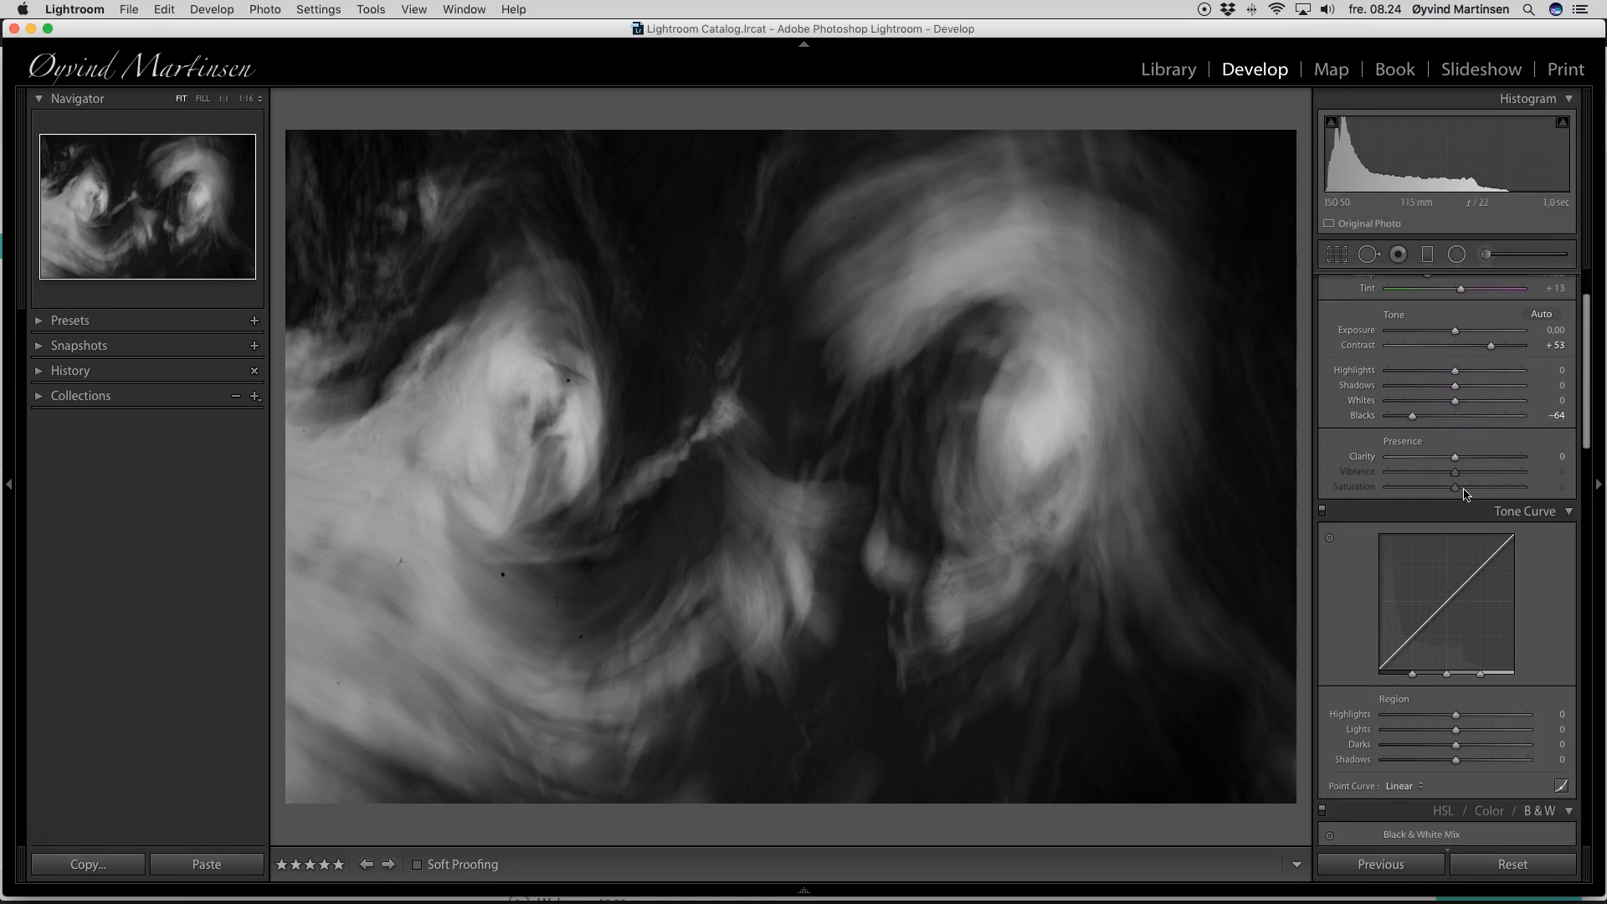
scroll(1466, 494, down, 4)
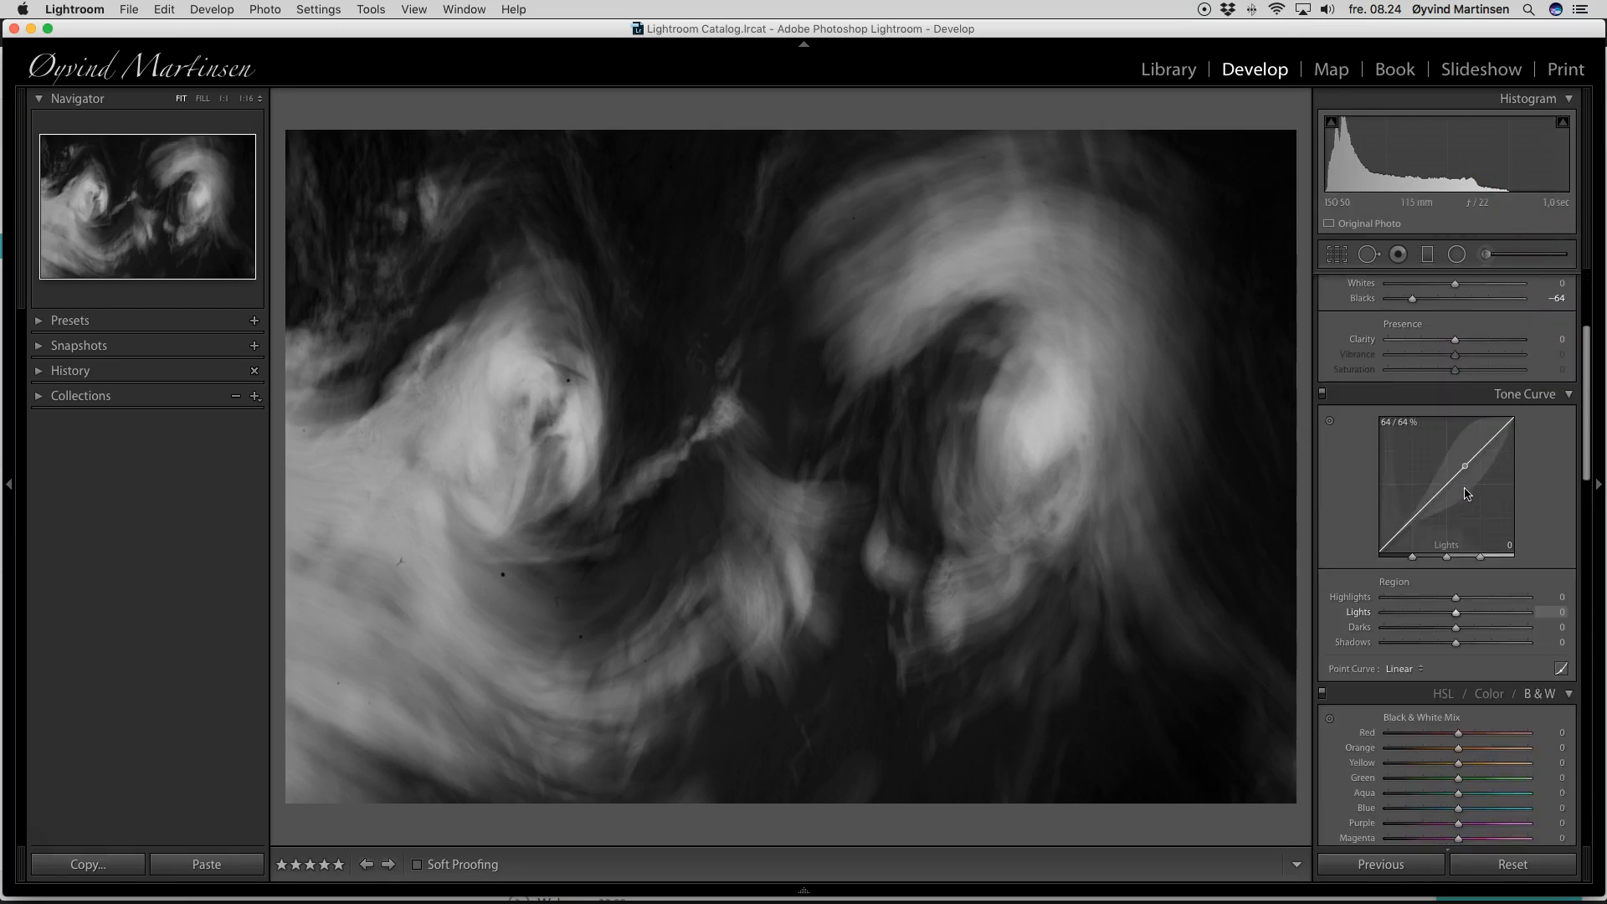
scroll(1466, 494, down, 4)
click(1466, 494)
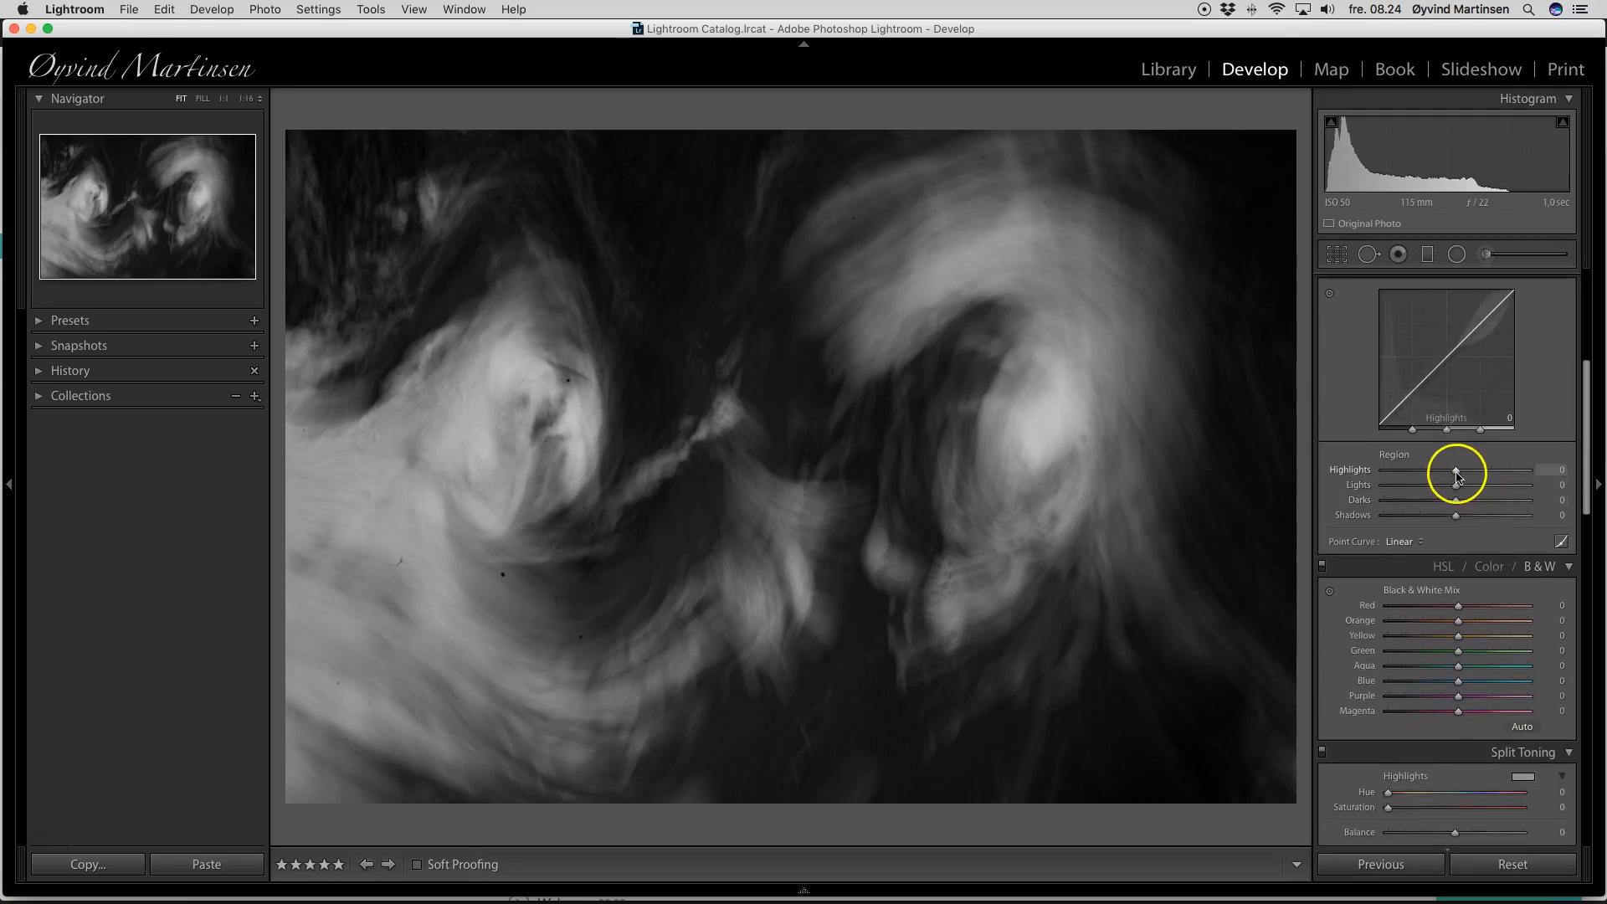
scroll(1469, 474, up, 2)
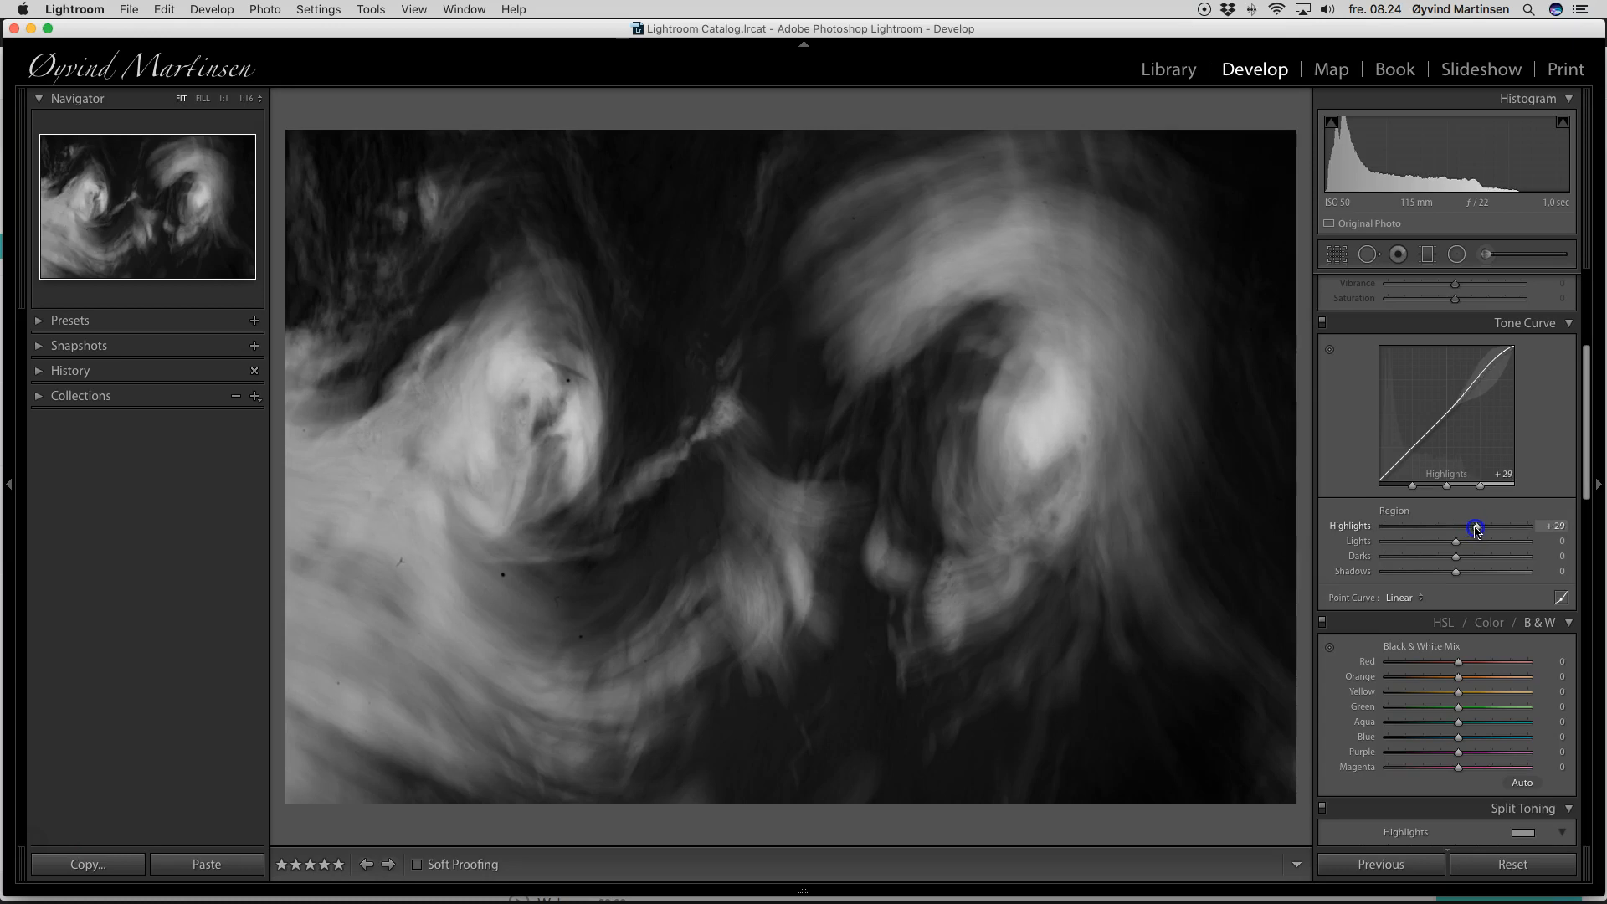
drag(1453, 543, 1458, 544)
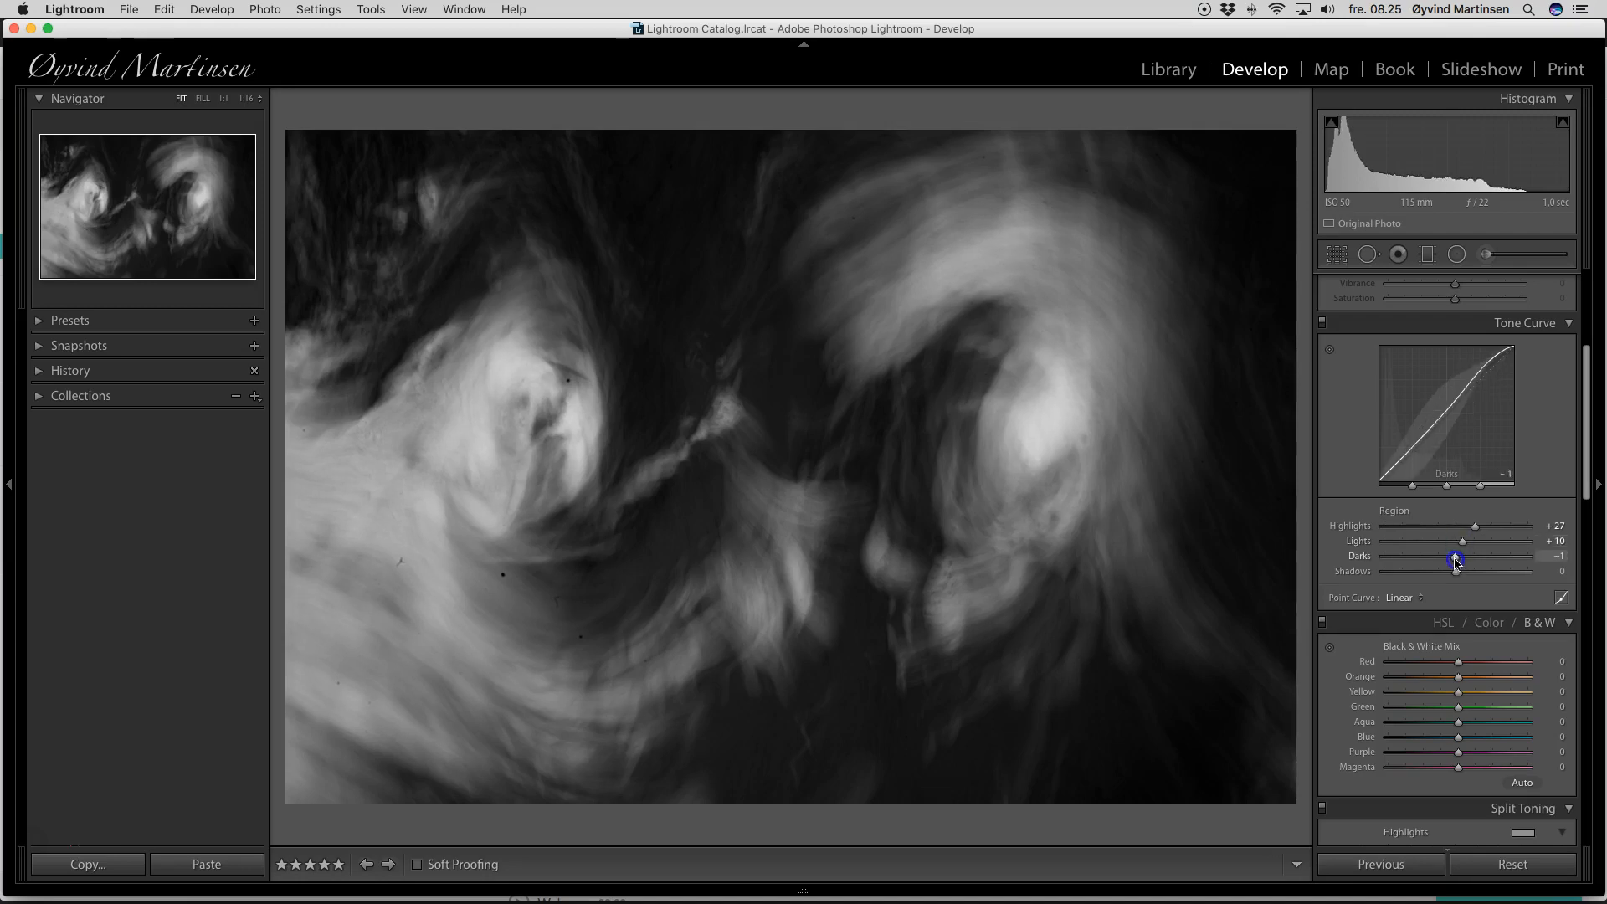
drag(1455, 561, 1452, 559)
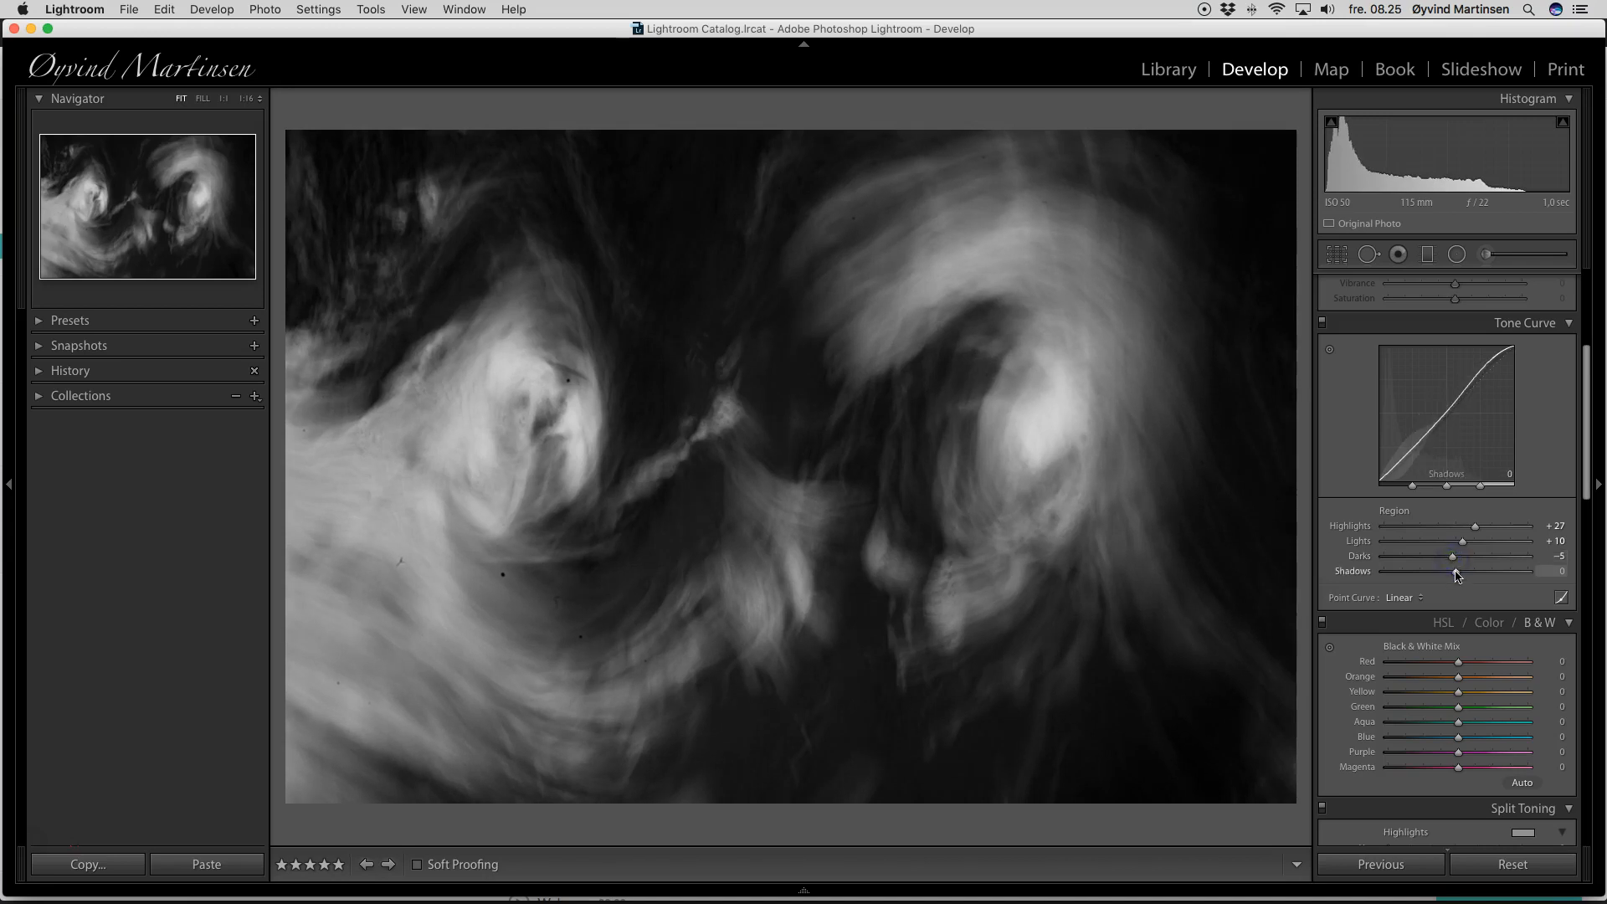
drag(1454, 573, 1451, 575)
Step: Heal the large dark dust spot below the bright swirl on the photo's left half, using Spot Removal at size 32
scroll(1452, 575, down, 5)
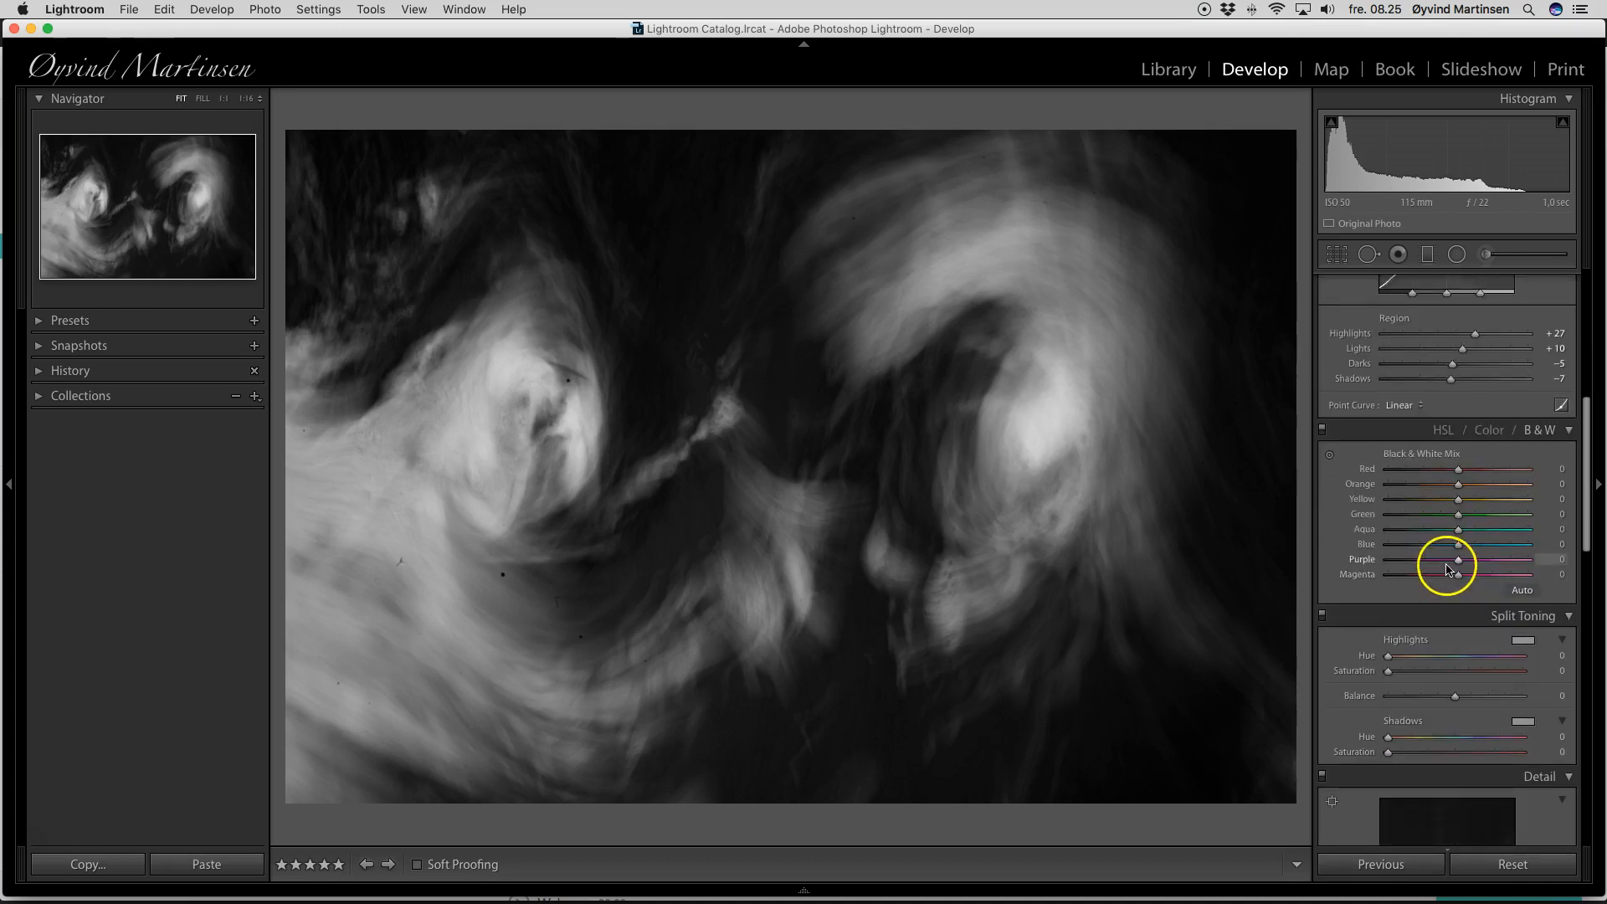
scroll(1449, 554, down, 7)
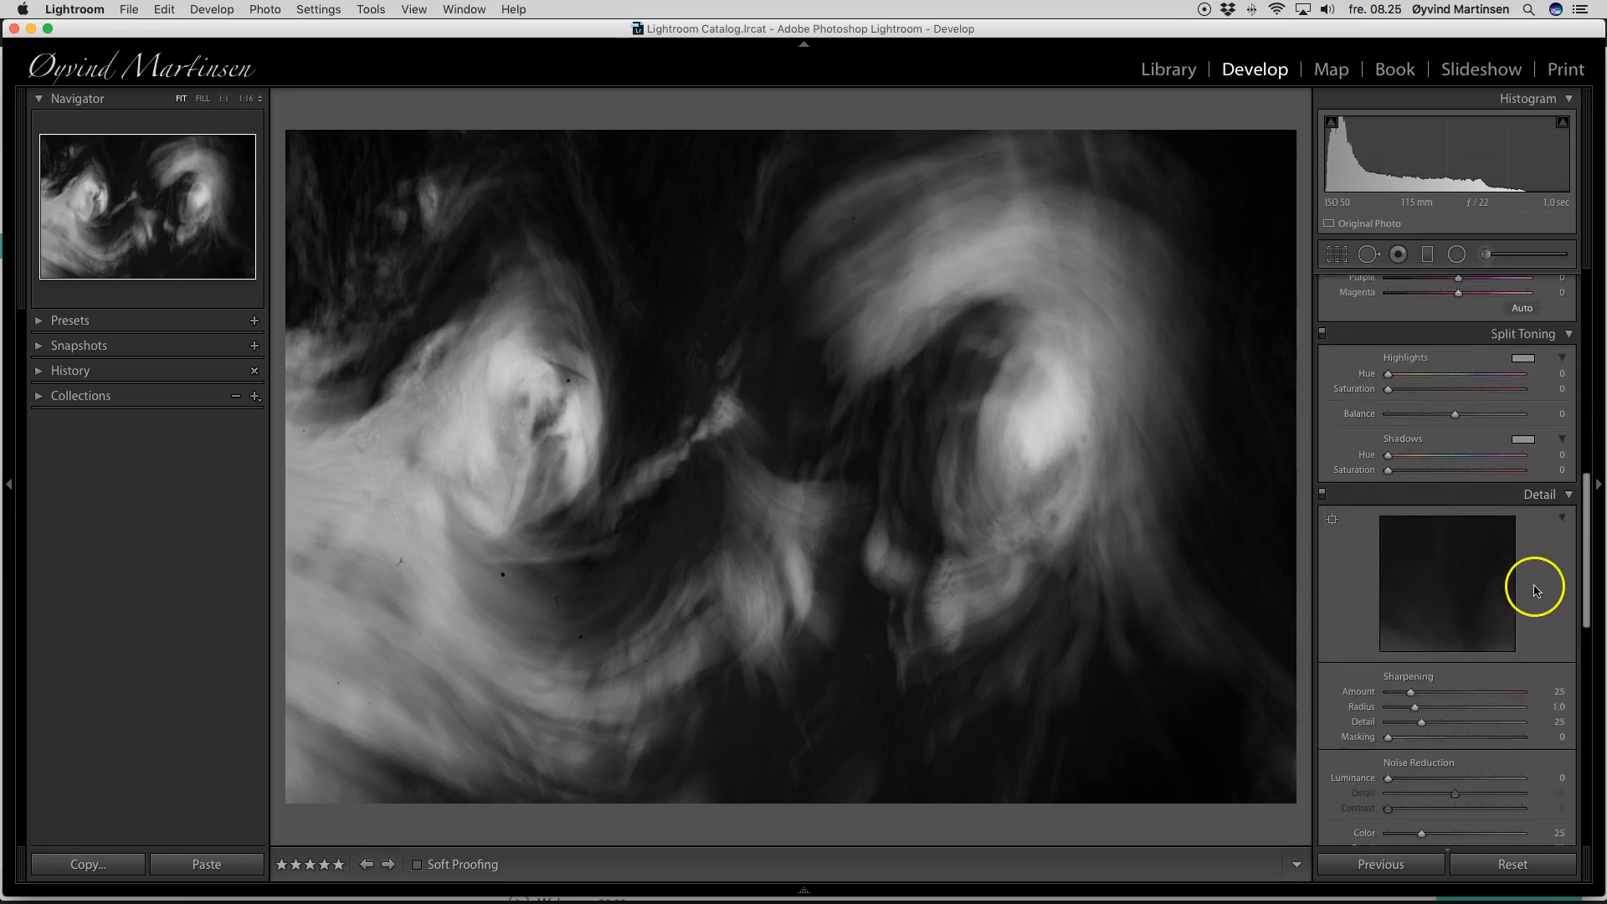
scroll(1533, 591, down, 2)
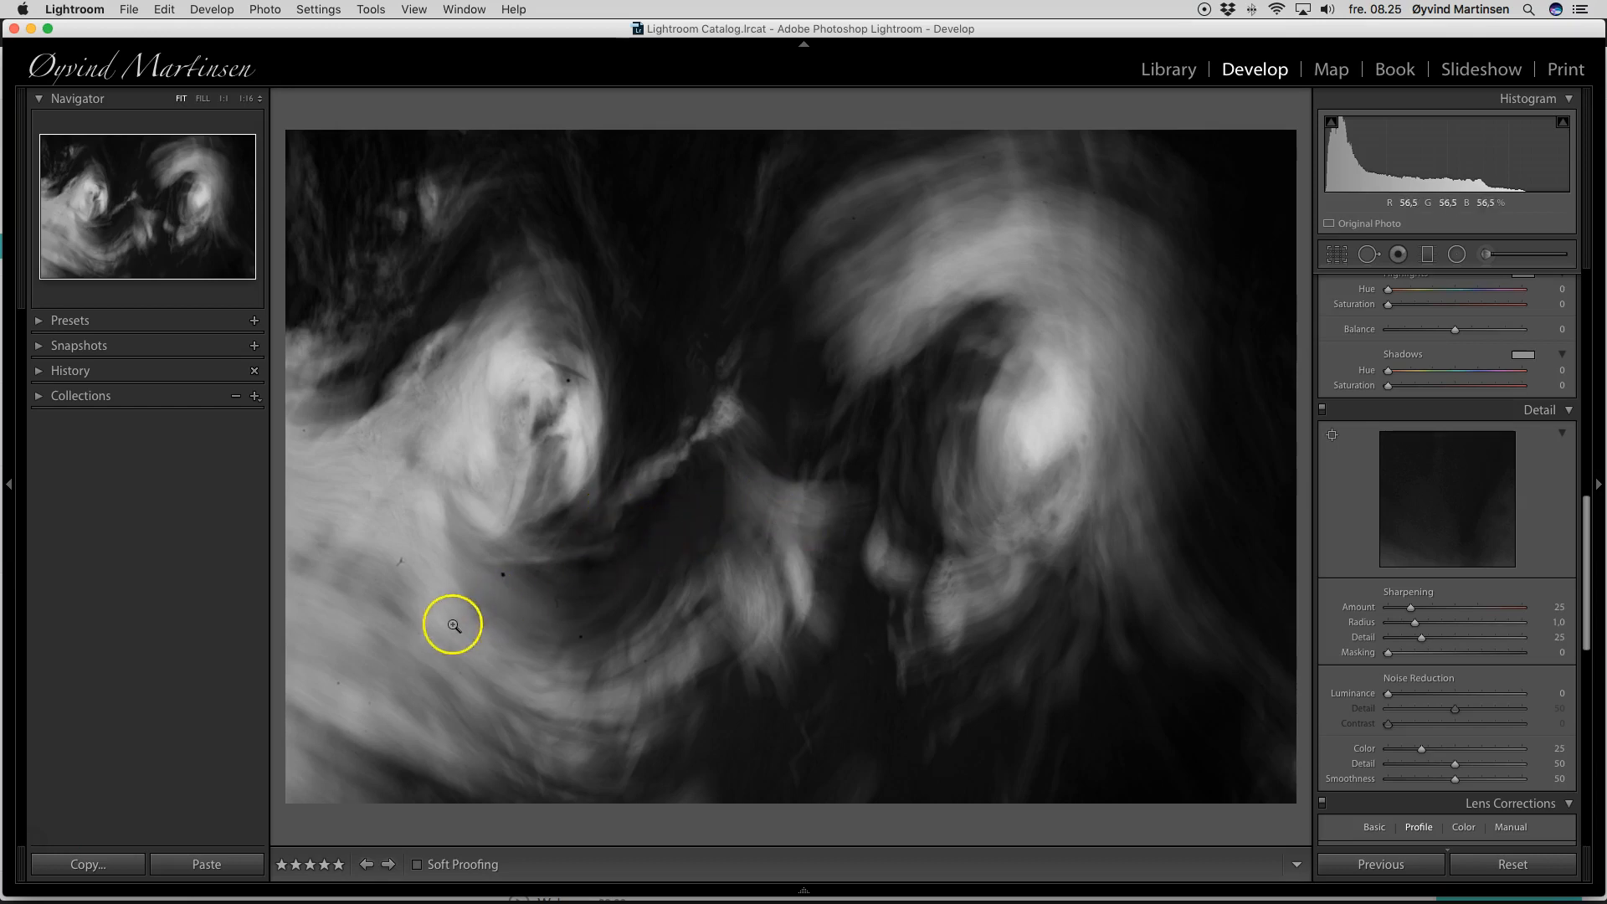
click(500, 576)
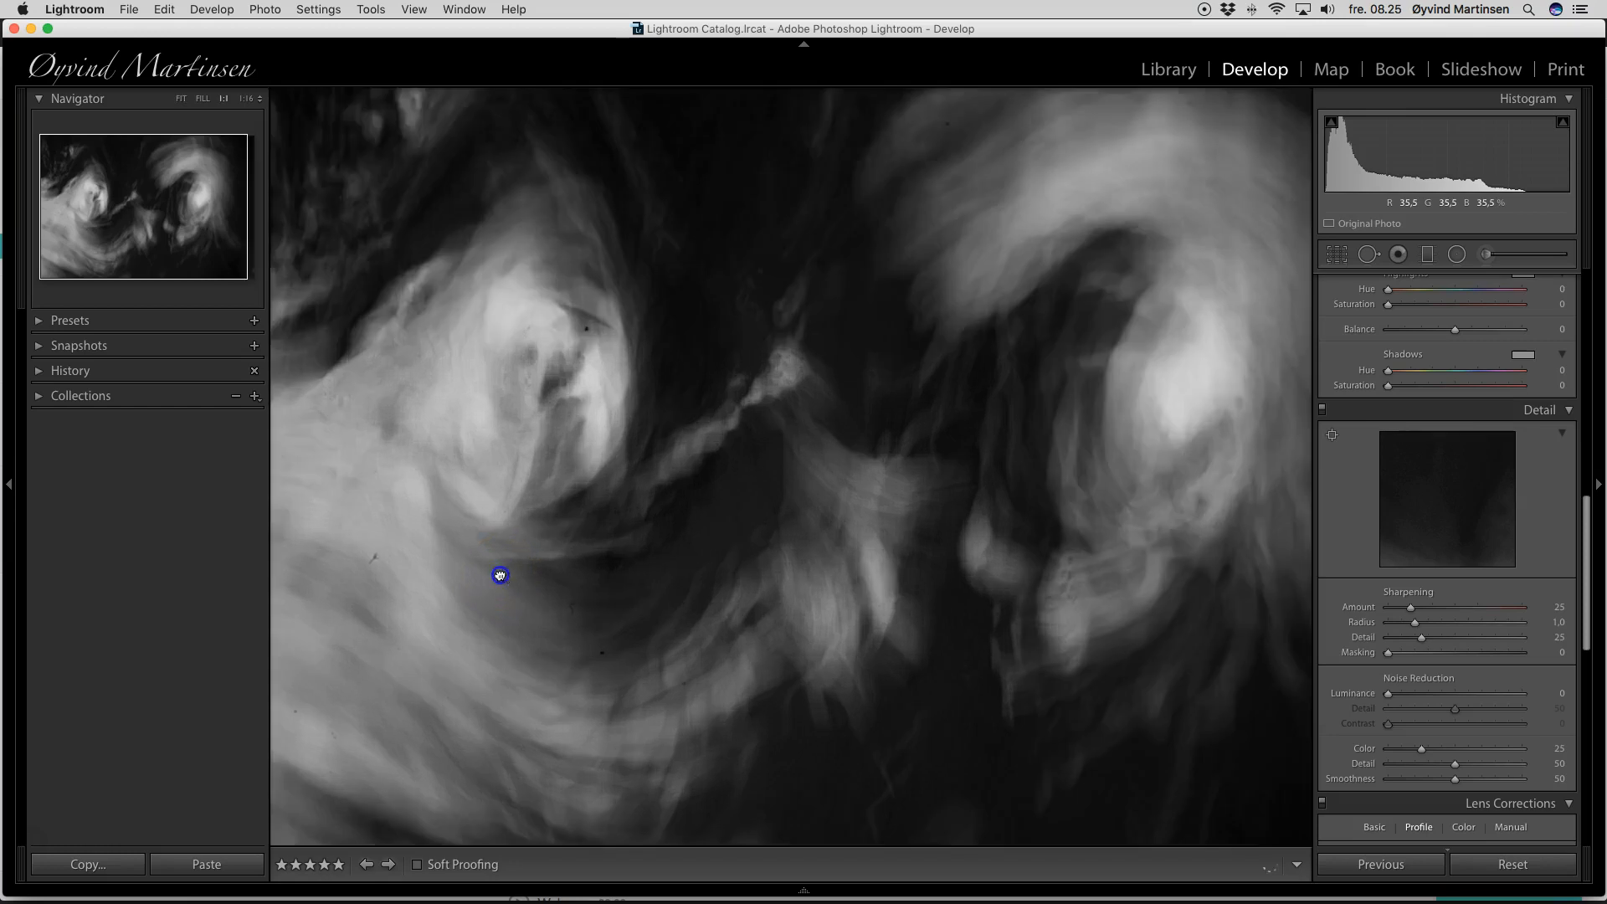
drag(624, 569, 944, 445)
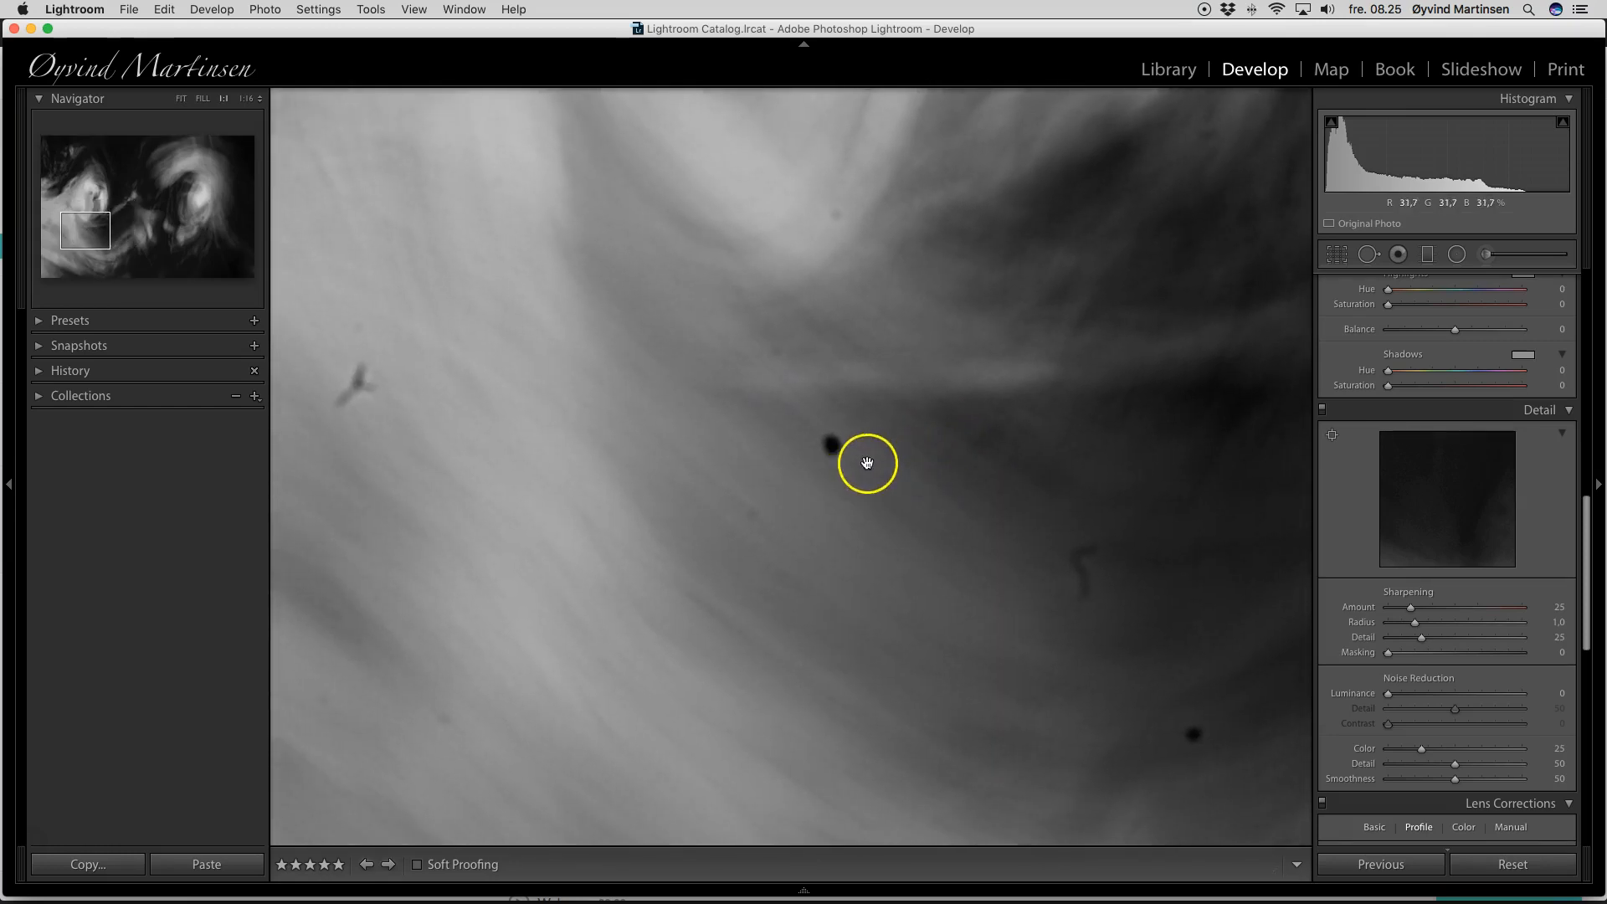
click(1368, 255)
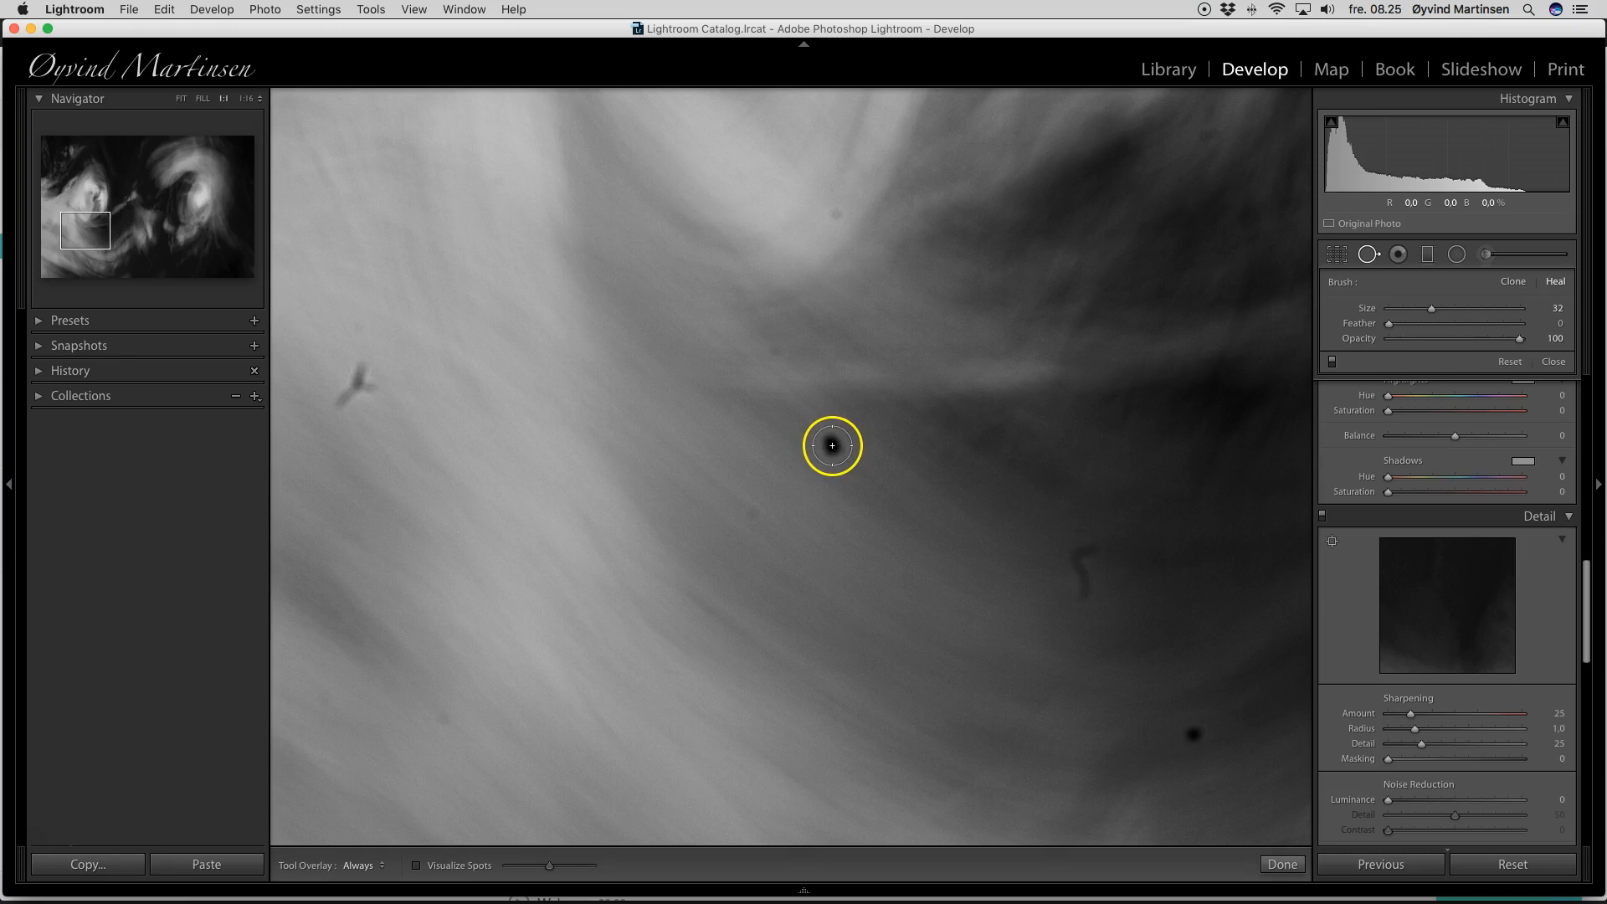
click(832, 444)
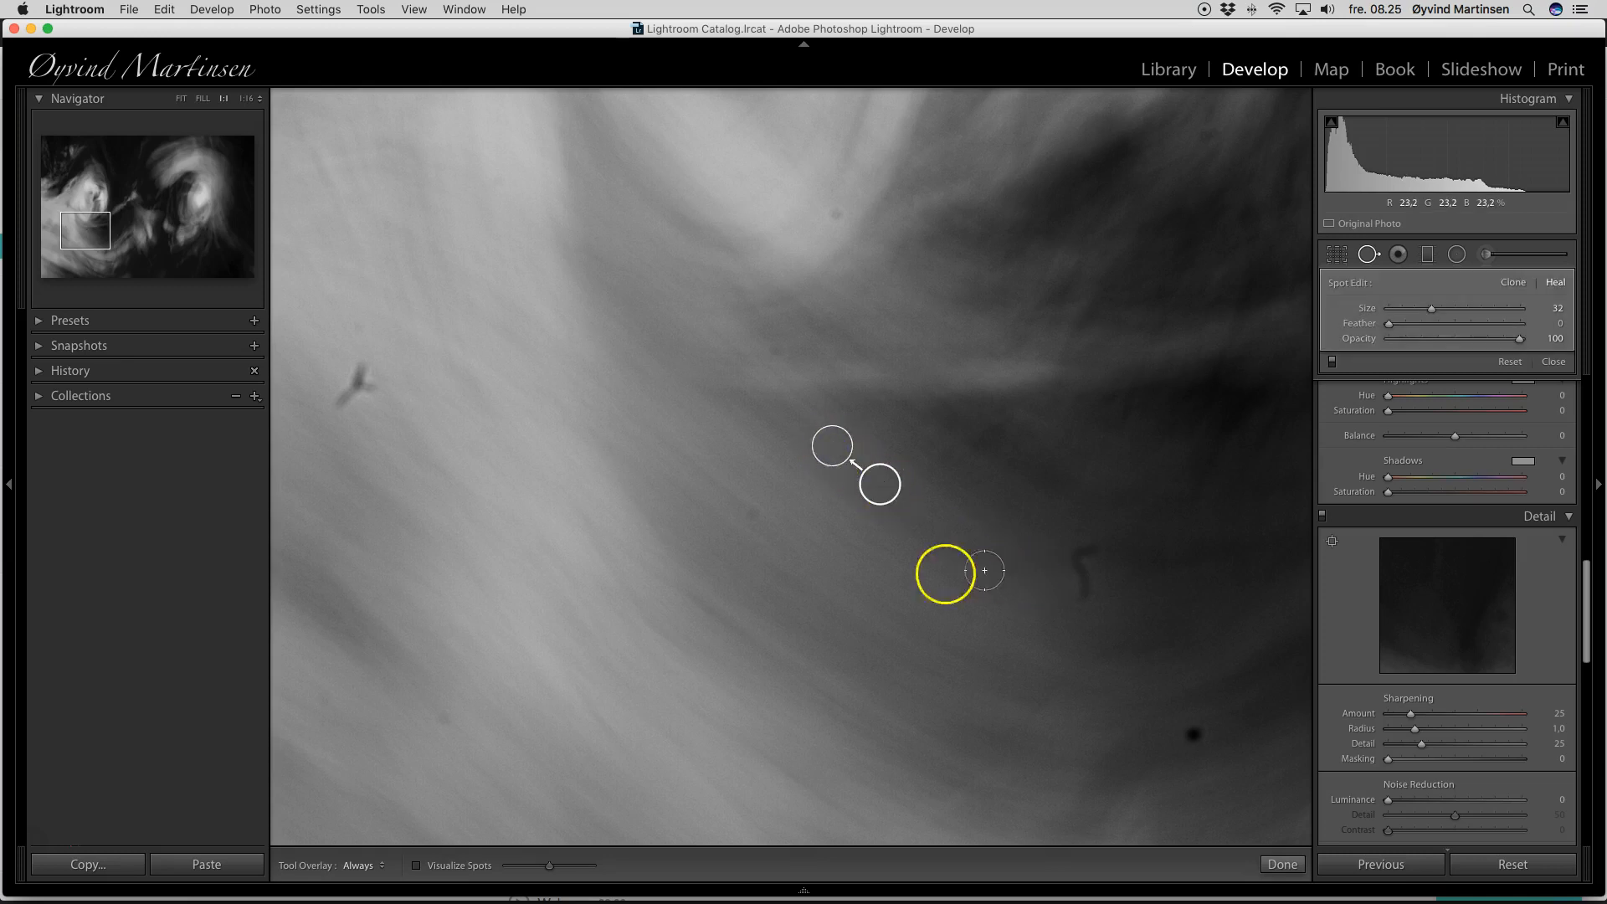
Step: Heal the Y-shaped mark at size 51, two dust spots at size 30 and the curved fibre at size 62, and finish spot removal
scroll(336, 390, up, 5)
click(352, 386)
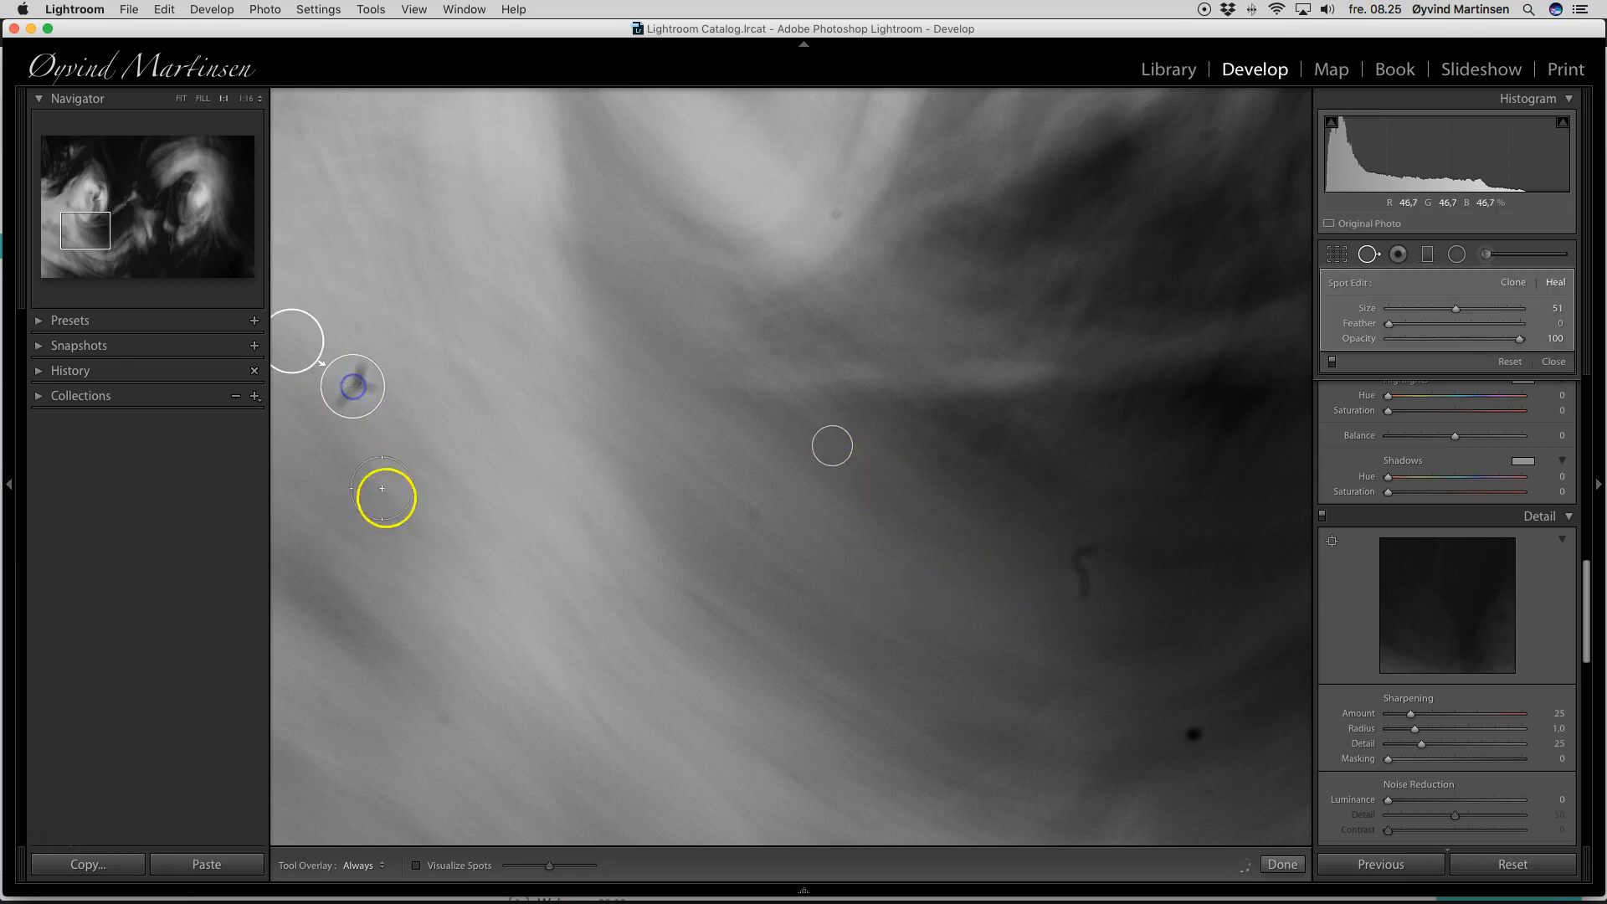
click(444, 721)
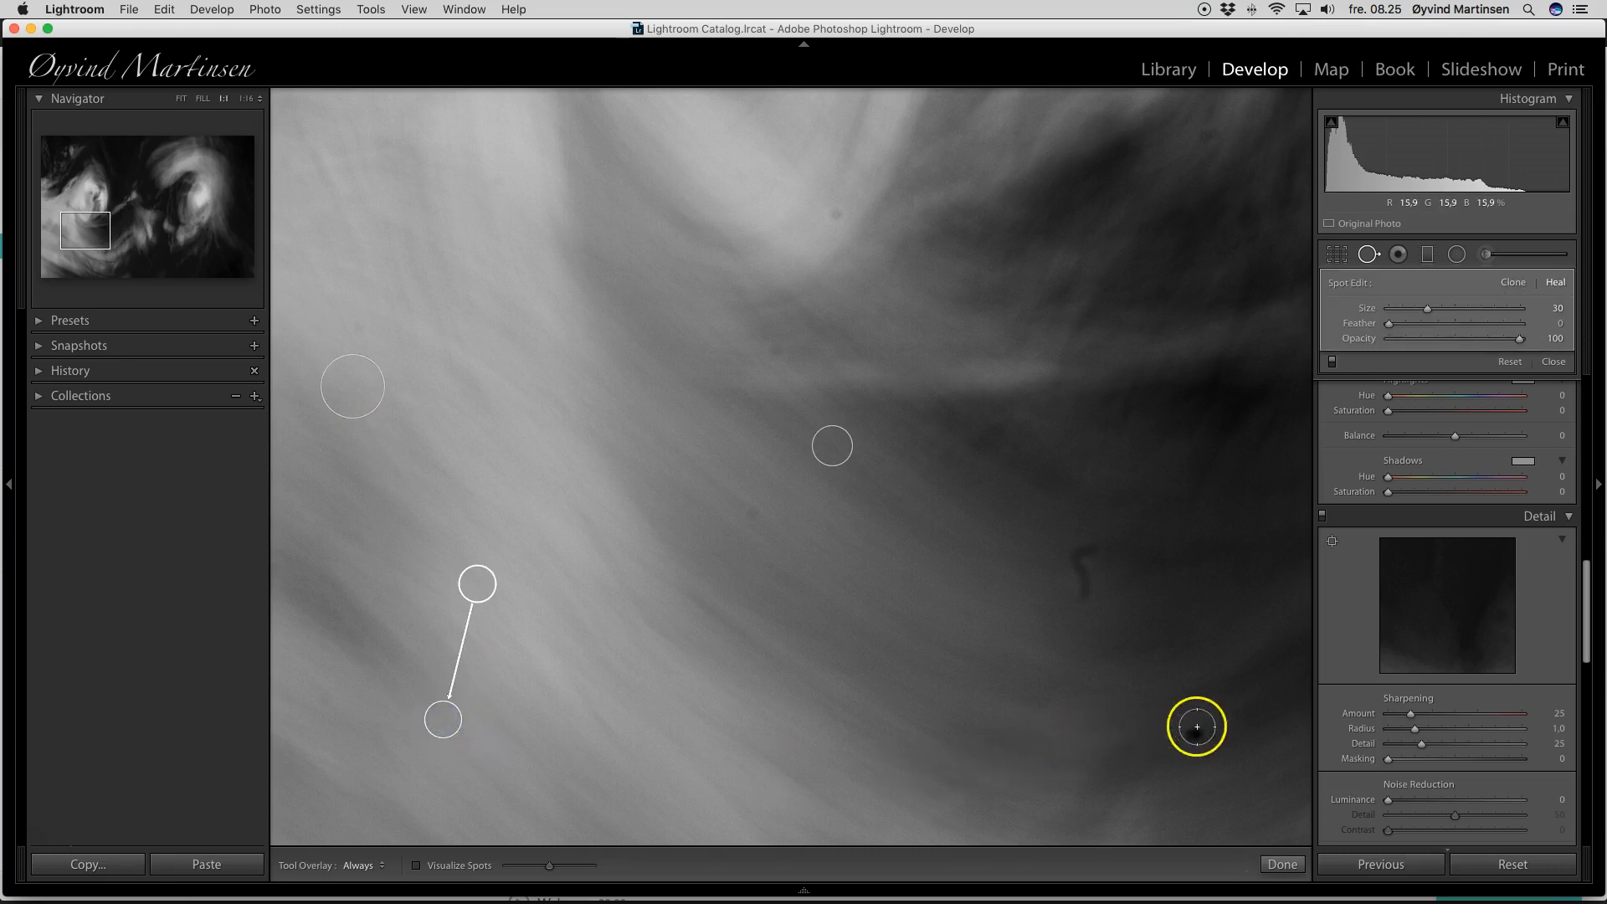
click(1192, 735)
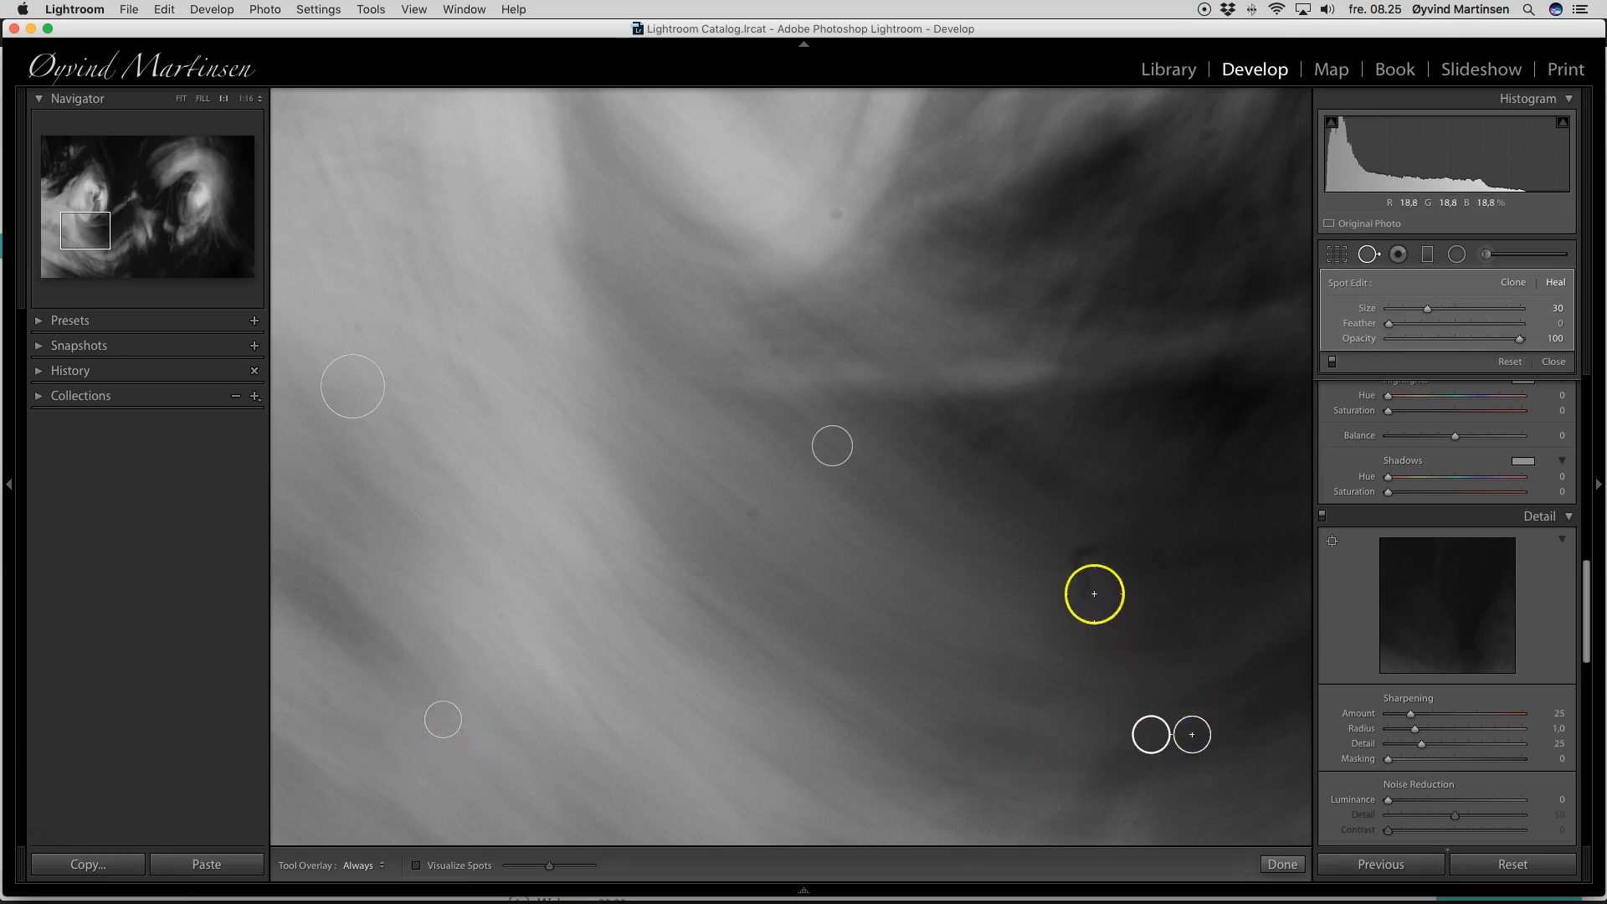
scroll(1087, 578, up, 4)
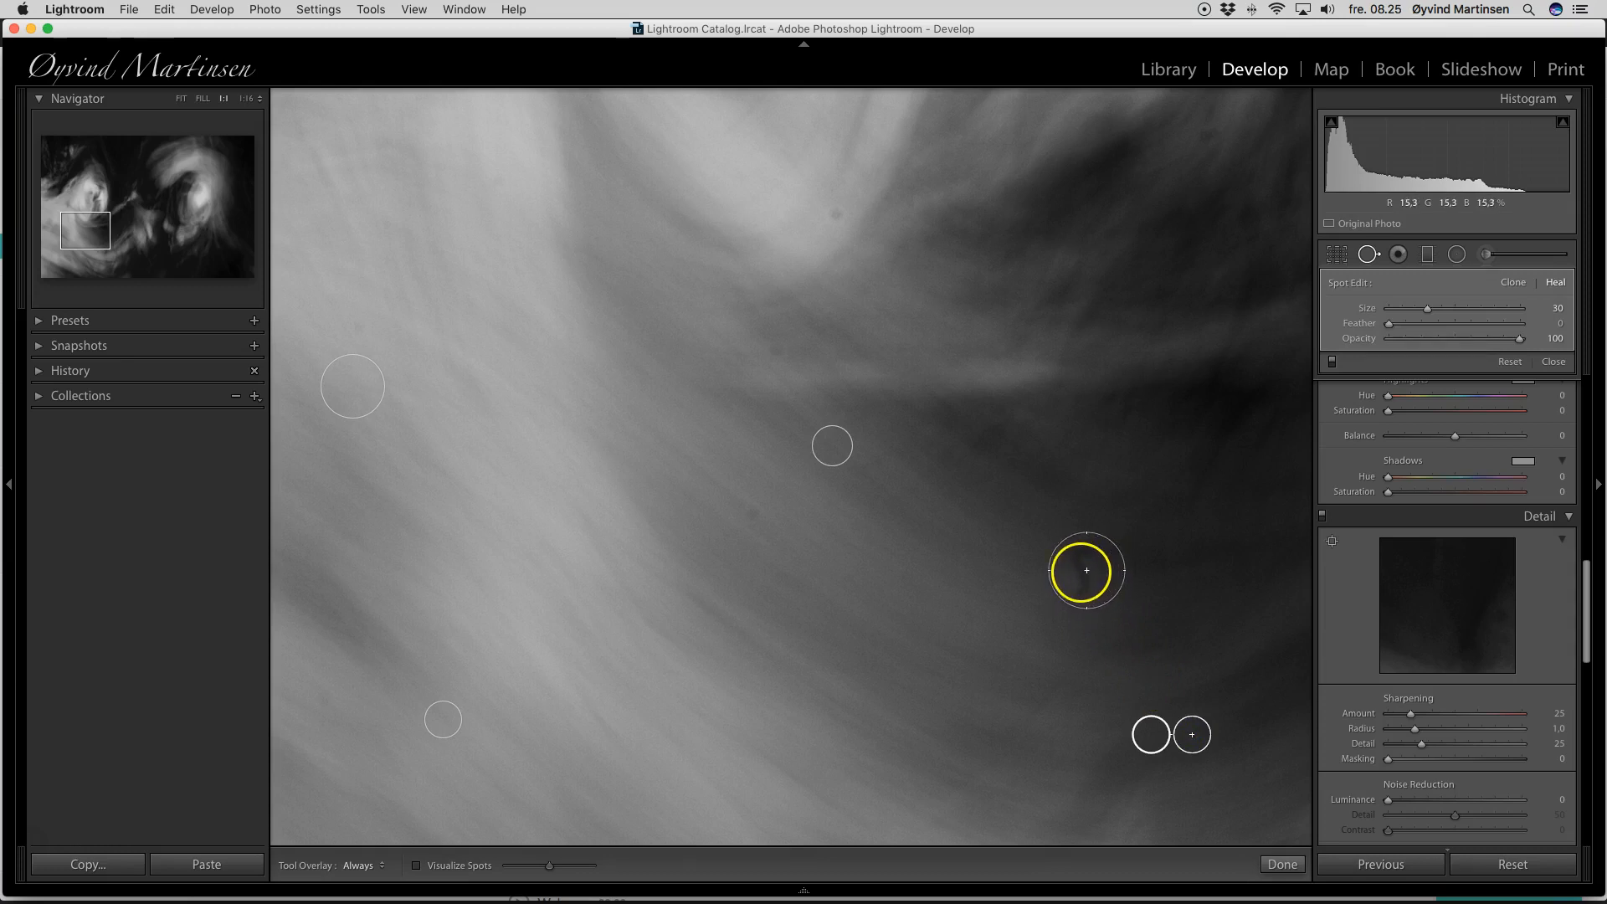
click(1087, 570)
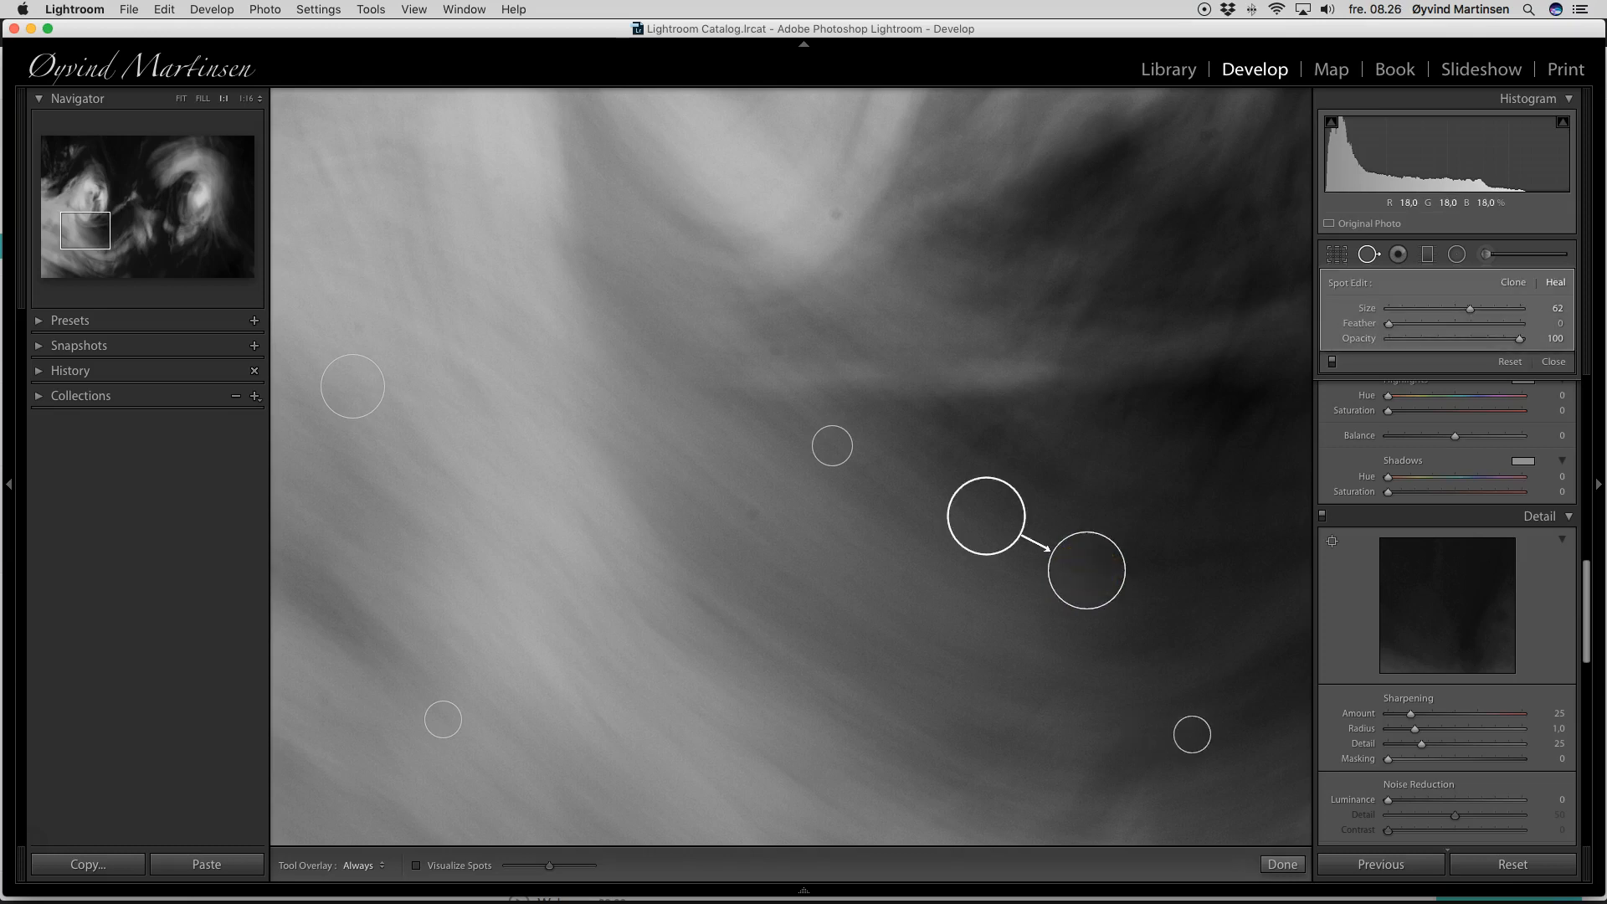
click(1554, 361)
click(710, 472)
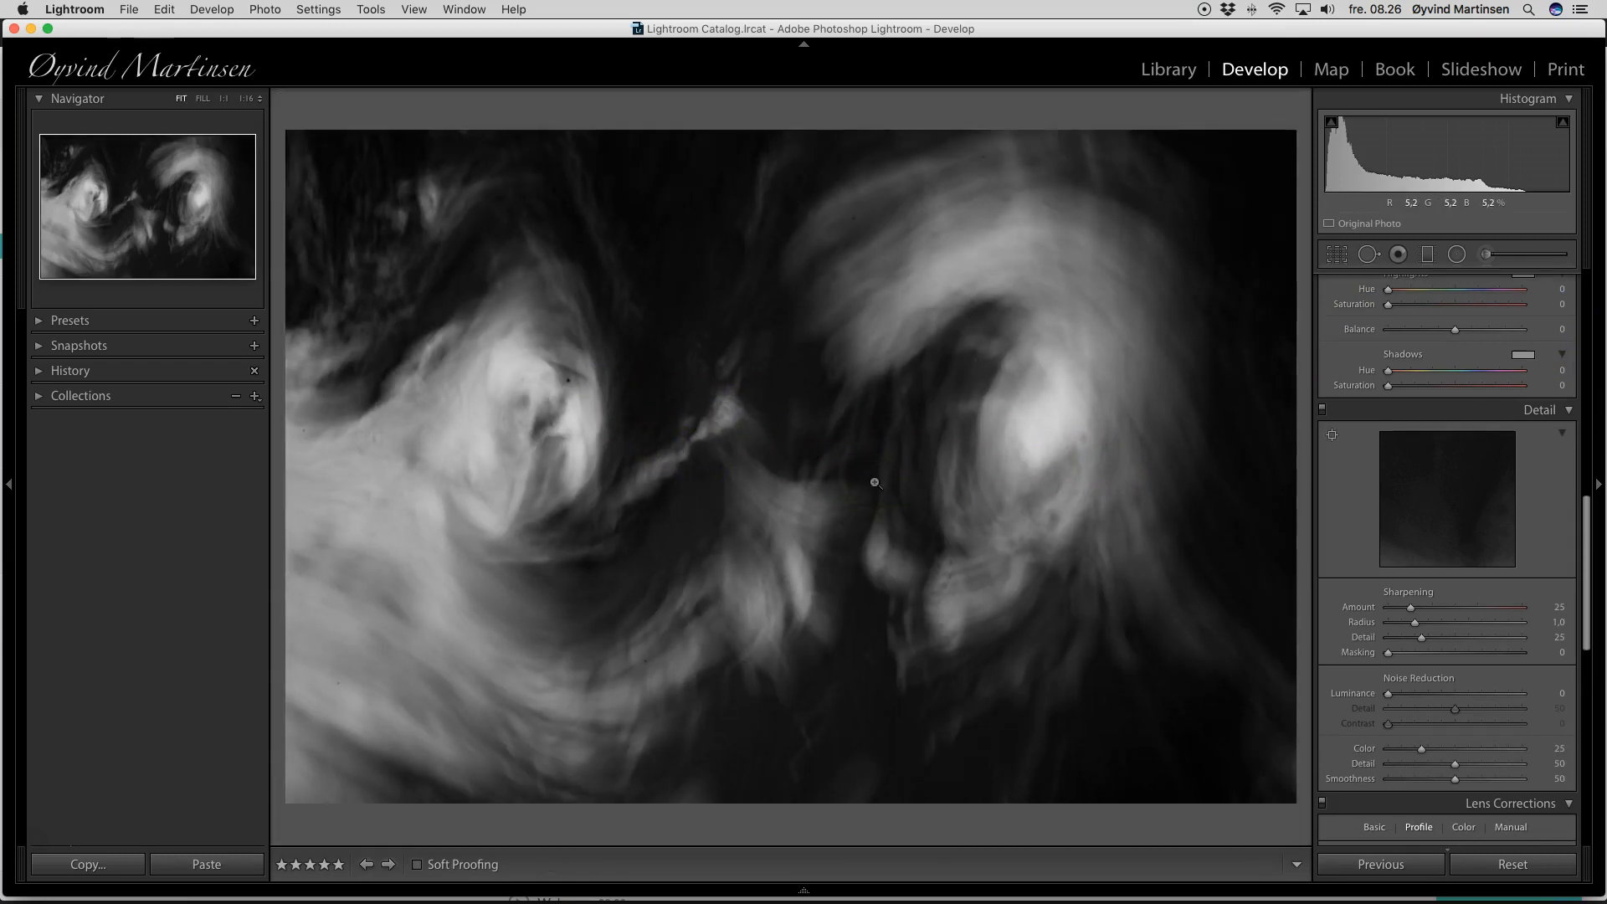
Step: Examine the edited photo against a blacked-out interface and restore the normal view
click(915, 482)
key(l)
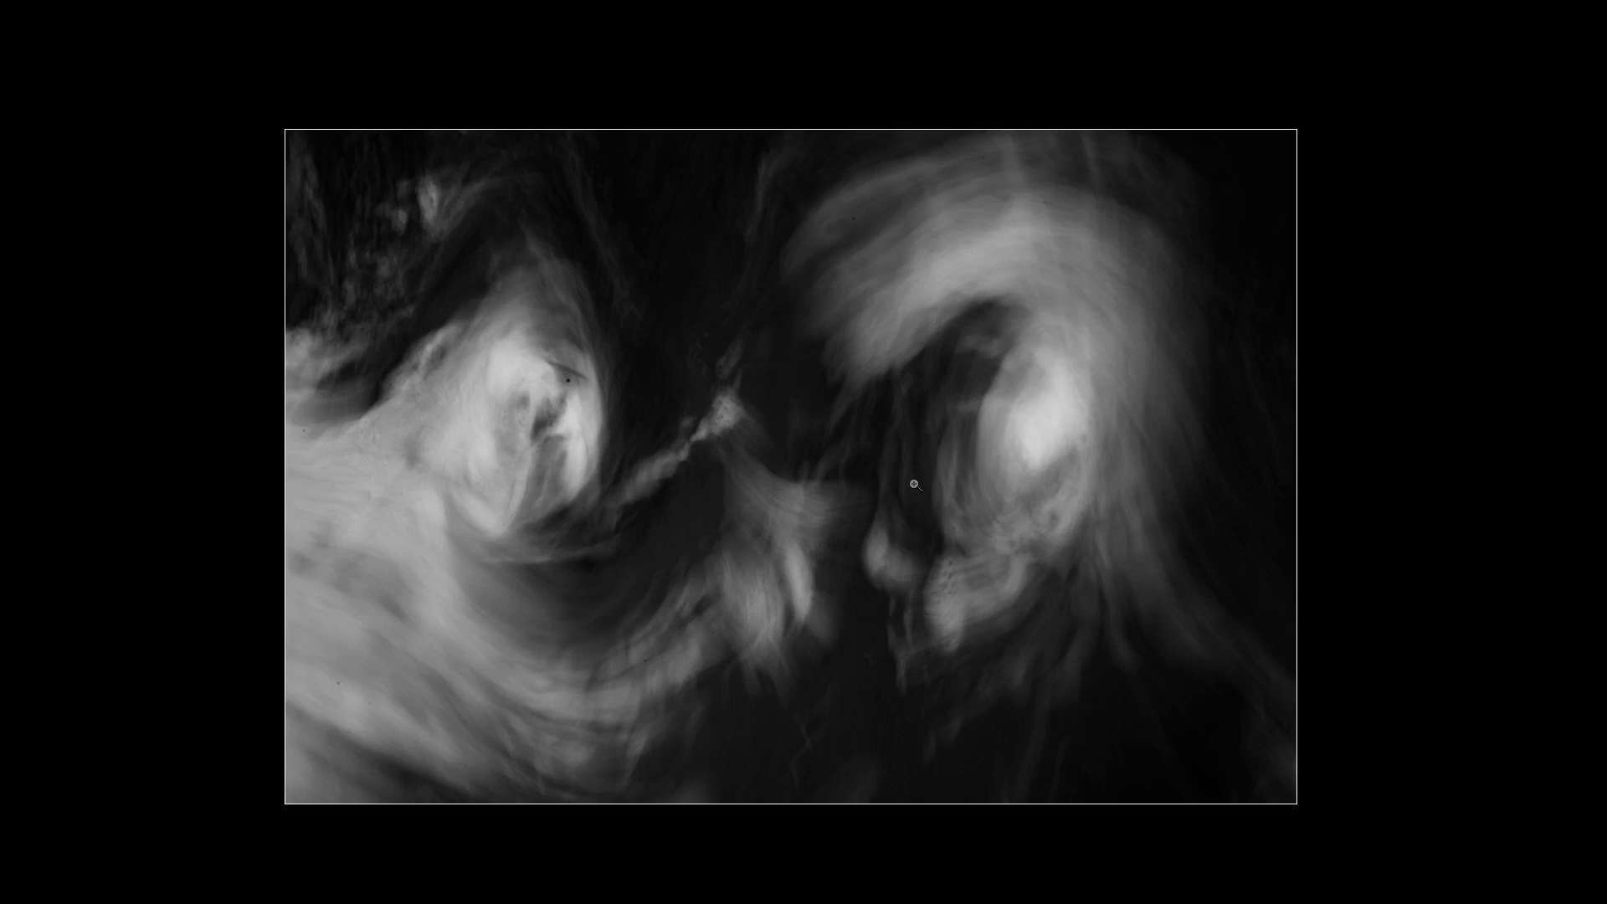
key(l)
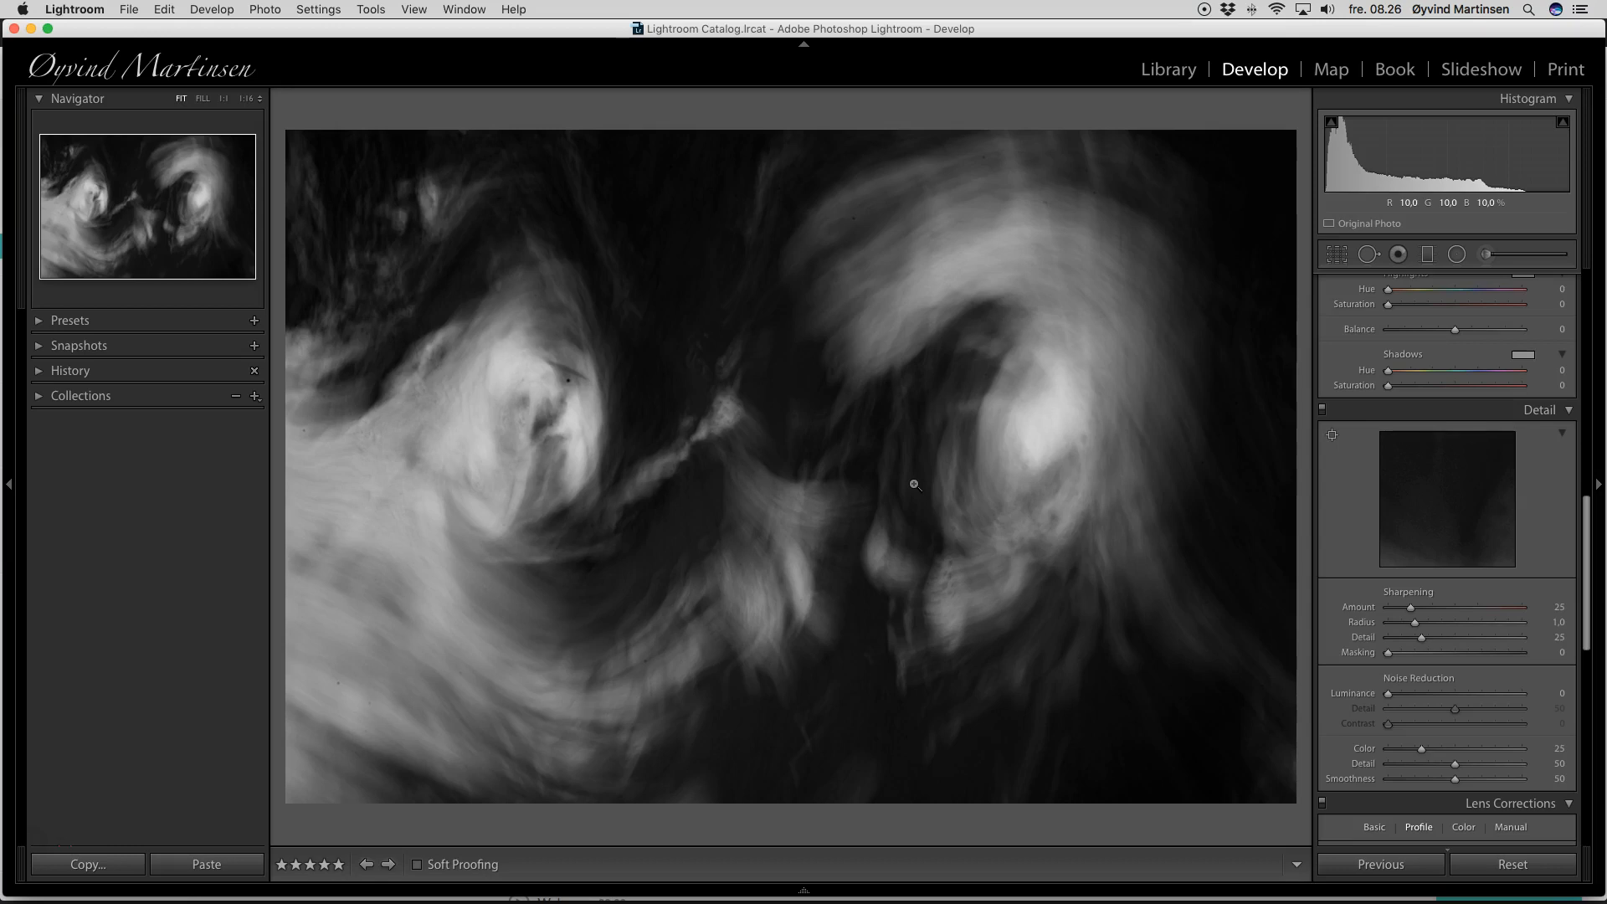
Step: Switch to the next photo, the palm leaf close-up, and convert it to Black & White
key(Right)
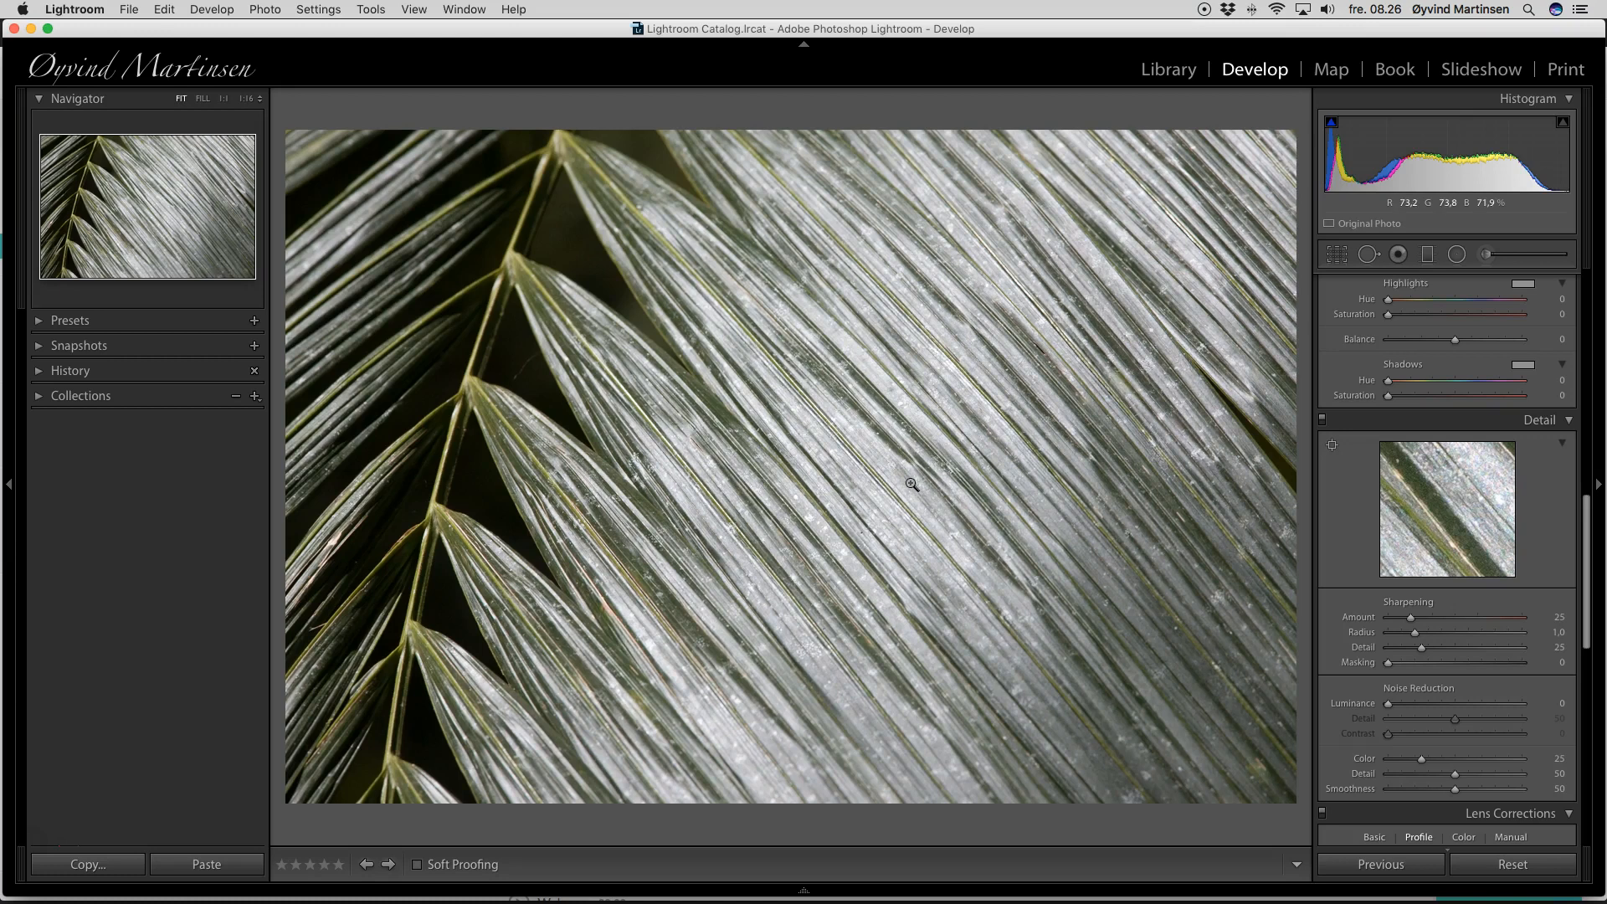
scroll(1535, 381, up, 10)
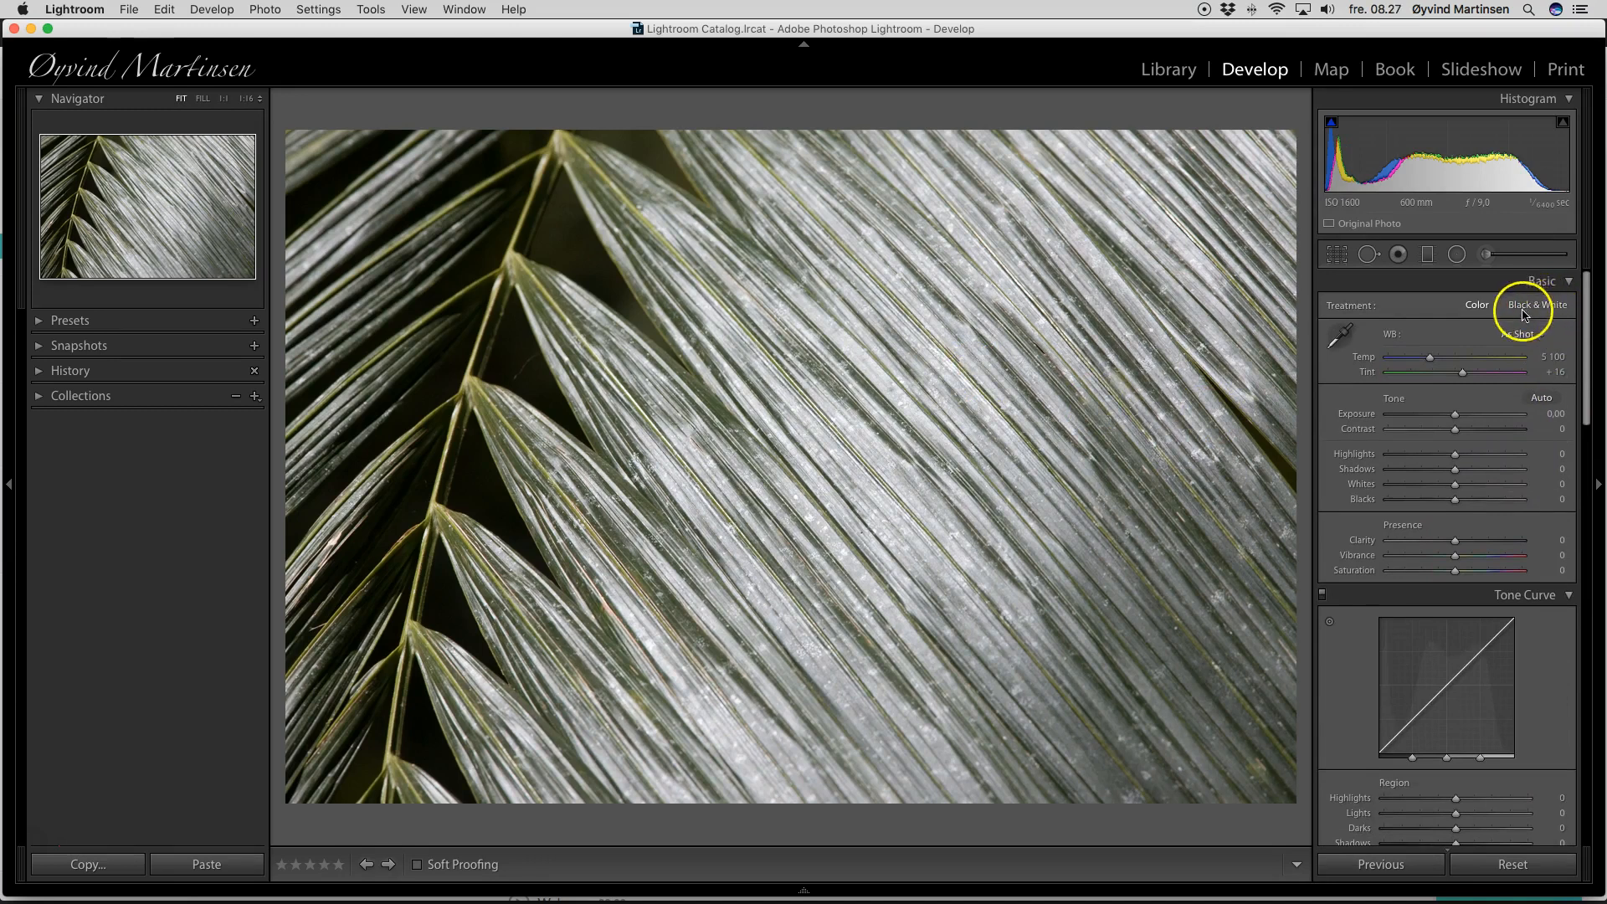
click(1532, 307)
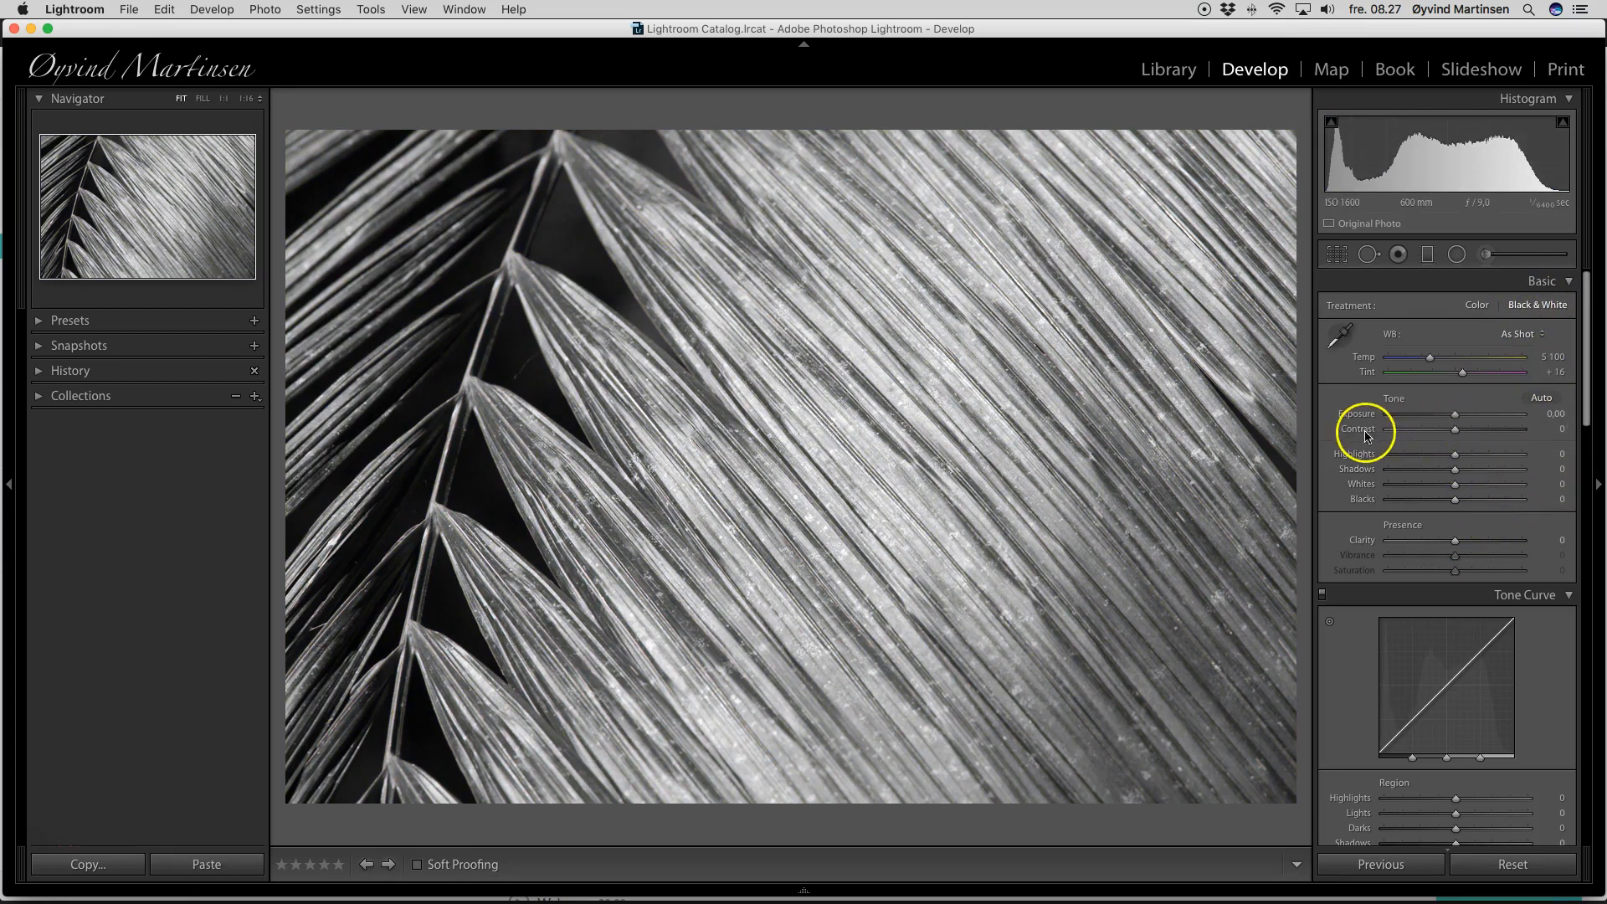
Step: Set the palm leaf photo's Contrast to +33 and its Blacks to -67
click(1456, 431)
drag(1456, 431, 1478, 433)
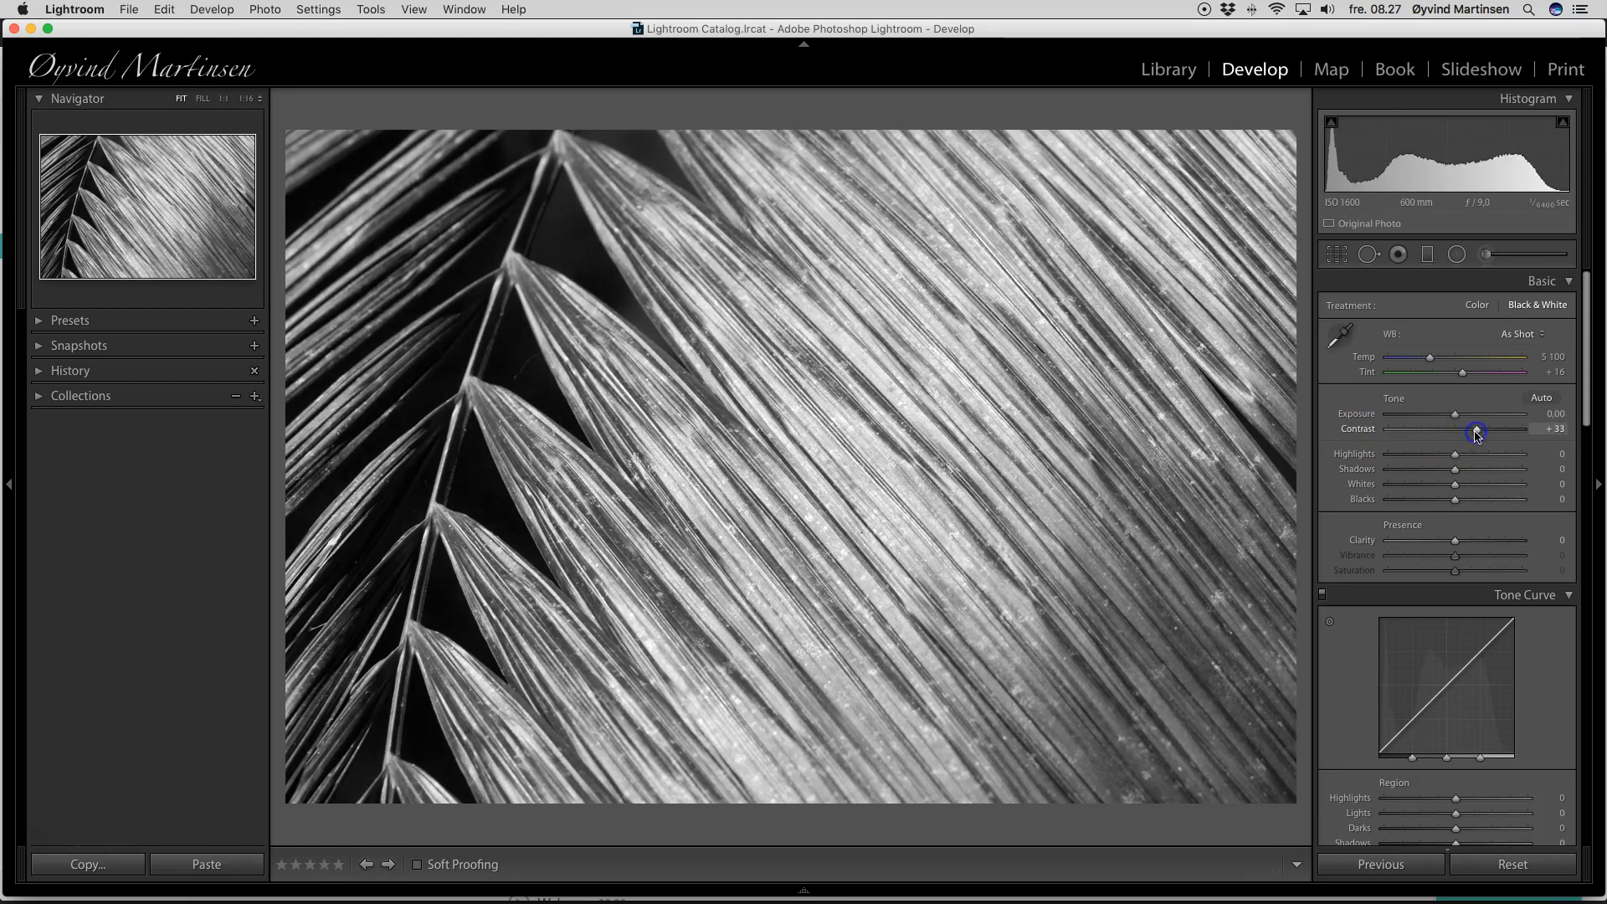
click(1456, 500)
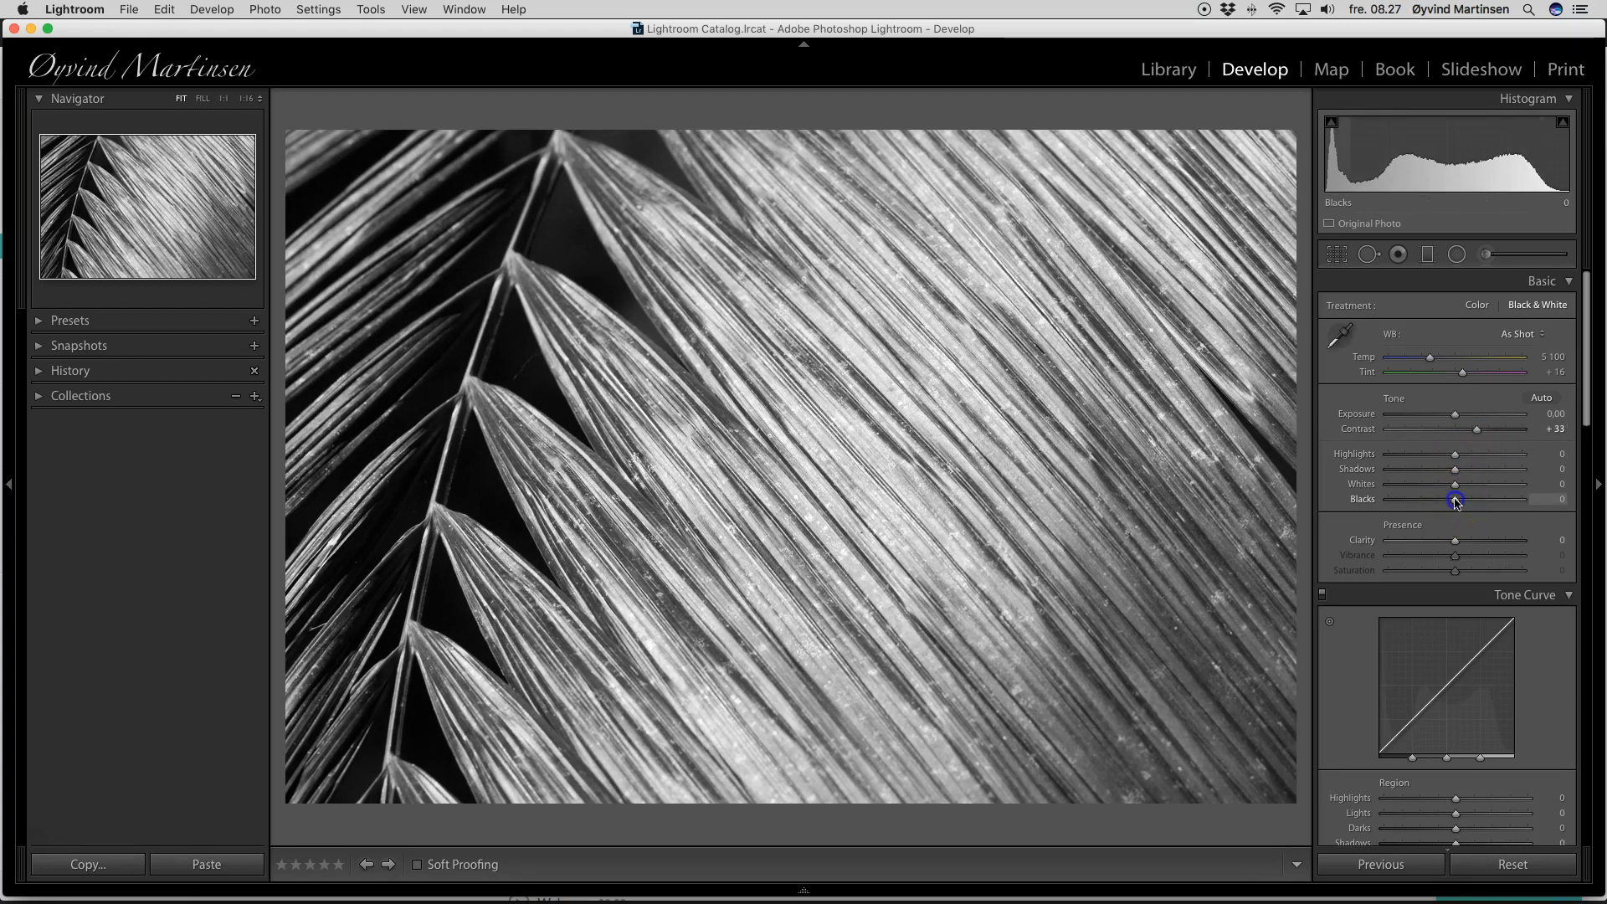
drag(1456, 500, 1410, 501)
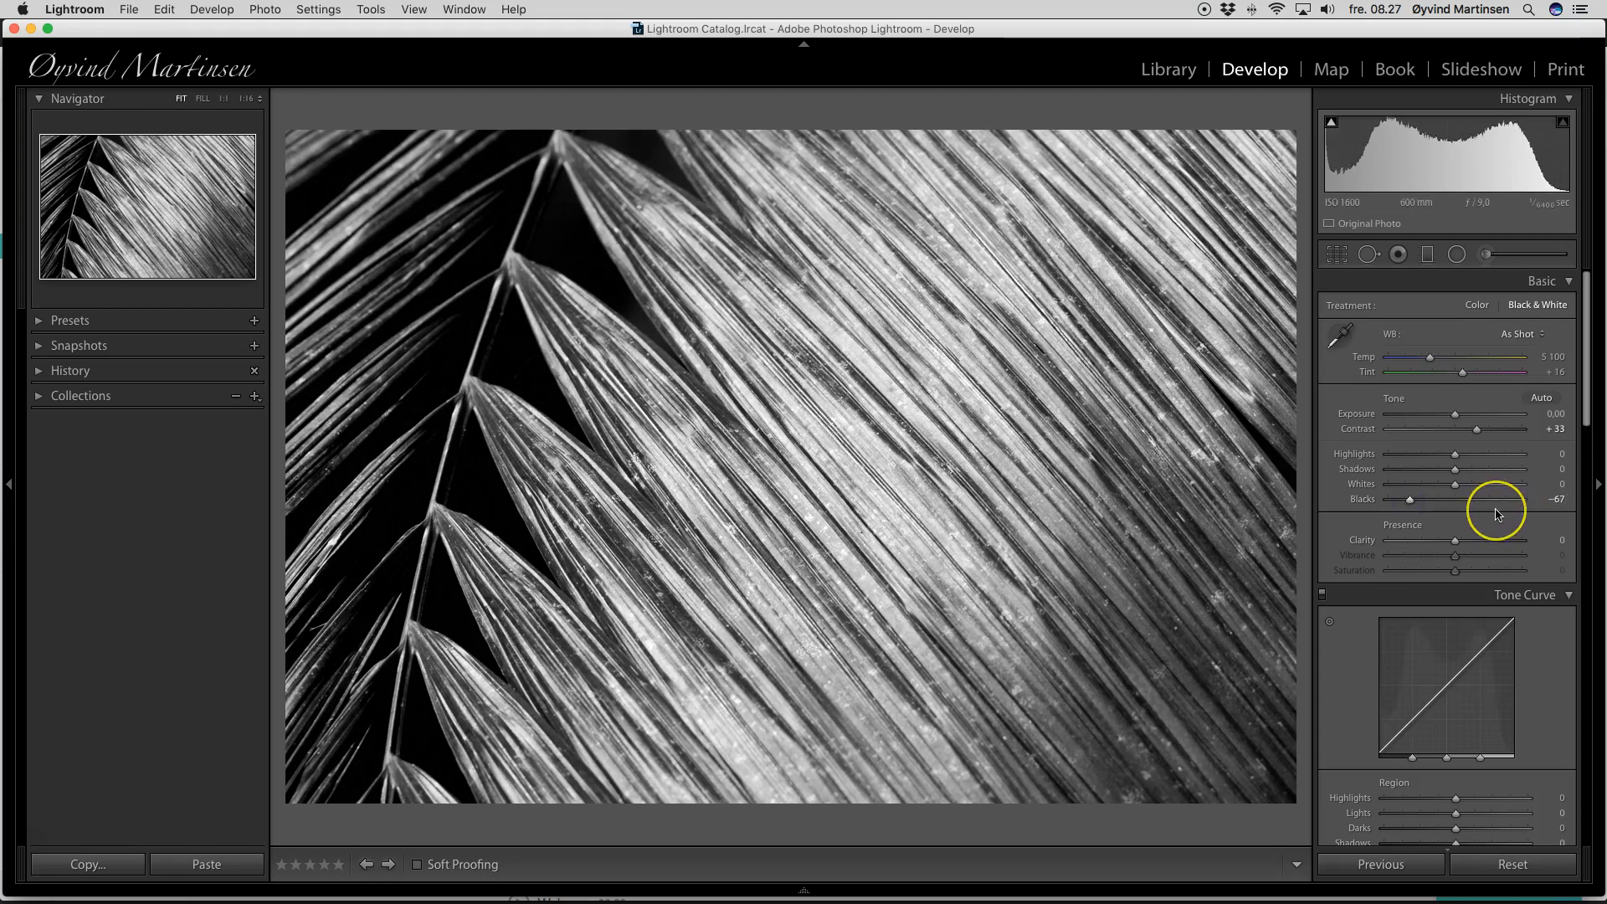
Step: Sharpen the palm leaf photo with Amount 58, Radius 1.1 and Masking 40, previewing the sharpening mask
scroll(1498, 514, down, 5)
scroll(1498, 514, down, 5)
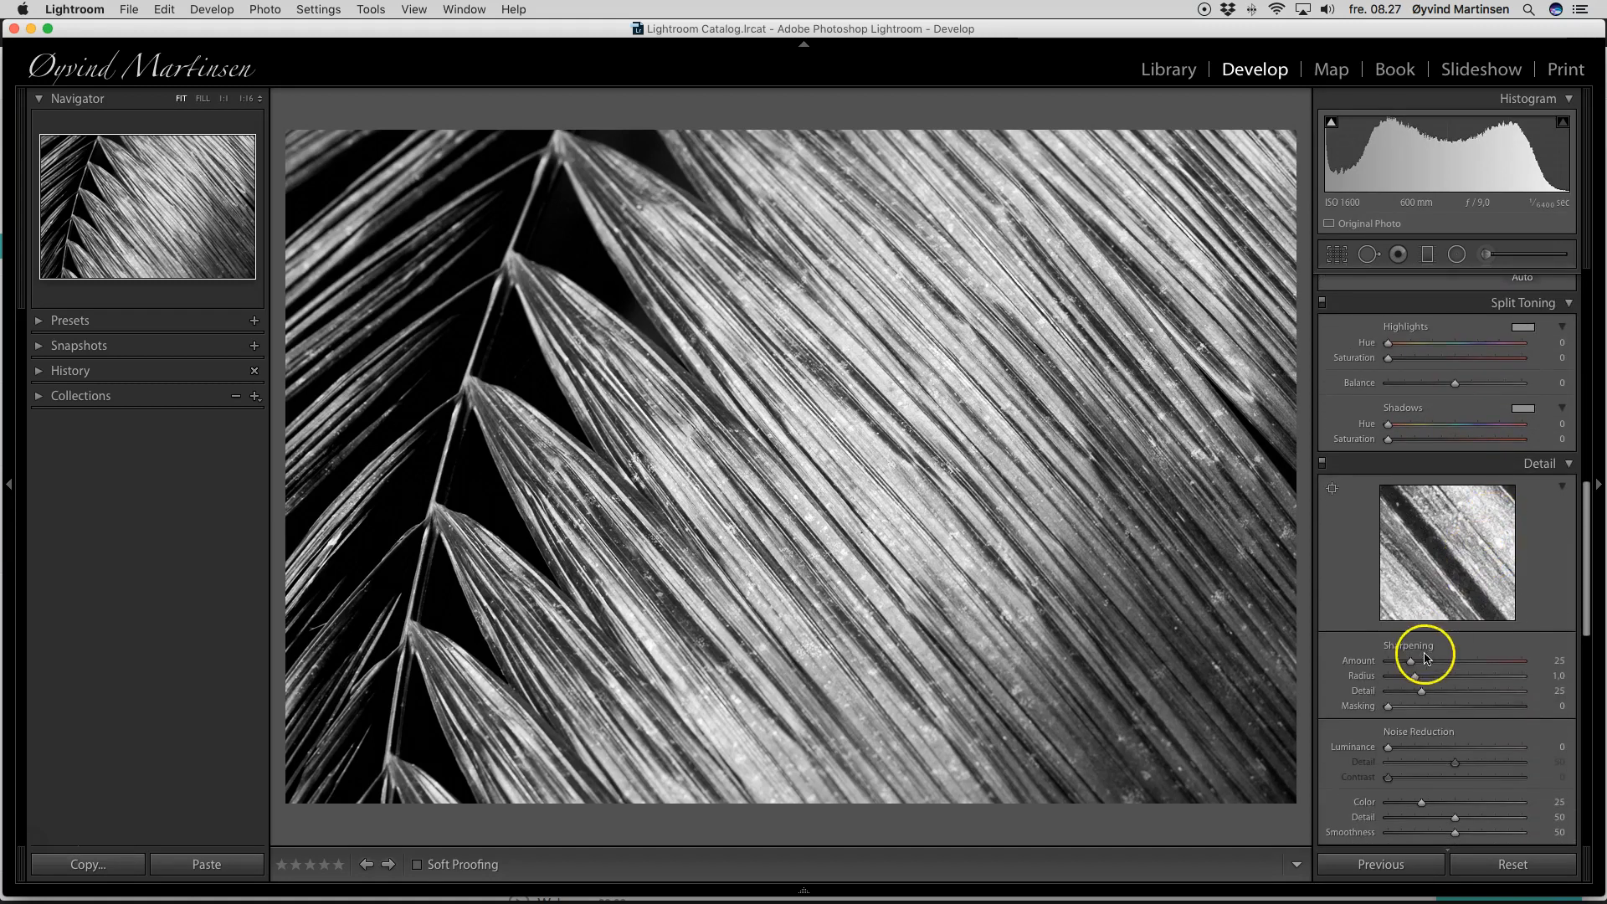
mouse_move(1411, 662)
mouse_down()
mouse_move(1440, 663)
mouse_move(1421, 676)
mouse_up()
click(1389, 708)
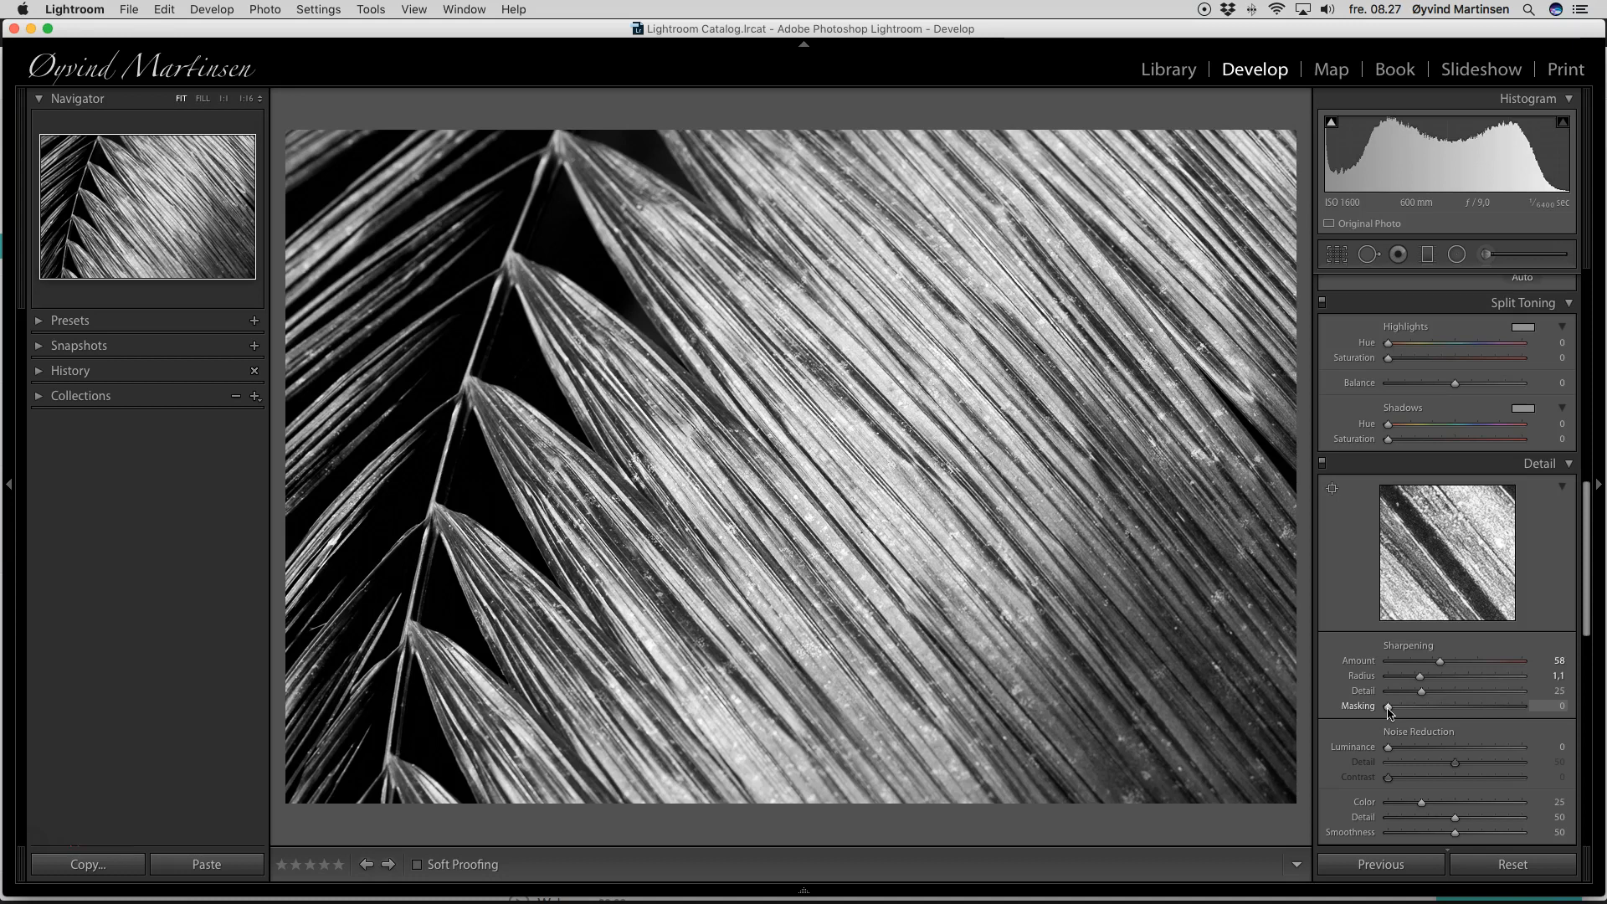
alt+click(1389, 709)
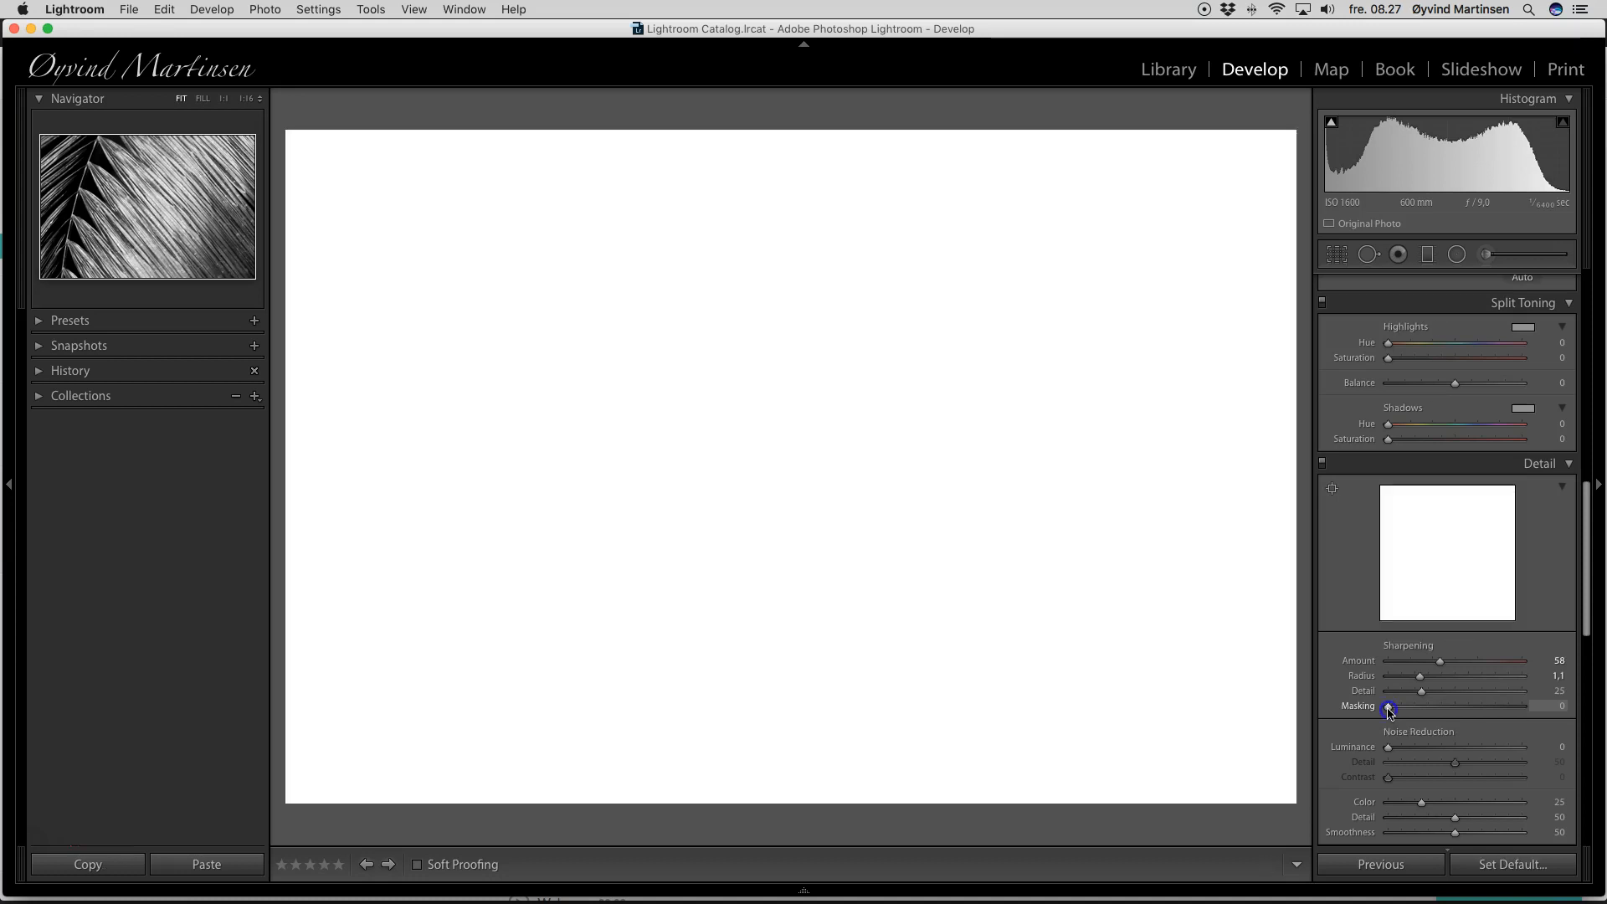
drag(1389, 708, 1442, 713)
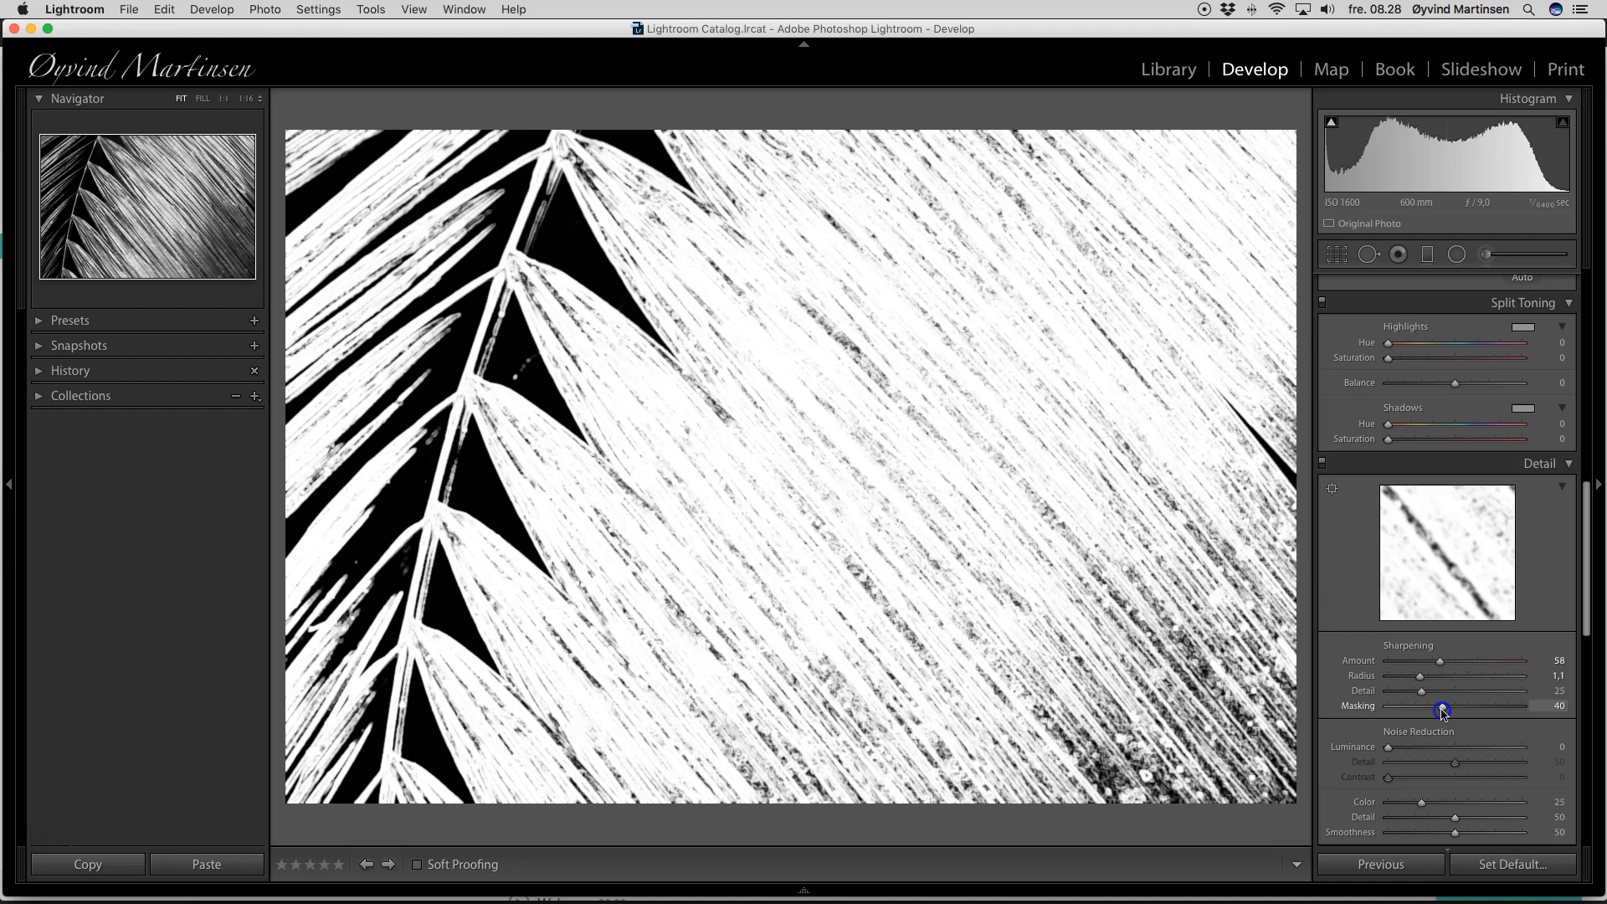
drag(1443, 711, 1443, 711)
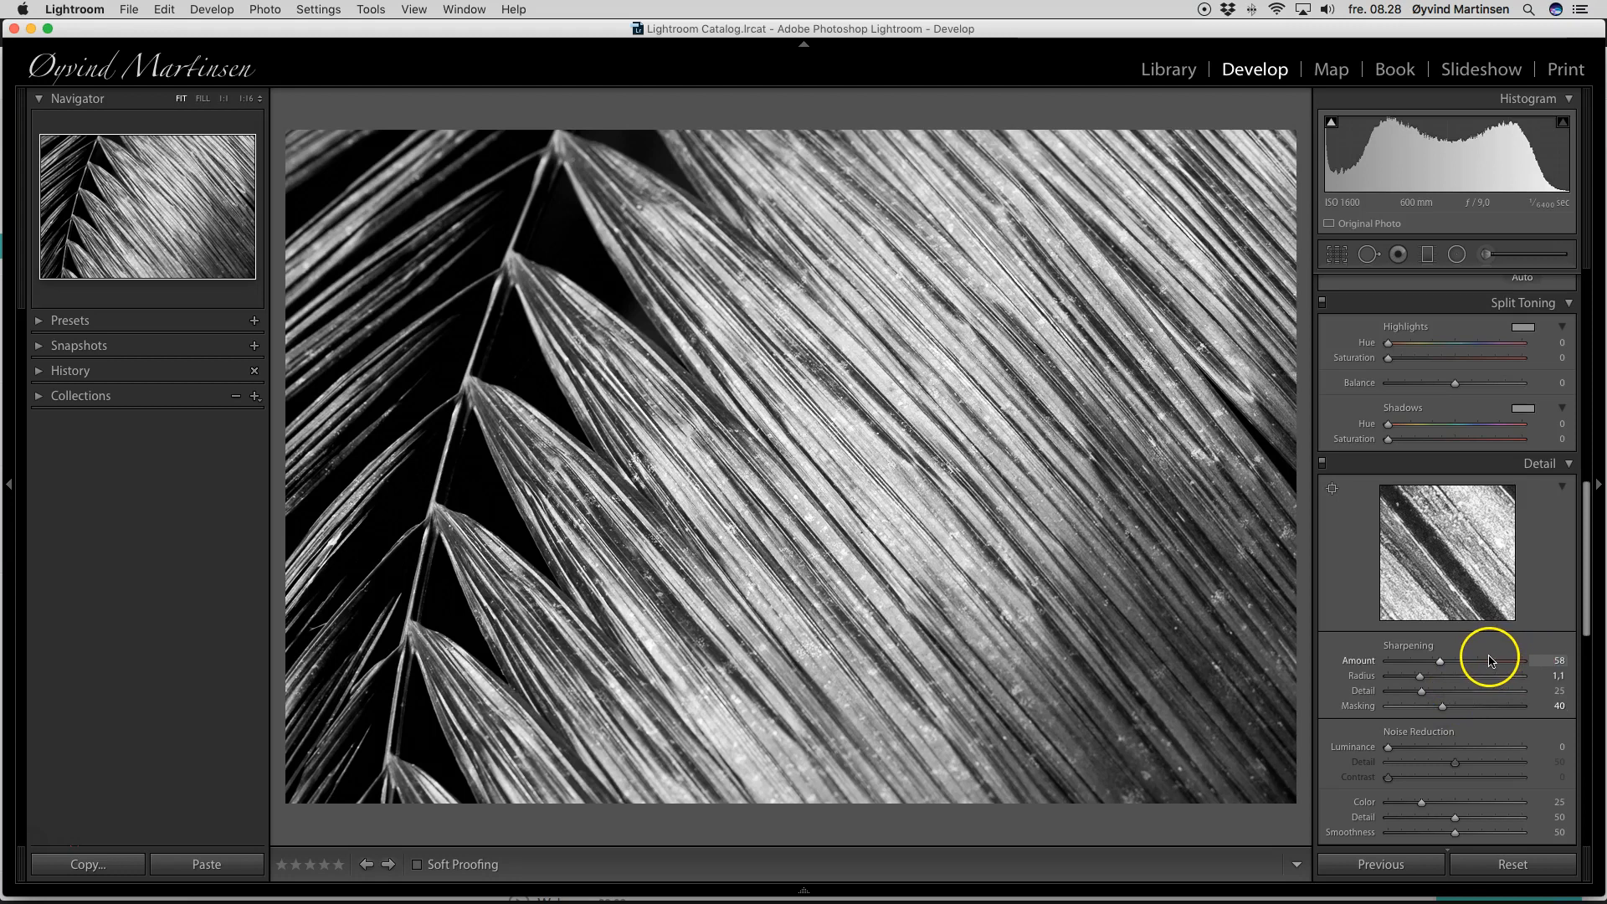
Step: Darken the palm leaf photo's edges with a post-crop vignetting Amount of -23
scroll(1489, 661, up, 2)
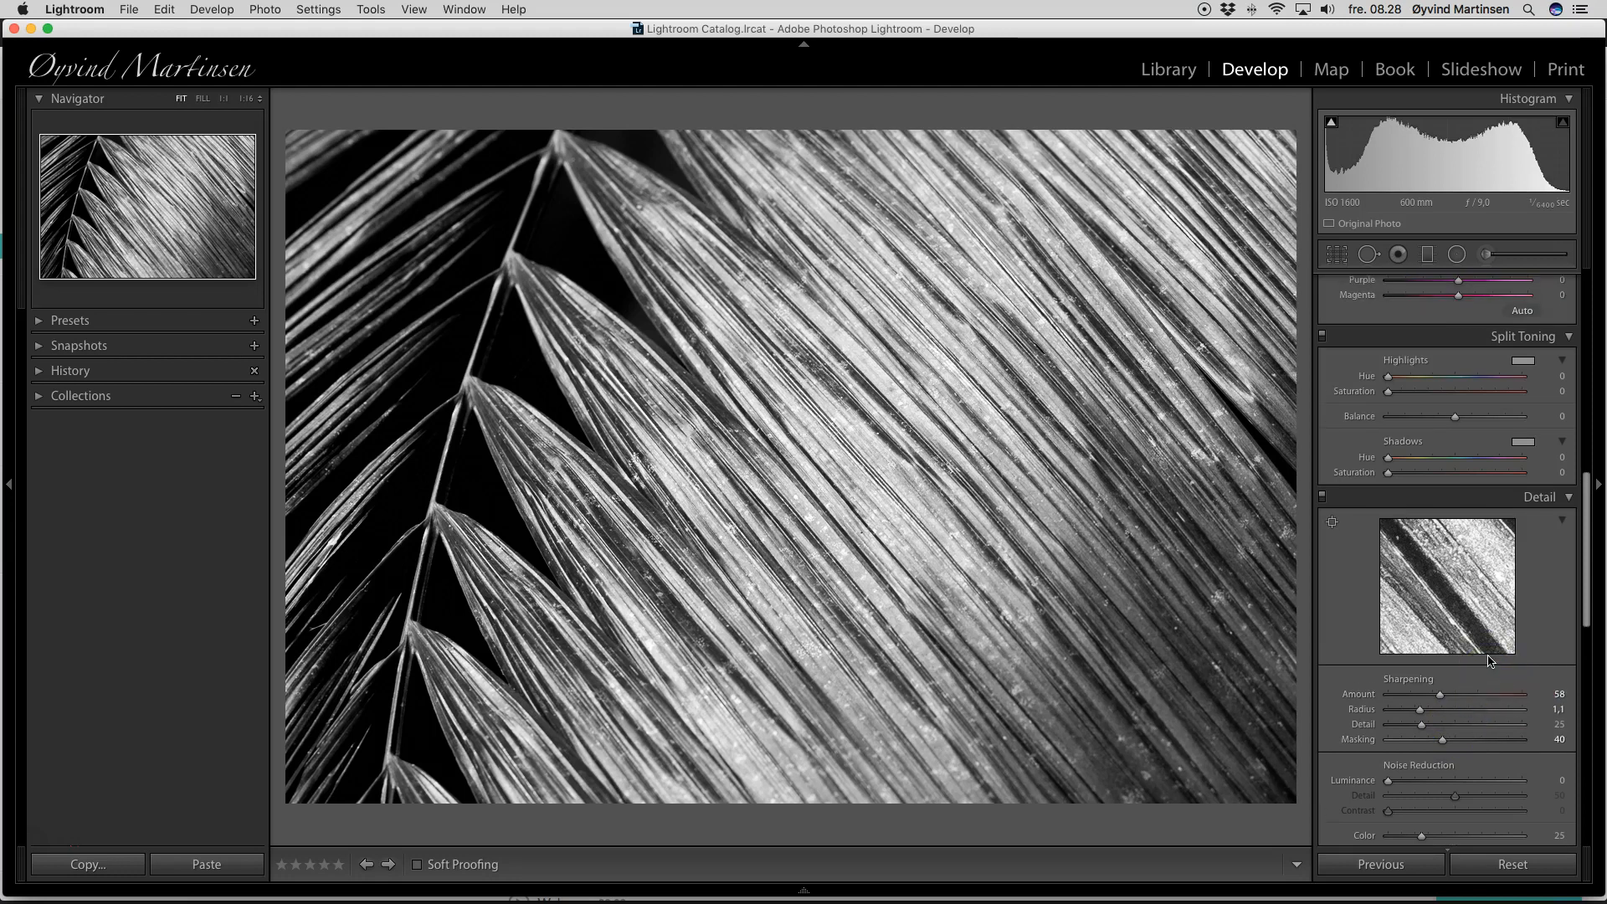
scroll(1489, 661, down, 1)
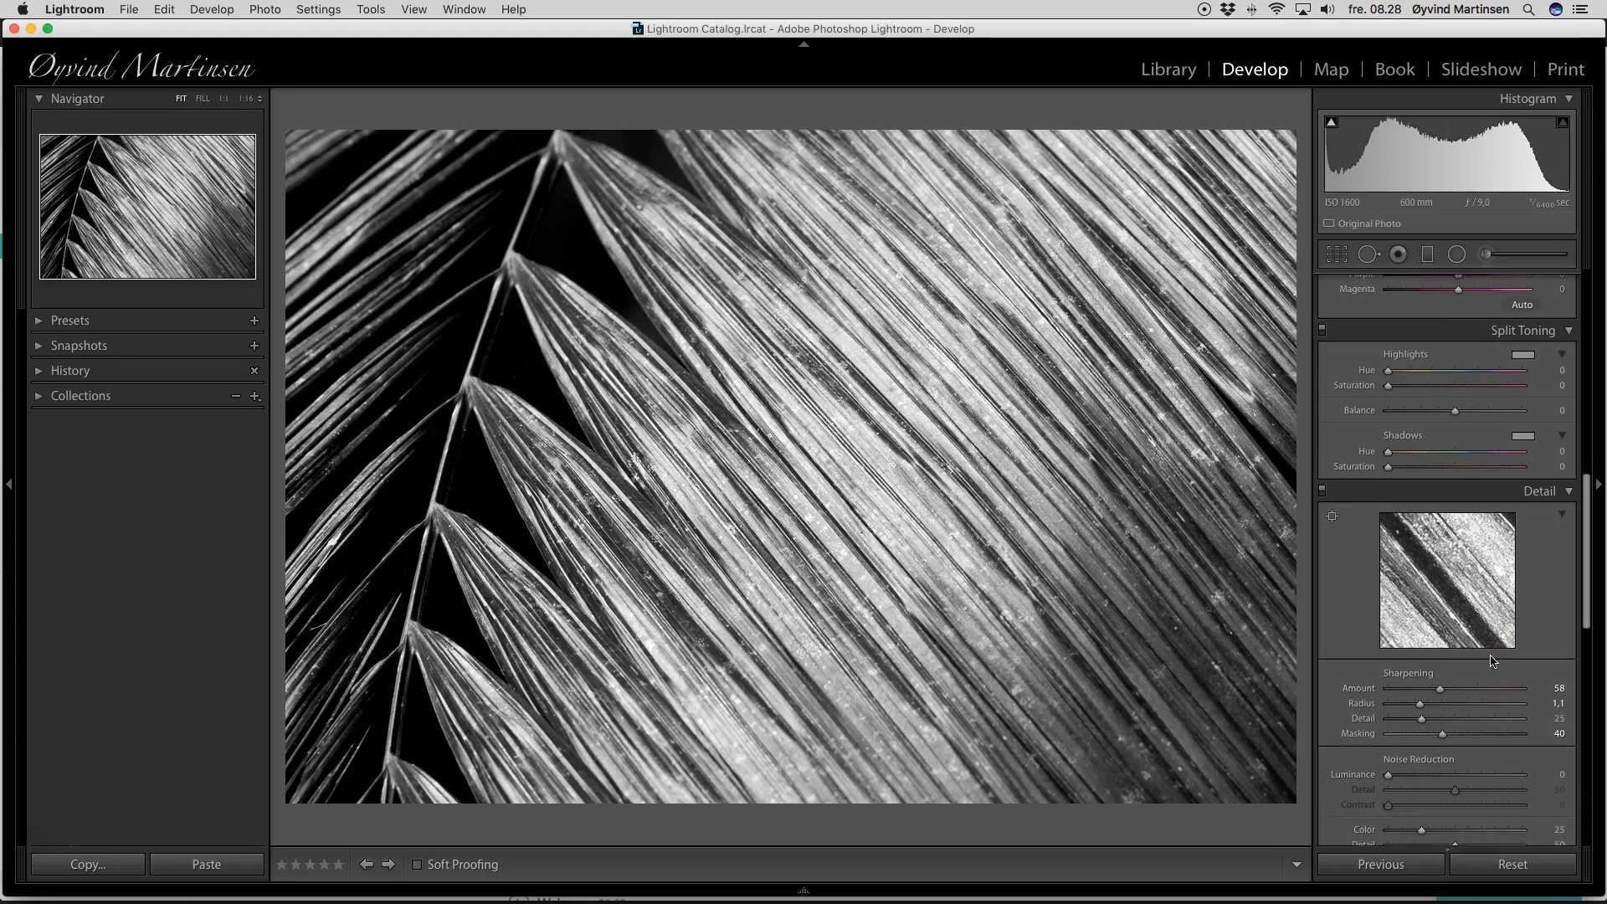
scroll(1491, 660, down, 15)
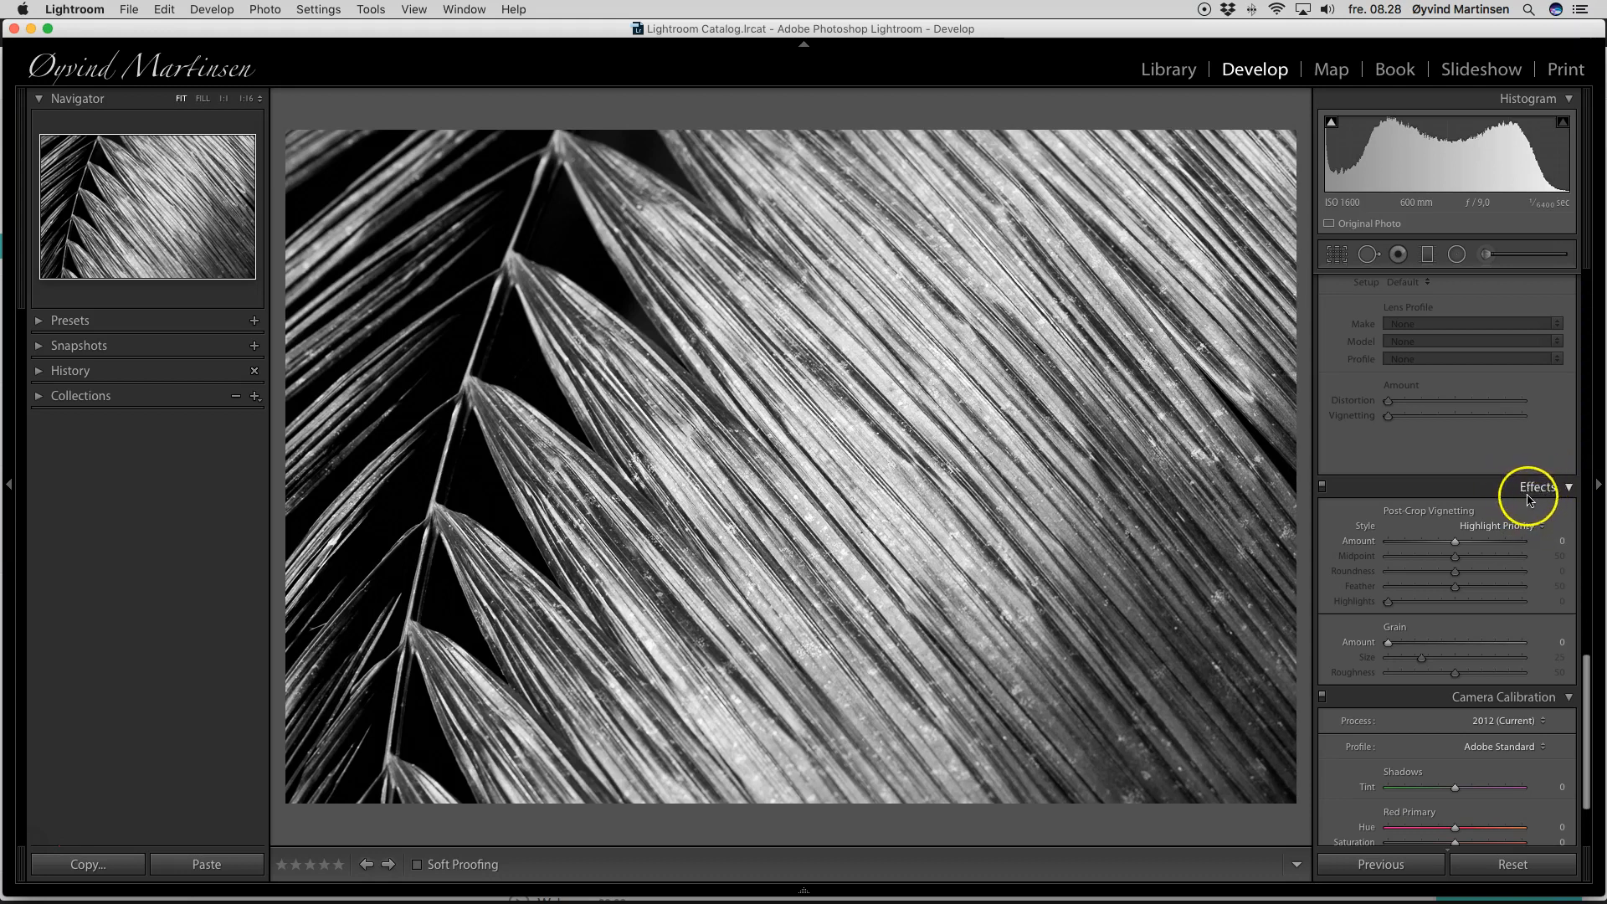
click(1456, 543)
drag(1456, 542, 1444, 544)
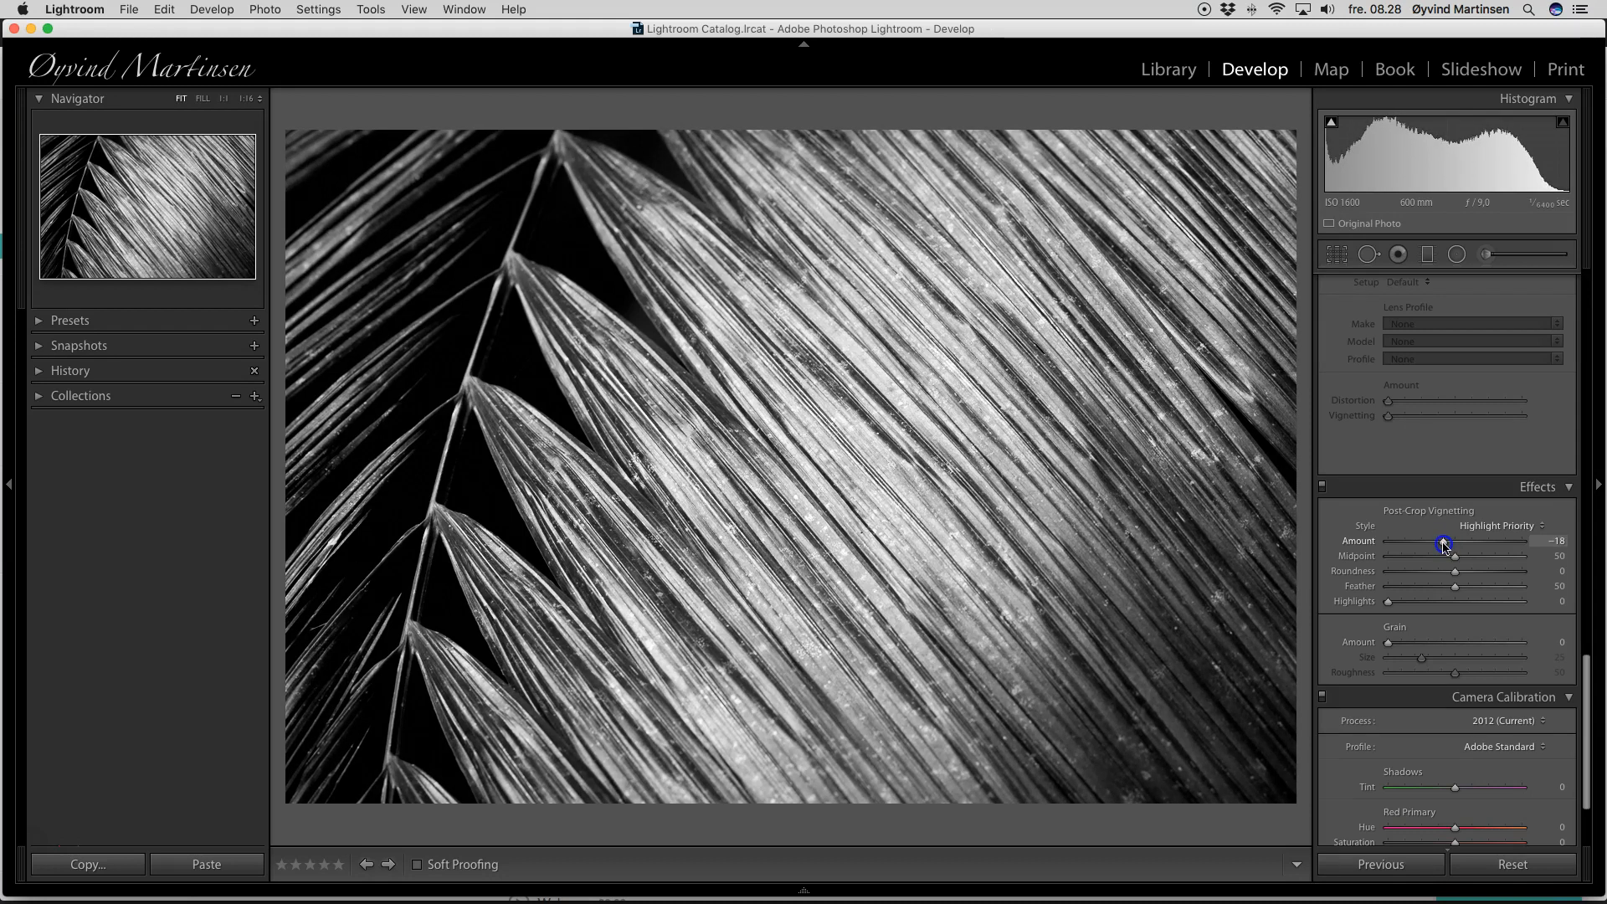
drag(1444, 544, 1441, 544)
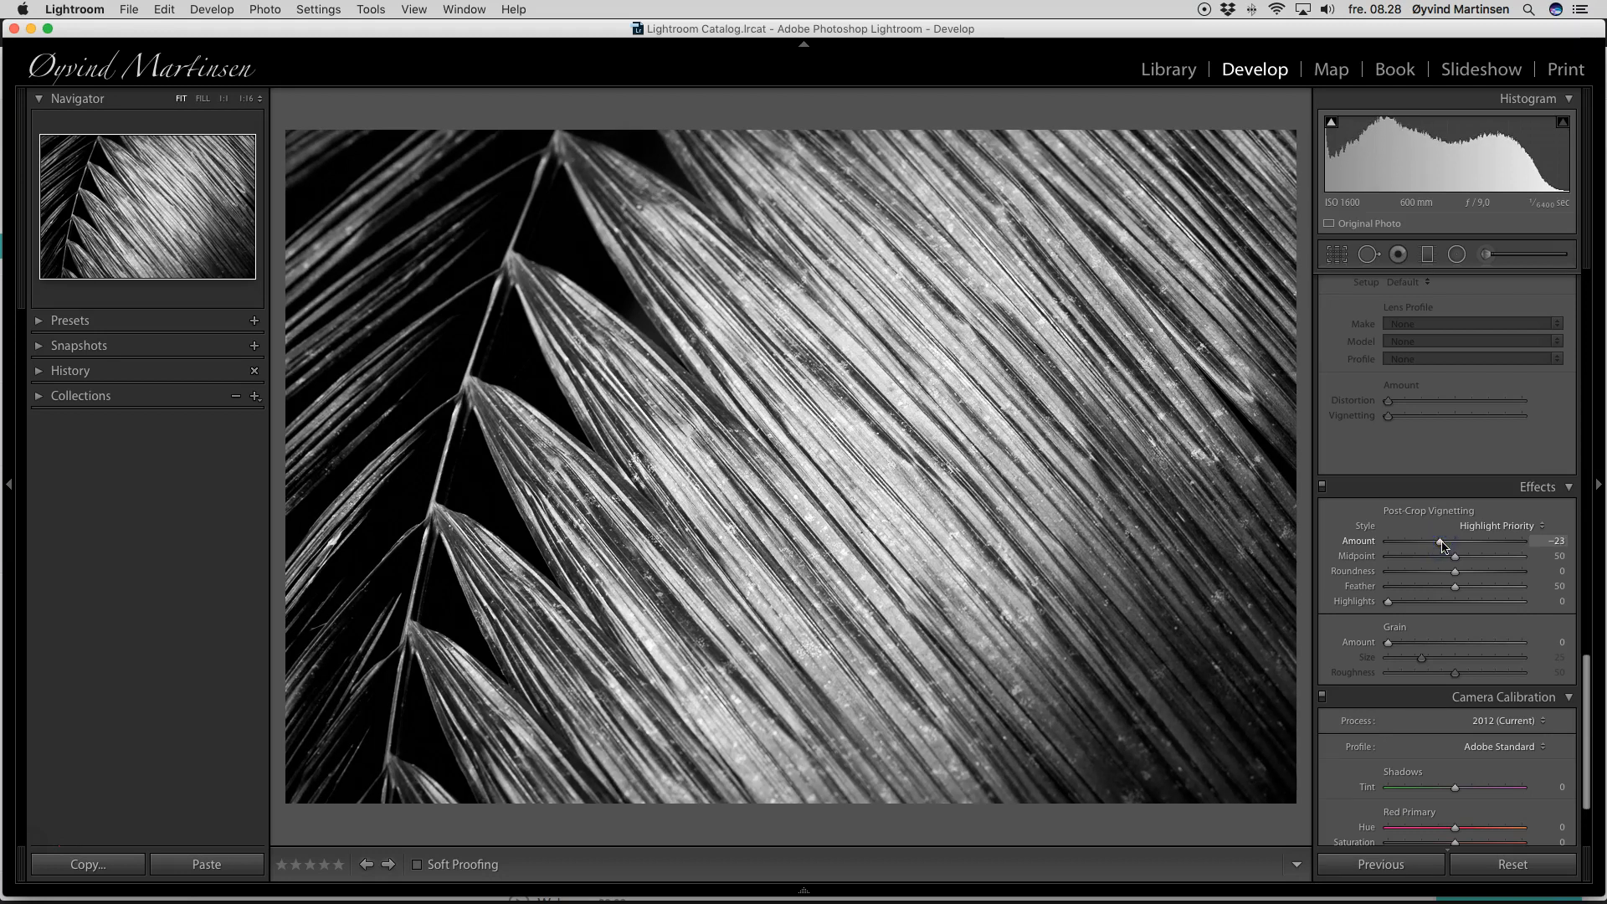
click(1465, 544)
Step: Examine the vignetted palm leaf photo against a blacked-out interface and restore the normal view
key(l)
key(l)
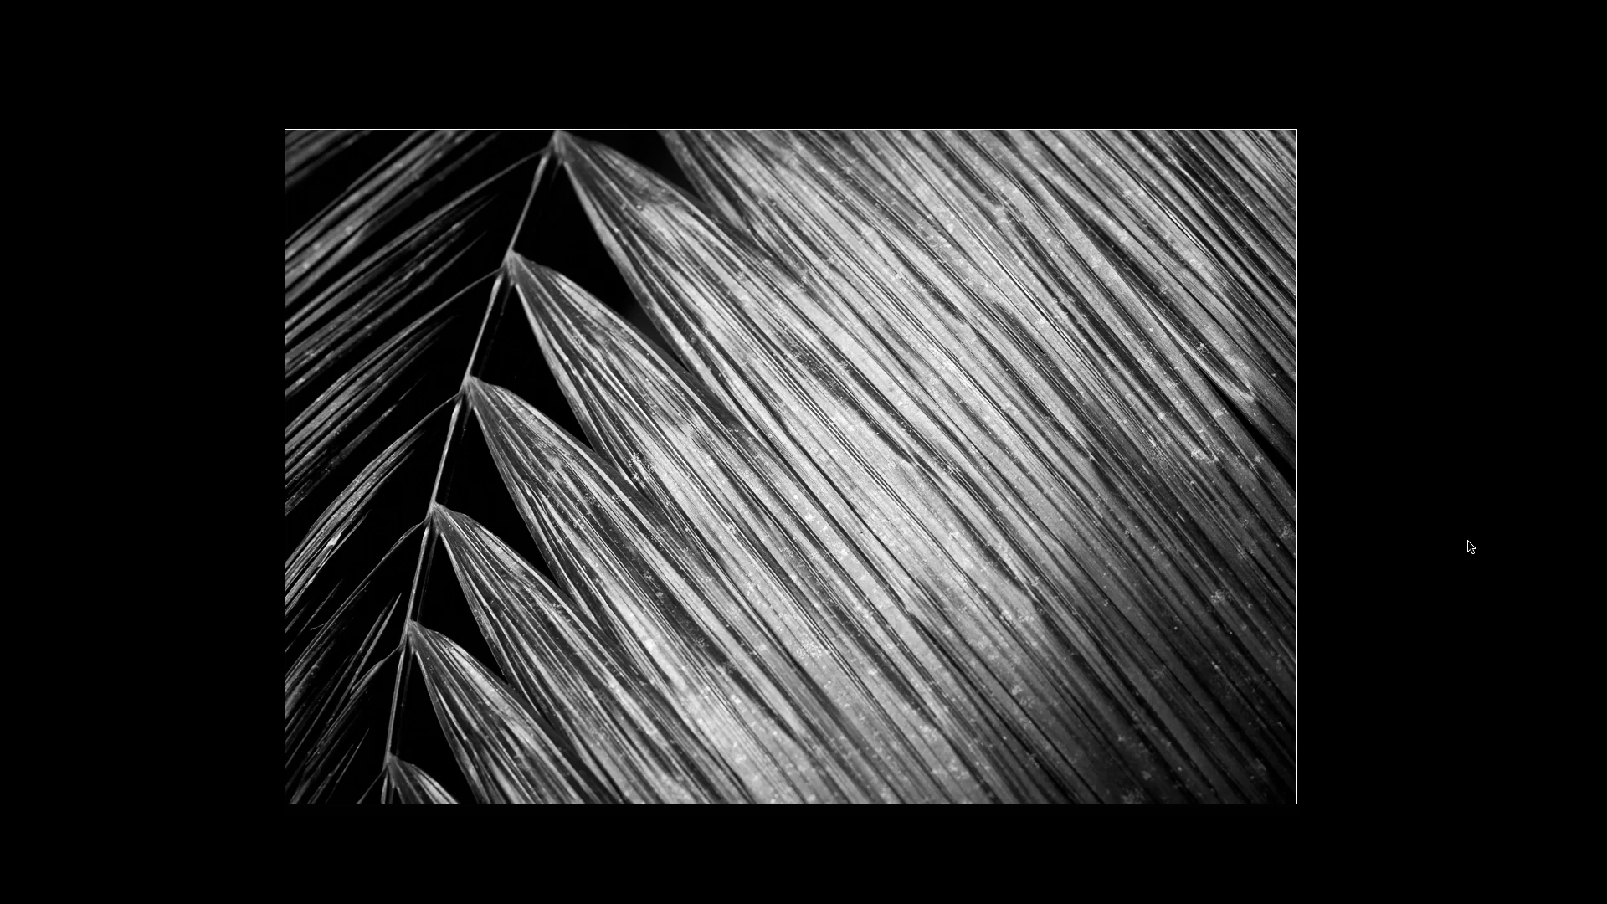
key(l)
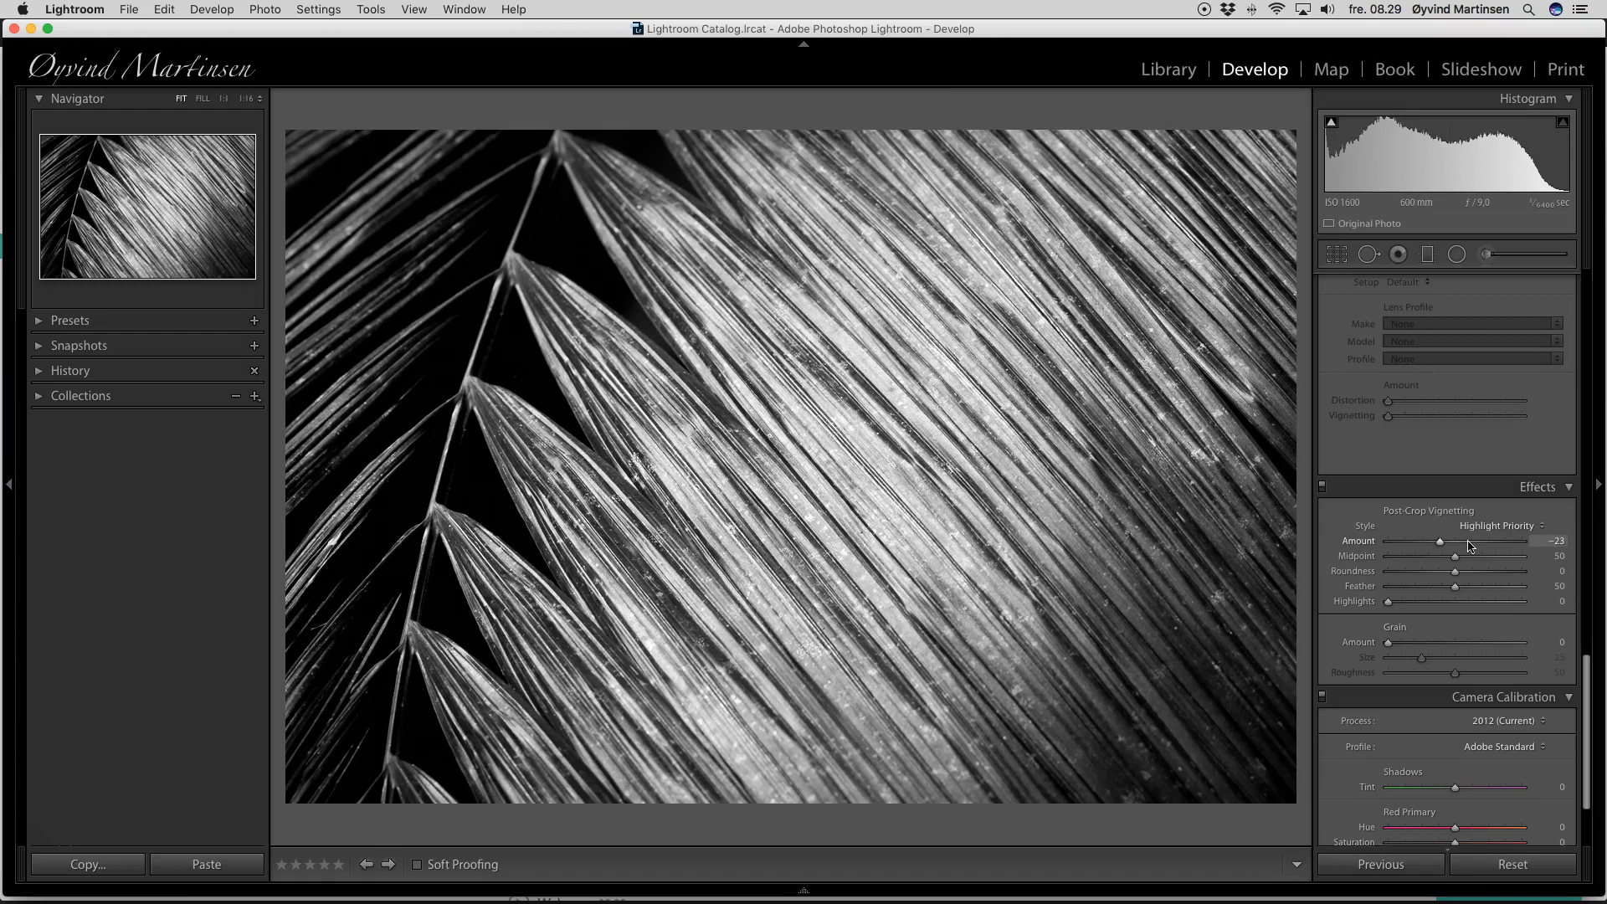
Step: Switch to the next photo, the red and green swirl, and set its Clarity to +10 and Vibrance to +46
key(Right)
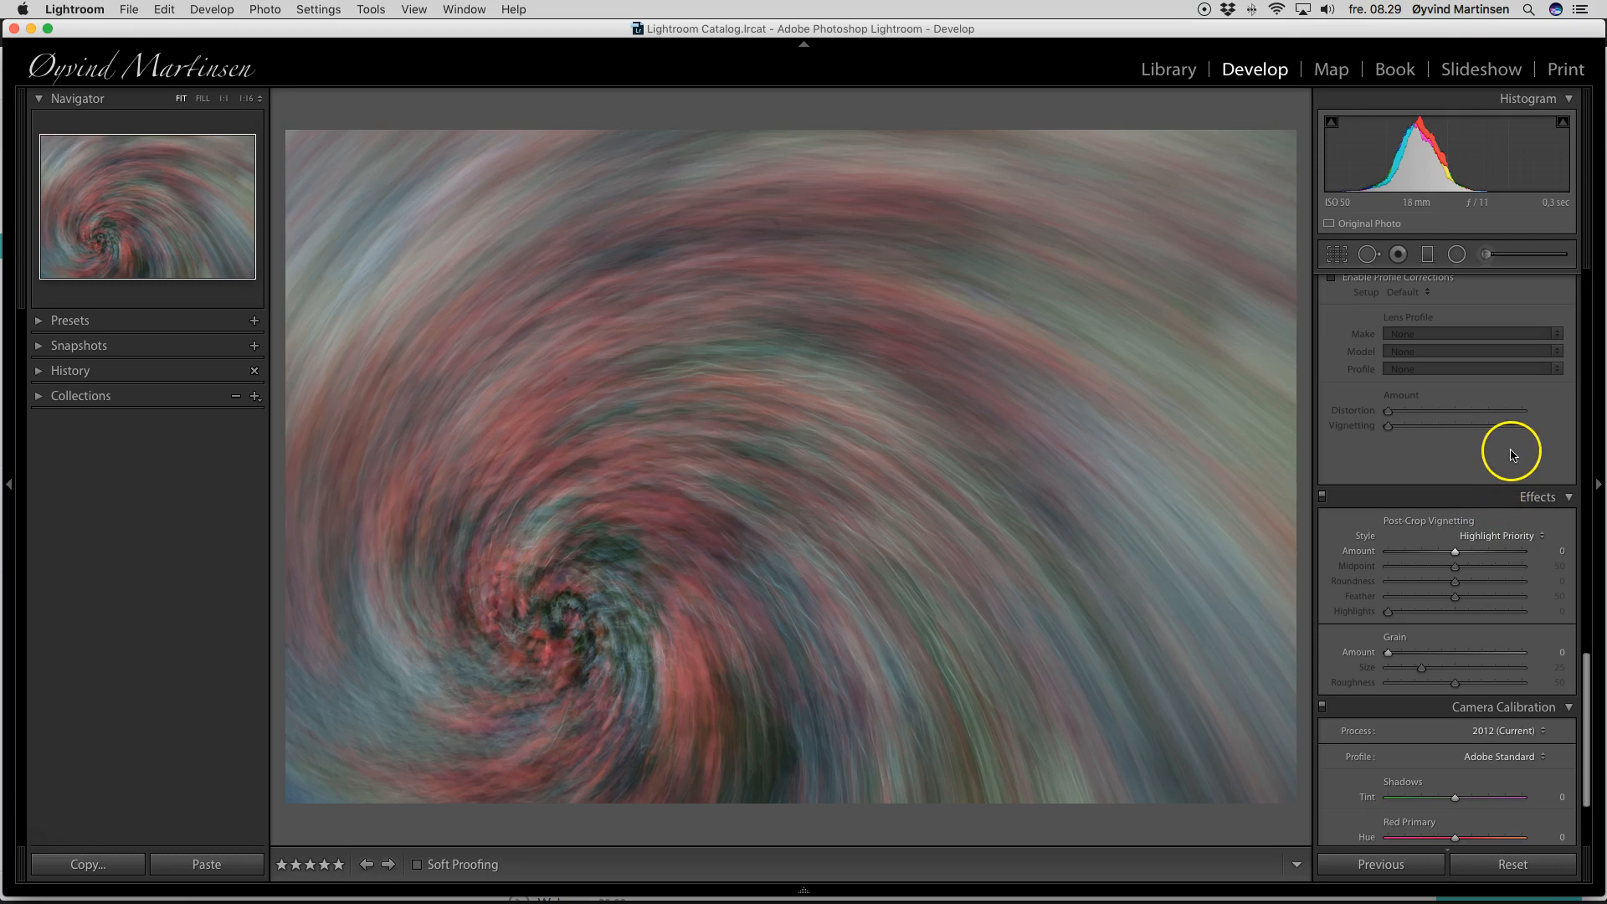
scroll(1514, 455, up, 10)
scroll(1512, 456, up, 15)
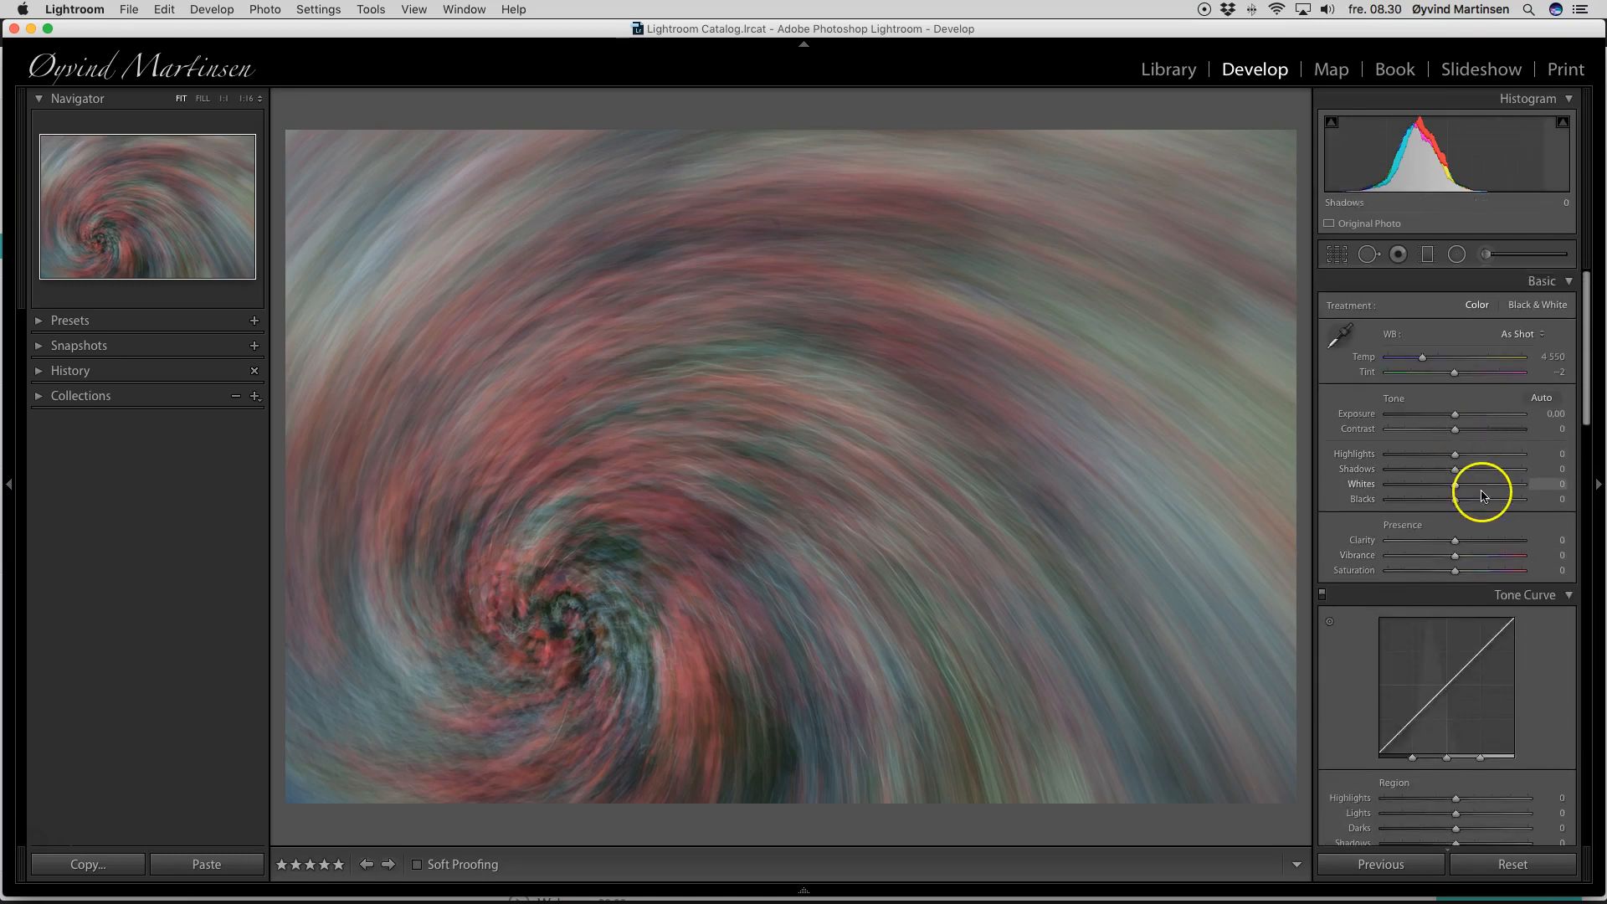
click(1454, 541)
drag(1454, 542, 1486, 559)
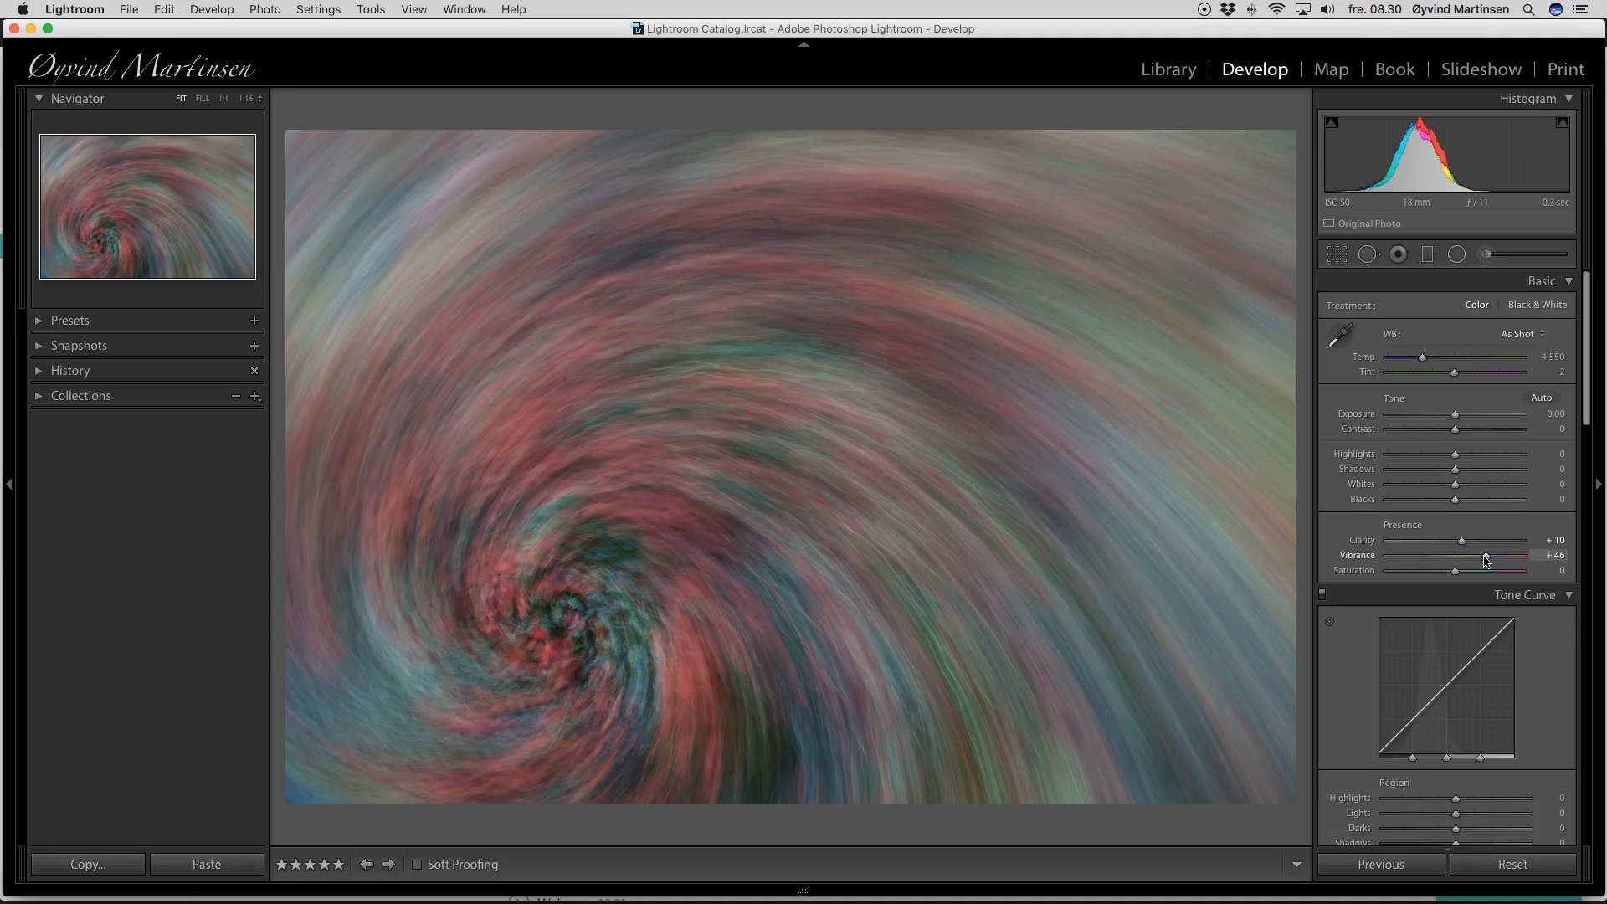
Step: Warm the swirl photo to a colour temperature of 5100 and set its Contrast to +27
click(1423, 358)
drag(1423, 362, 1429, 361)
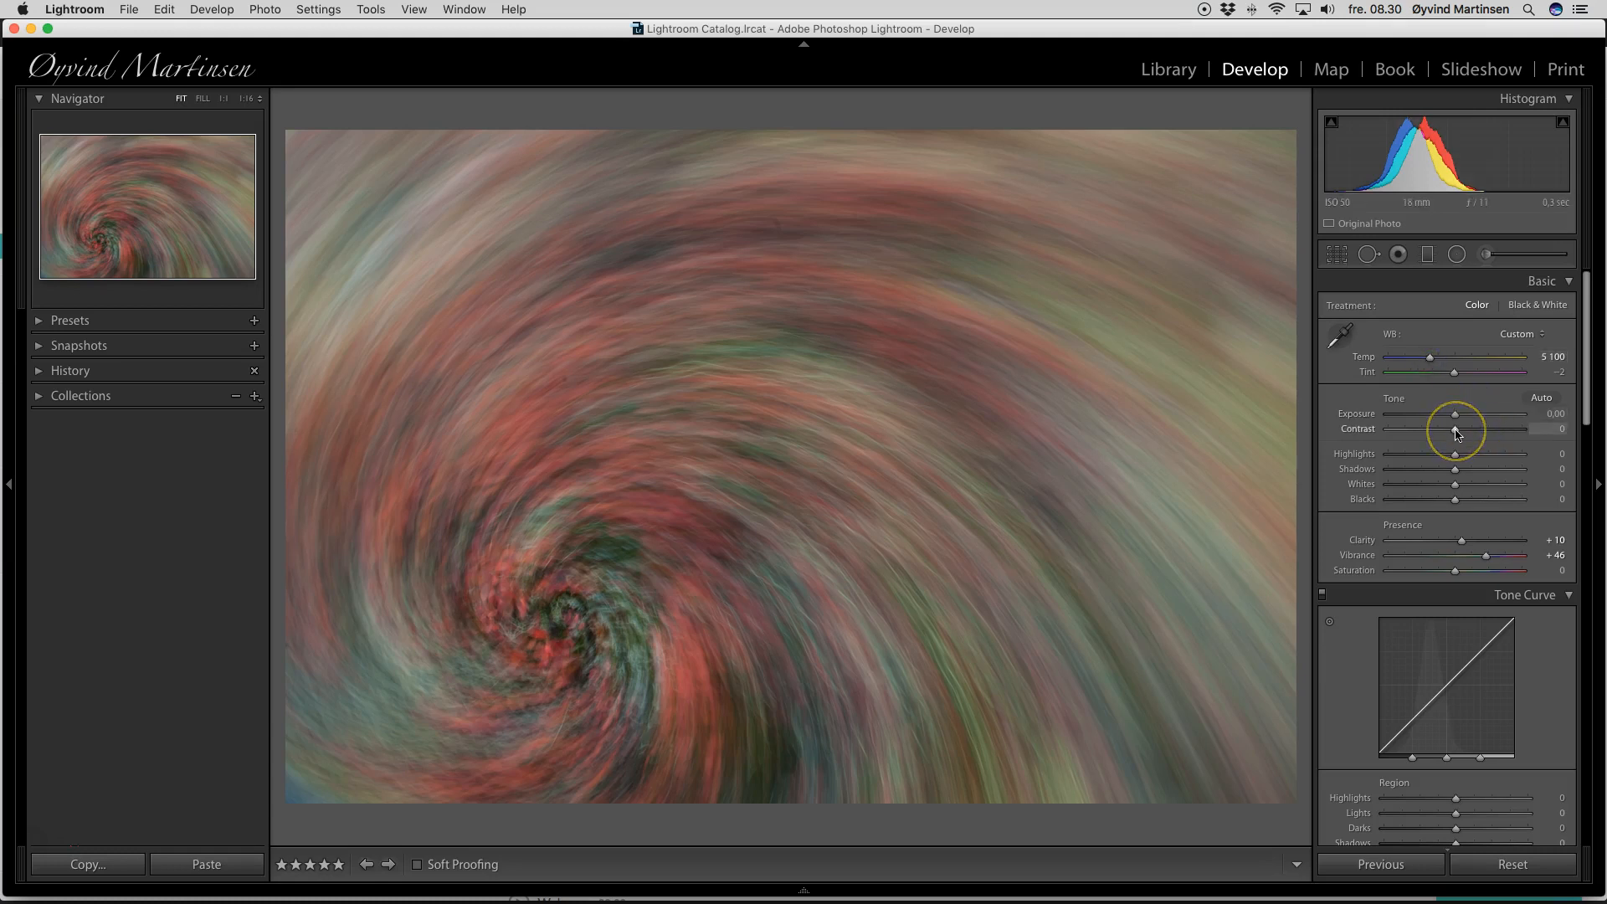
drag(1457, 433, 1476, 433)
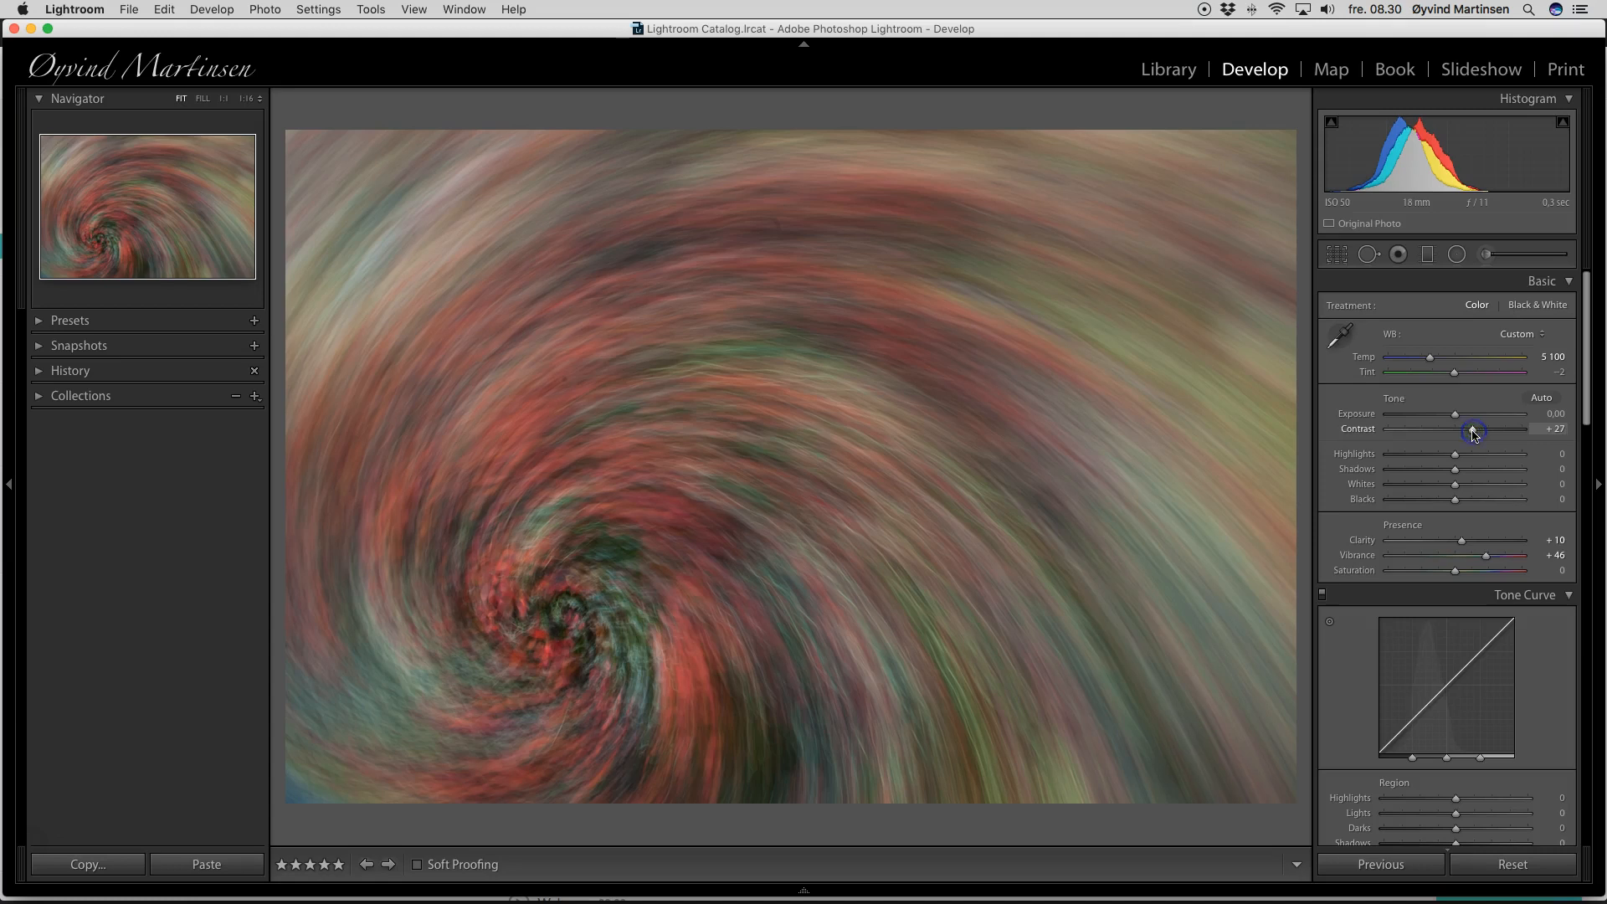
click(1513, 491)
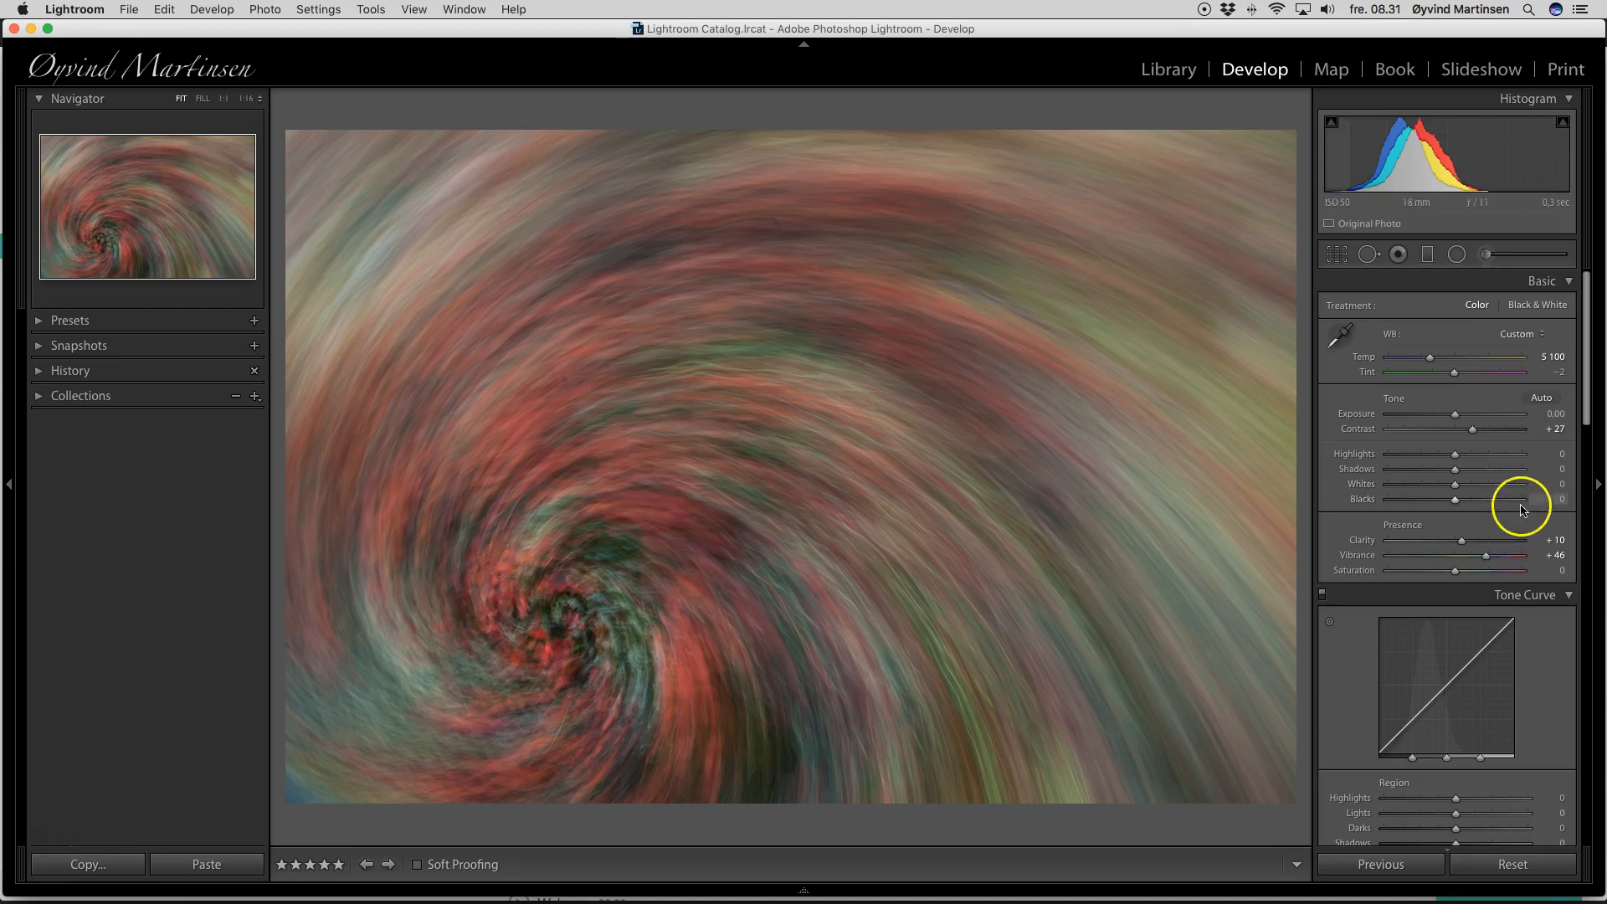
Step: Try out other Clarity strengths on the swirl photo and return Clarity to +10
click(1462, 543)
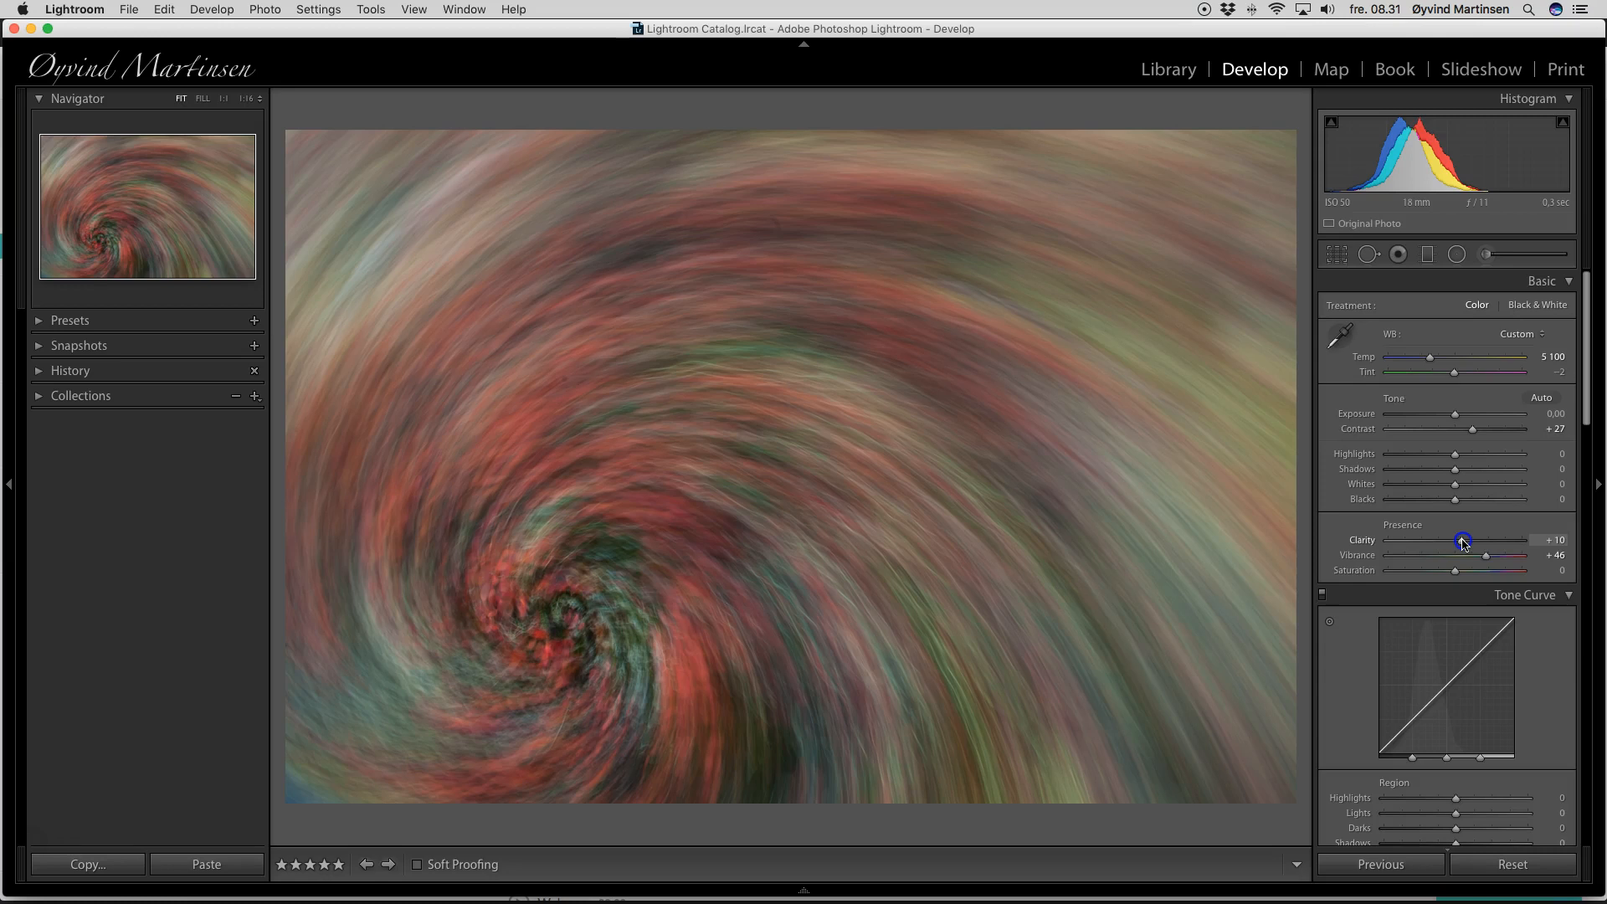
mouse_move(1463, 542)
mouse_down()
mouse_move(1340, 540)
mouse_move(1532, 543)
mouse_move(1379, 540)
mouse_move(1462, 542)
mouse_up()
drag(1462, 544, 1463, 544)
Step: Apply post-crop vignetting to the swirl photo with an Amount of -13
scroll(1523, 527, down, 5)
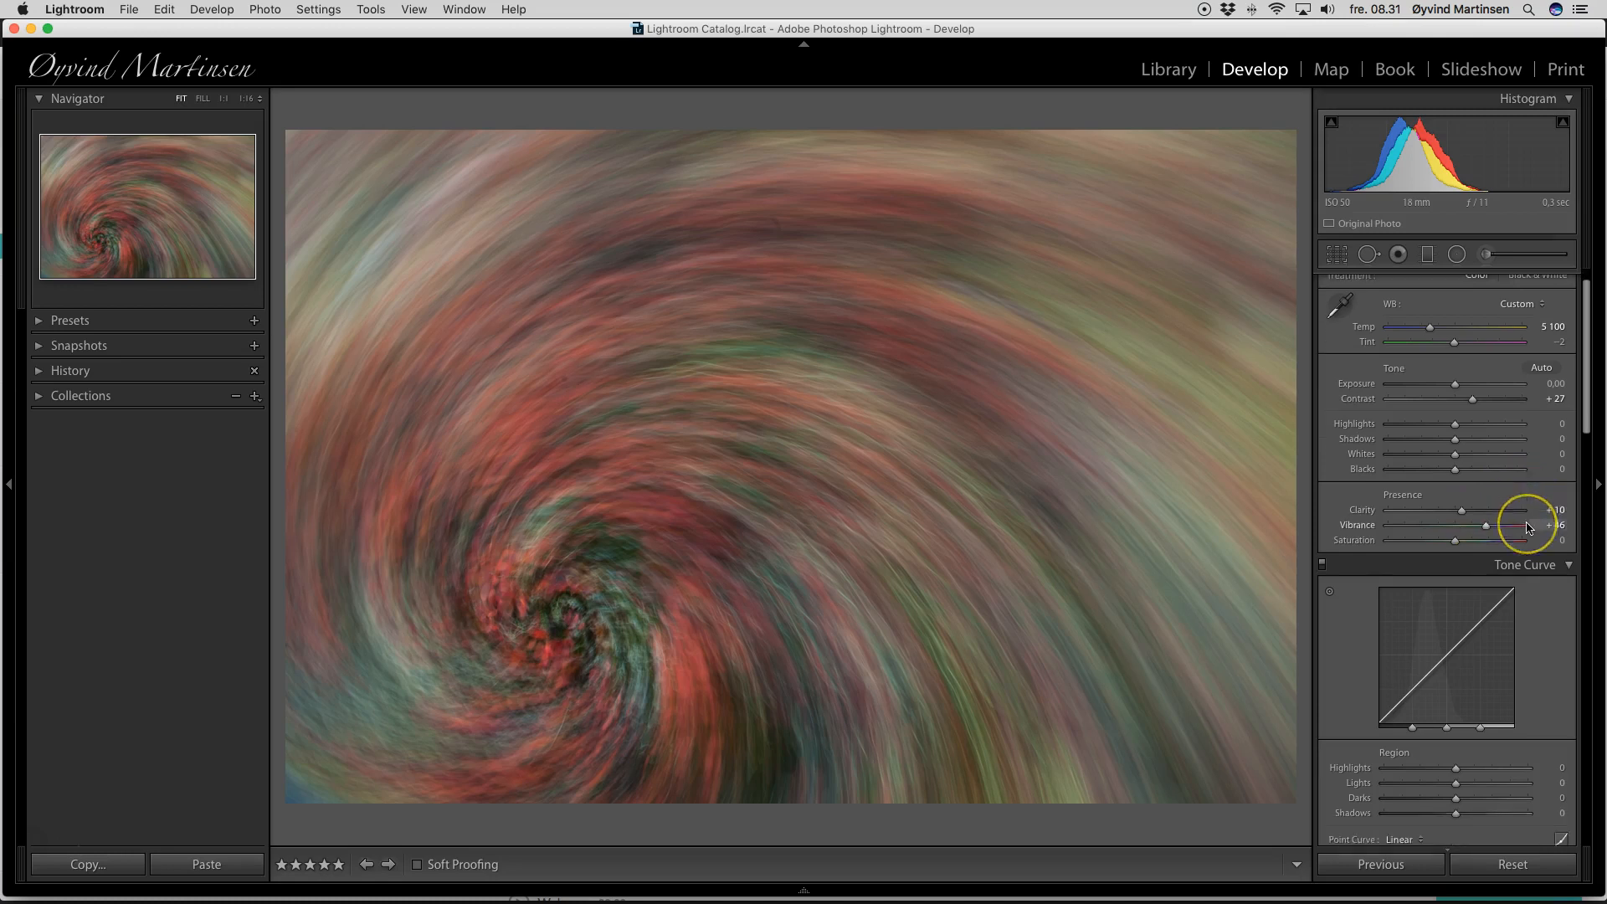
scroll(1529, 528, down, 15)
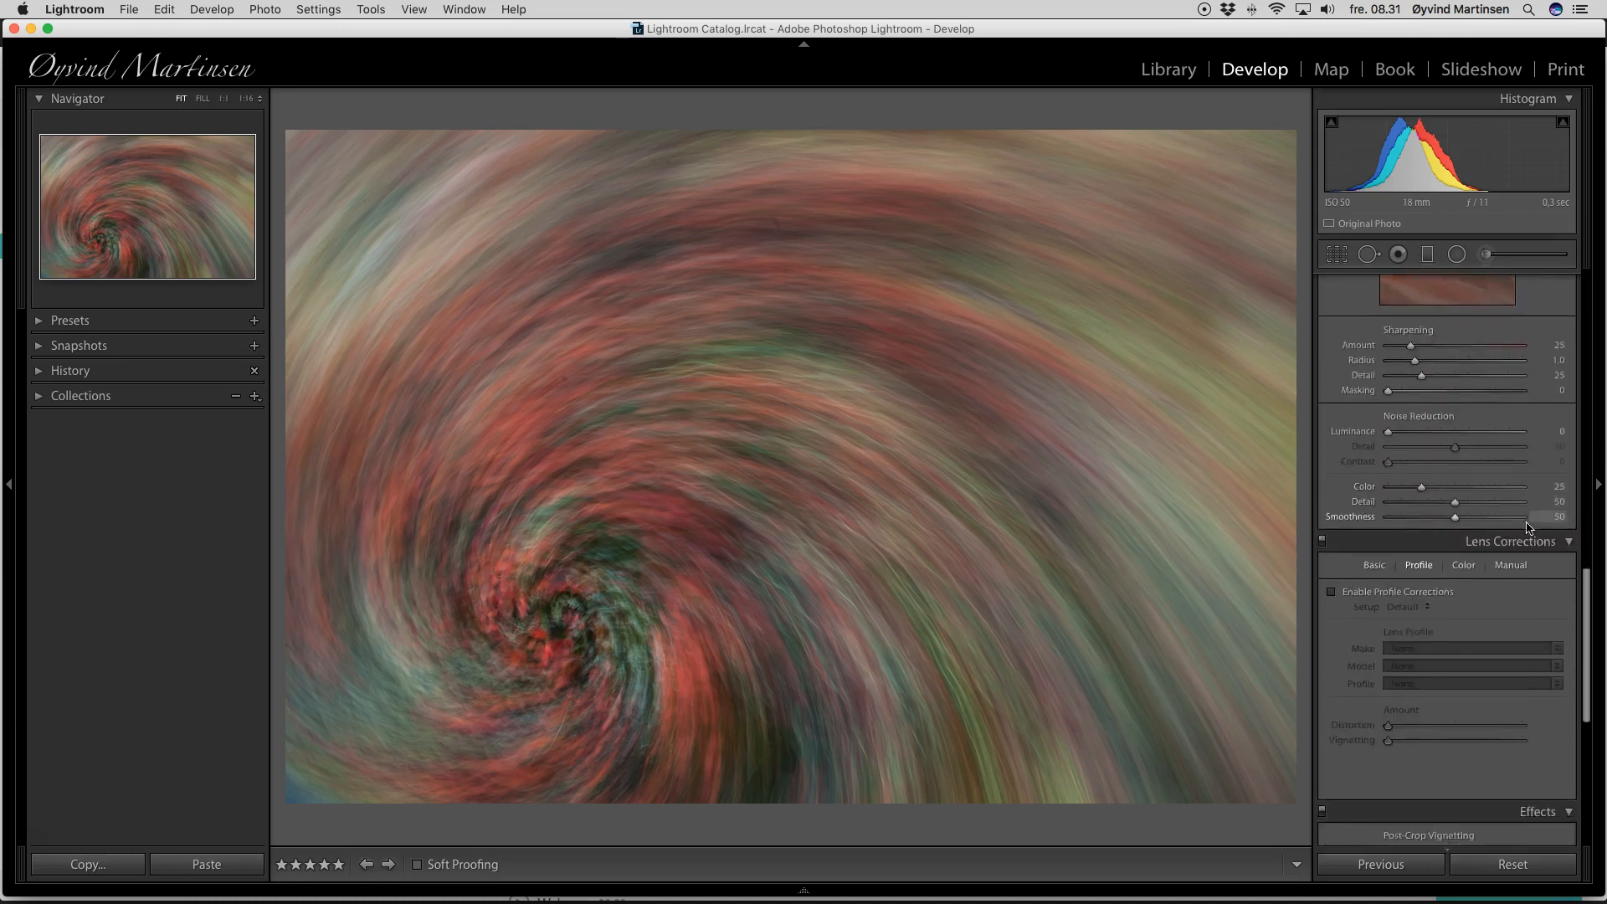
scroll(1528, 527, down, 3)
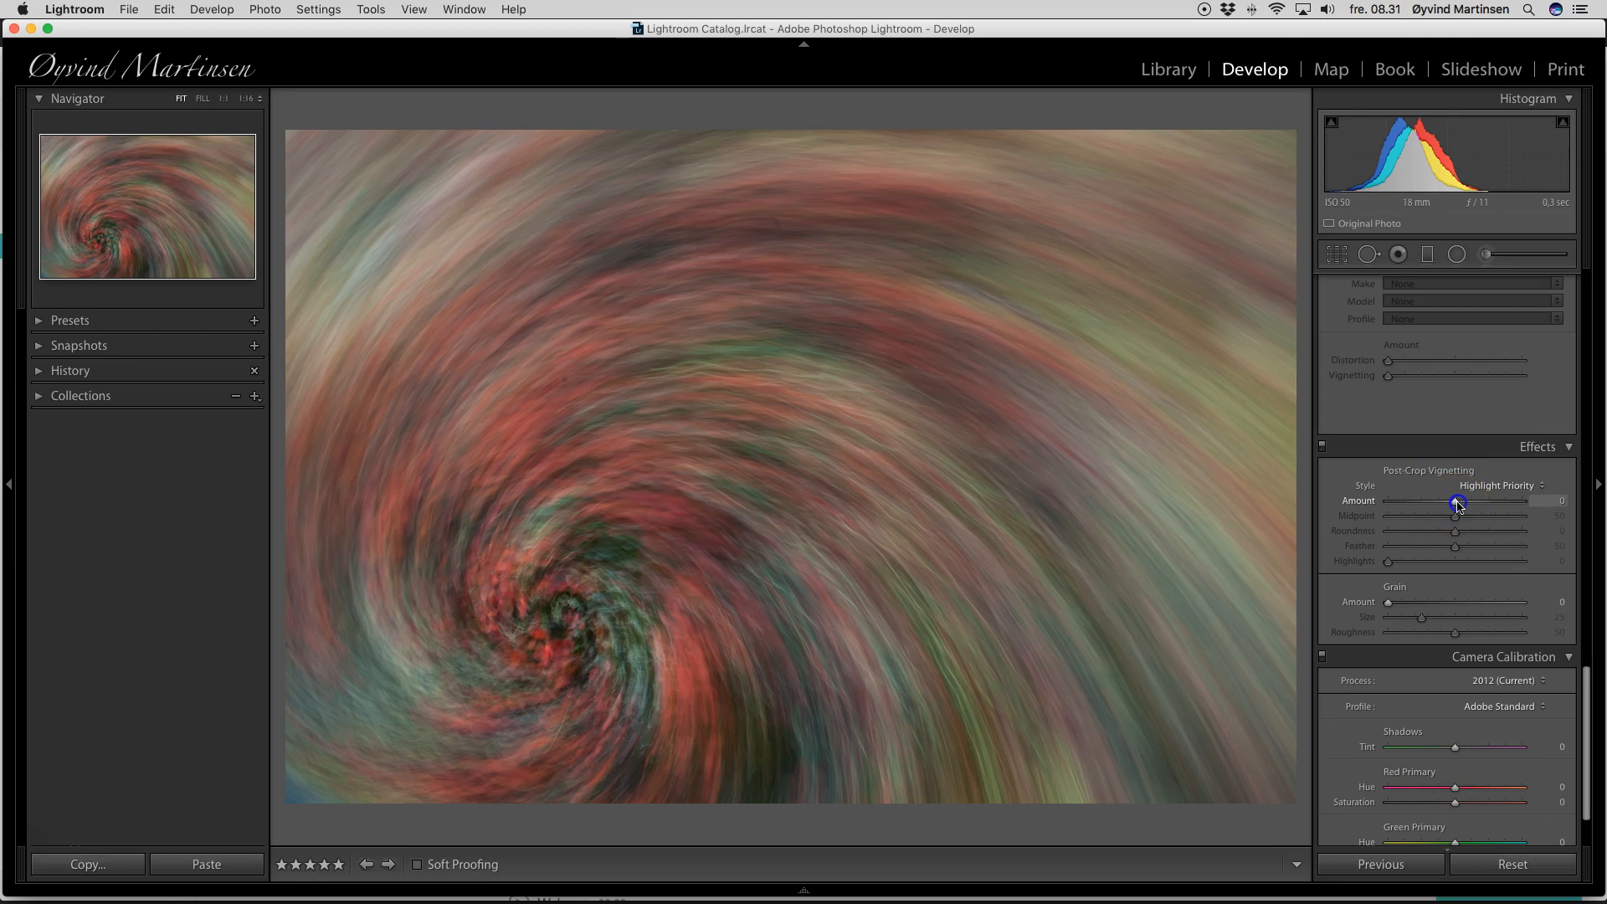
drag(1458, 505, 1449, 506)
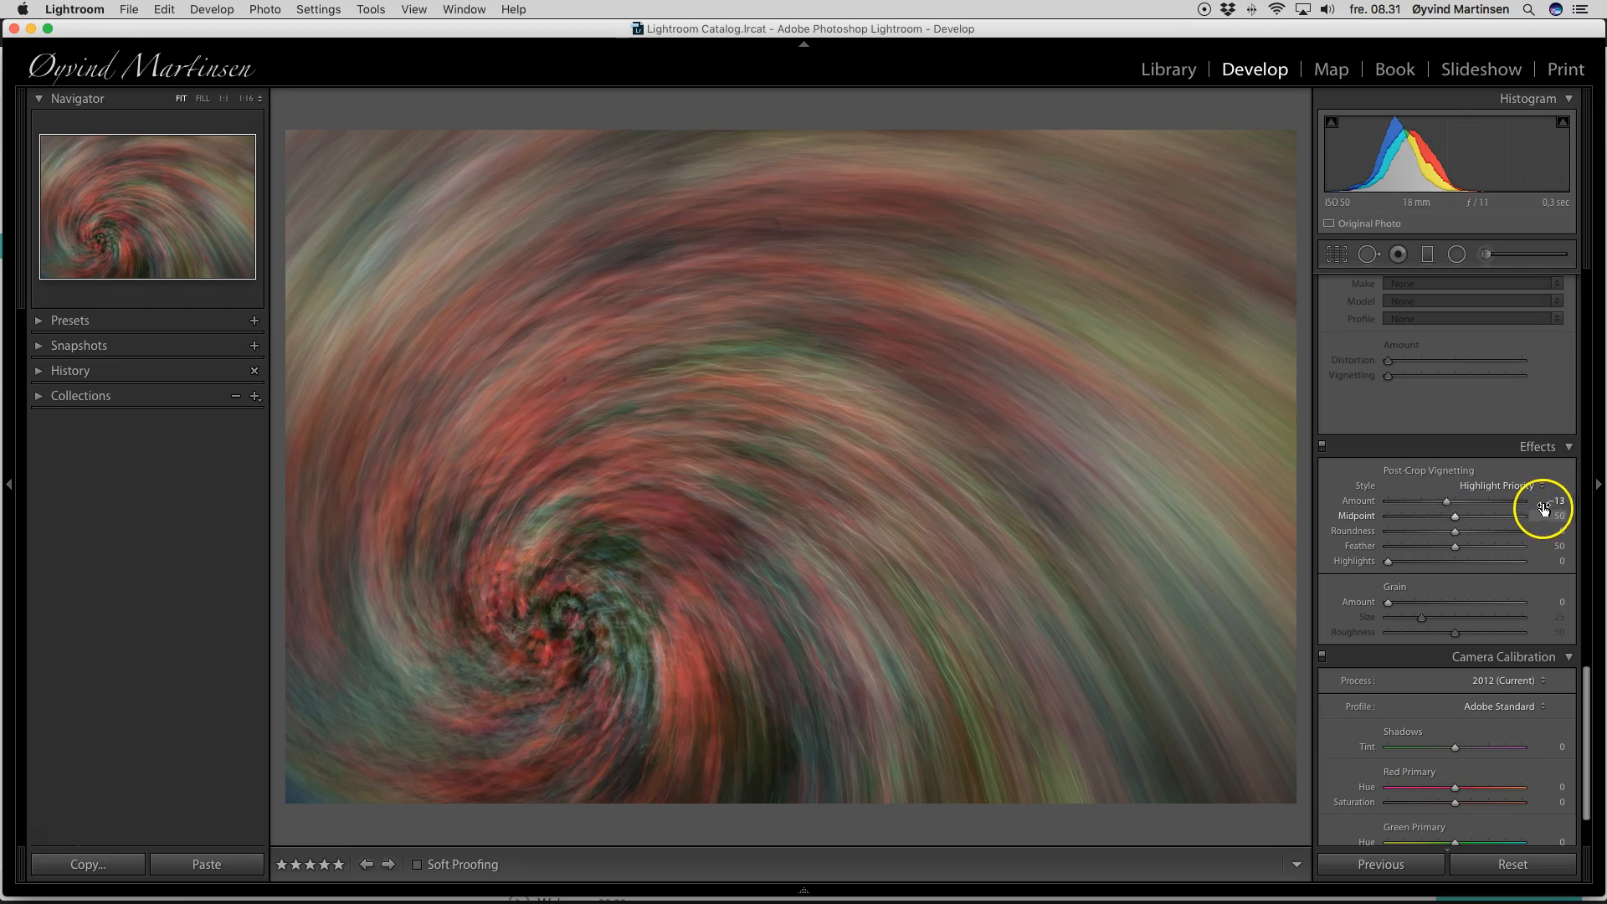
Step: Set the HSL Luminance of Red to +11, Orange to +14 and Green to +22, and raise Yellow
scroll(1545, 509, up, 5)
scroll(1539, 508, up, 1)
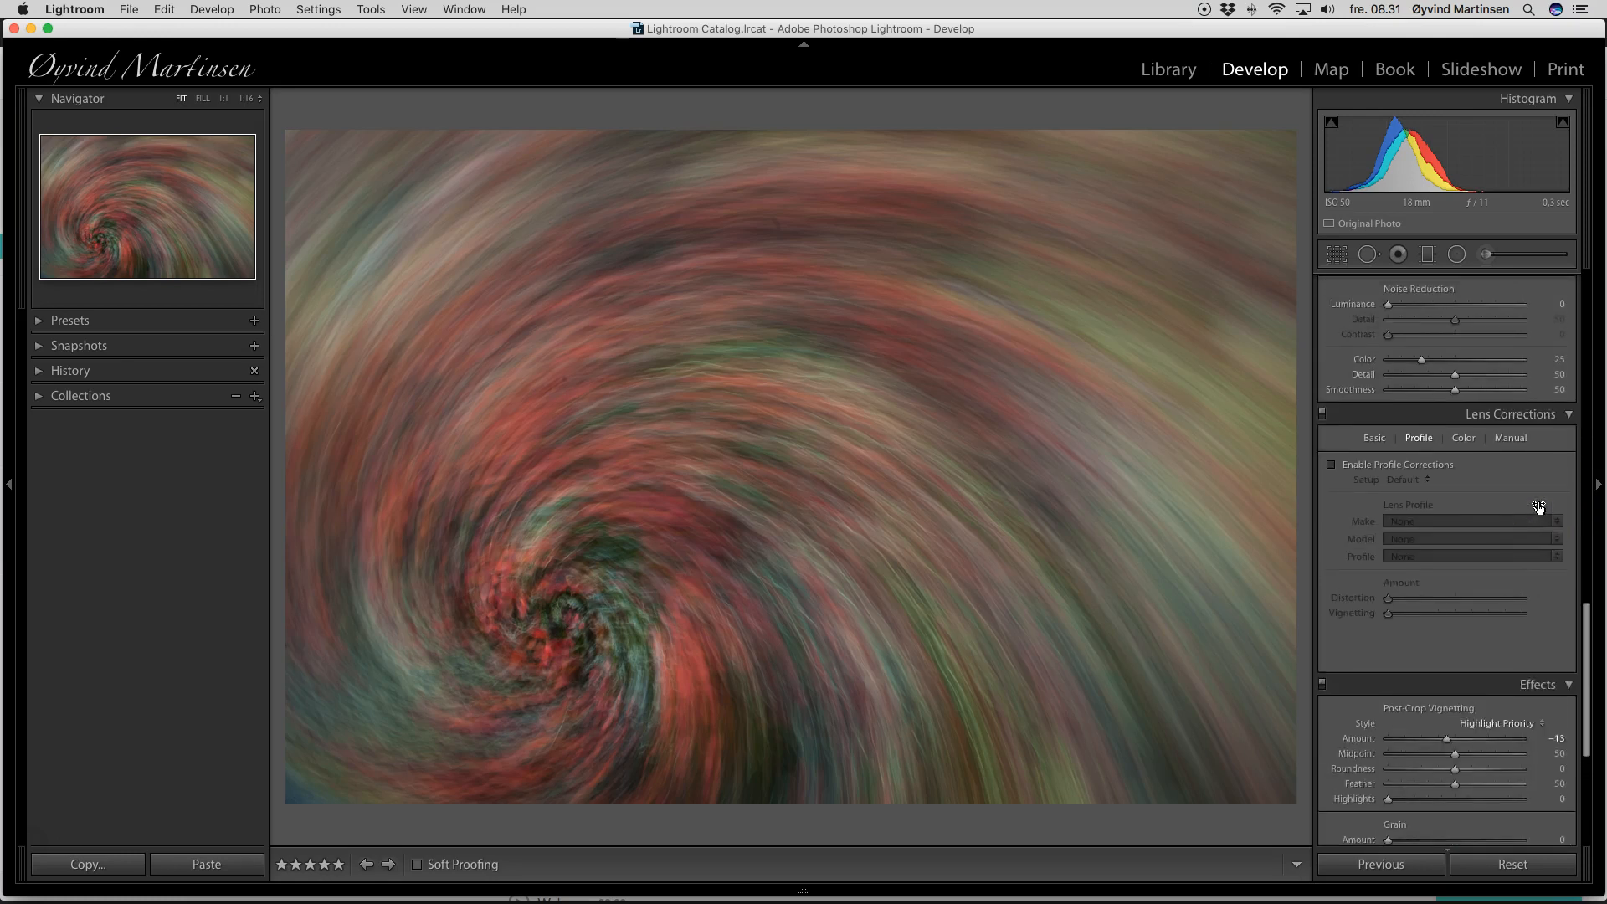
scroll(1539, 507, up, 2)
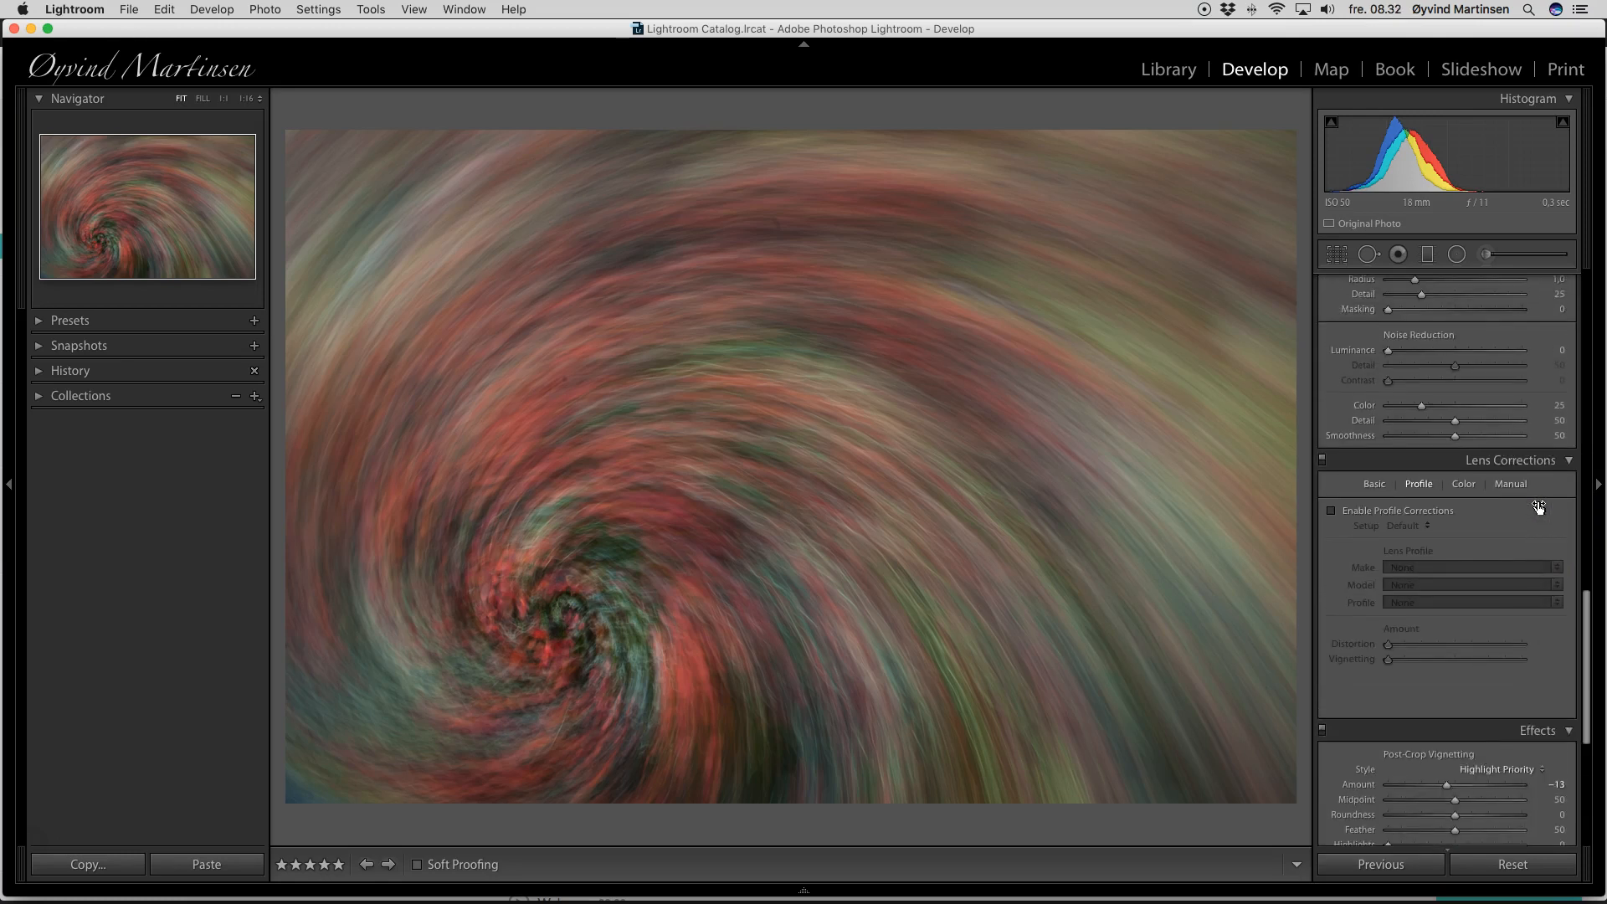
scroll(1539, 507, up, 4)
scroll(1539, 507, up, 7)
scroll(1539, 507, up, 6)
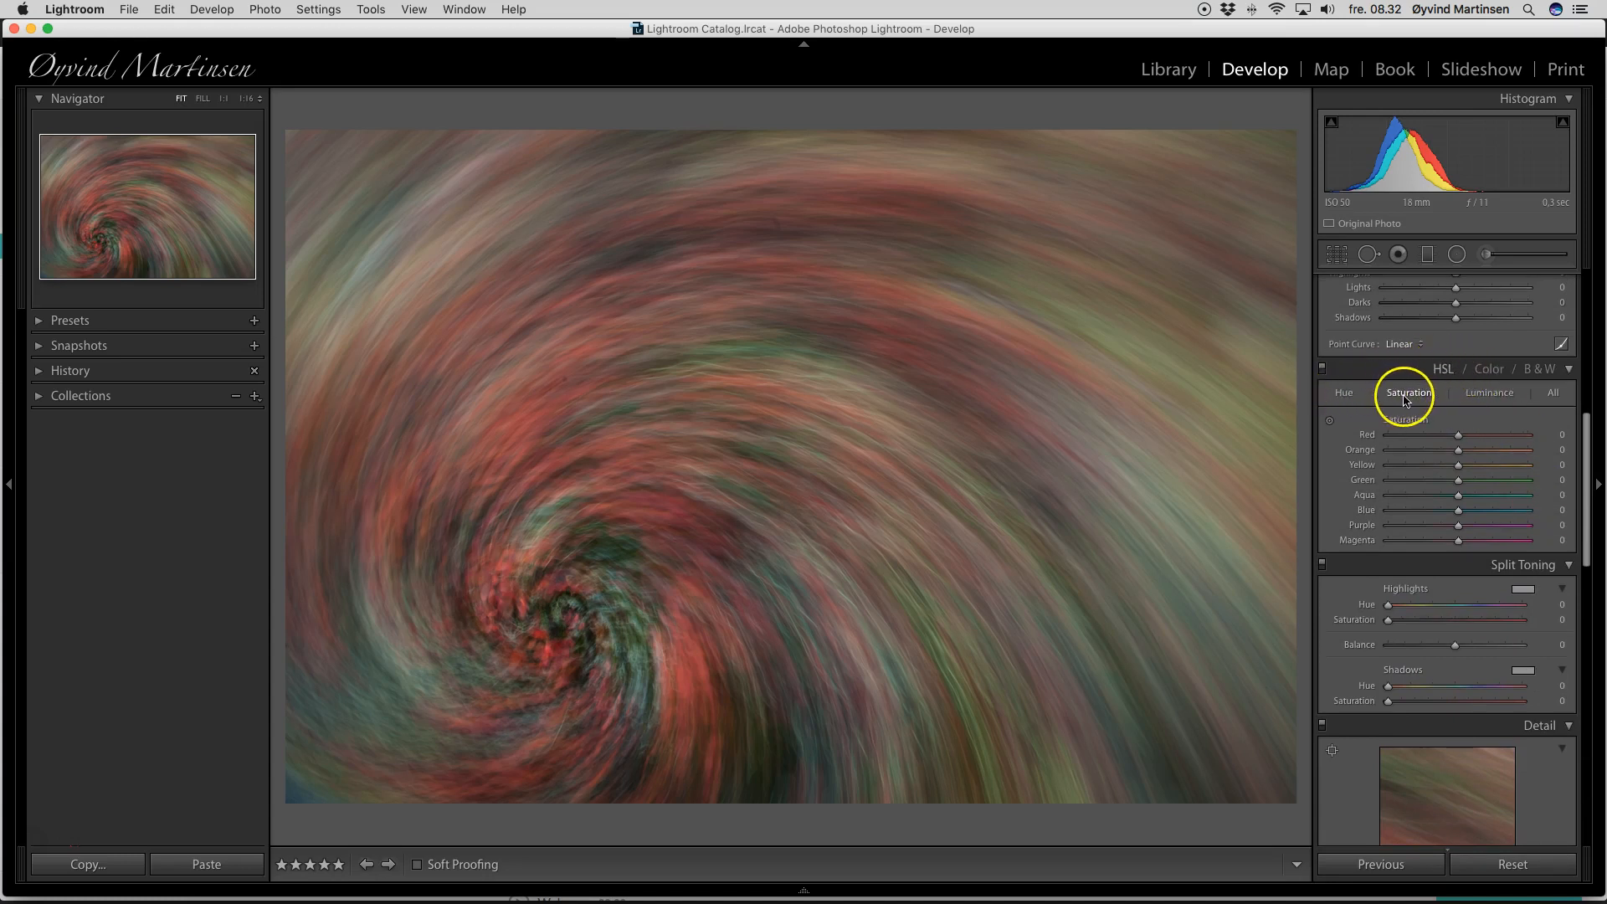
click(1487, 397)
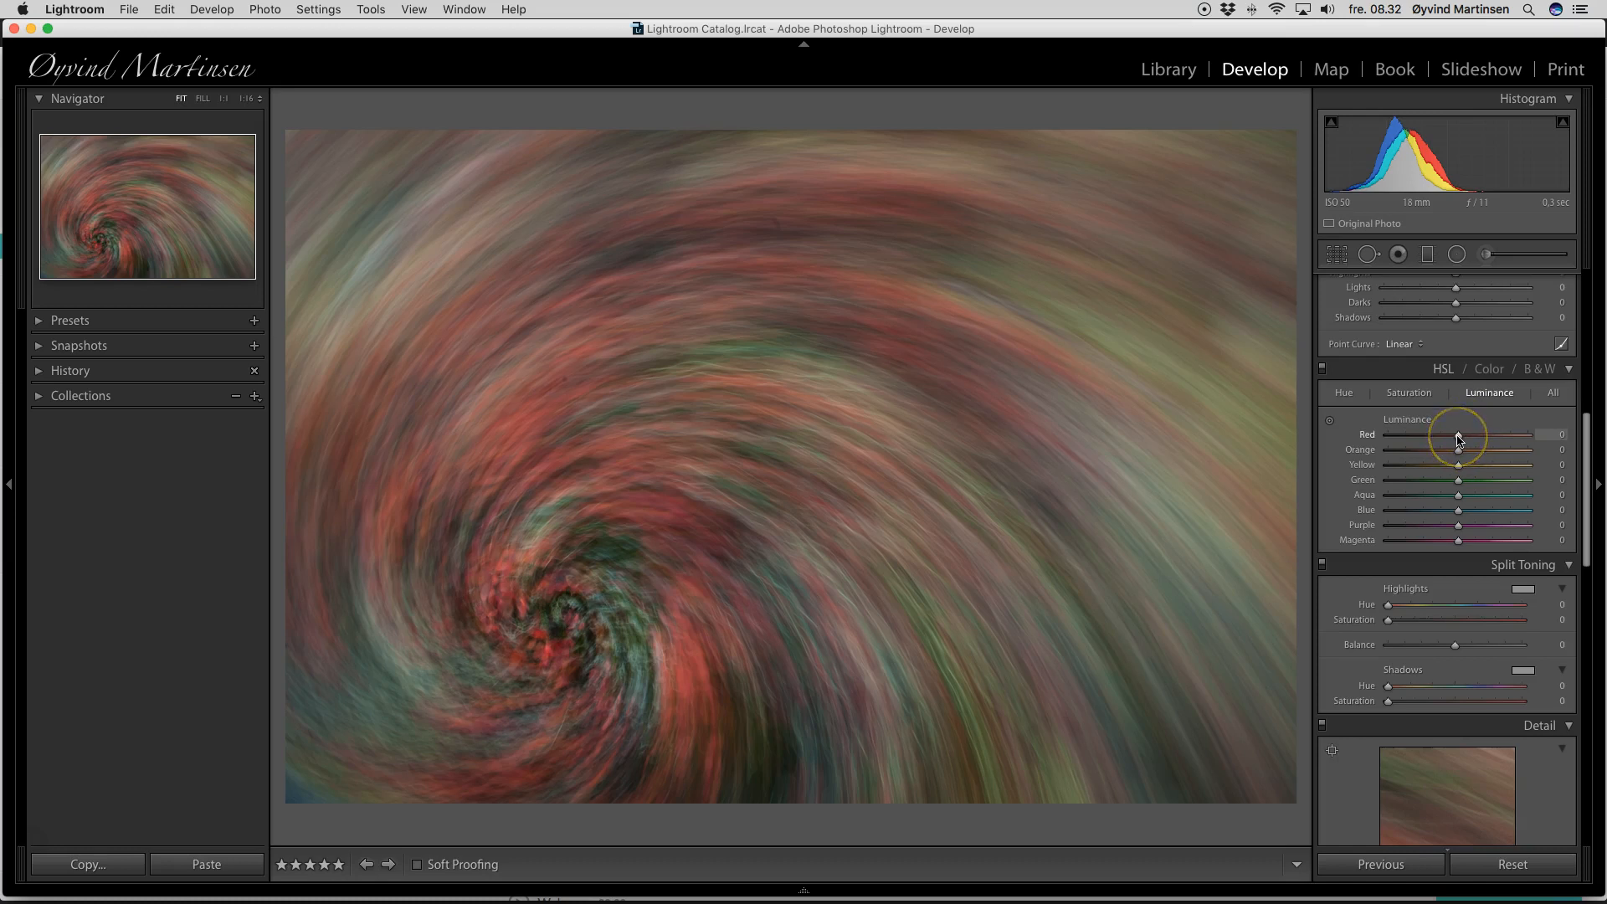
click(1458, 437)
mouse_move(1459, 437)
mouse_down()
mouse_move(1553, 437)
mouse_move(1381, 437)
mouse_move(1464, 439)
mouse_up()
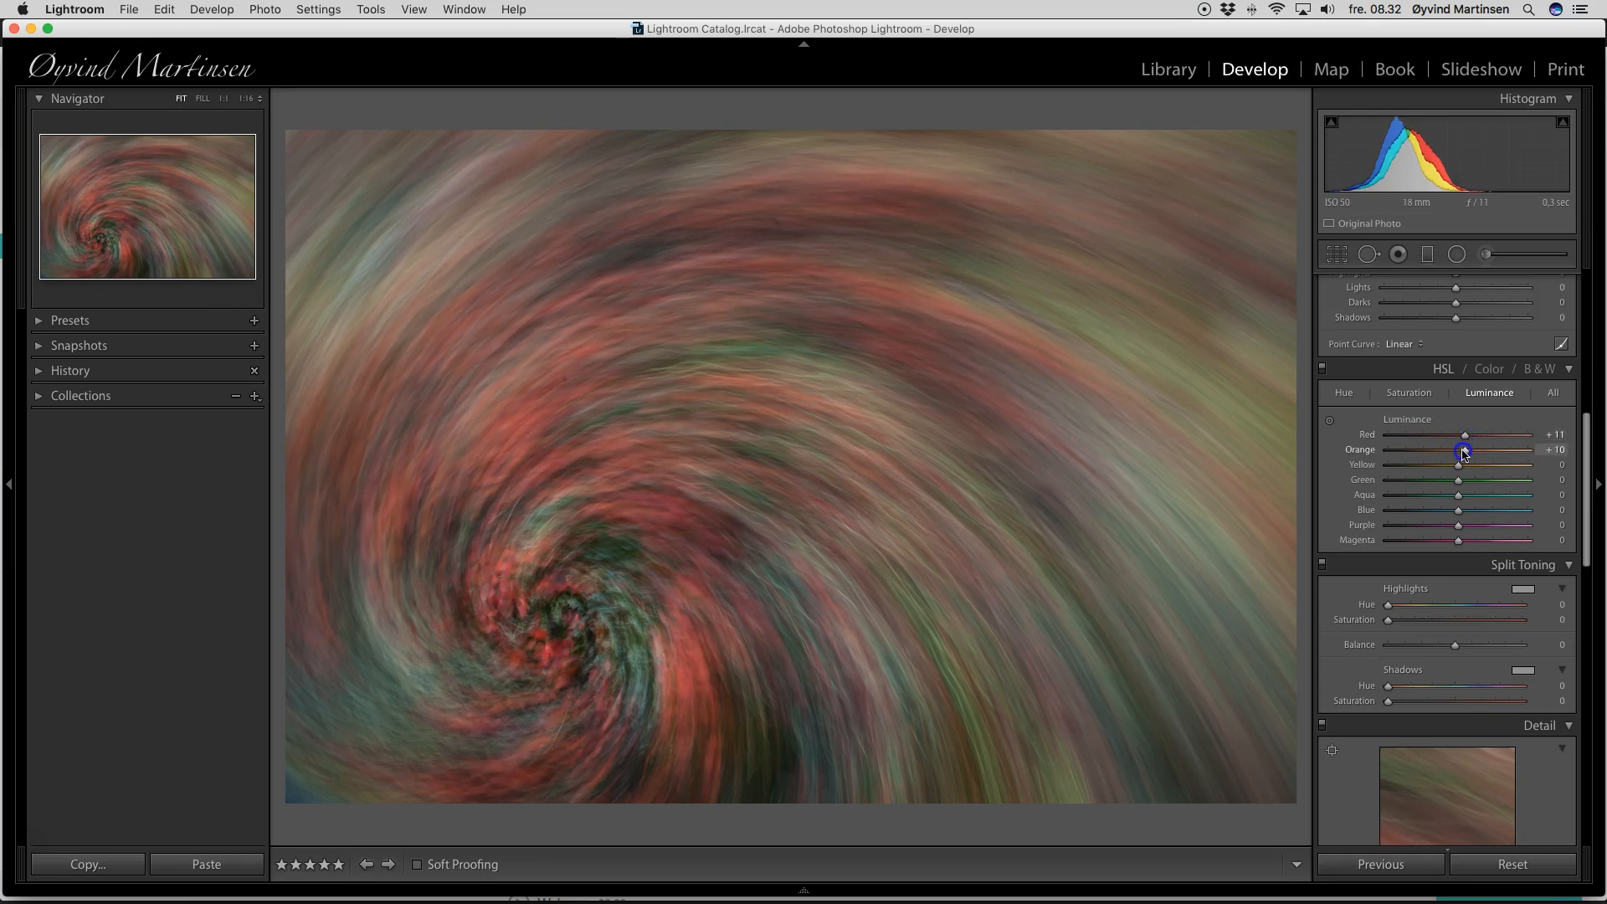
drag(1459, 459, 1475, 483)
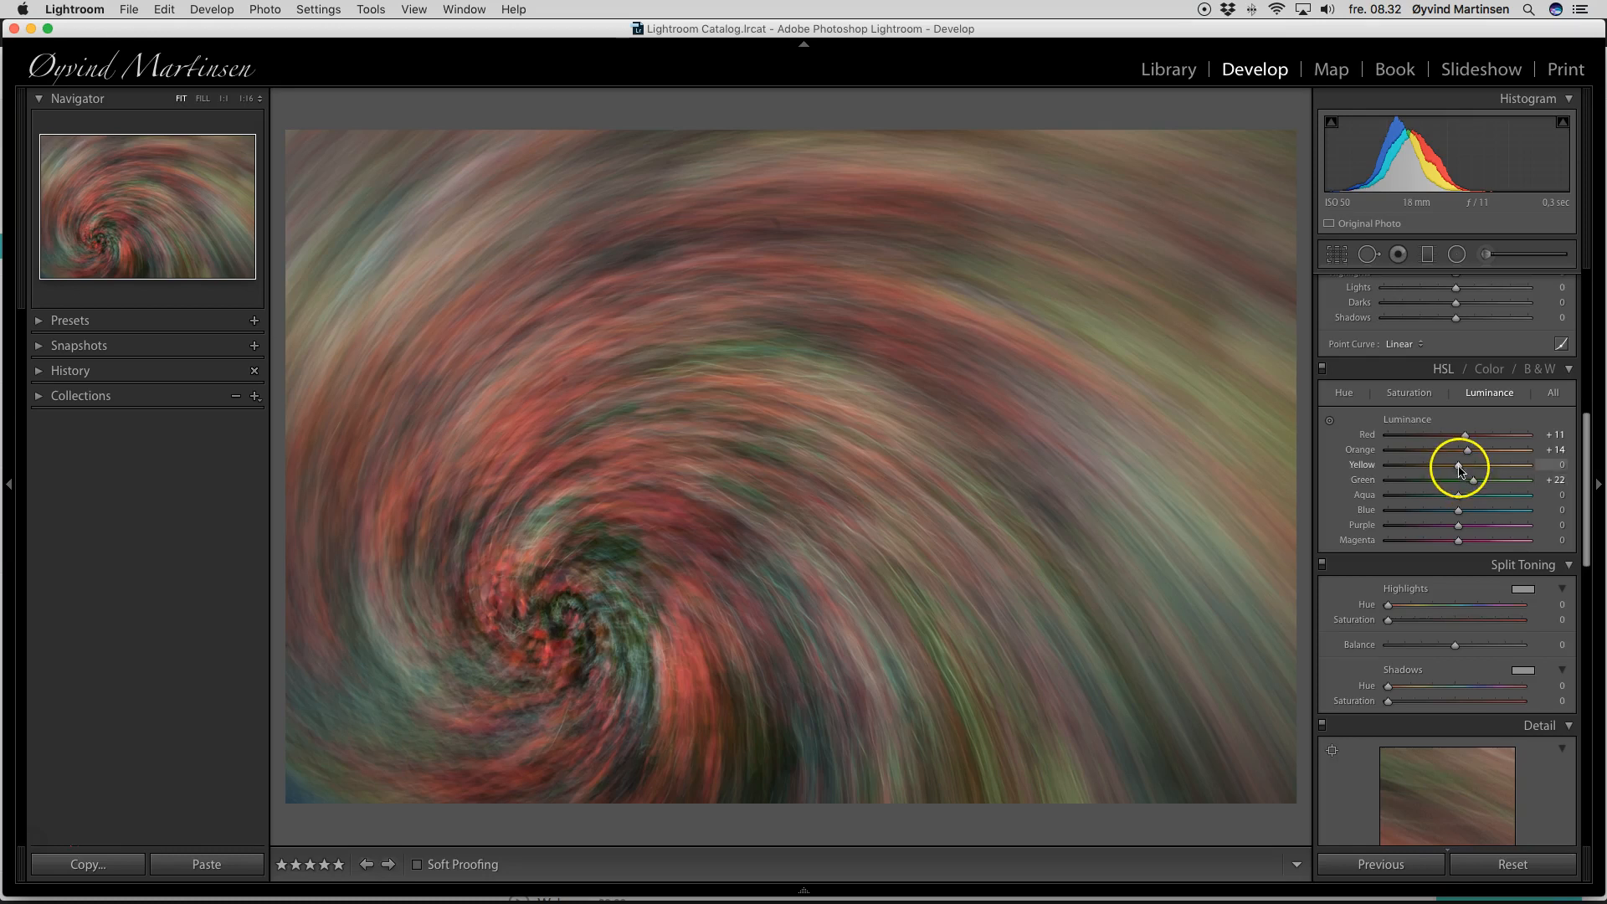
mouse_move(1460, 469)
mouse_down()
mouse_move(1501, 469)
mouse_move(1465, 469)
mouse_up()
drag(1459, 468, 1473, 471)
Step: Set the HSL Saturation of Red to +13, Orange to +10 and Green to +24
click(1411, 393)
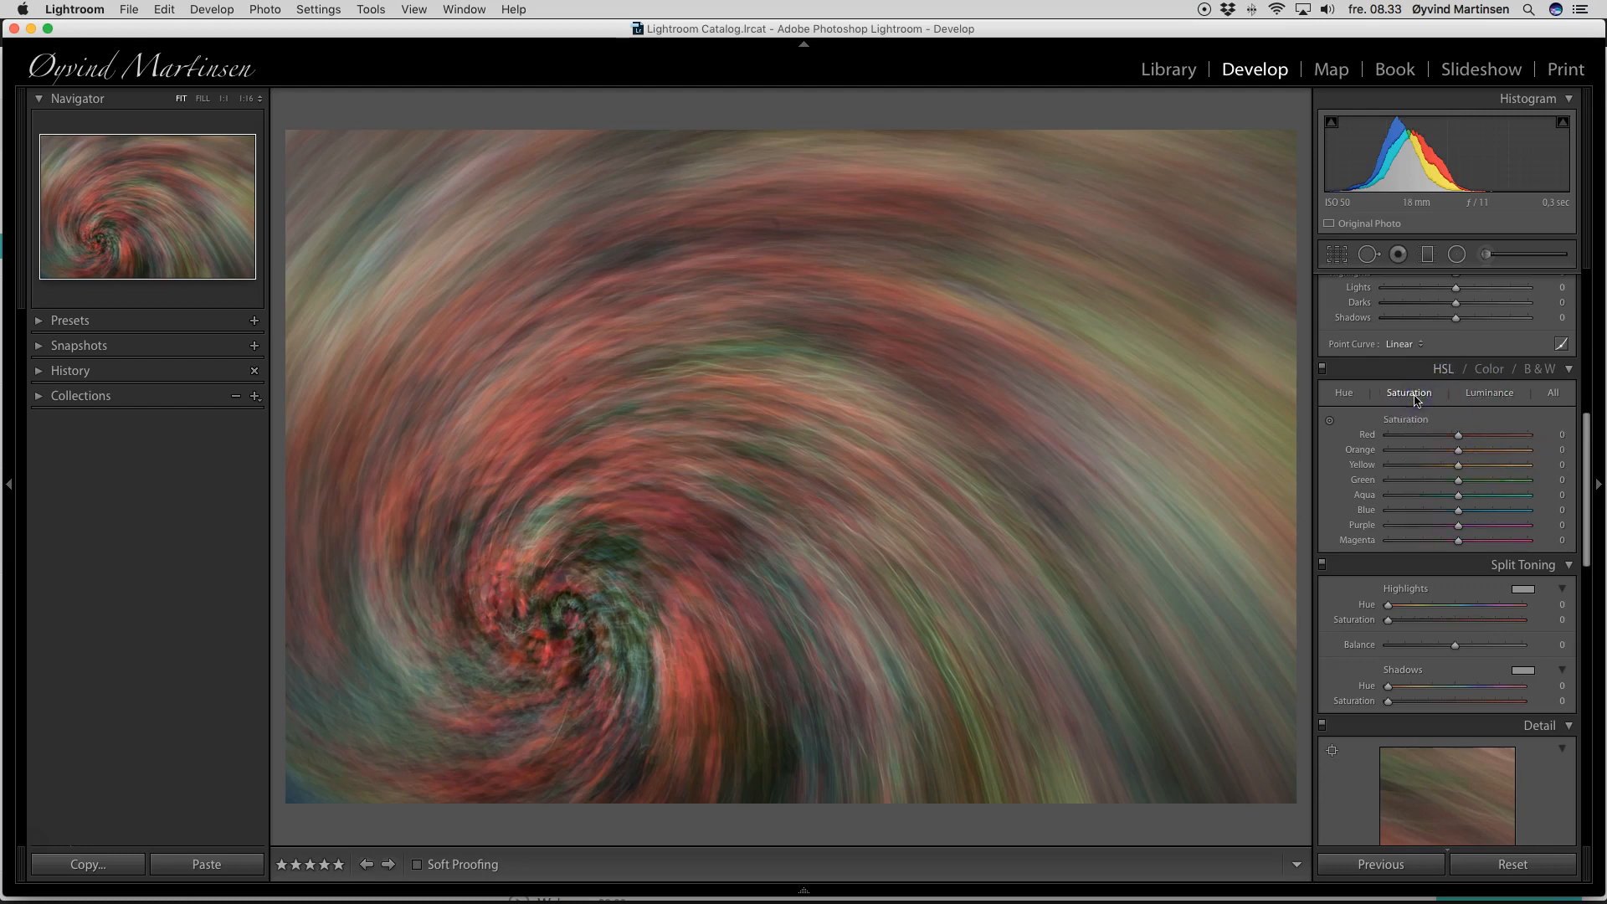
click(1458, 436)
drag(1459, 436, 1578, 440)
drag(1579, 439, 1464, 440)
drag(1463, 440, 1462, 453)
drag(1459, 480, 1476, 484)
Step: Set the swirl photo's Exposure to +0.15 and its Blacks to -12
scroll(1495, 381, up, 10)
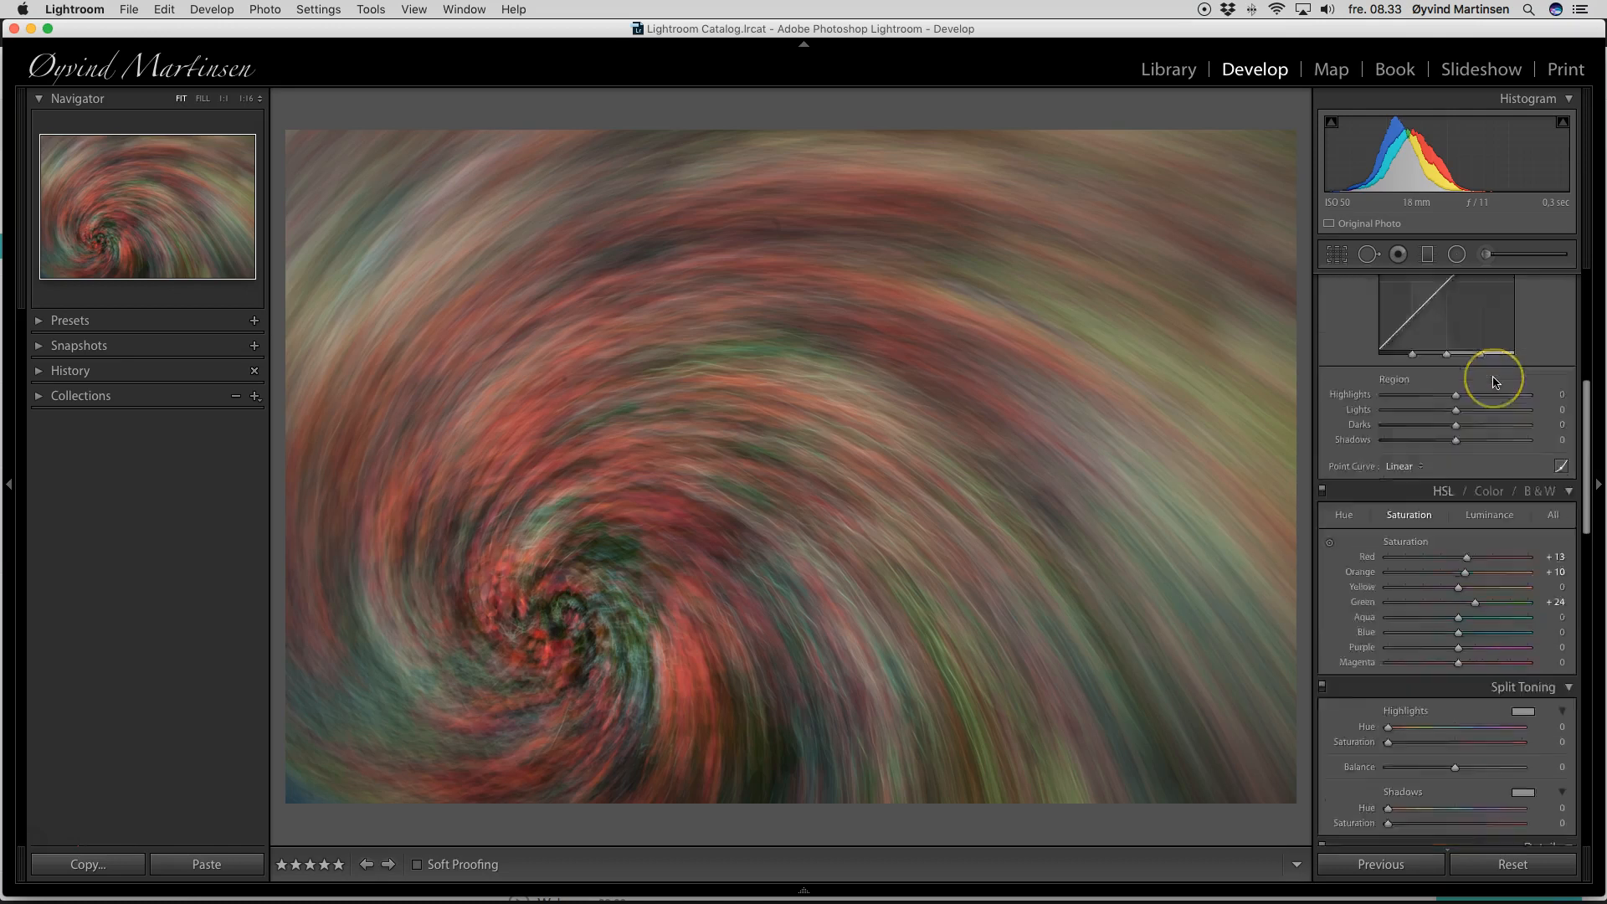
drag(1455, 413, 1457, 416)
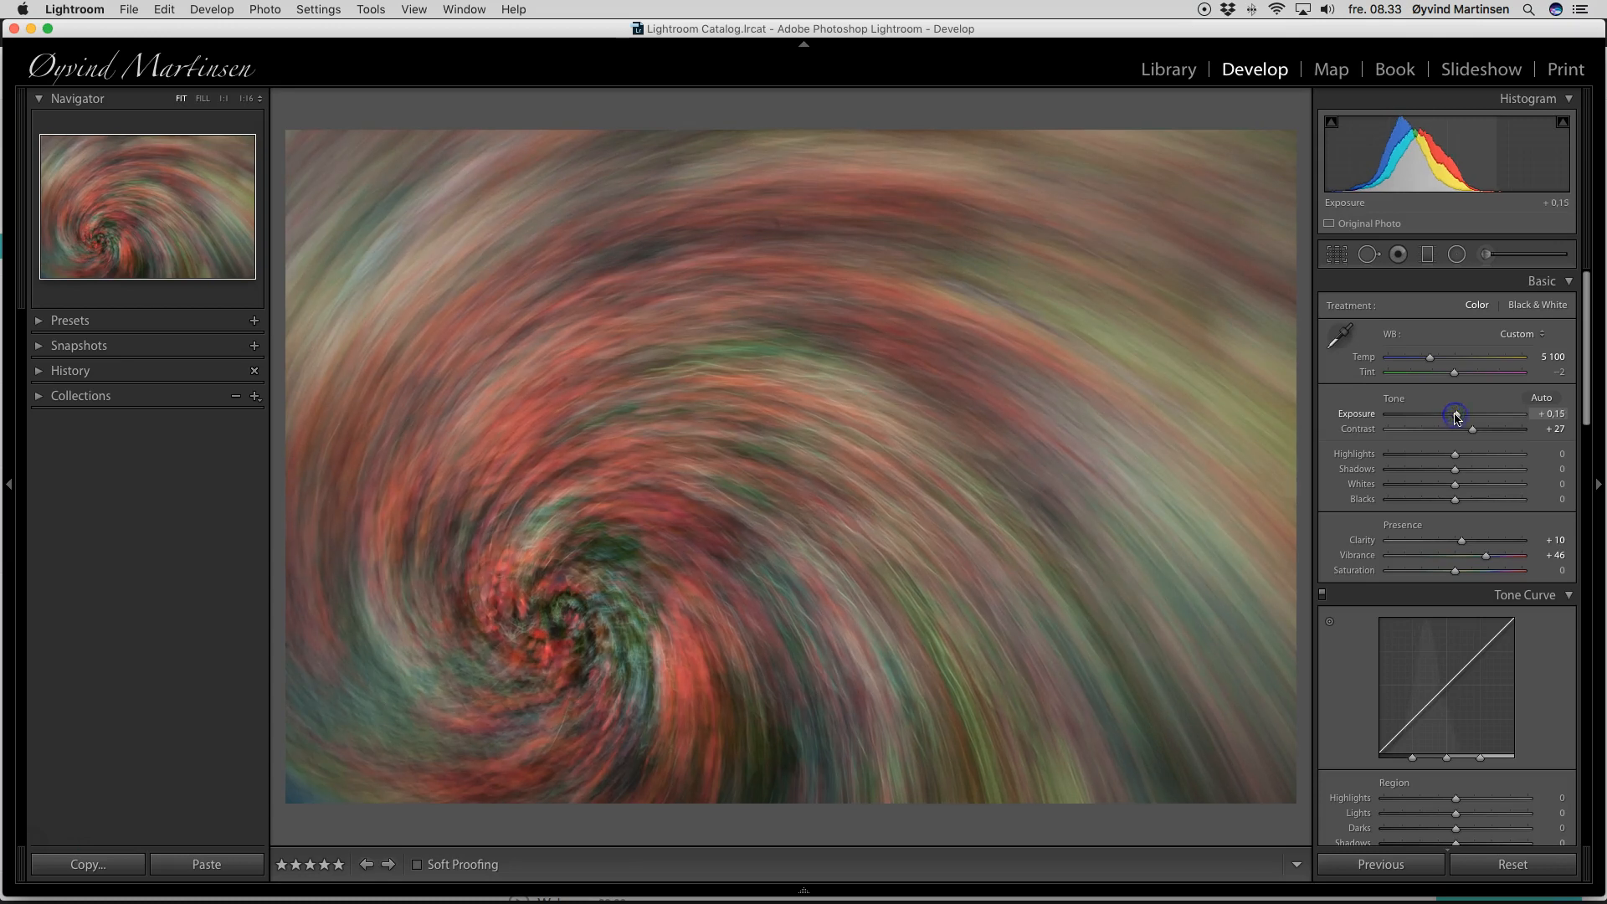
mouse_move(1456, 500)
mouse_down()
mouse_move(1393, 503)
mouse_move(1451, 504)
mouse_up()
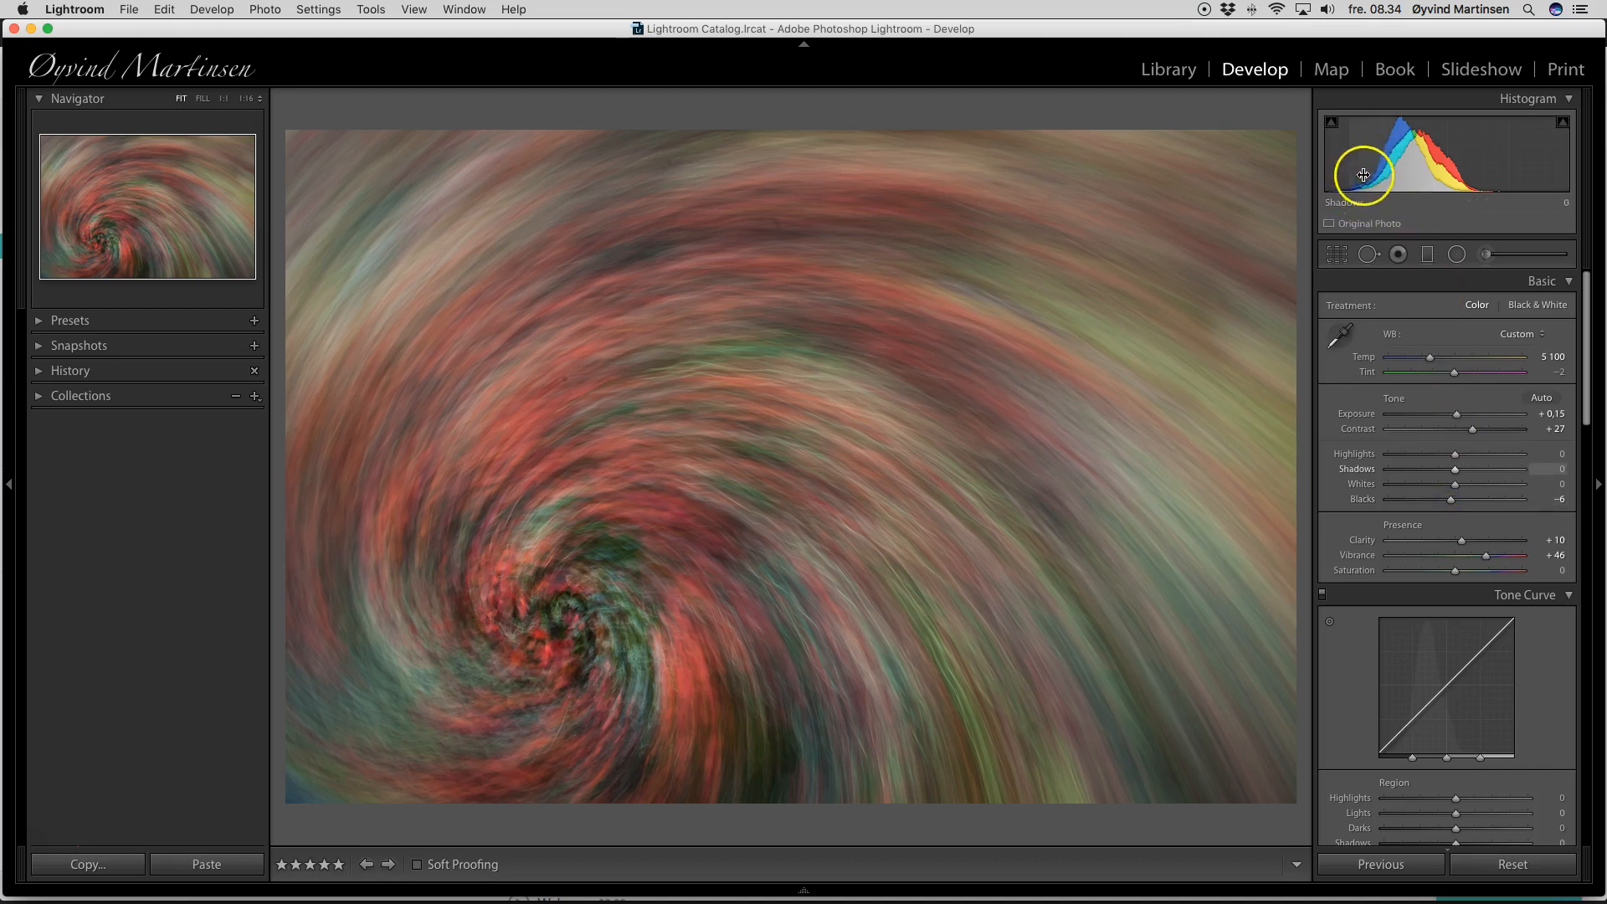
mouse_move(1446, 498)
mouse_down()
mouse_move(1414, 504)
mouse_move(1526, 503)
mouse_move(1454, 503)
mouse_up()
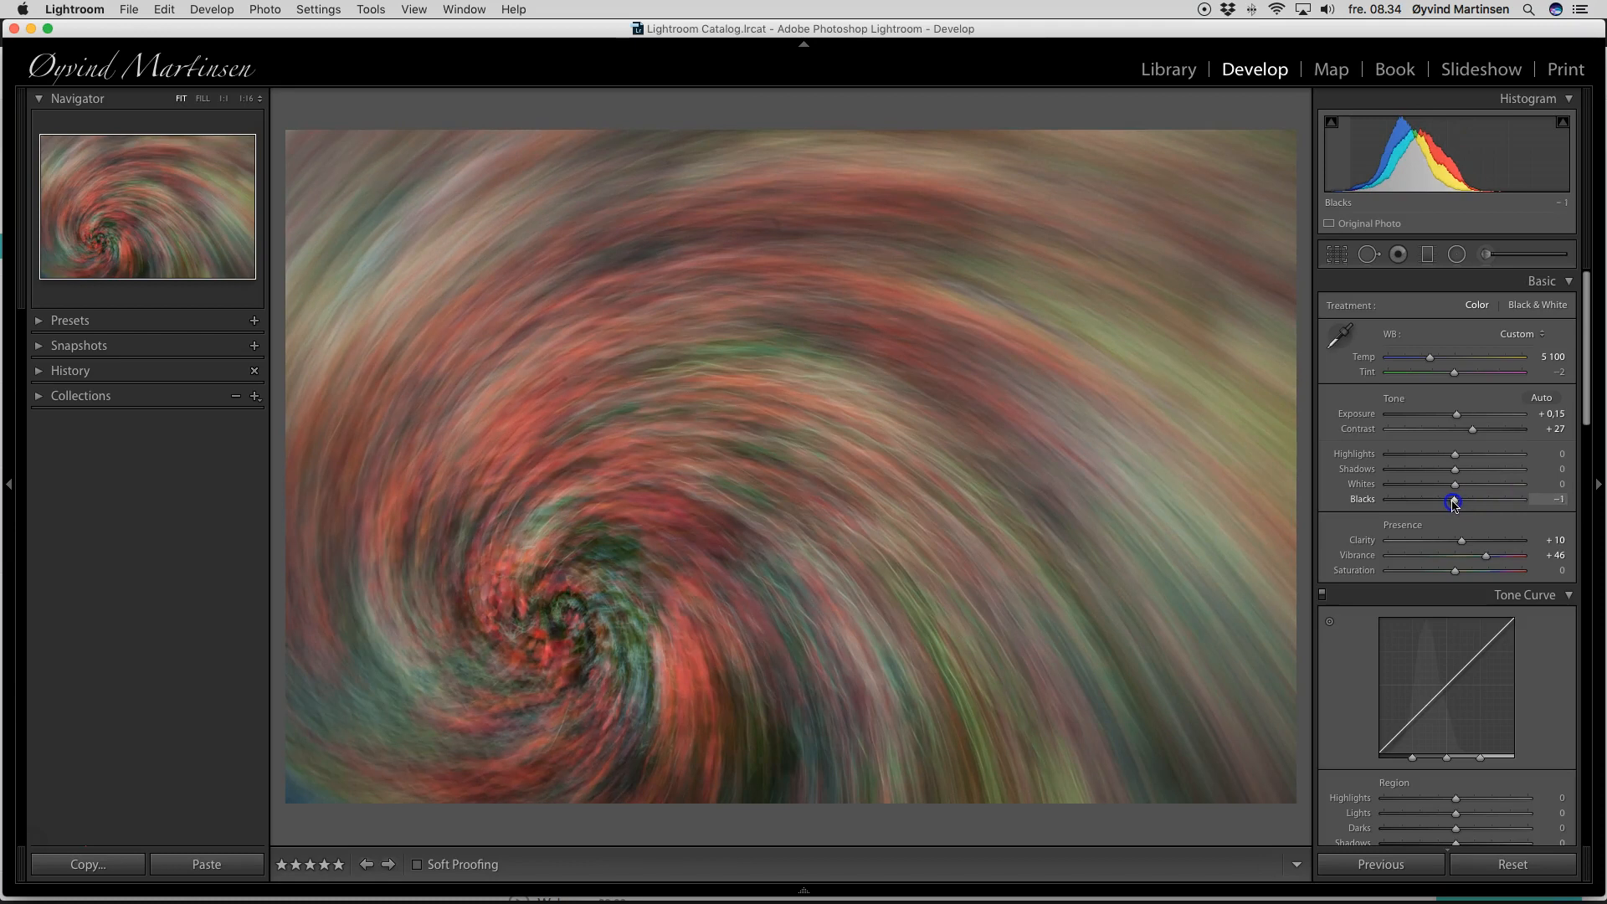
drag(1454, 503, 1448, 502)
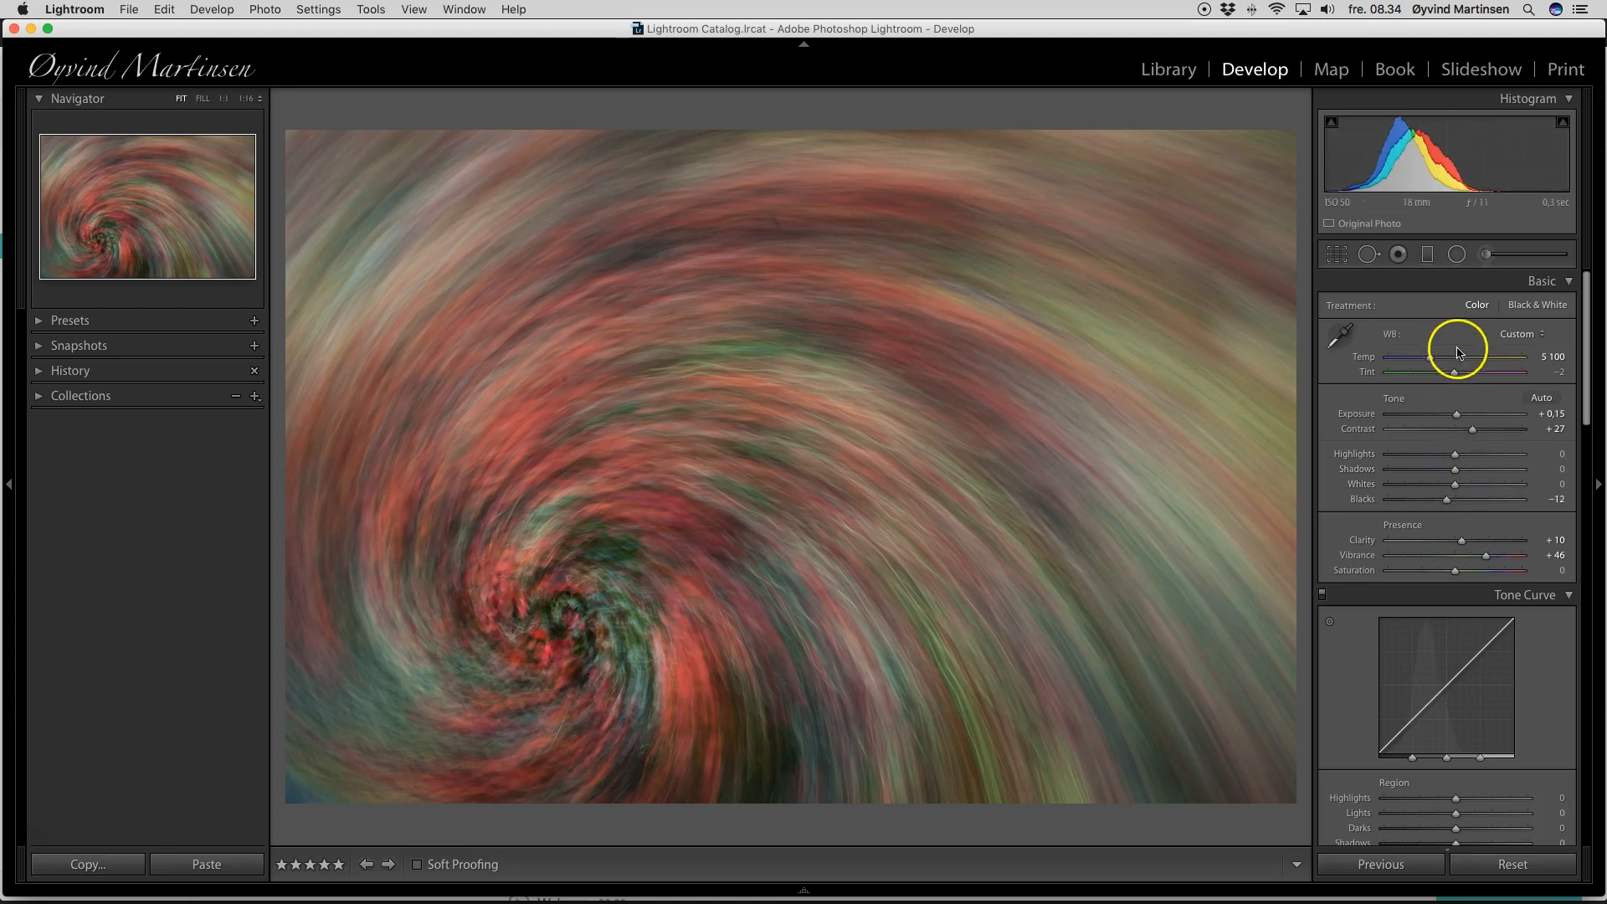
Step: Warm the swirl photo to a Temp of 5595 and preview it with the interface blacked out
drag(1432, 360, 1437, 360)
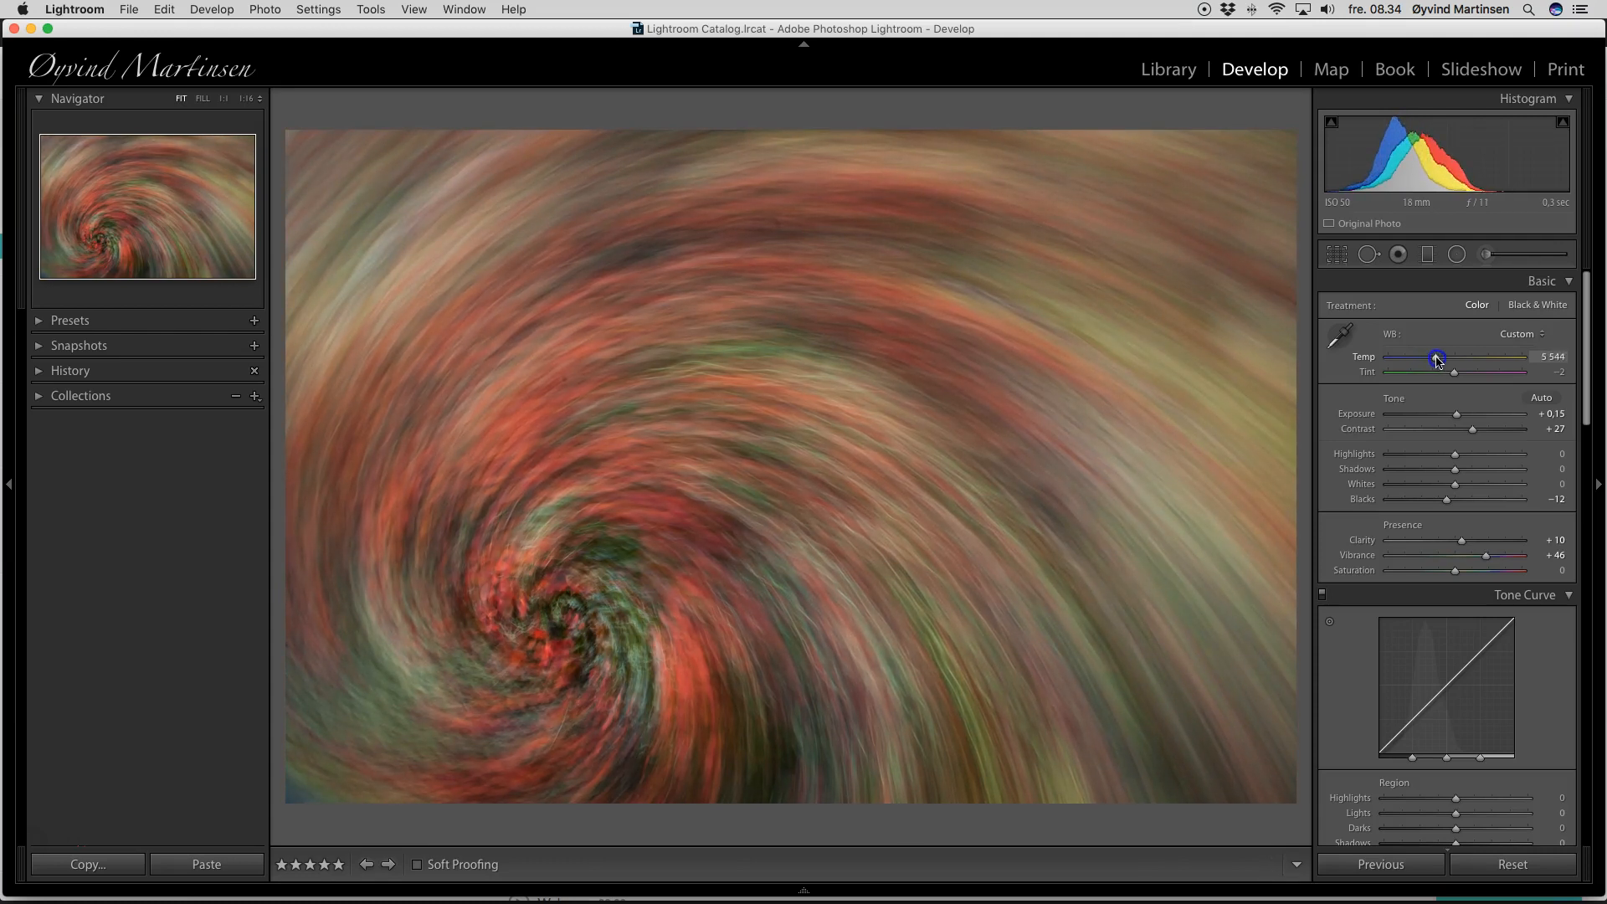
drag(1438, 360, 1437, 360)
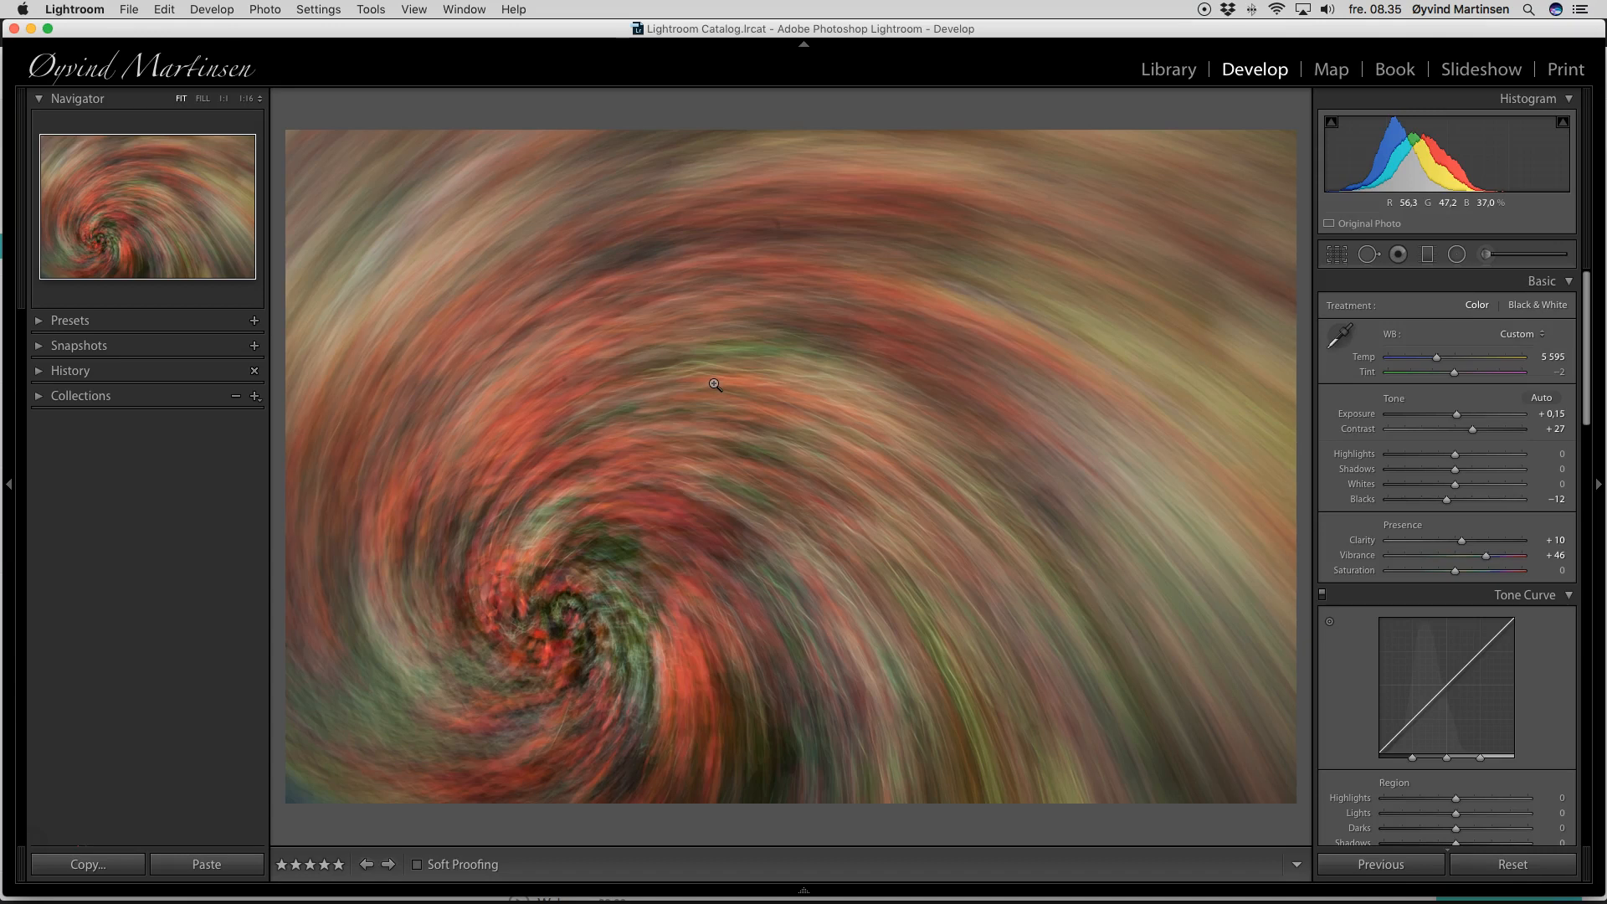
key(l)
key(l)
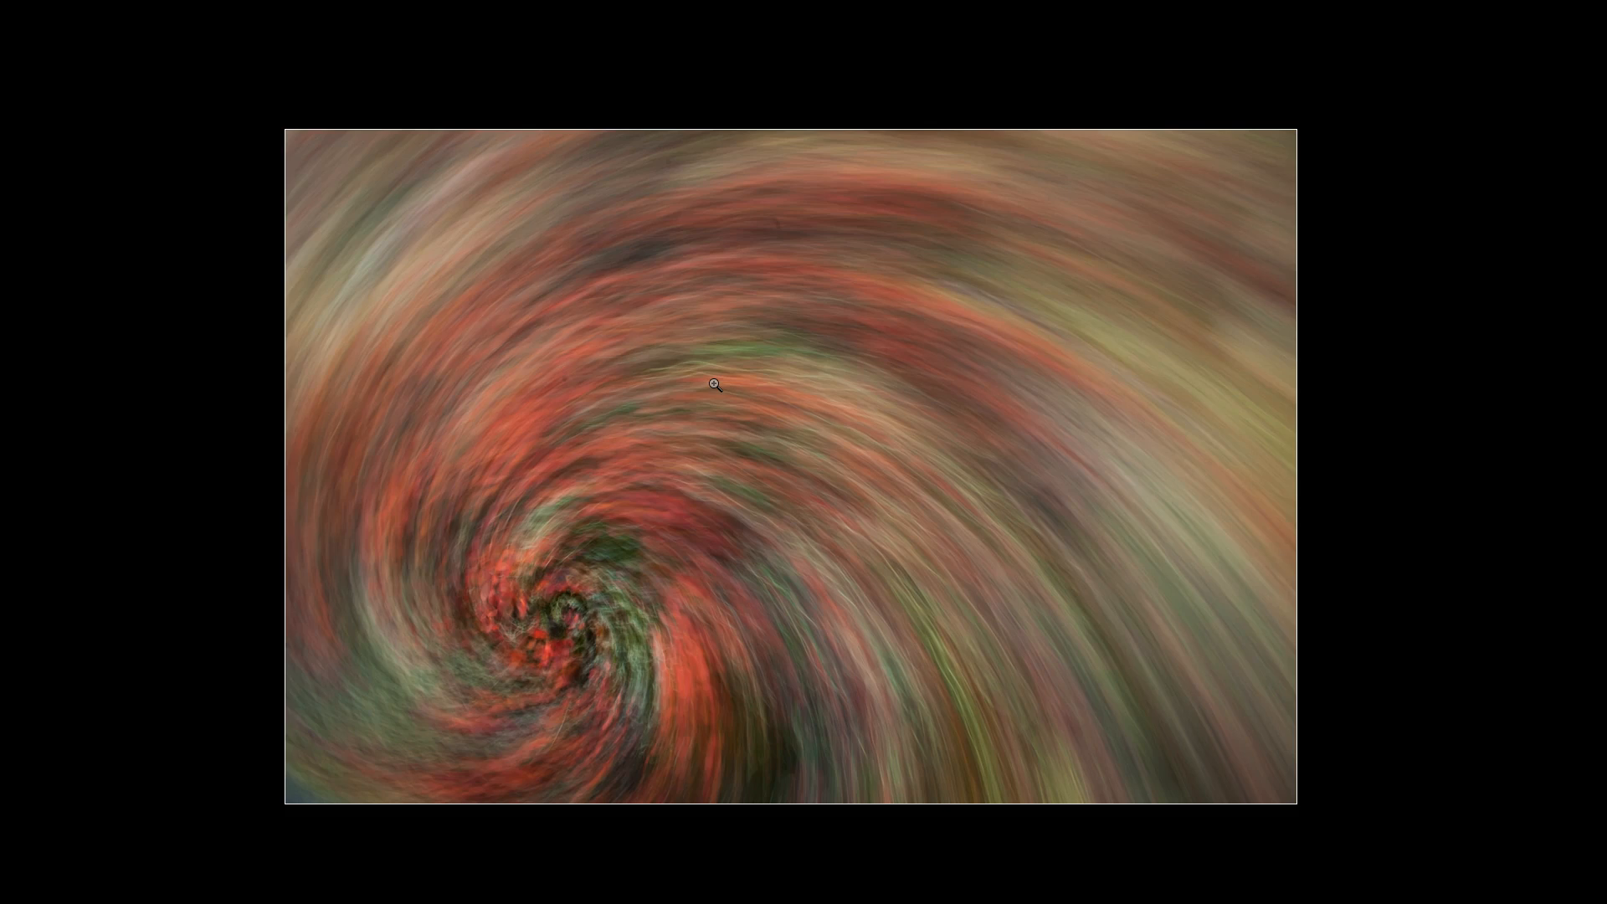
key(l)
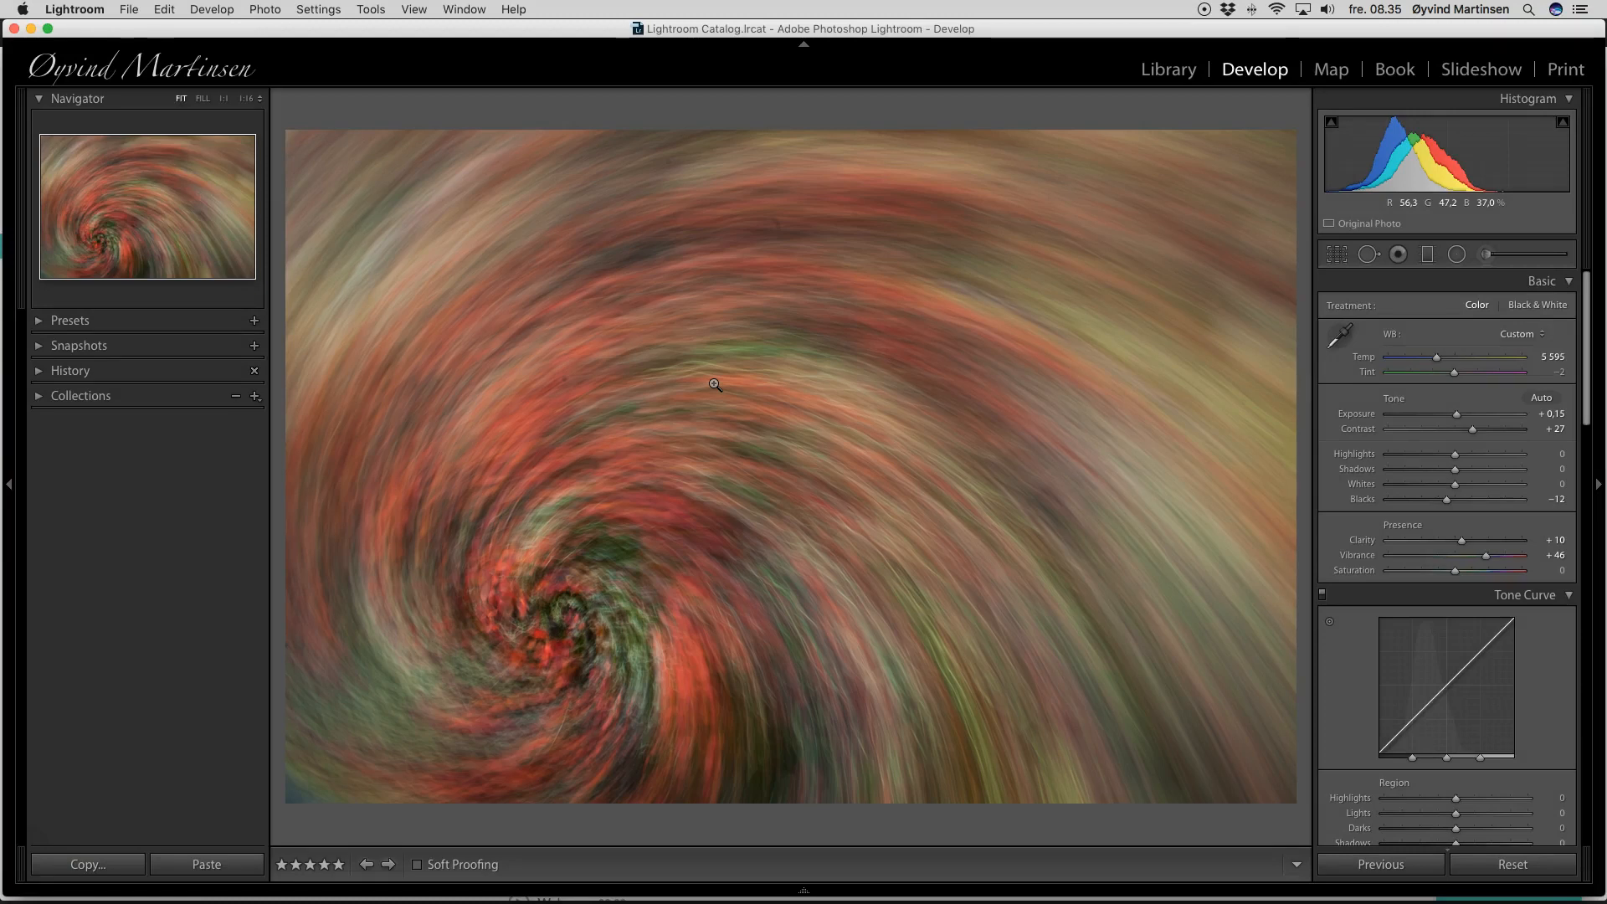
Step: Go to the green leaf photo and set its white balance Temp to 4837
key(Right)
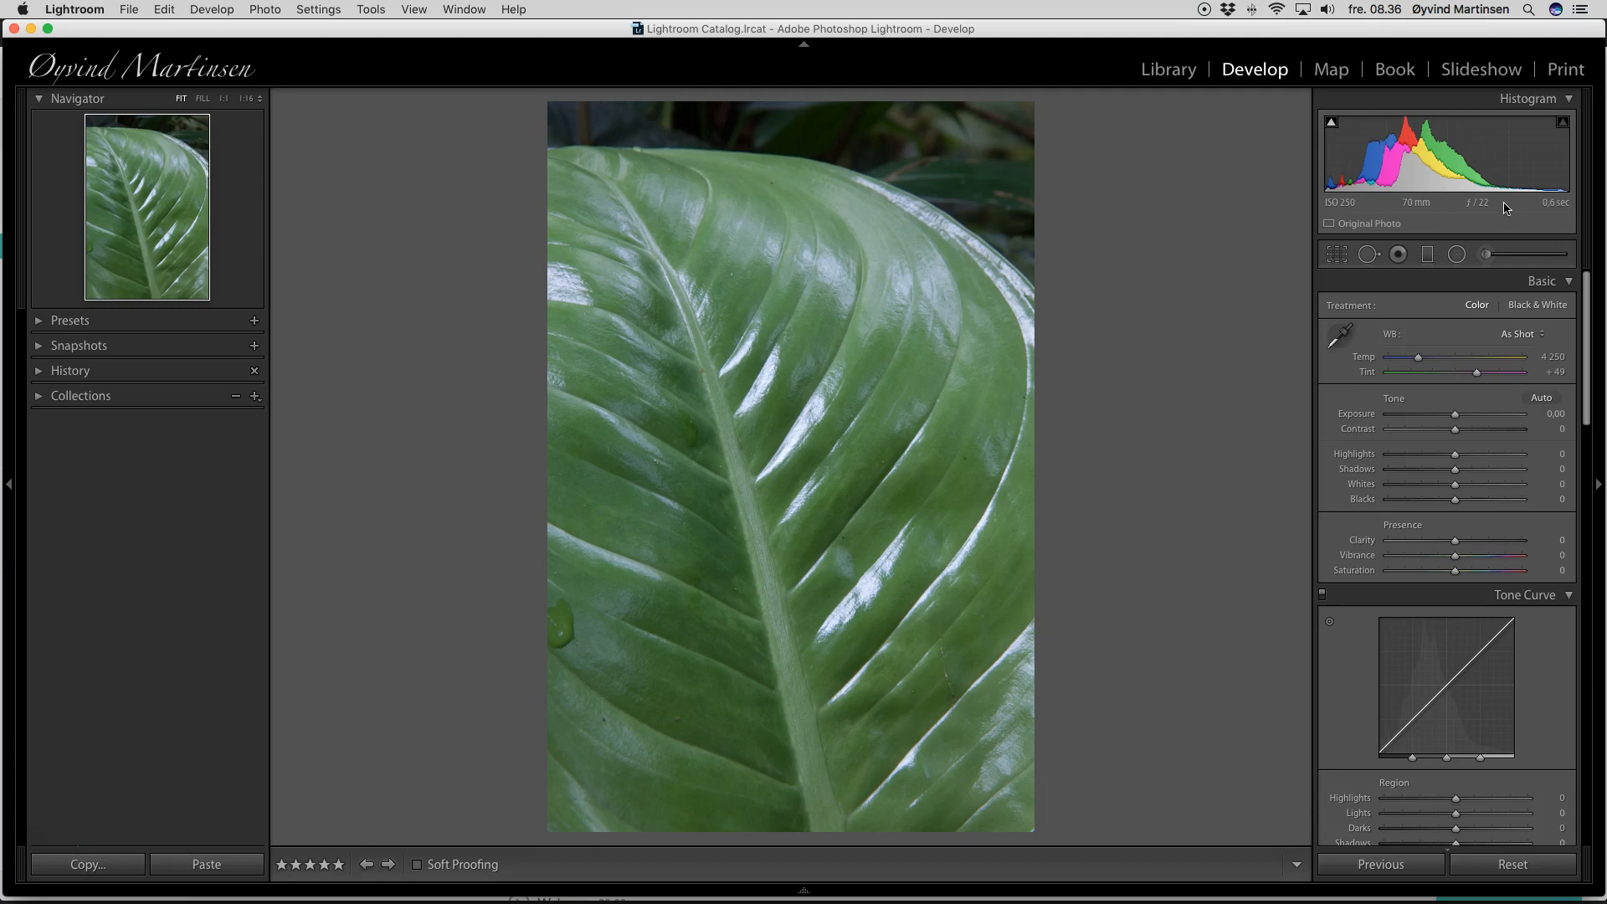
click(1419, 359)
drag(1419, 359, 1427, 359)
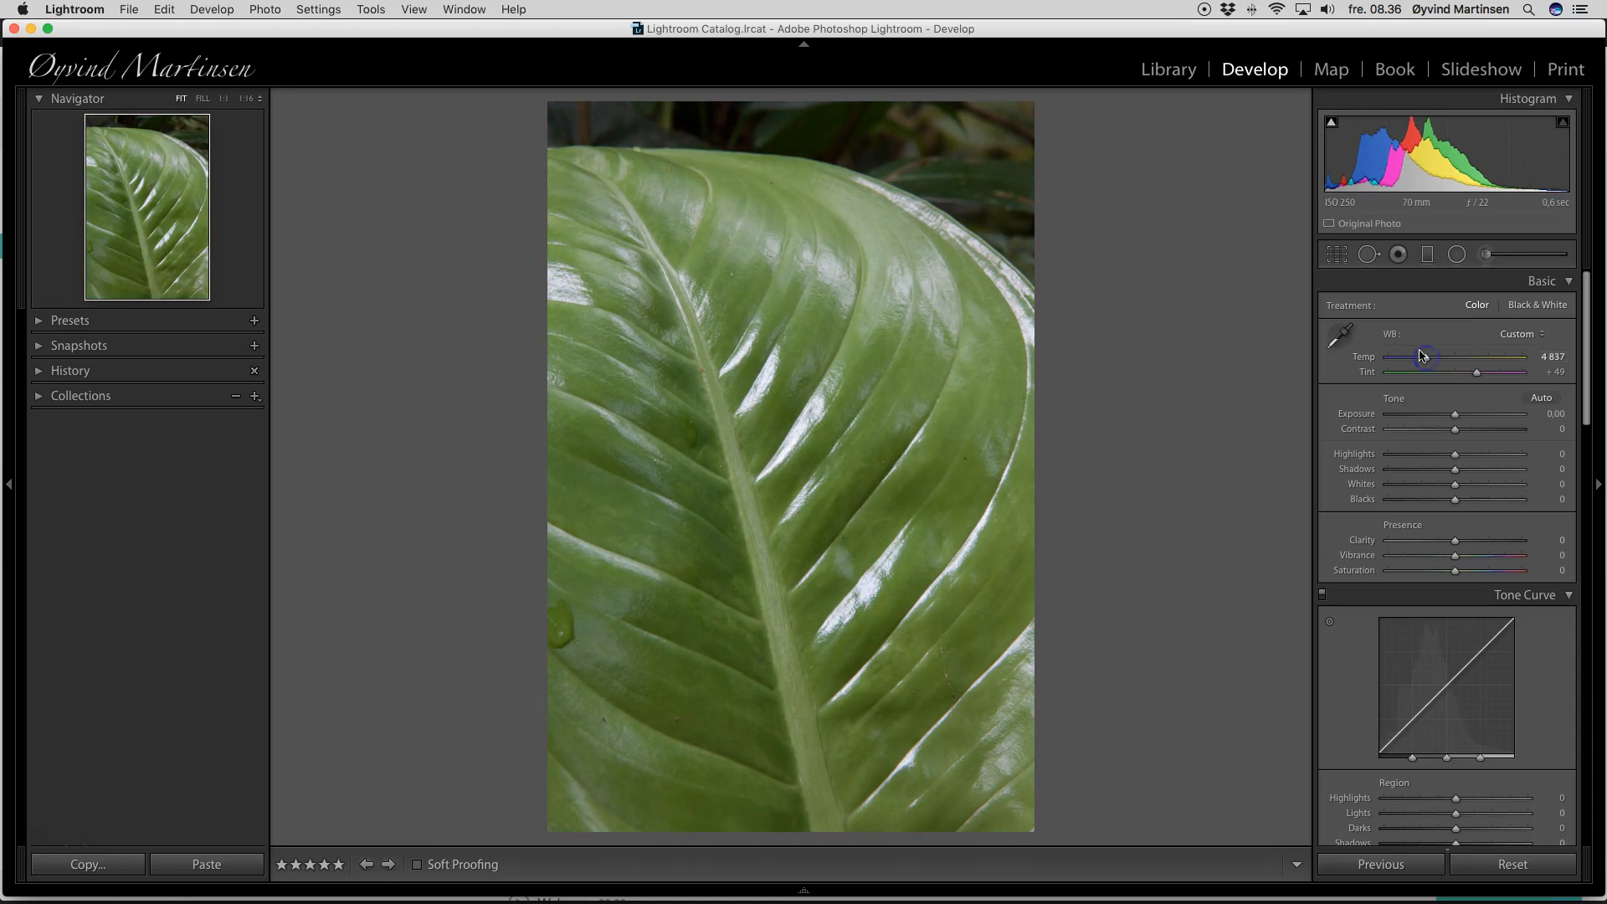
Step: Compare different Contrast strengths on the leaf photo and set Contrast to +36
mouse_move(1456, 432)
mouse_down()
mouse_move(1495, 433)
mouse_move(1463, 433)
mouse_move(1479, 434)
mouse_up()
drag(1480, 434, 1482, 434)
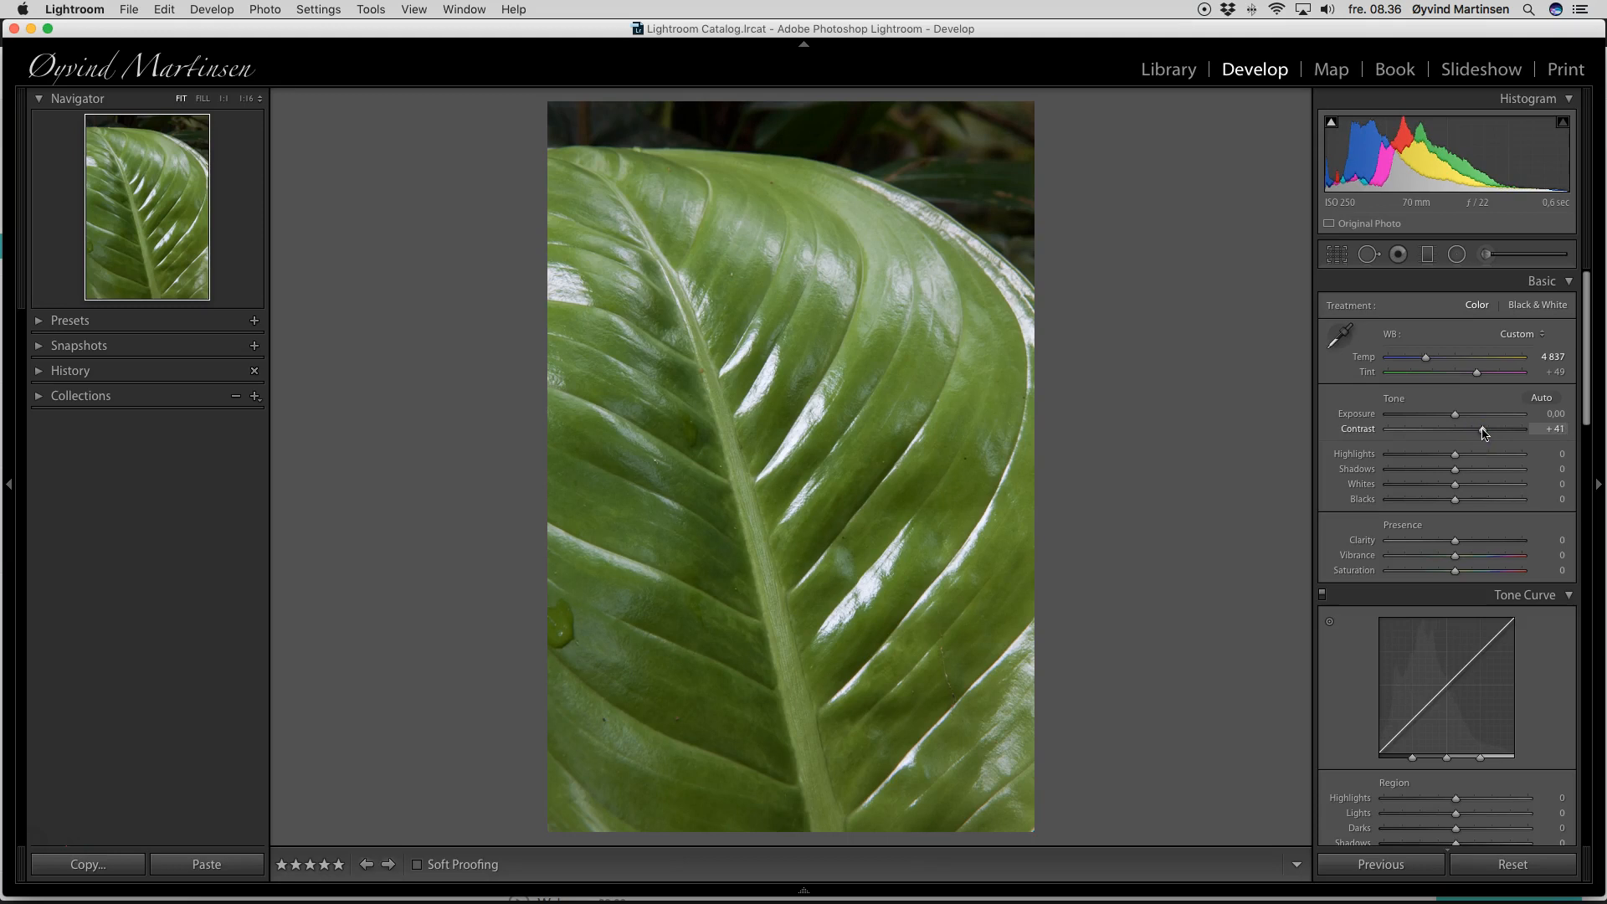
drag(1484, 432, 1457, 434)
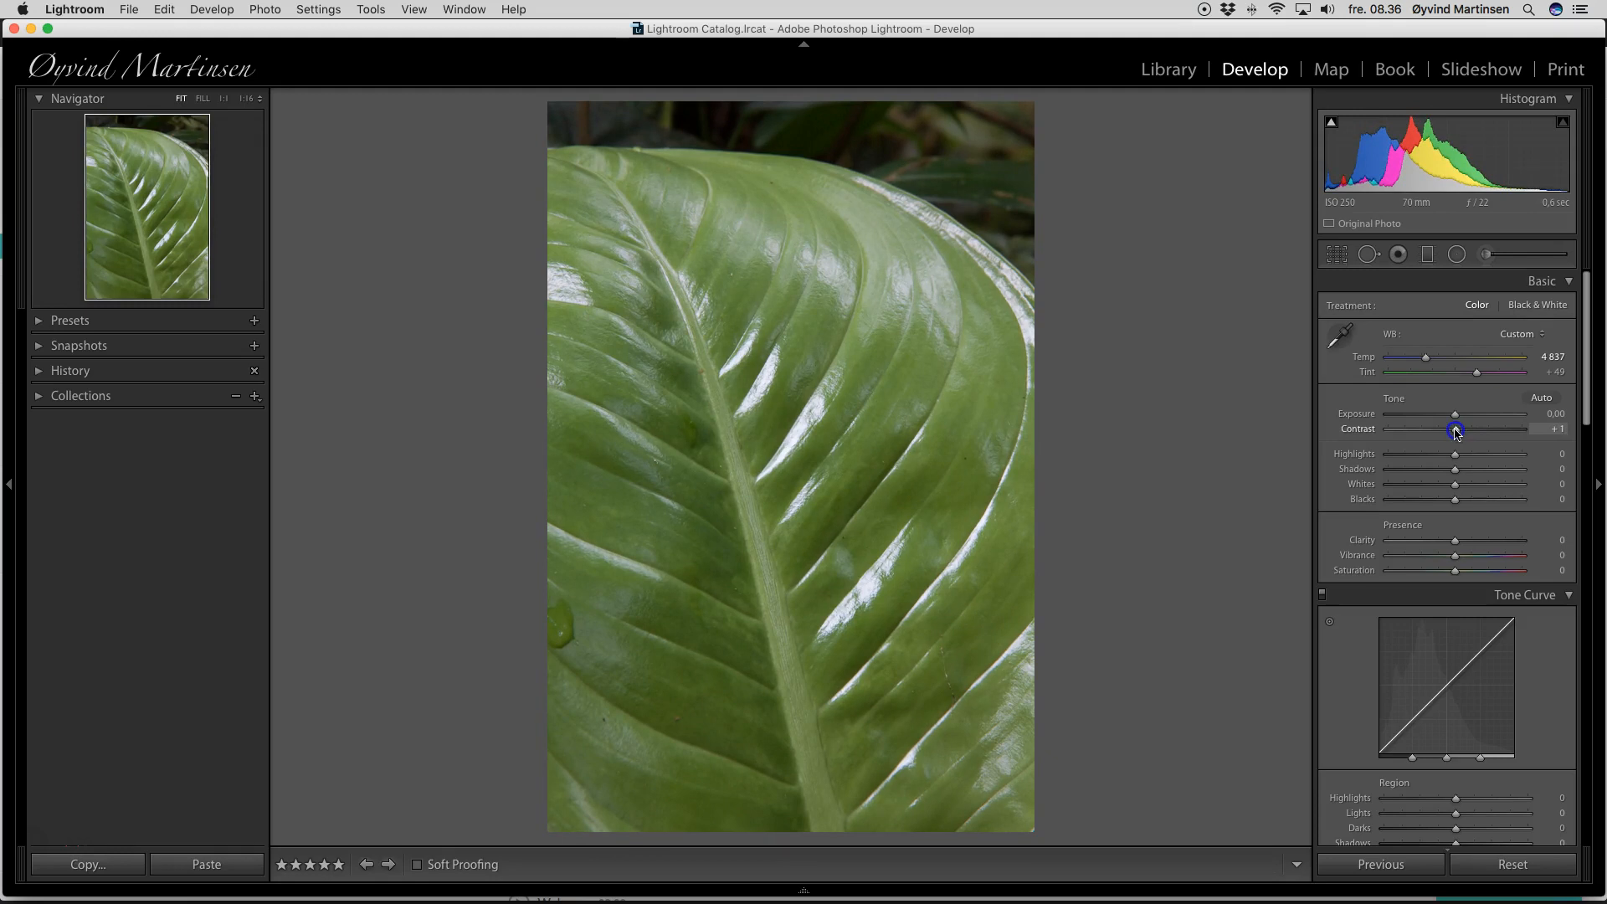
drag(1456, 432, 1474, 435)
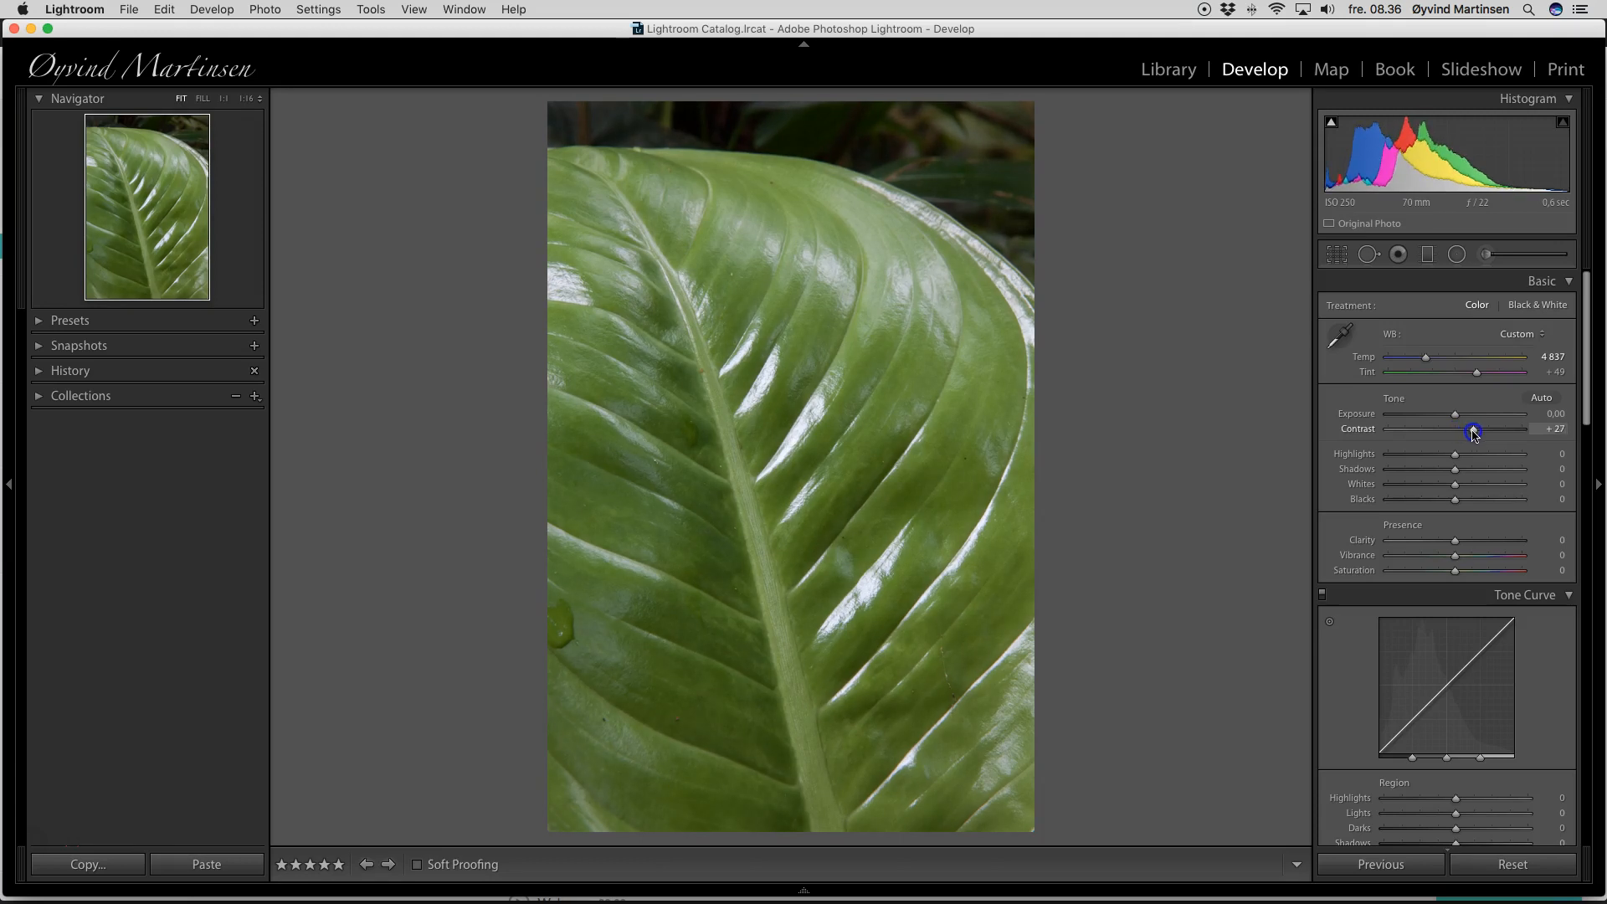
mouse_move(1474, 434)
mouse_down()
mouse_move(1413, 435)
mouse_move(1475, 435)
mouse_up()
drag(1475, 435, 1481, 436)
Step: Set the leaf photo's Clarity to +25 and its Vibrance to +45
drag(1454, 542, 1486, 560)
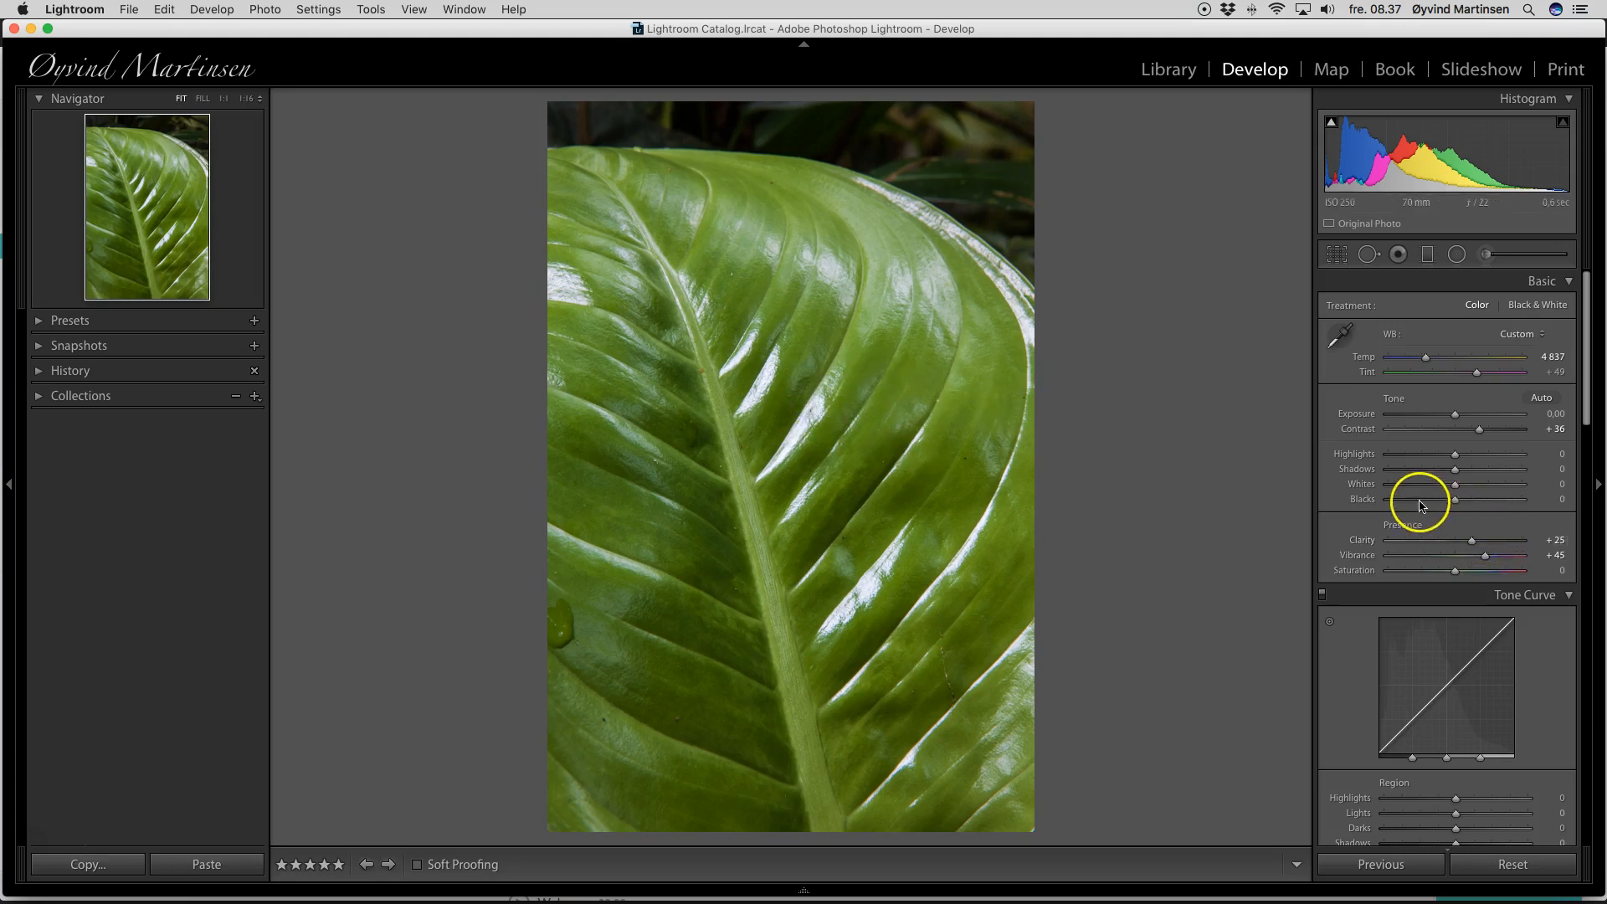
click(1456, 571)
mouse_move(1456, 572)
mouse_down()
mouse_move(1486, 574)
mouse_move(1457, 575)
mouse_up()
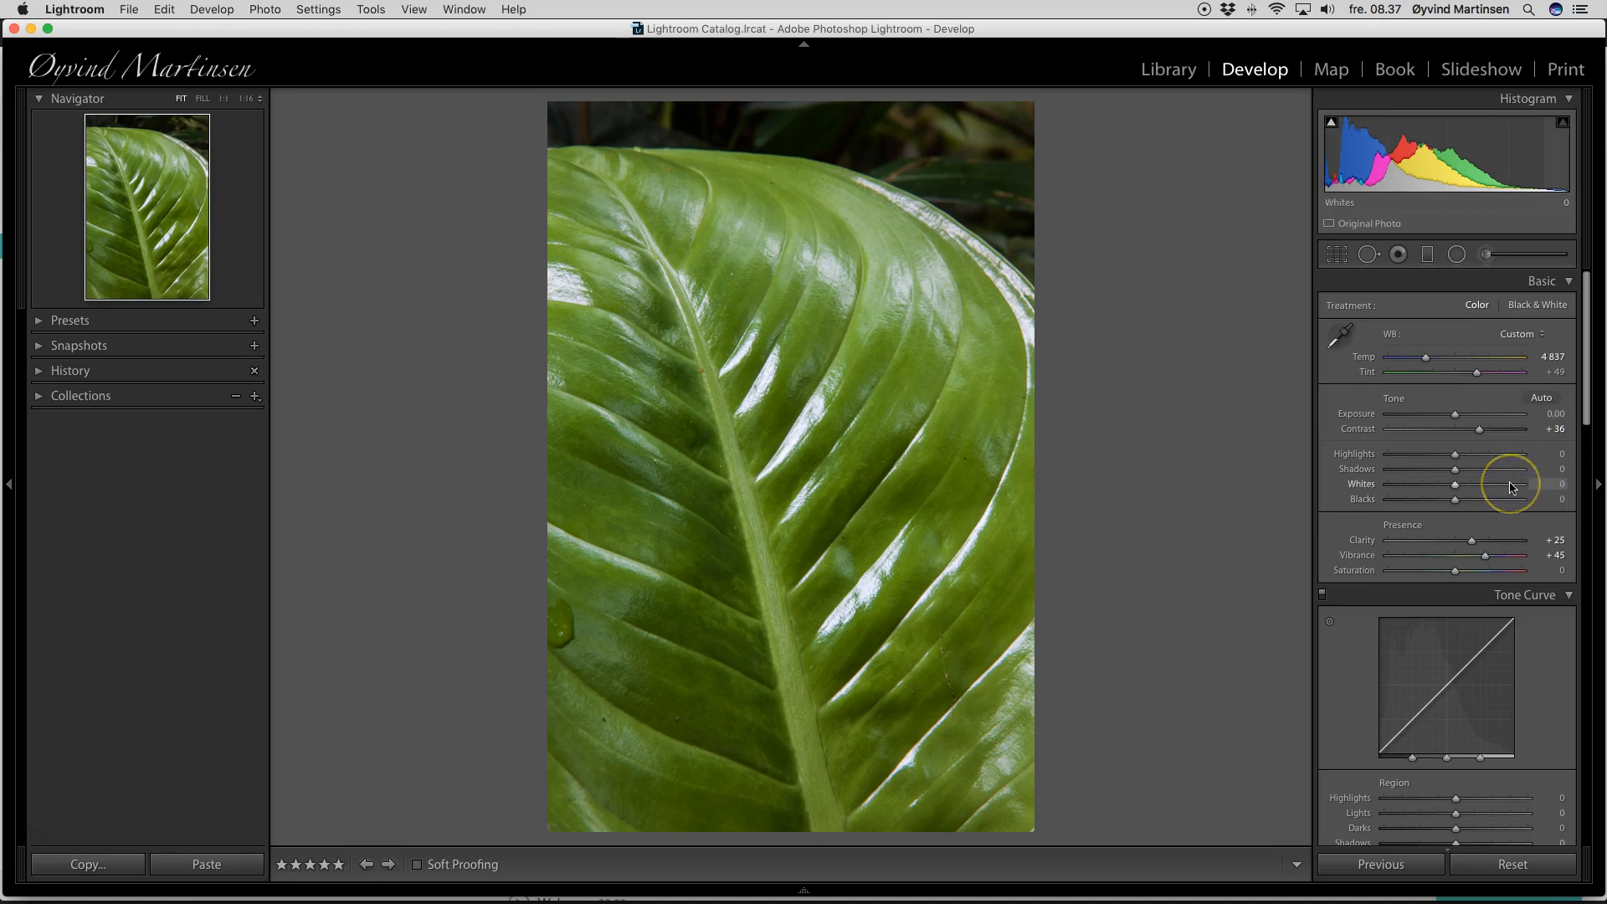
Step: Sharpen the leaf photo with Amount 58, Radius 1.1 and Masking 40, and apply post-crop vignetting with an Amount of -21
scroll(1512, 488, down, 15)
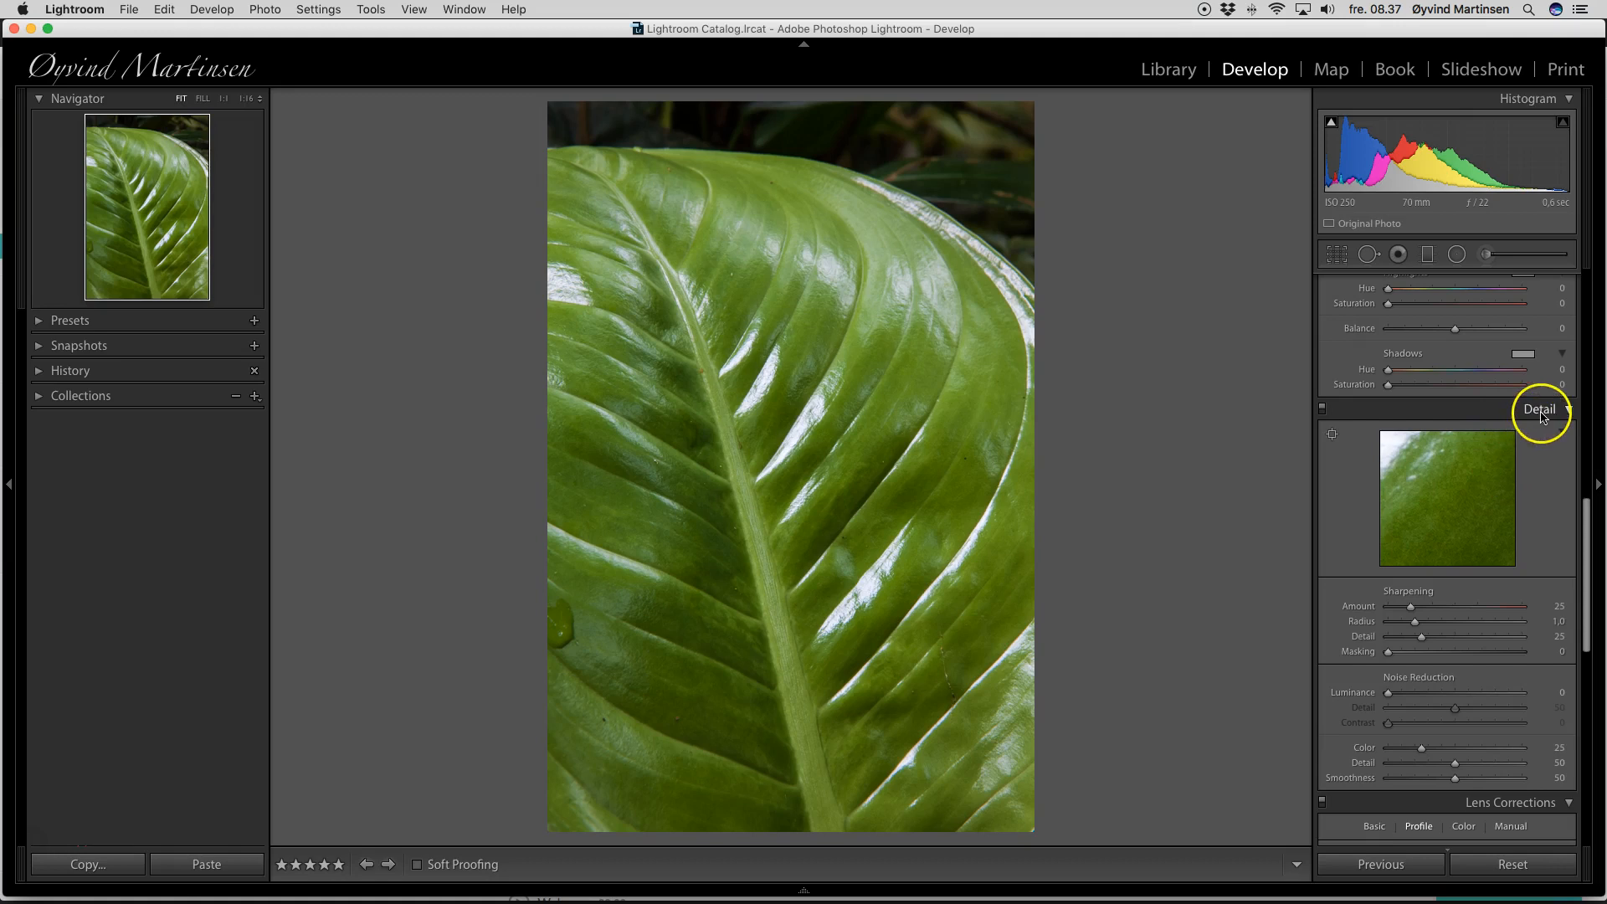
drag(1413, 611, 1442, 655)
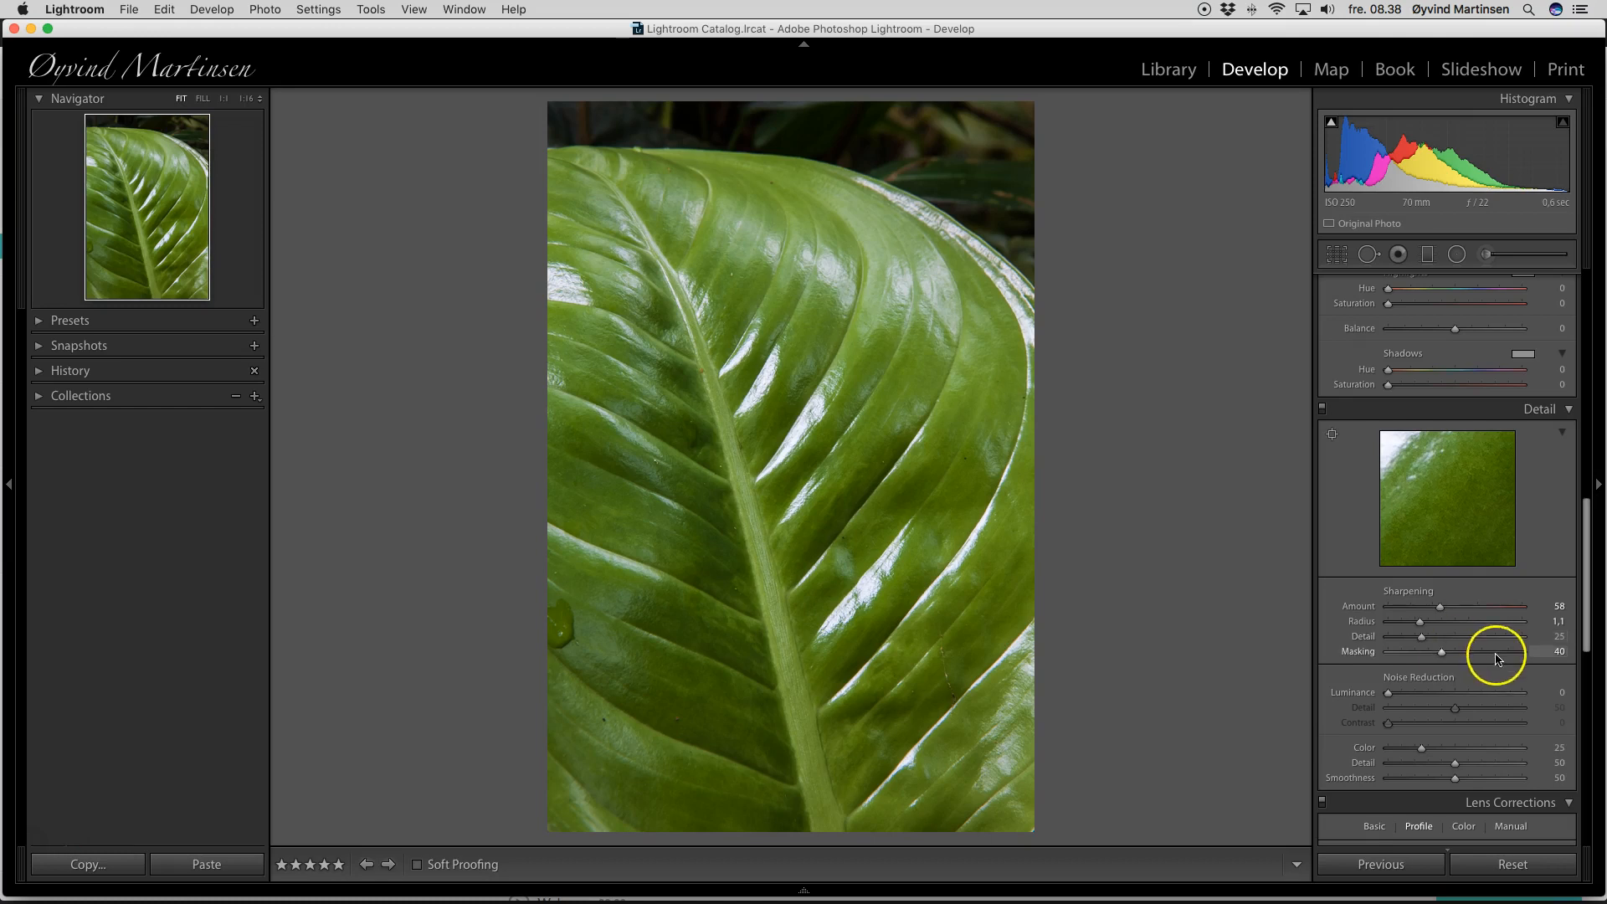
drag(1590, 570, 1584, 730)
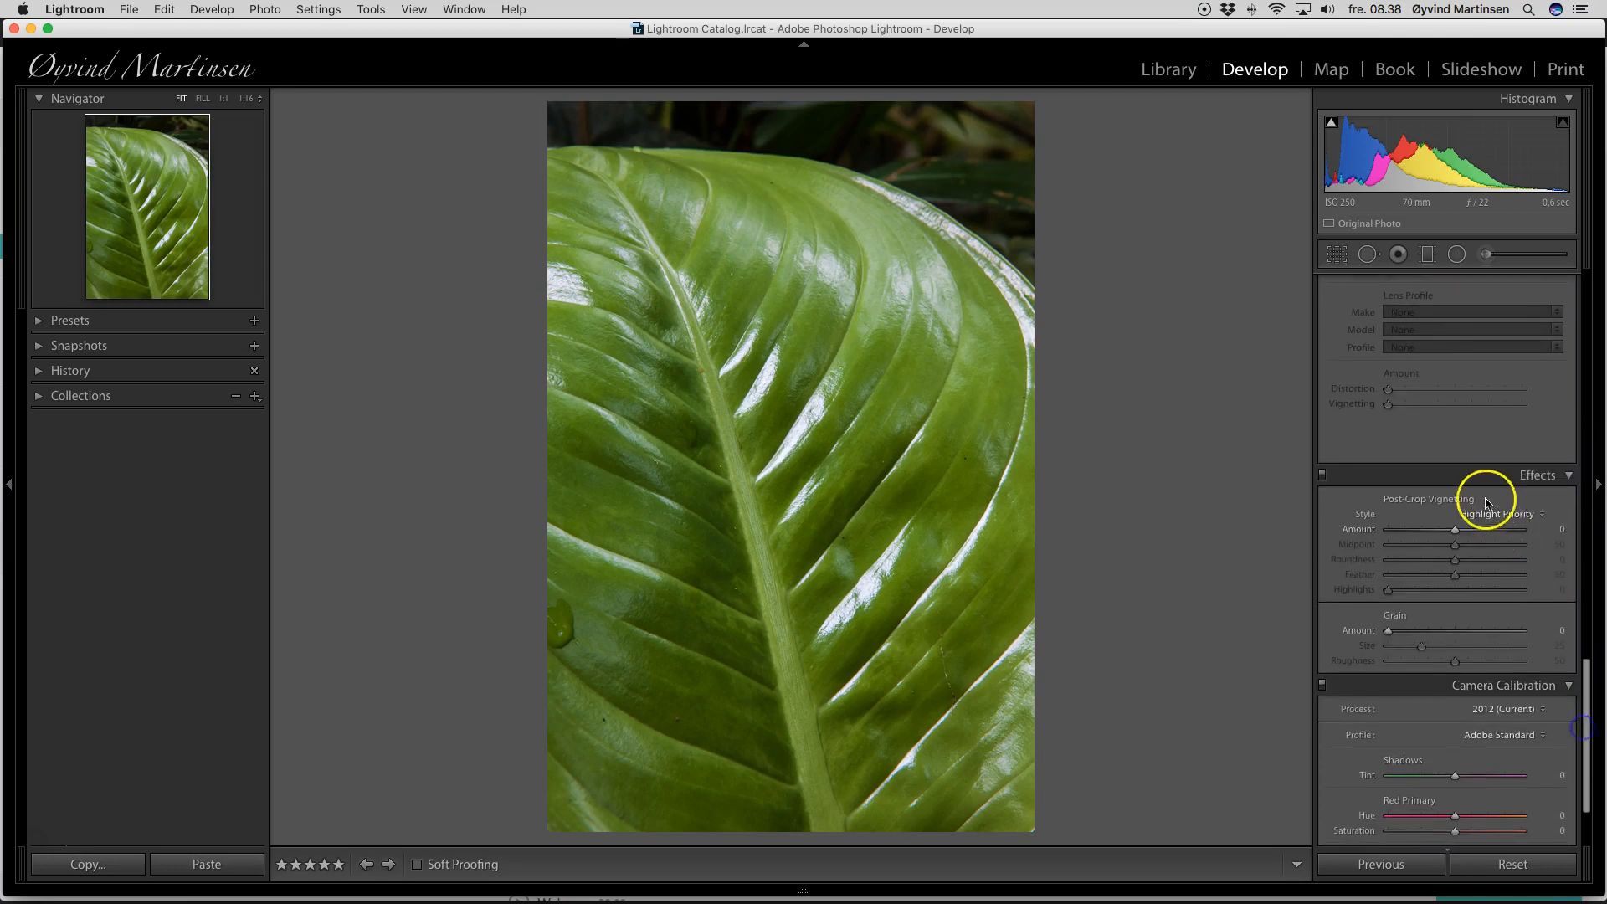
drag(1458, 531, 1442, 533)
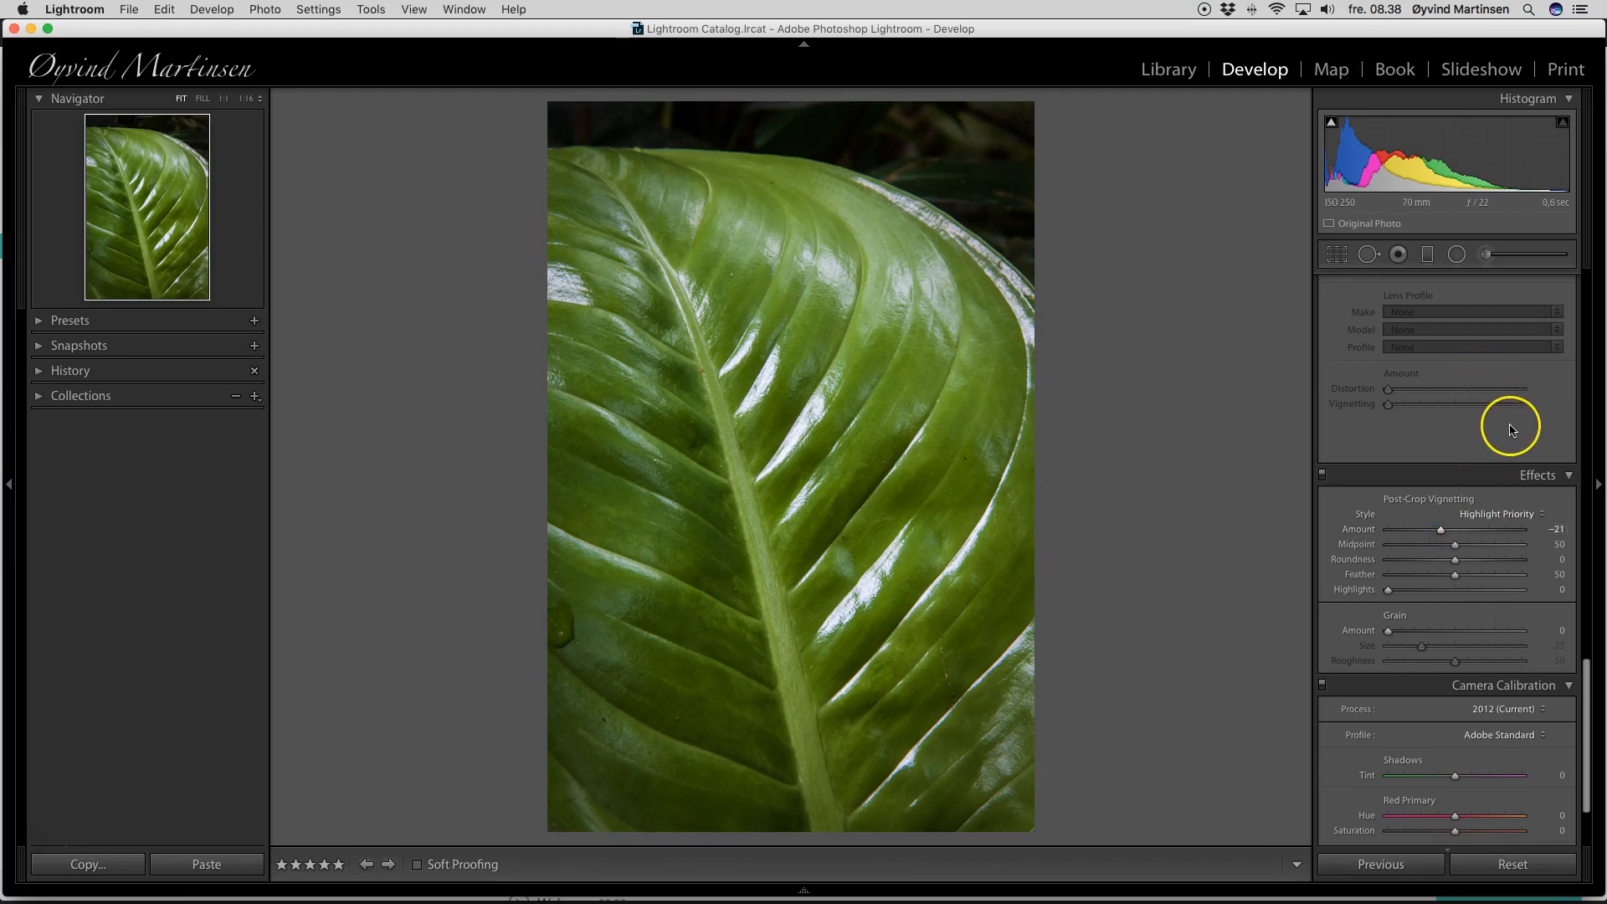
Step: Return to the basic adjustments and preview the leaf photo with the interface blacked out
scroll(1514, 432, up, 3)
scroll(1512, 430, up, 10)
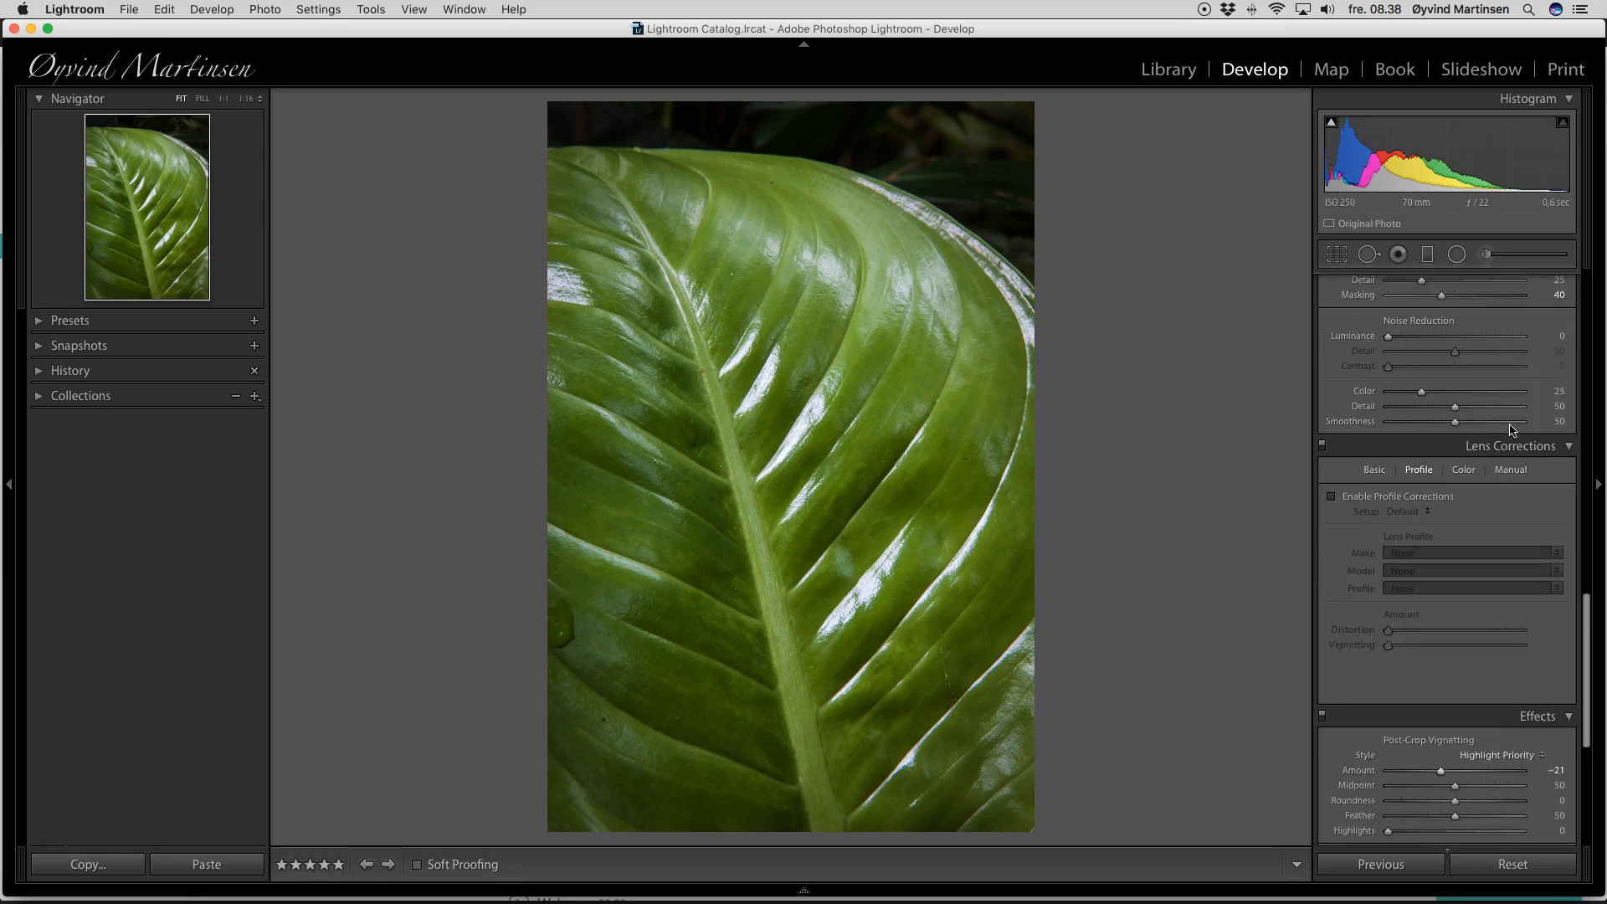
scroll(1512, 430, up, 15)
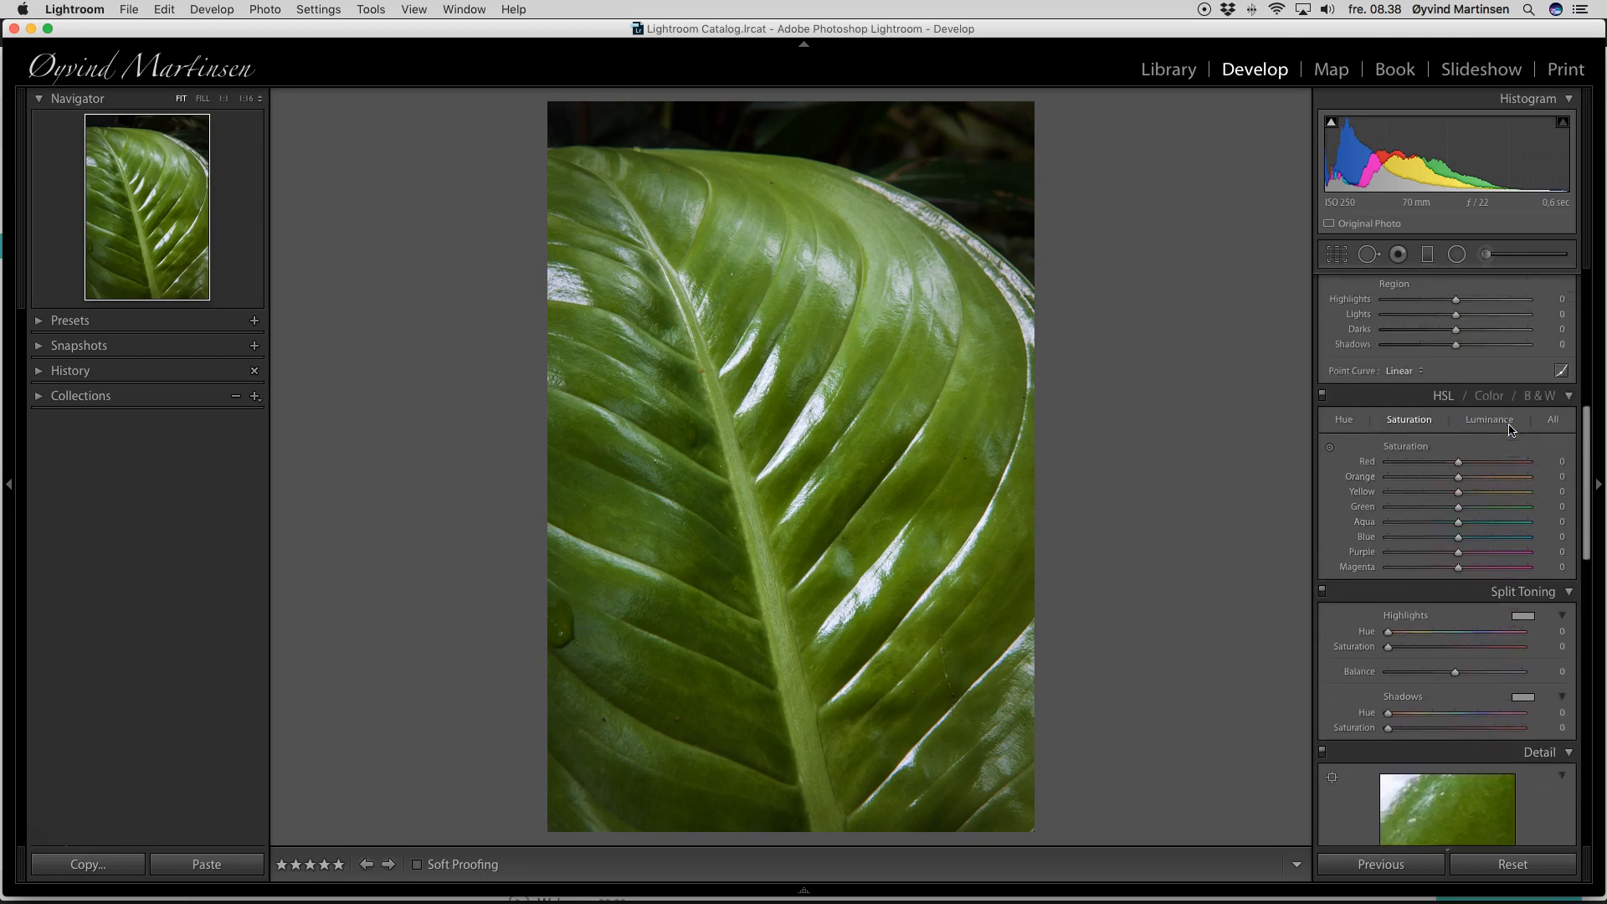
scroll(1512, 430, up, 1)
click(1517, 430)
click(1560, 466)
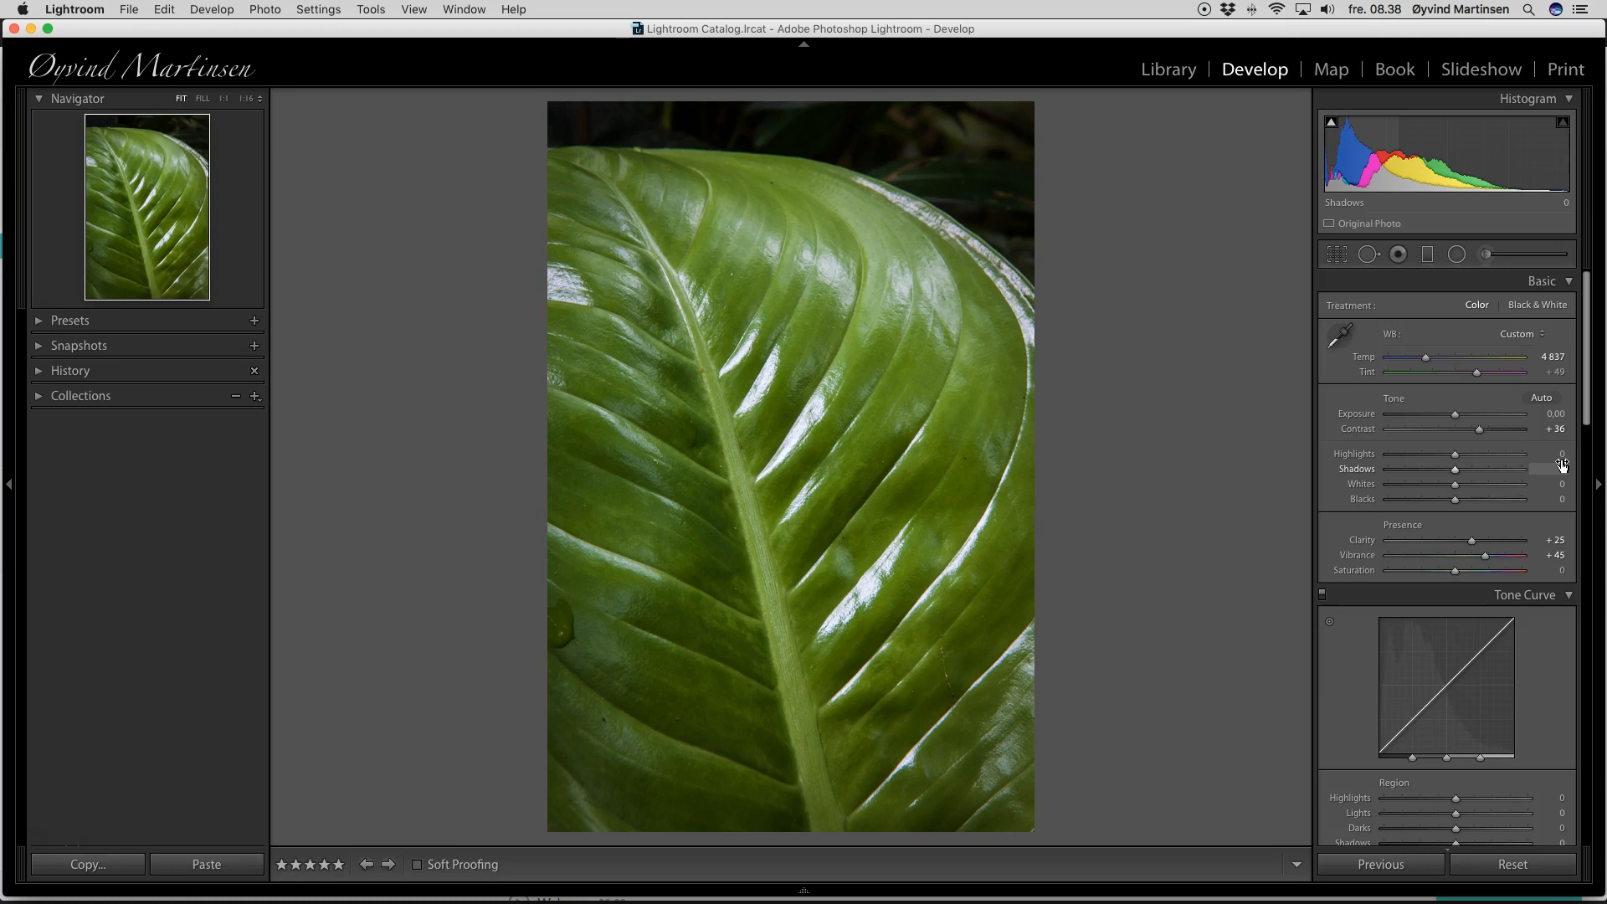
key(l)
key(l)
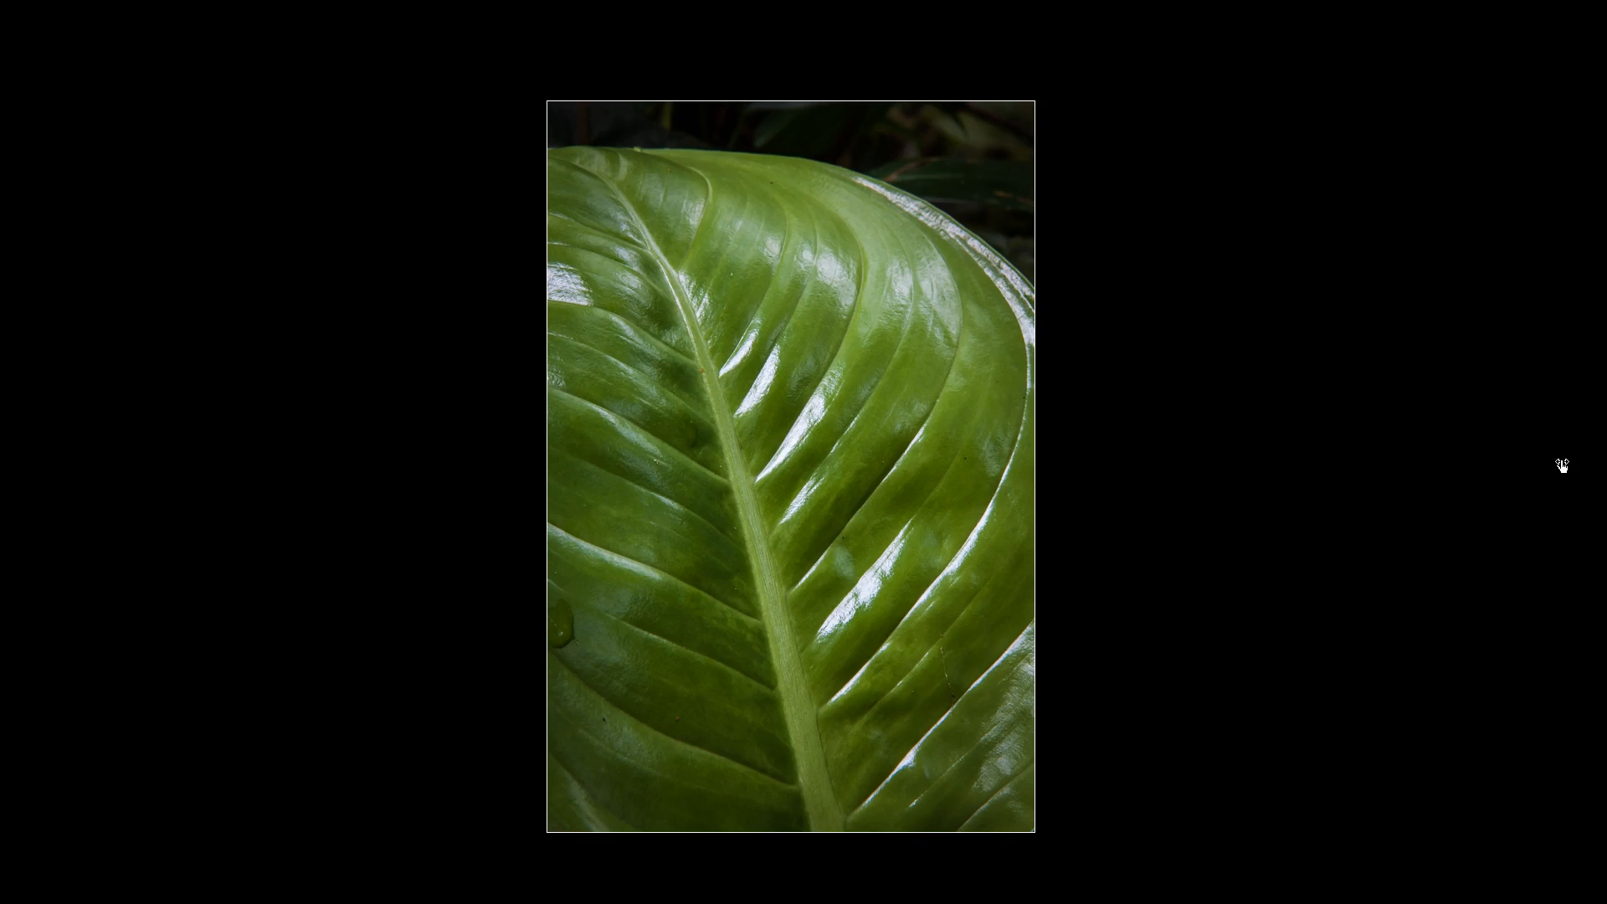
key(l)
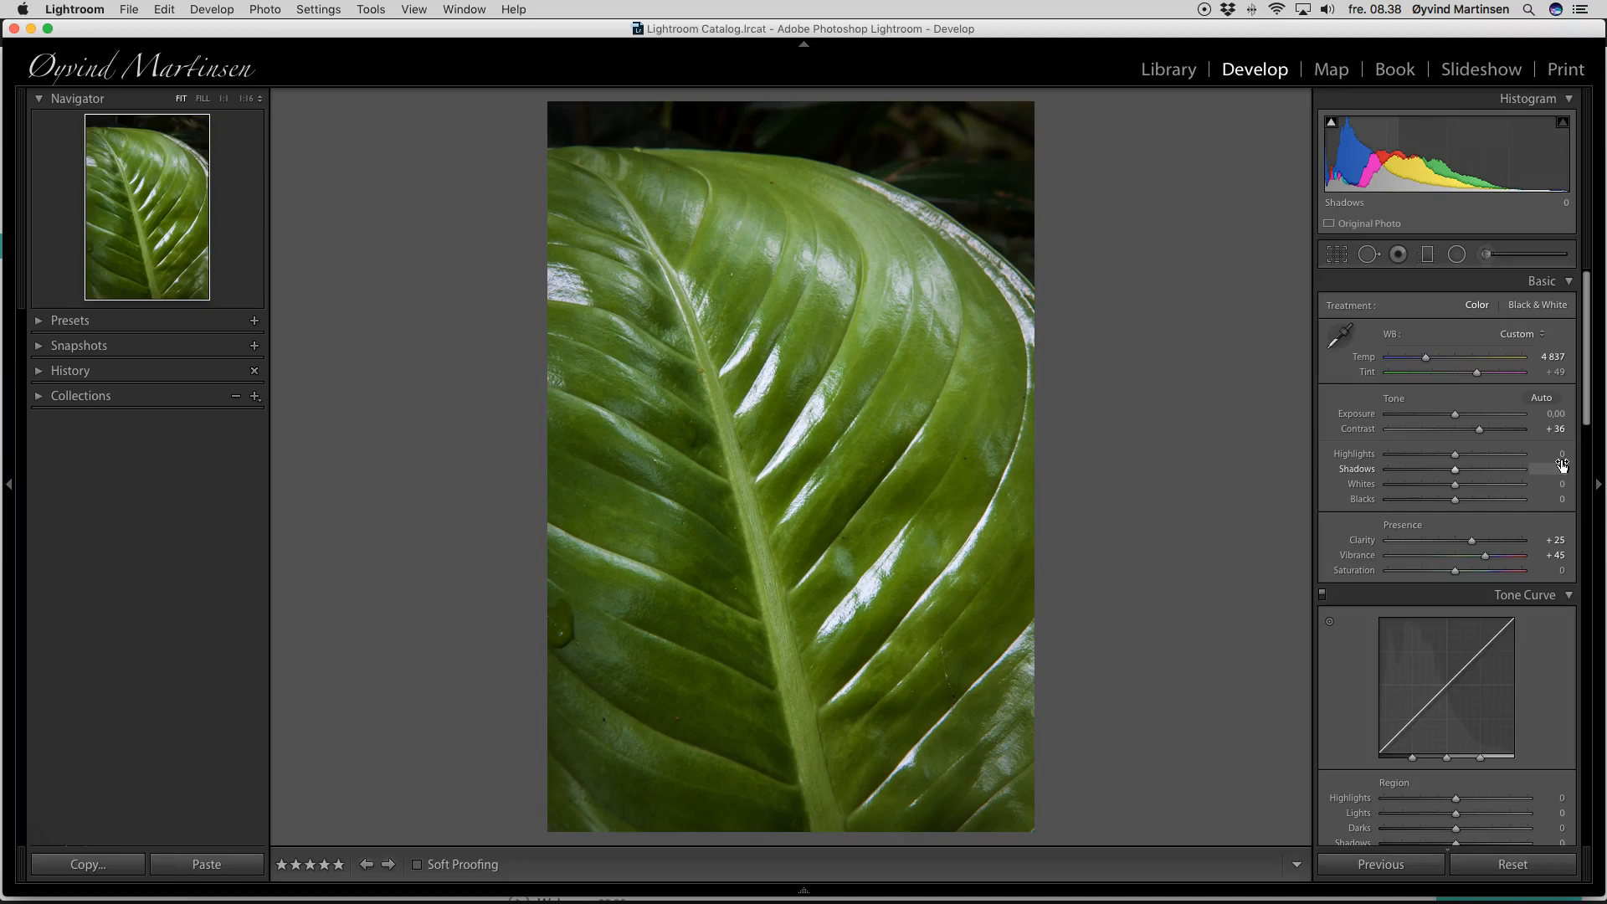
Step: Go to the beetle photo and set Clarity to +25, Vibrance to +45, Saturation to +6 and Contrast to +21
key(Right)
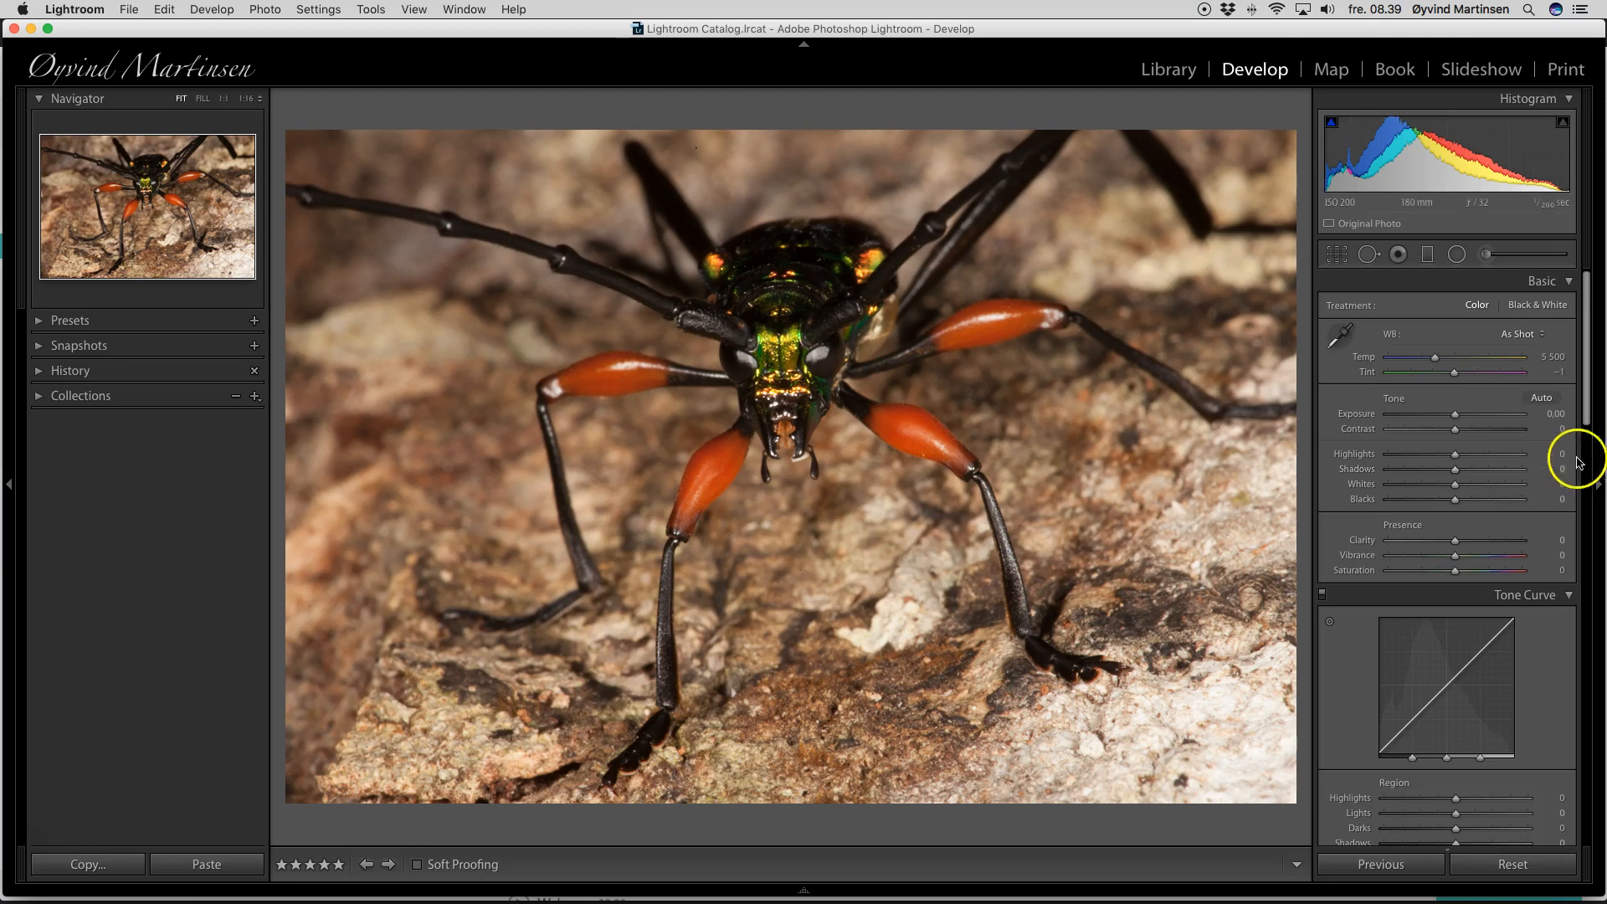
click(1455, 543)
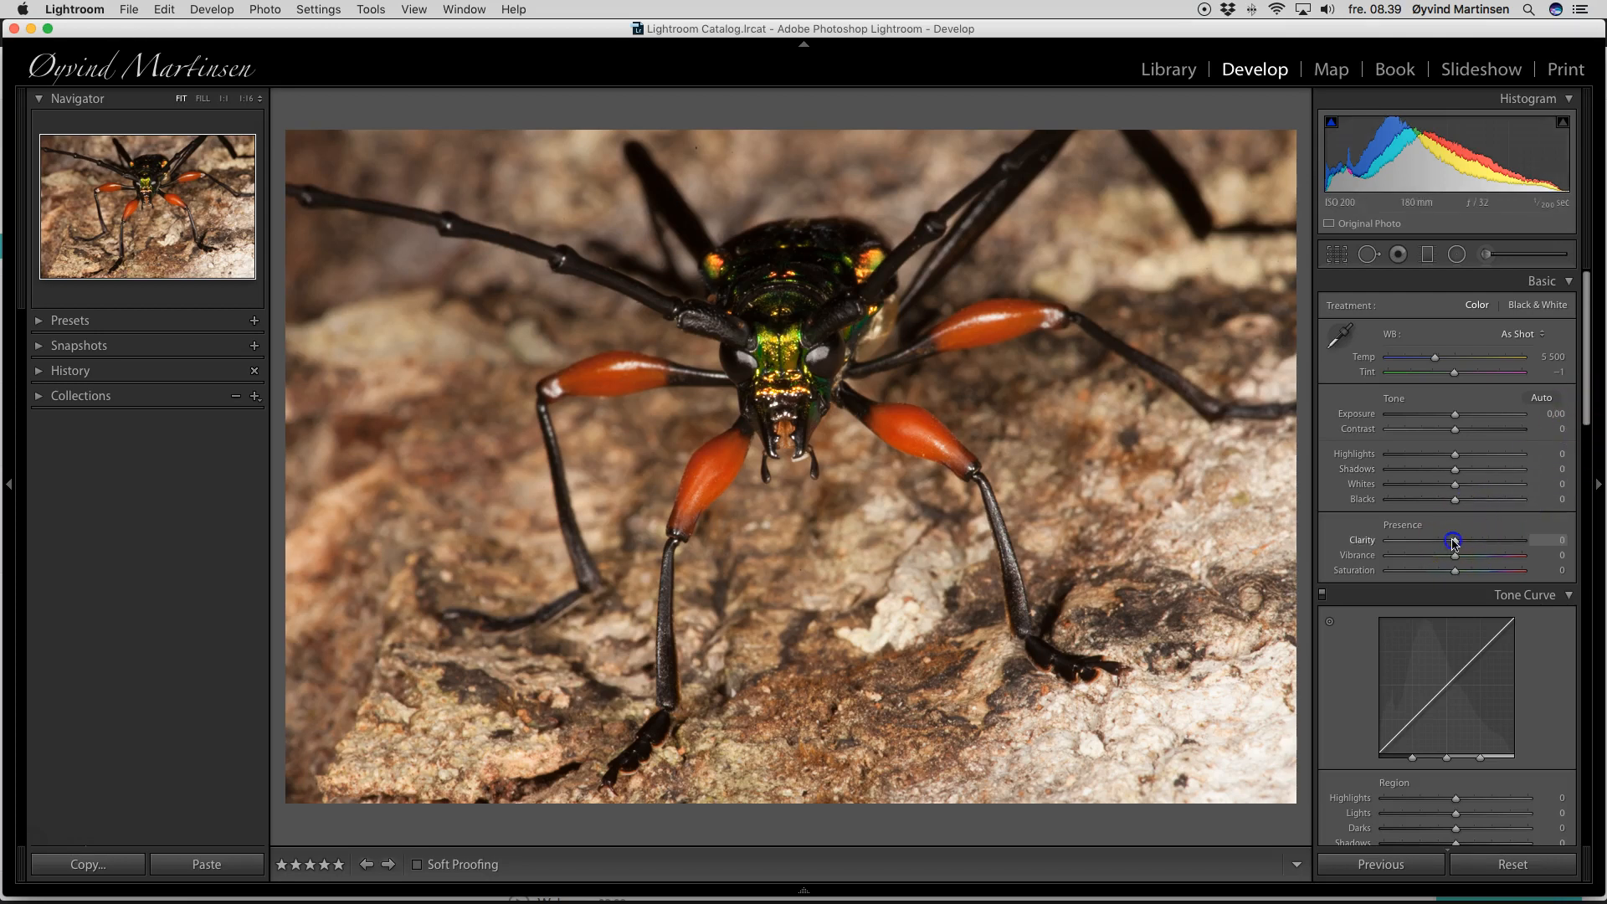
mouse_move(1454, 542)
mouse_down()
mouse_move(1485, 557)
mouse_move(1458, 573)
mouse_up()
click(1452, 573)
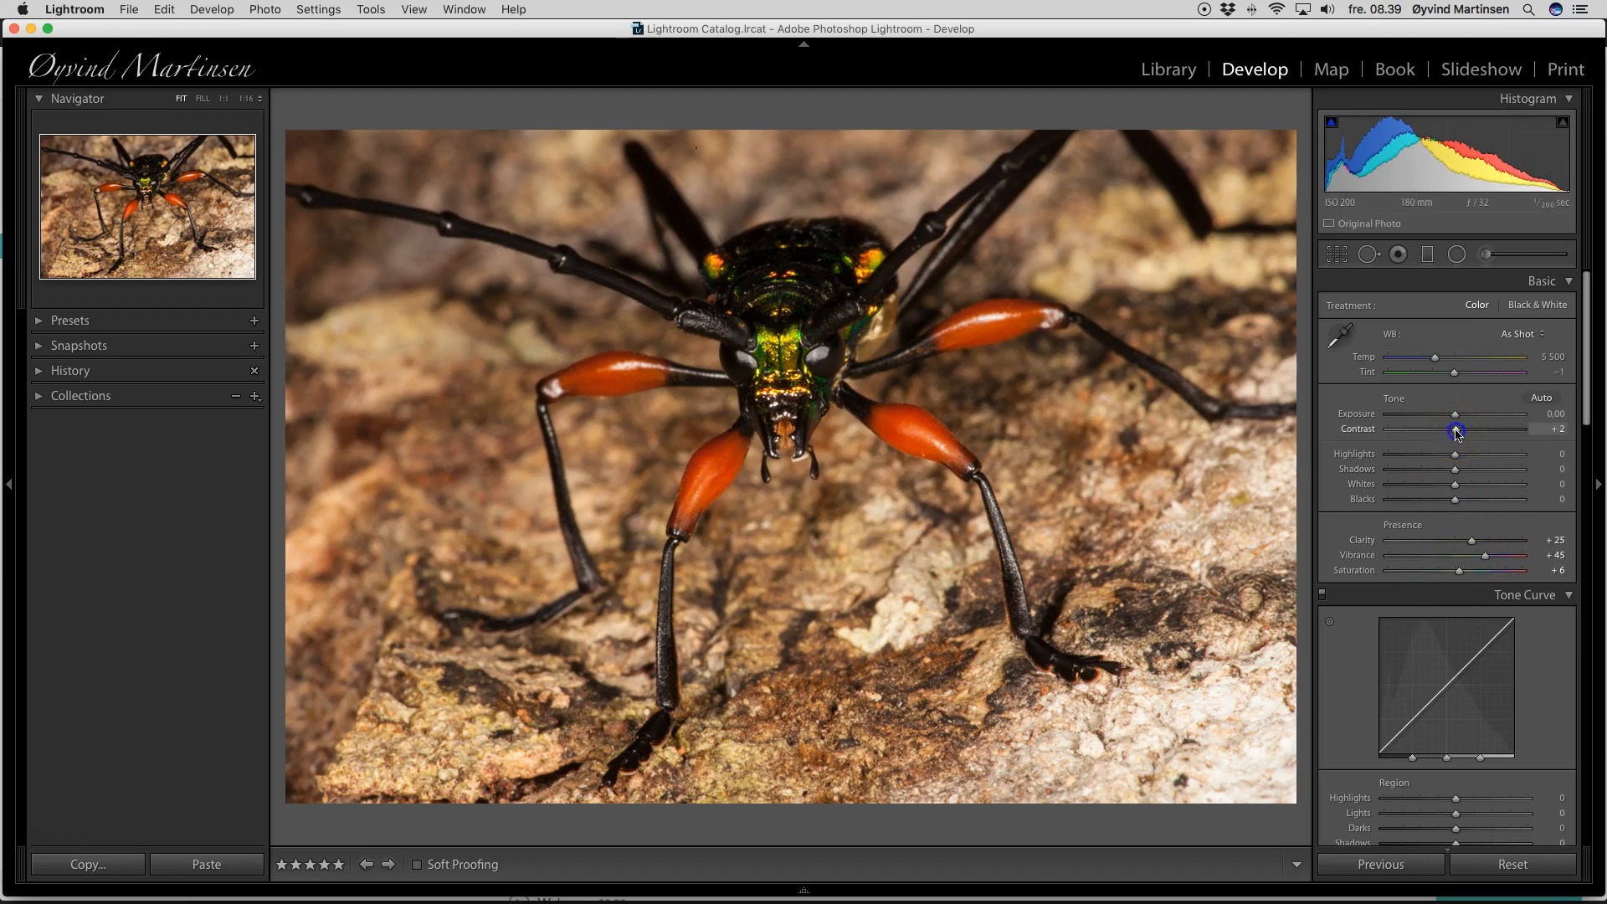
drag(1465, 433, 1470, 433)
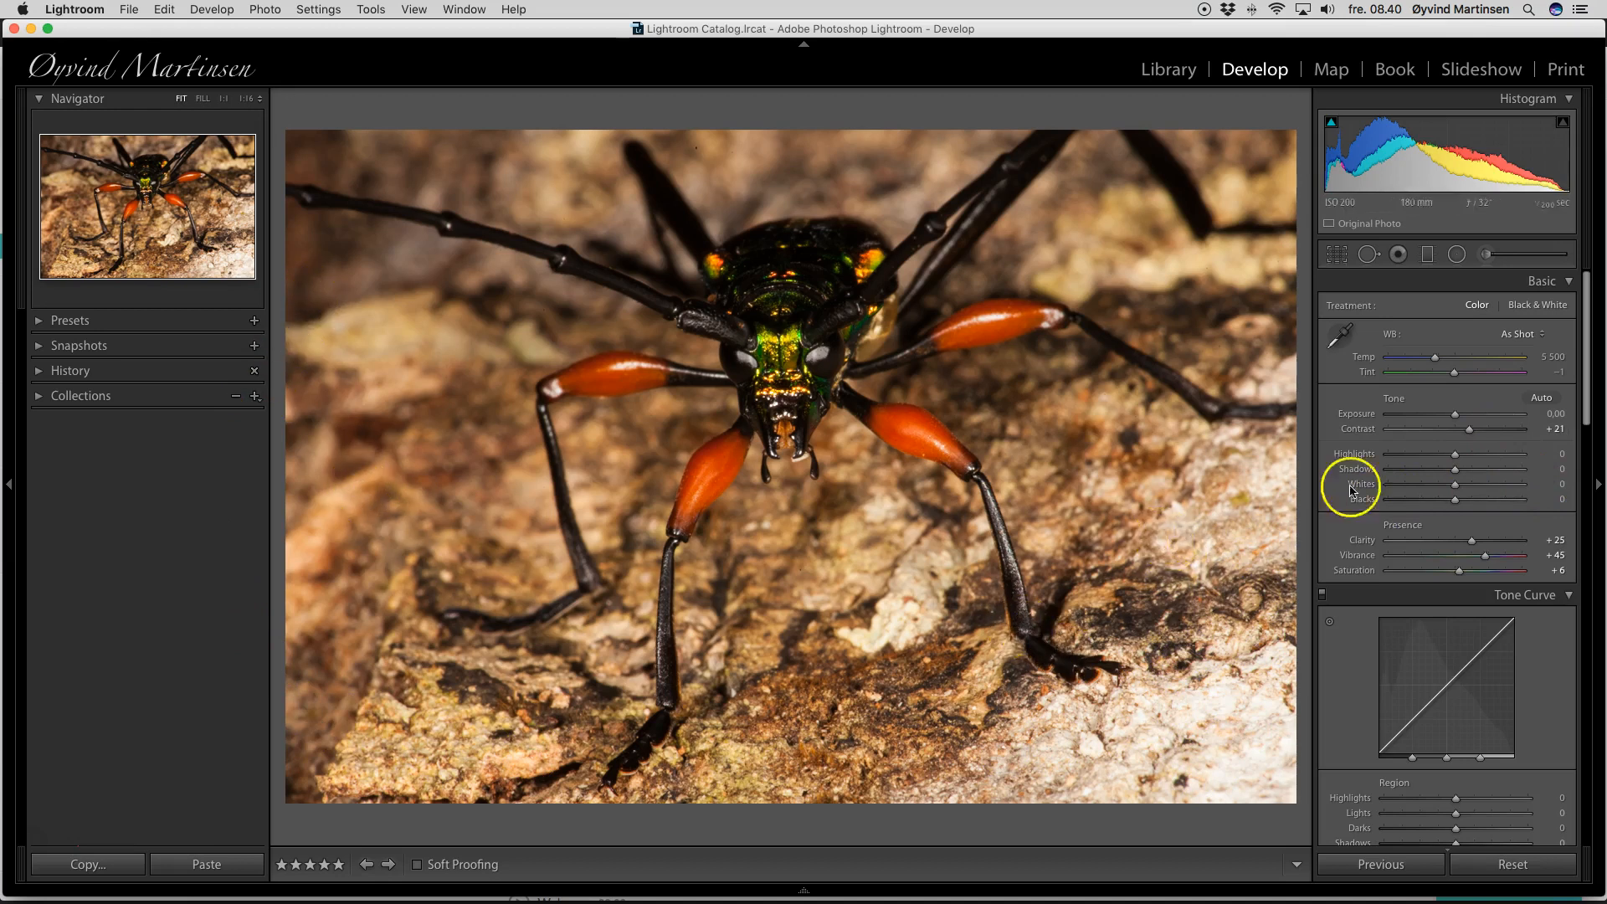
Step: Apply post-crop vignetting to the beetle photo with an Amount of -35
drag(1586, 370, 1580, 763)
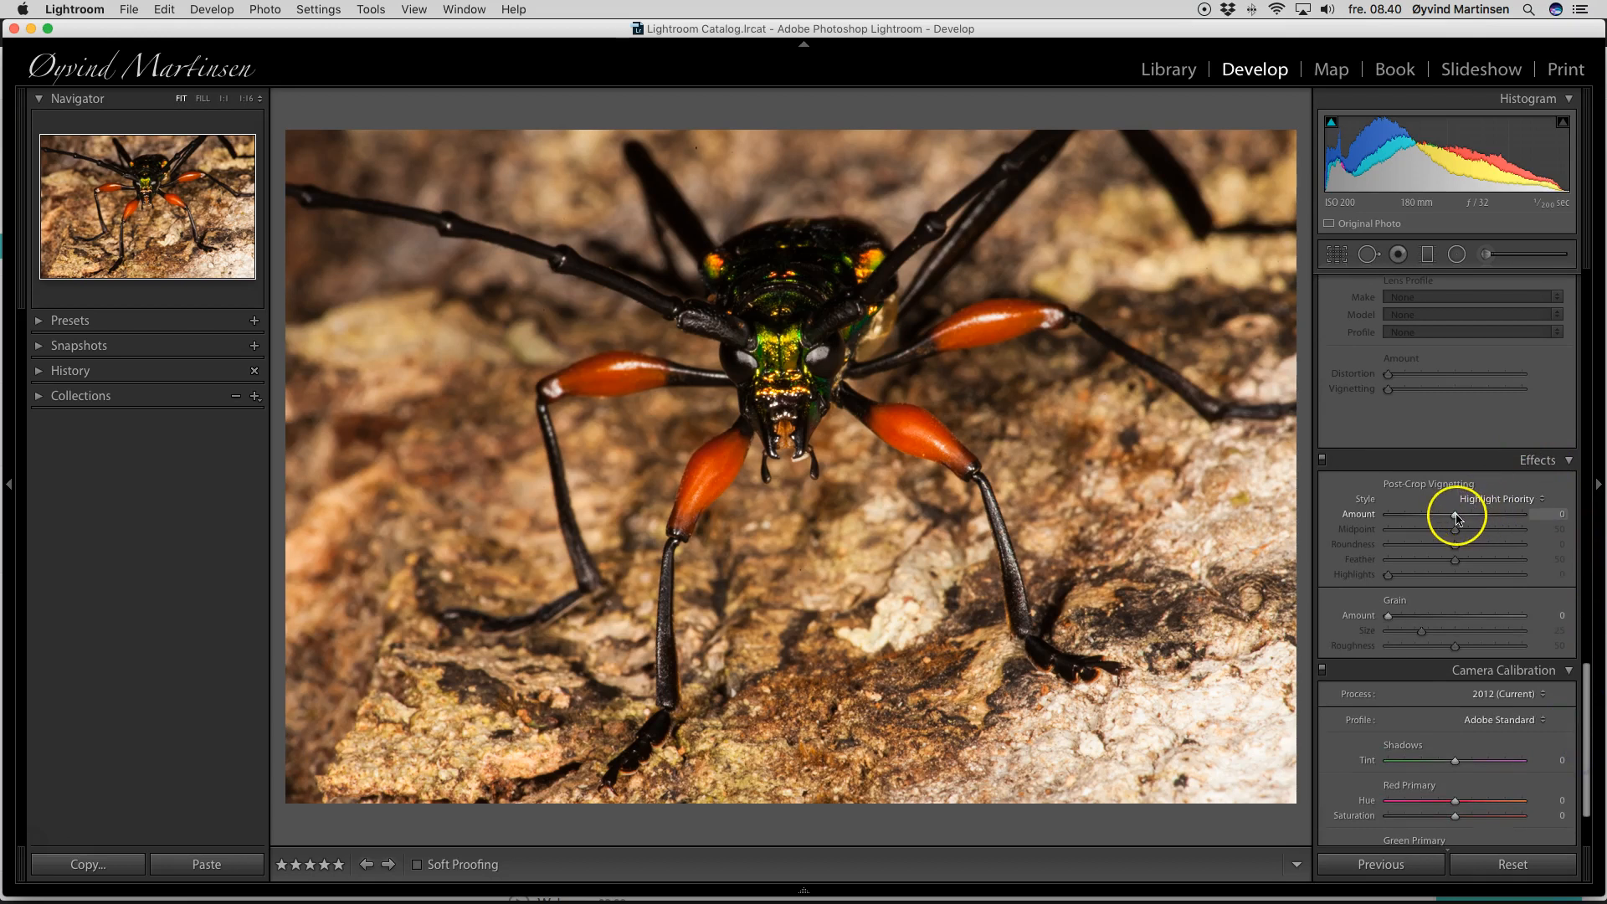
mouse_move(1457, 515)
mouse_down()
mouse_move(1386, 517)
mouse_move(1550, 520)
mouse_move(1440, 519)
mouse_up()
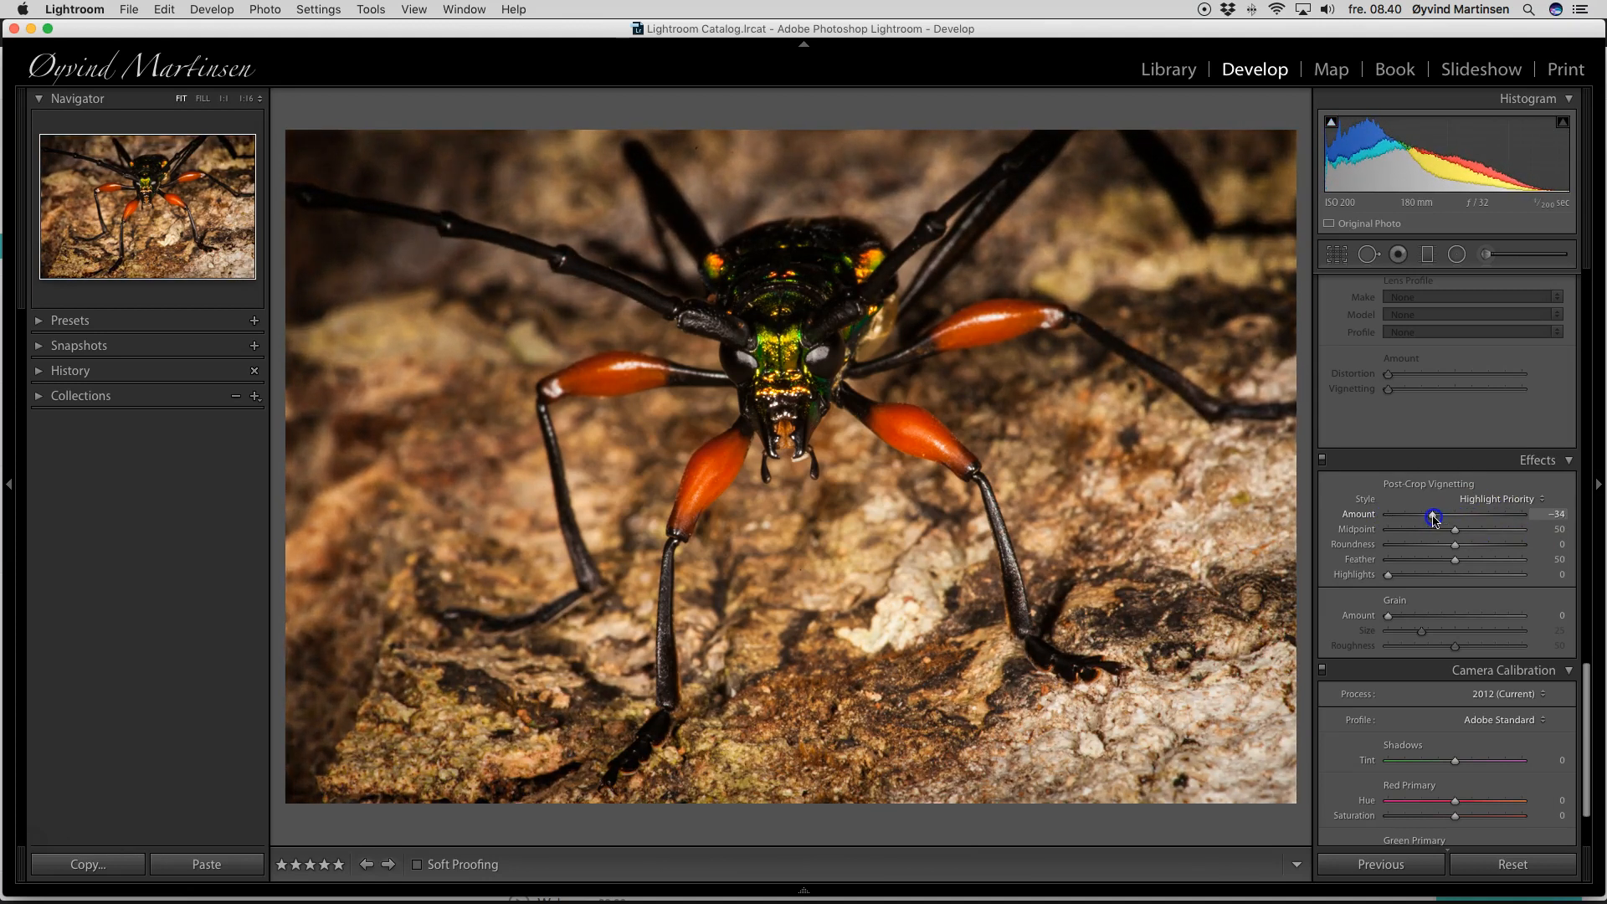
drag(1434, 519, 1458, 519)
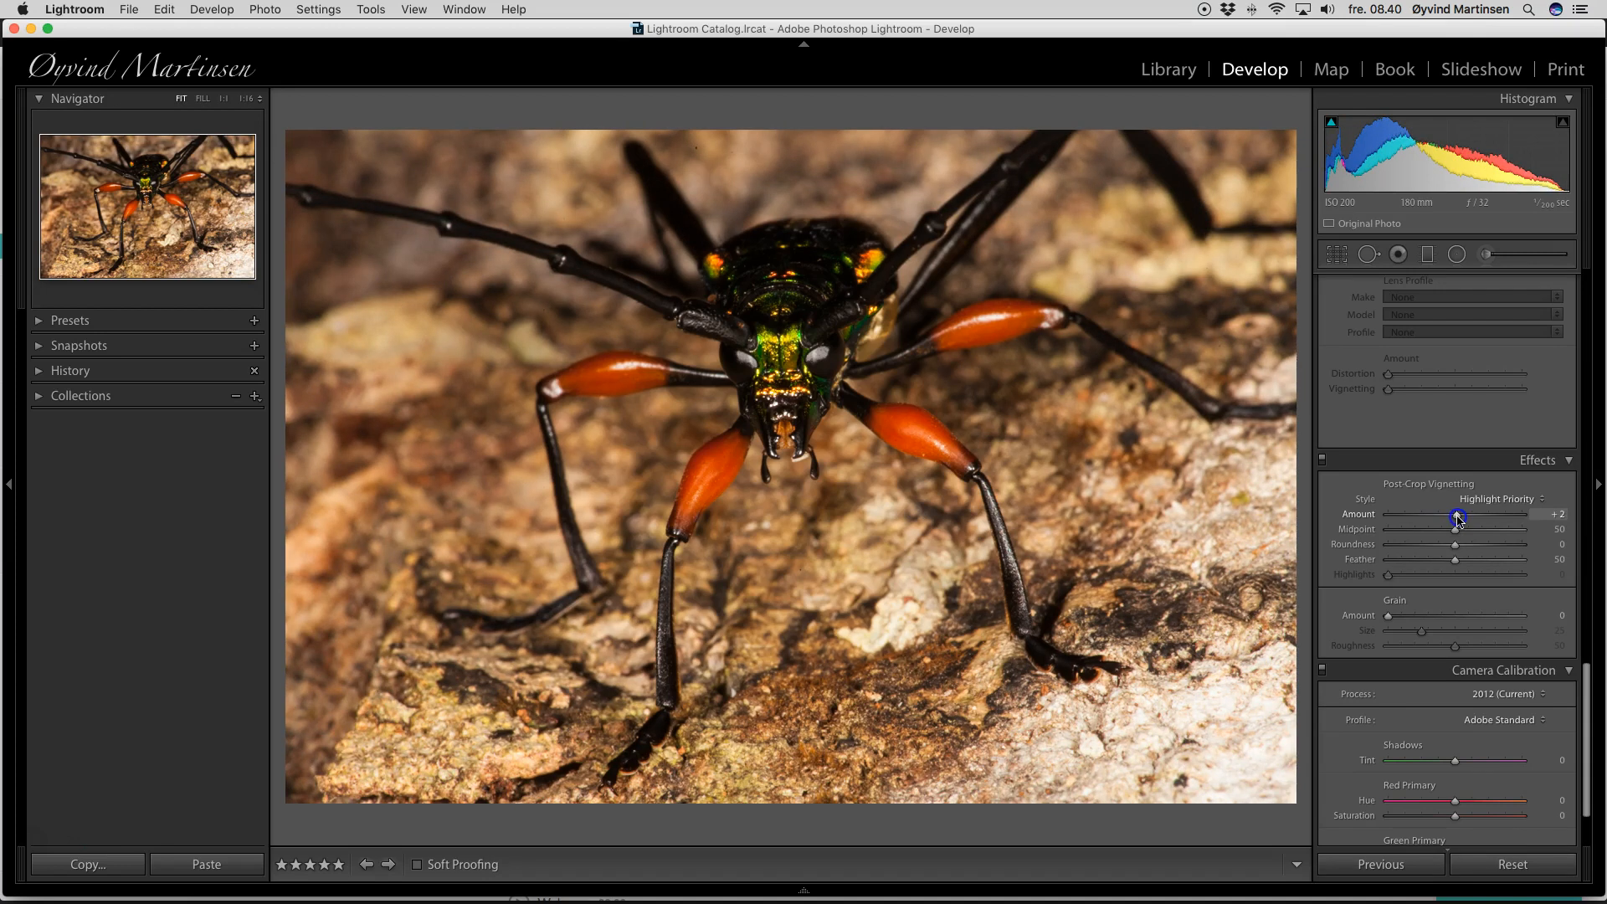
drag(1458, 519, 1431, 517)
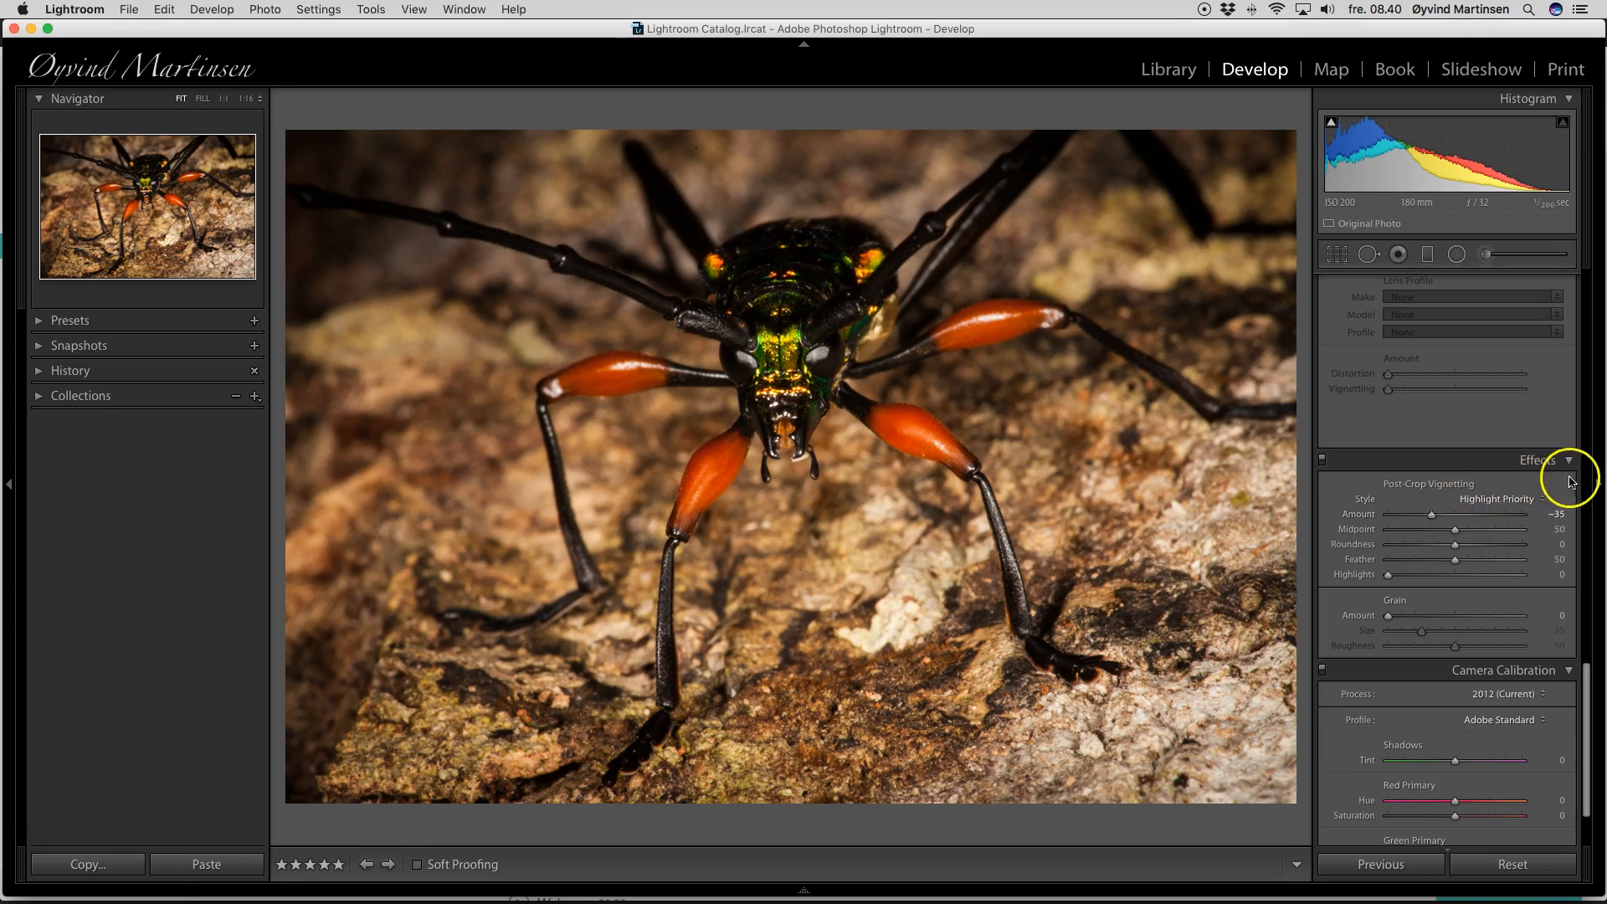
Step: Sharpen the beetle photo with Amount 58, Radius 1.1 and Masking 39
drag(1589, 684, 1590, 516)
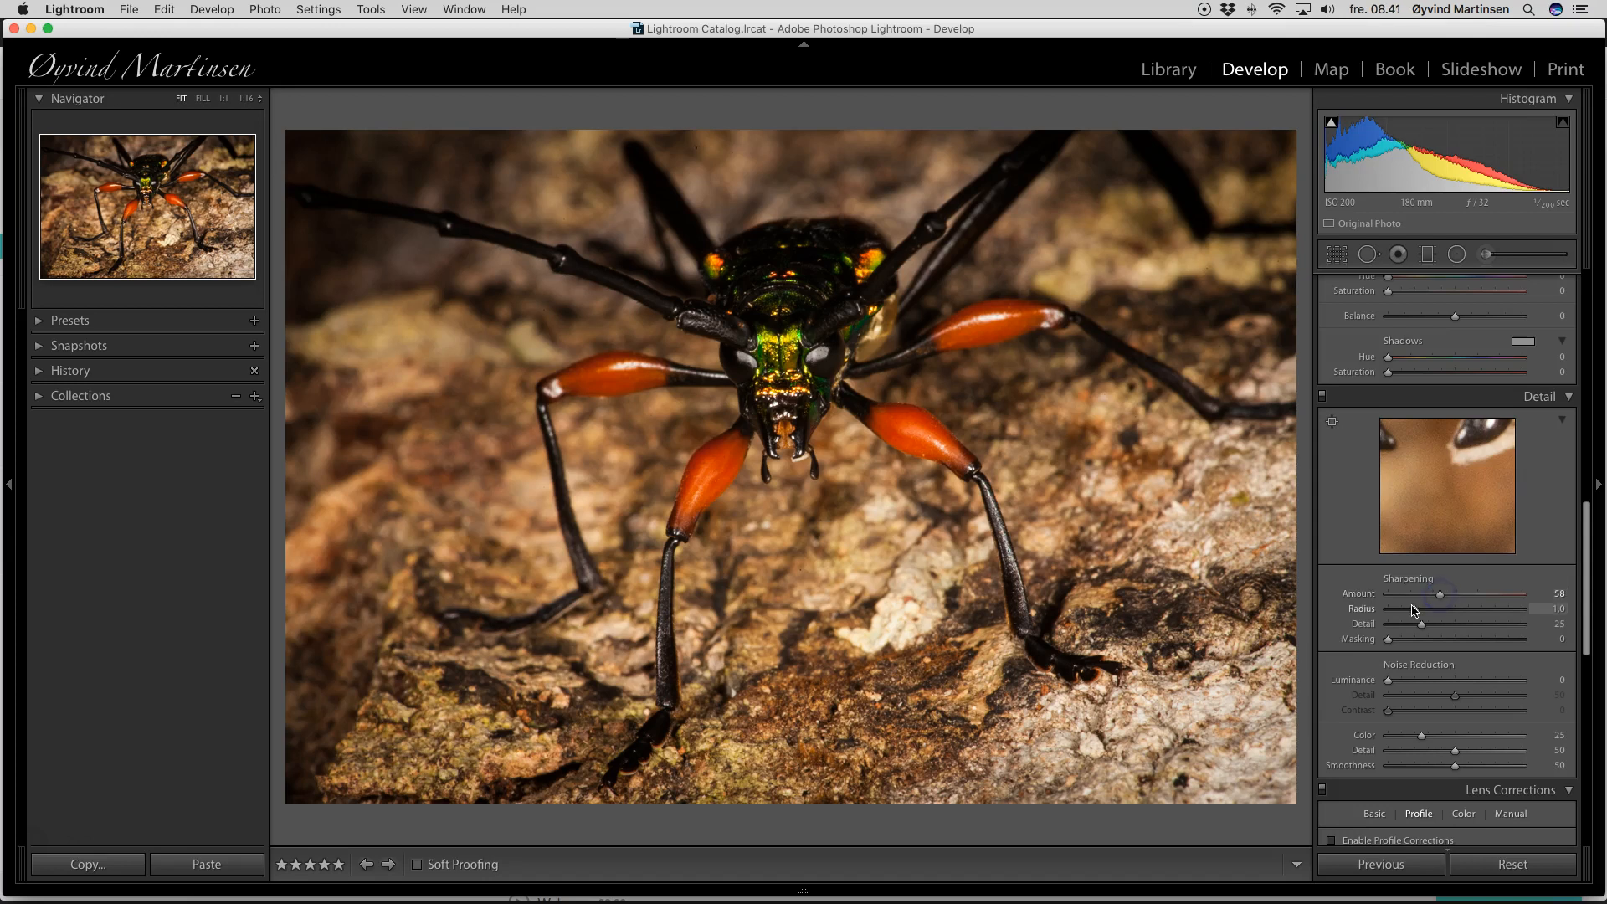
click(1390, 641)
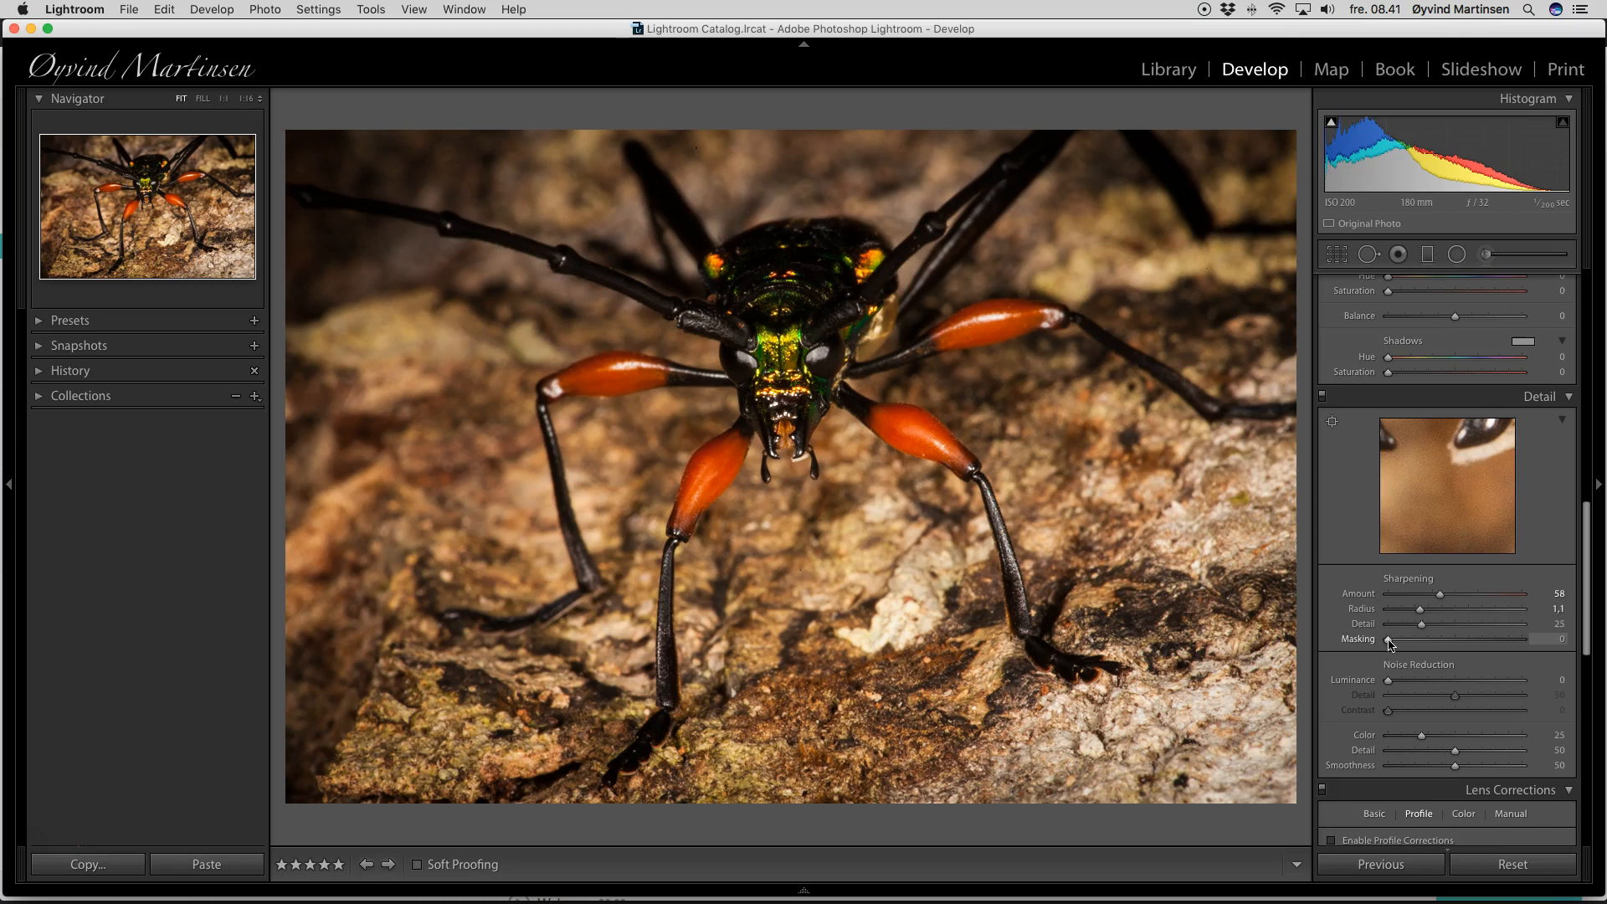
key(alt)
drag(1390, 642, 1442, 644)
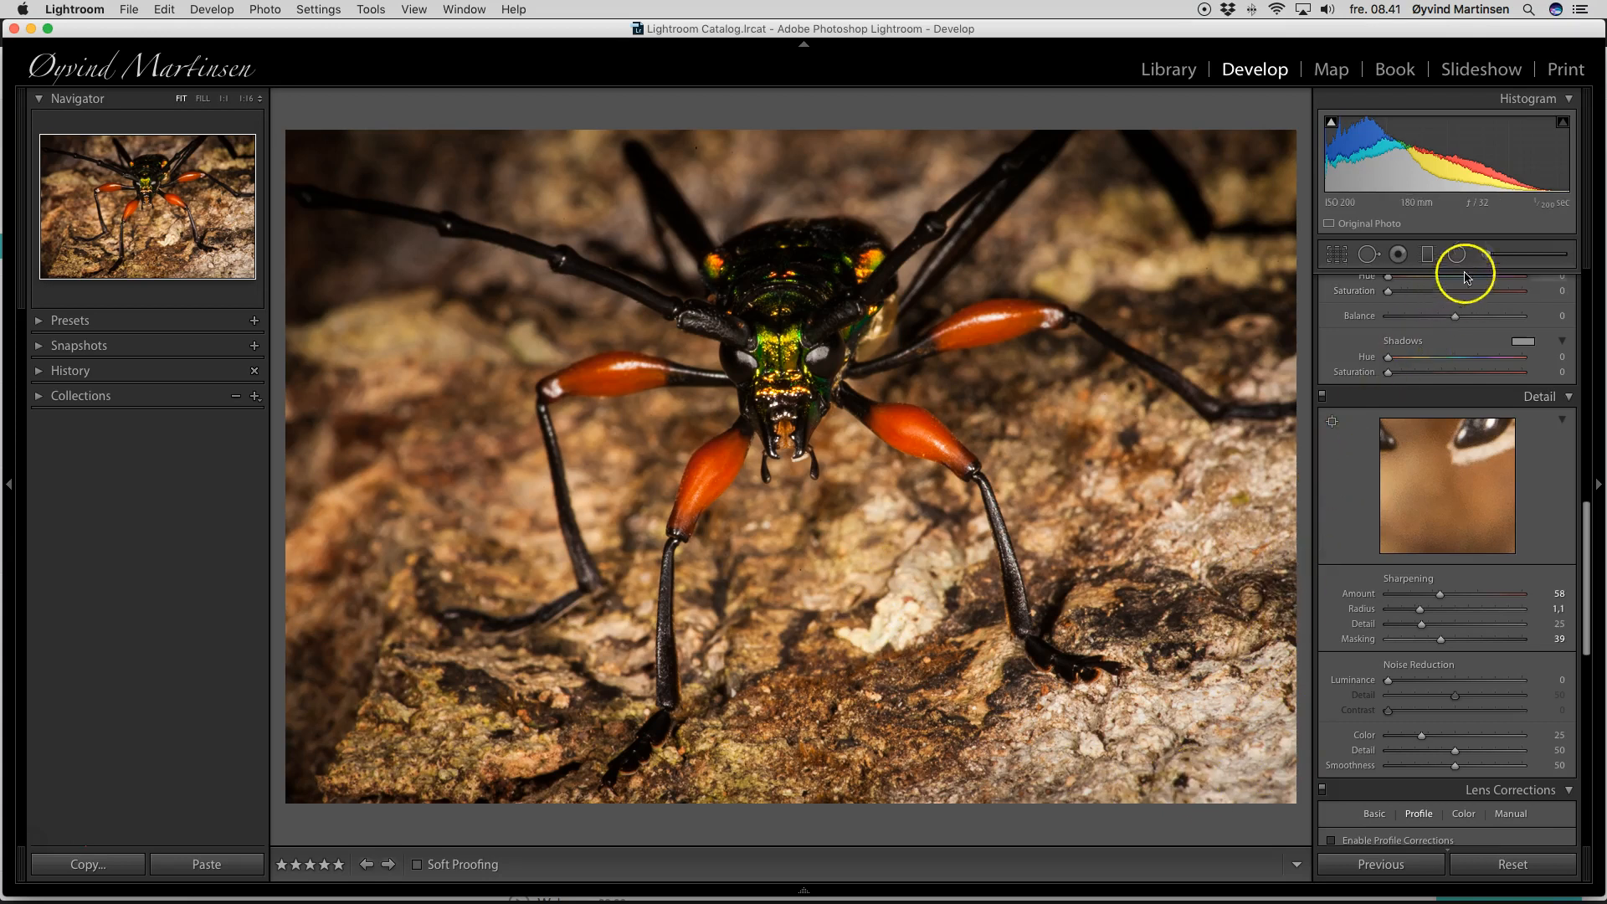
Step: Darken the bright bark along the right side, lower edge and around the beetle with an adjustment brush at Exposure -0.49, hiding the edit pins
click(1489, 256)
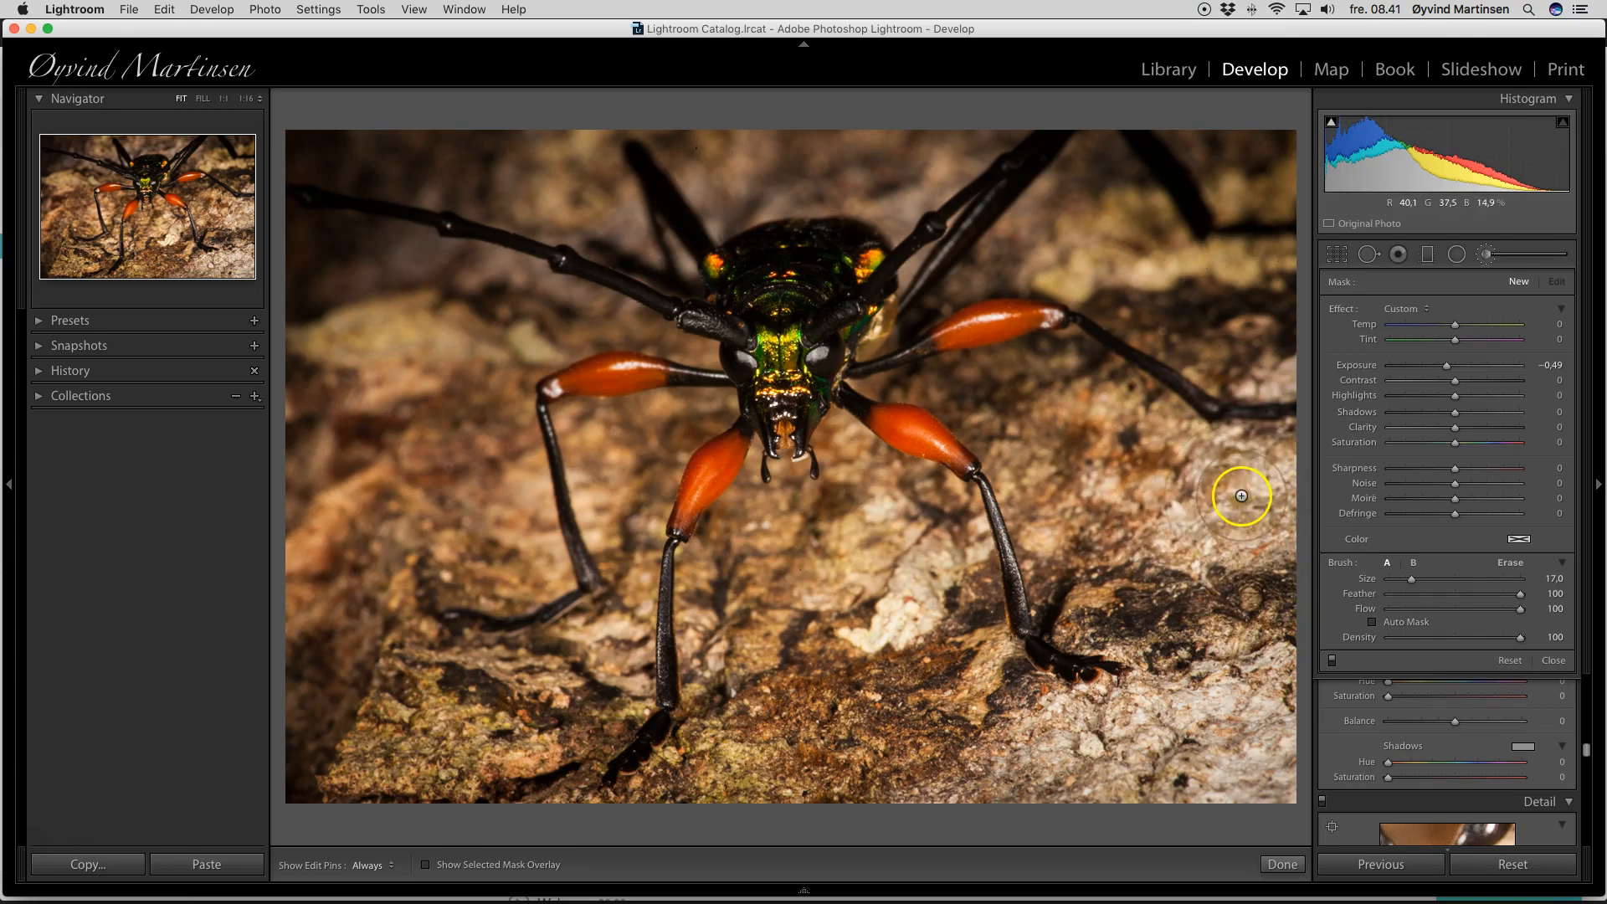
key(h)
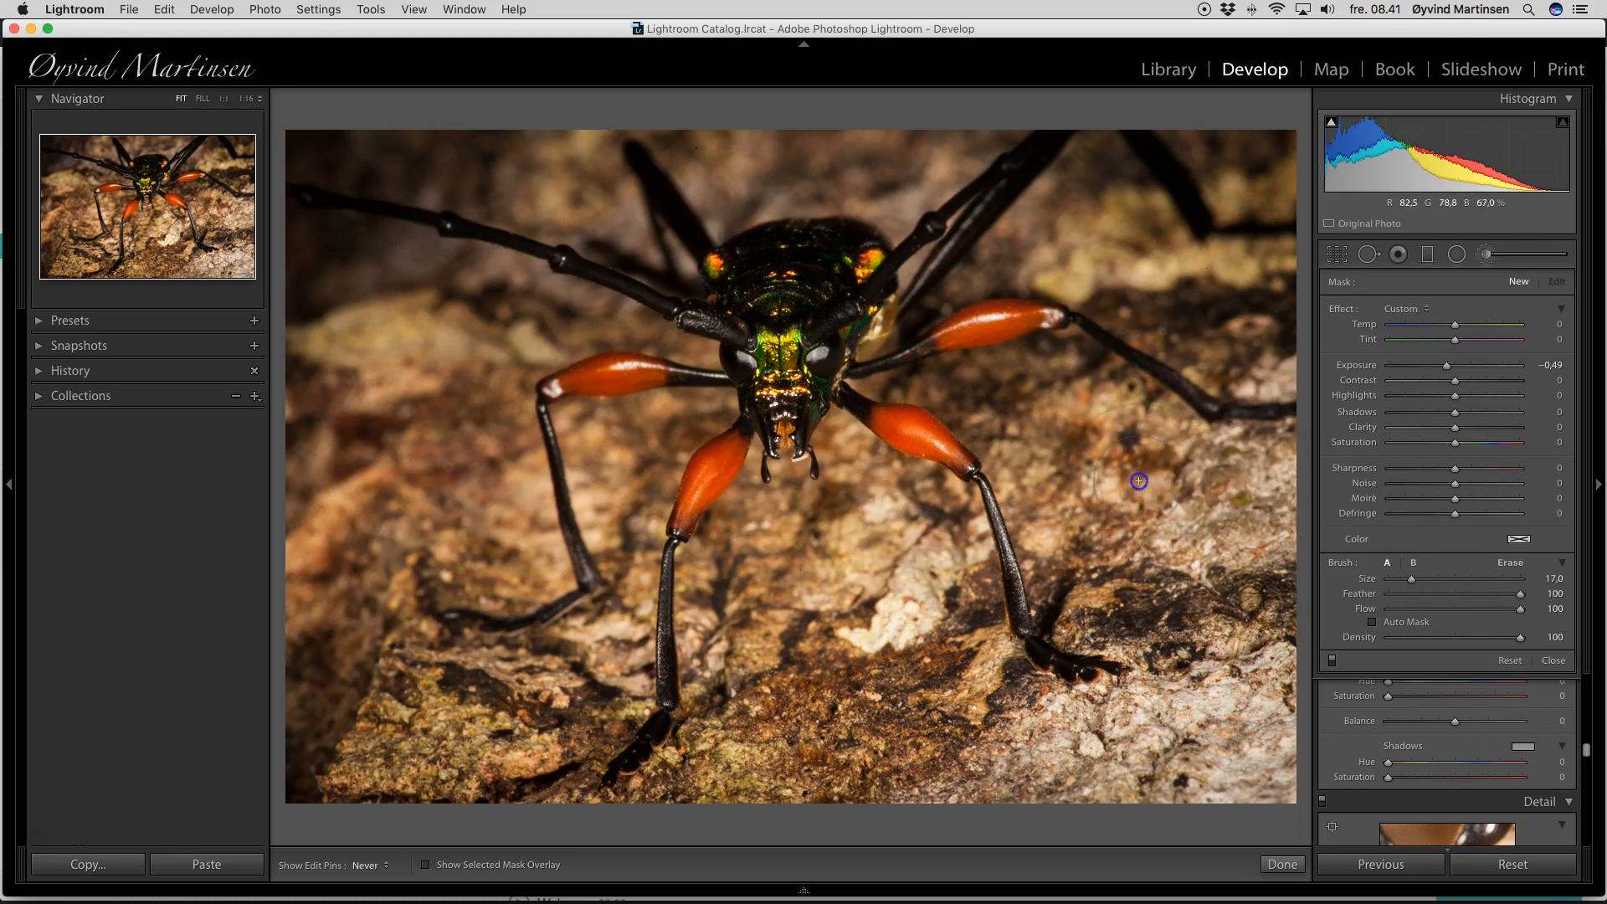
mouse_move(1265, 747)
mouse_down()
mouse_move(1058, 746)
mouse_move(1209, 689)
mouse_move(1265, 538)
mouse_up()
click(1297, 405)
click(1173, 758)
drag(1028, 776, 869, 786)
mouse_move(1022, 762)
mouse_down()
mouse_move(926, 695)
mouse_move(873, 595)
mouse_move(901, 541)
mouse_move(848, 507)
mouse_move(851, 489)
mouse_move(882, 568)
mouse_move(768, 588)
mouse_move(741, 624)
mouse_up()
mouse_move(411, 332)
mouse_down()
mouse_move(394, 344)
mouse_move(452, 419)
mouse_move(473, 513)
mouse_move(621, 467)
mouse_move(596, 459)
mouse_move(645, 438)
mouse_move(606, 516)
mouse_move(604, 655)
mouse_move(681, 664)
mouse_move(908, 617)
mouse_move(970, 681)
mouse_up()
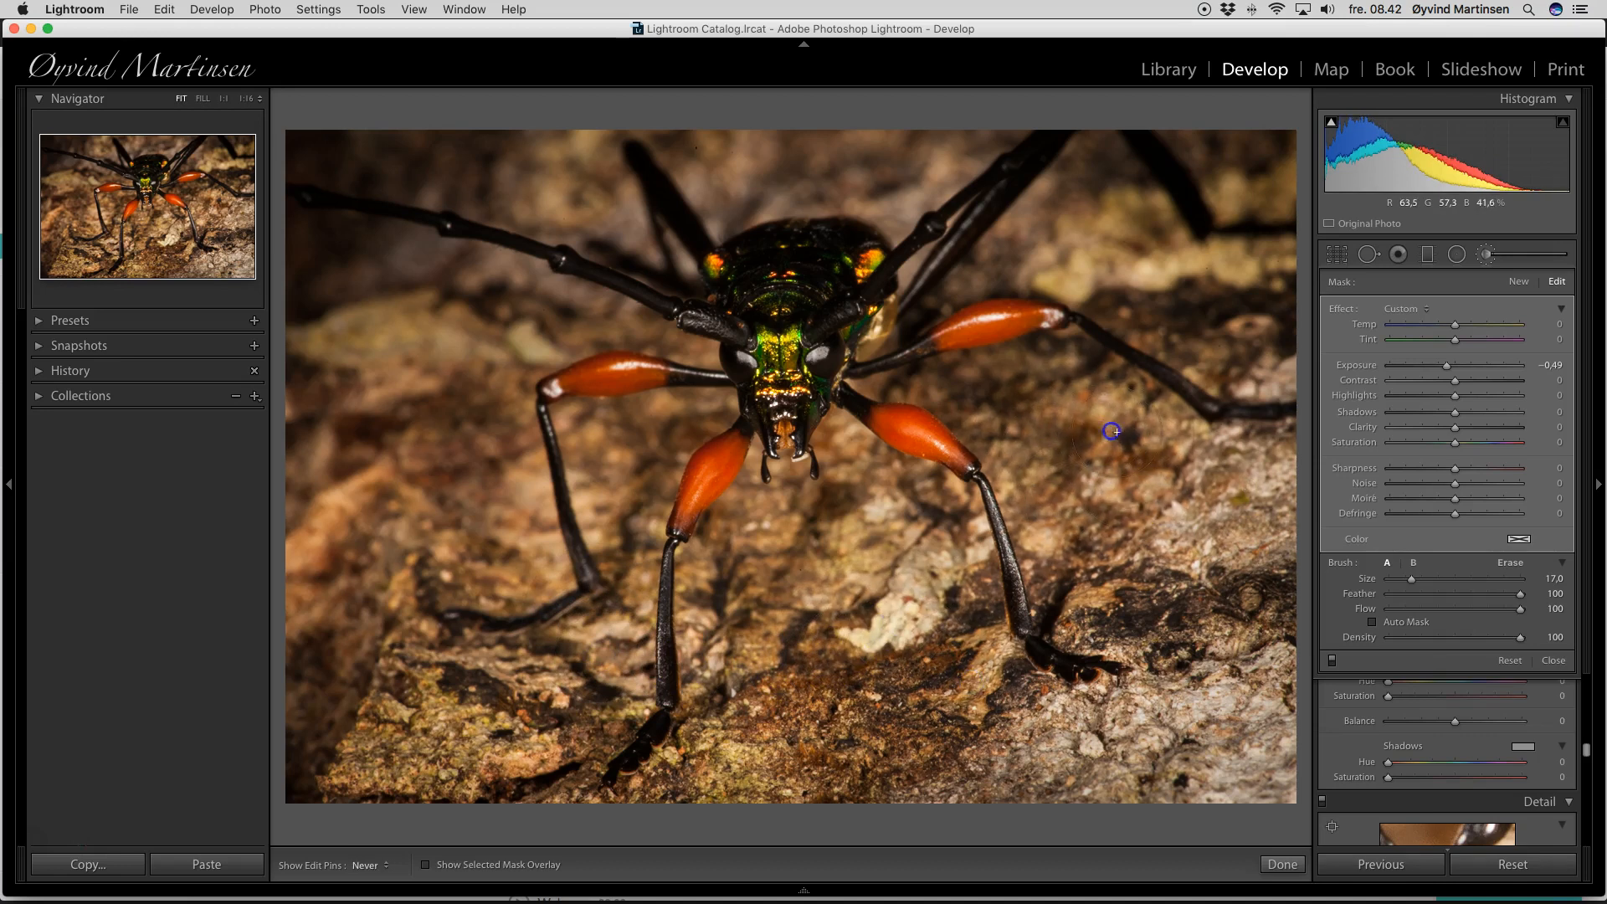
Step: Extend the same brush darkening over the bright background along the upper edge of the beetle photo
mouse_move(1091, 211)
mouse_down()
mouse_move(1260, 283)
mouse_move(1268, 321)
mouse_up()
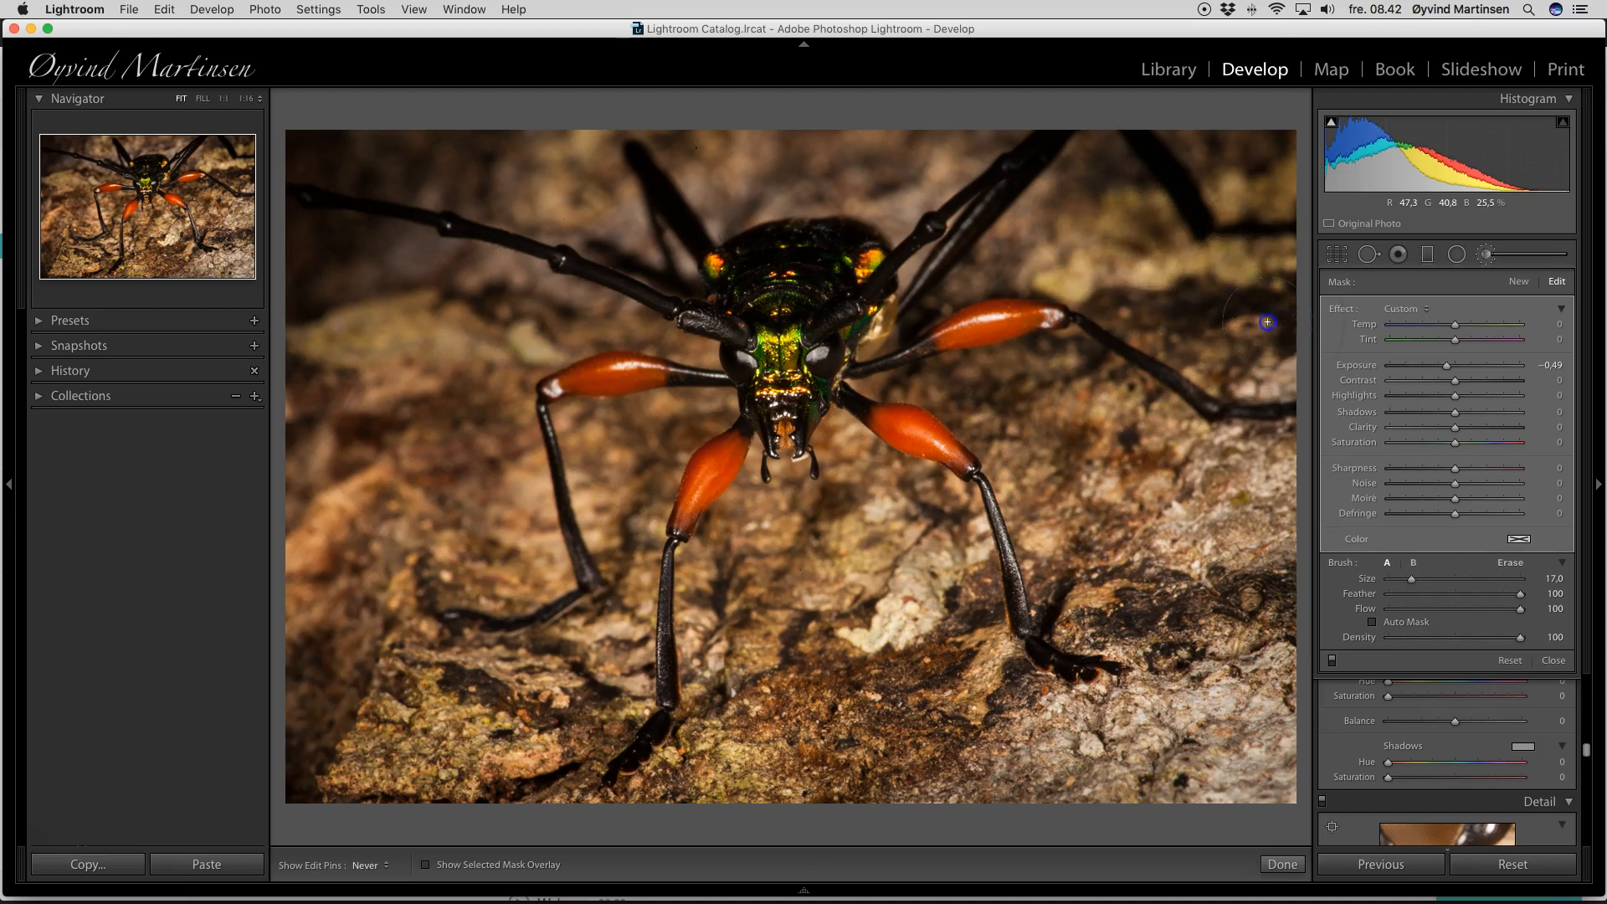
mouse_move(933, 152)
mouse_down()
mouse_move(878, 170)
mouse_move(706, 140)
mouse_up()
mouse_move(891, 178)
mouse_down()
mouse_move(843, 162)
mouse_move(756, 166)
mouse_up()
mouse_move(636, 136)
mouse_down()
mouse_move(524, 150)
mouse_move(589, 187)
mouse_move(444, 168)
mouse_up()
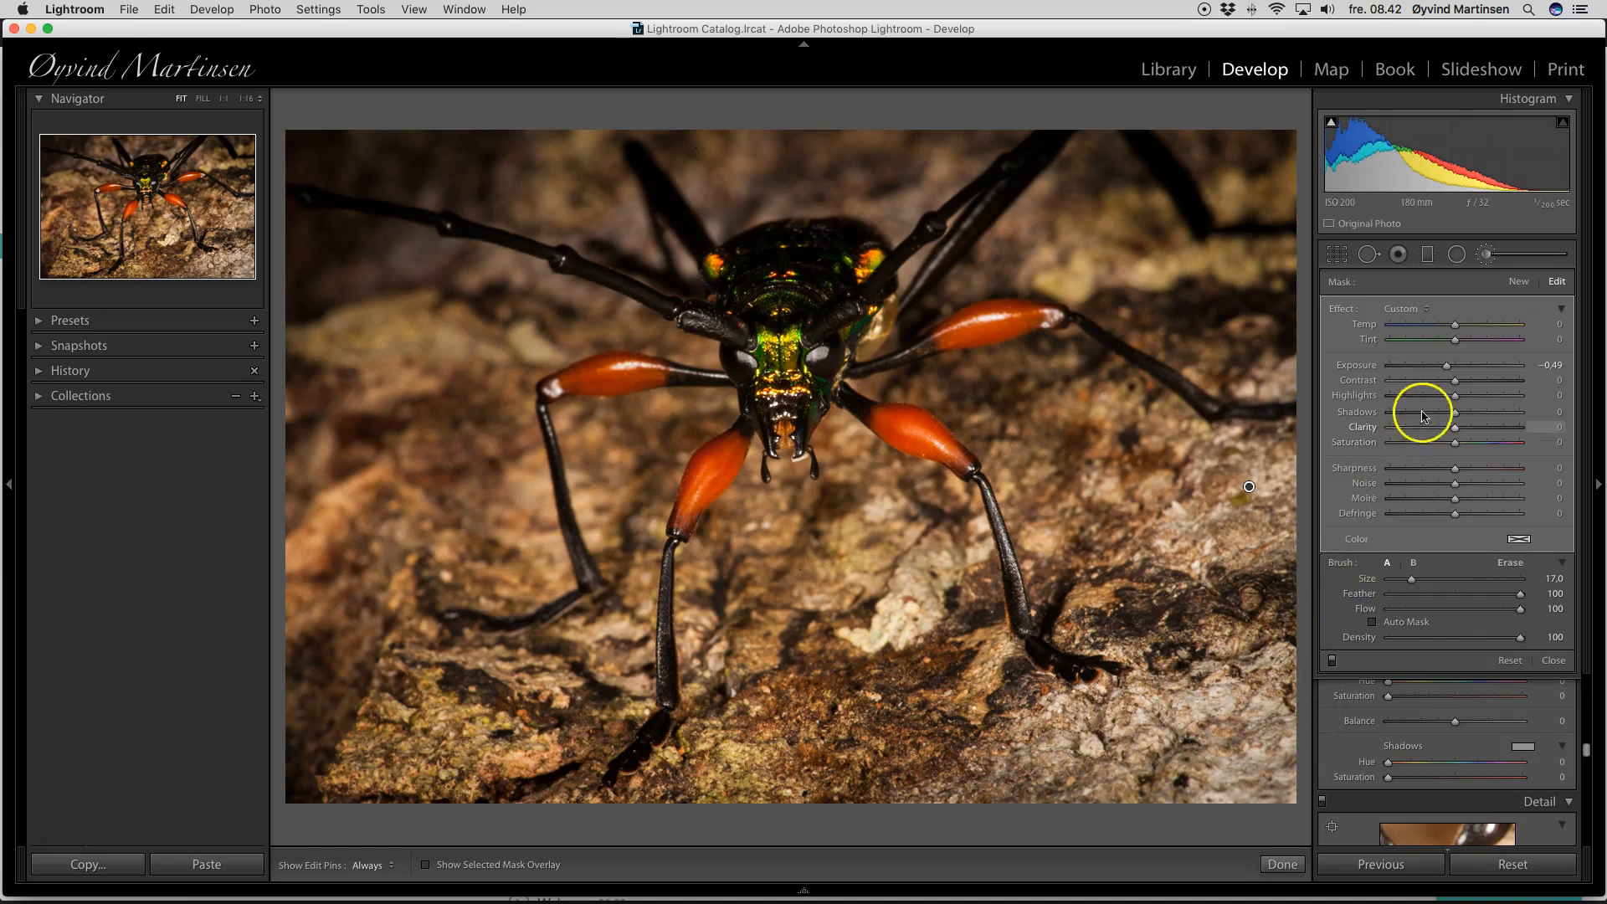
Step: Paint a new brush adjustment over the pale bark in the photo's lower-right corner with Exposure -0.15, and finish brushing
click(1519, 283)
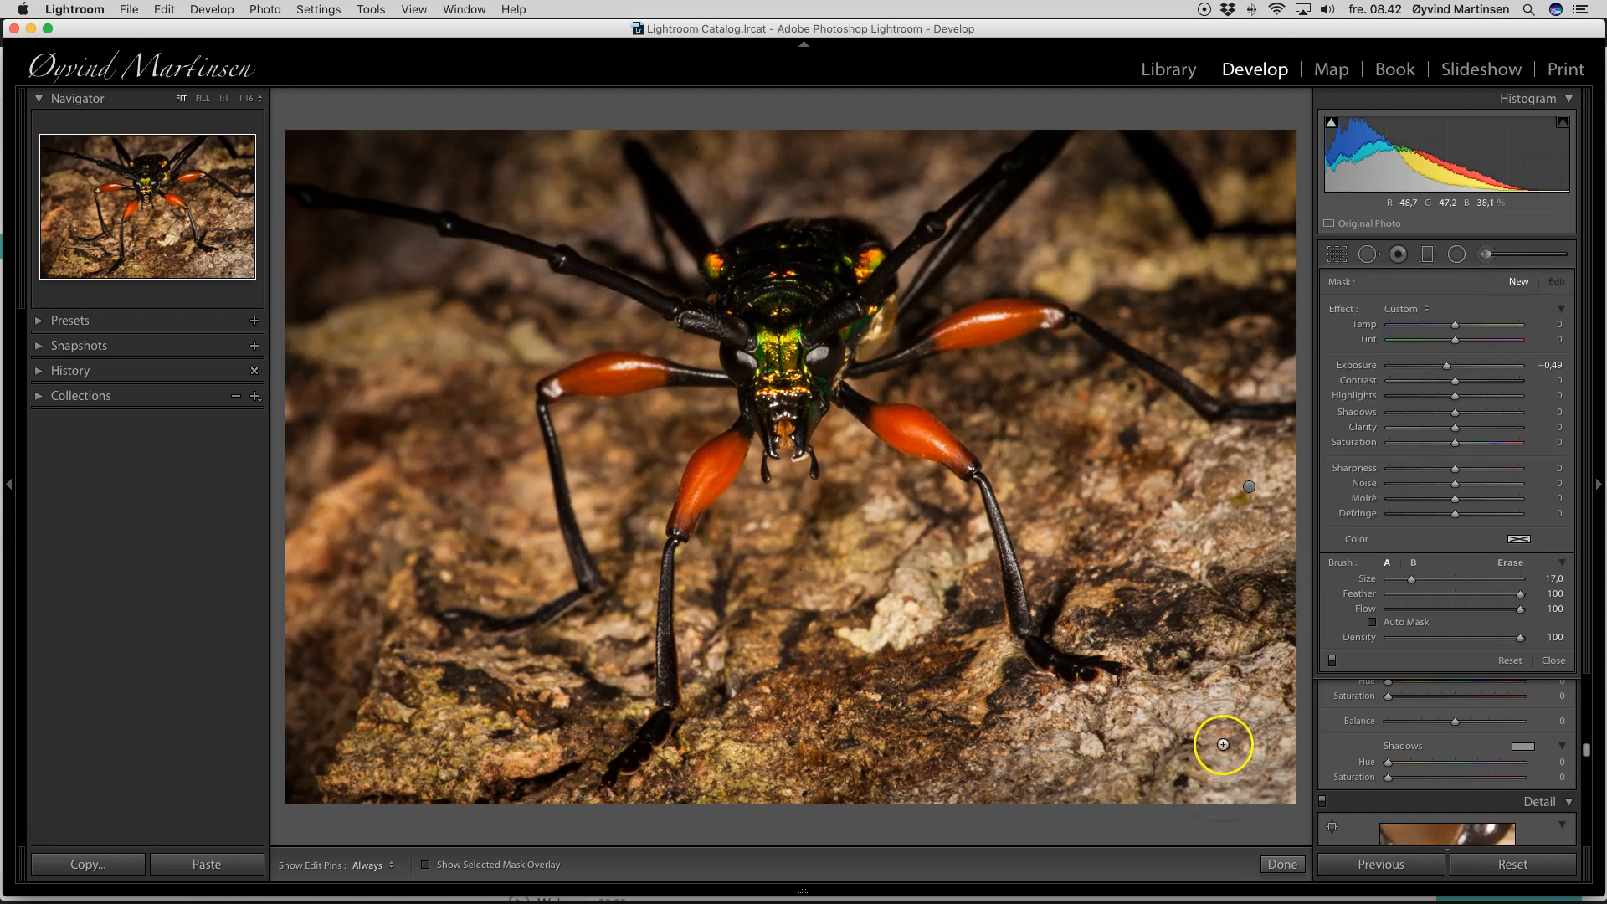
key(h)
mouse_move(1040, 762)
mouse_down()
mouse_move(1247, 669)
mouse_move(1263, 585)
mouse_move(1226, 535)
mouse_move(1248, 475)
mouse_move(1197, 592)
mouse_up()
drag(1224, 763, 1225, 760)
key(h)
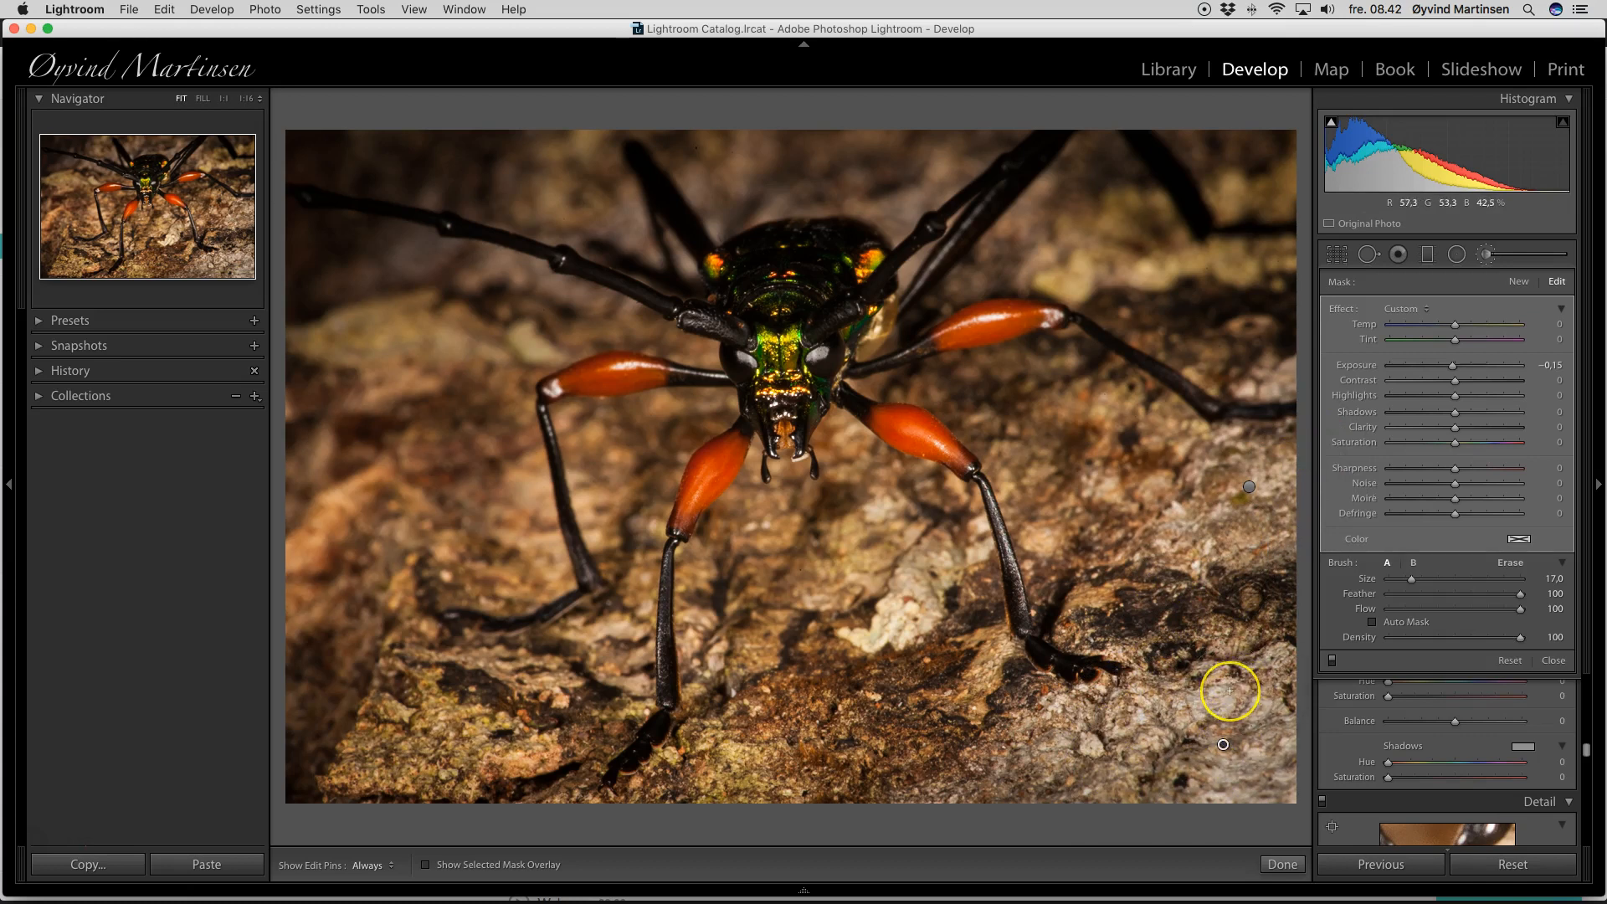
mouse_move(1229, 699)
mouse_down()
mouse_move(1194, 631)
mouse_move(1171, 713)
mouse_move(1174, 625)
mouse_move(1182, 714)
mouse_move(1200, 654)
mouse_move(1249, 658)
mouse_move(1207, 653)
mouse_up()
click(1558, 664)
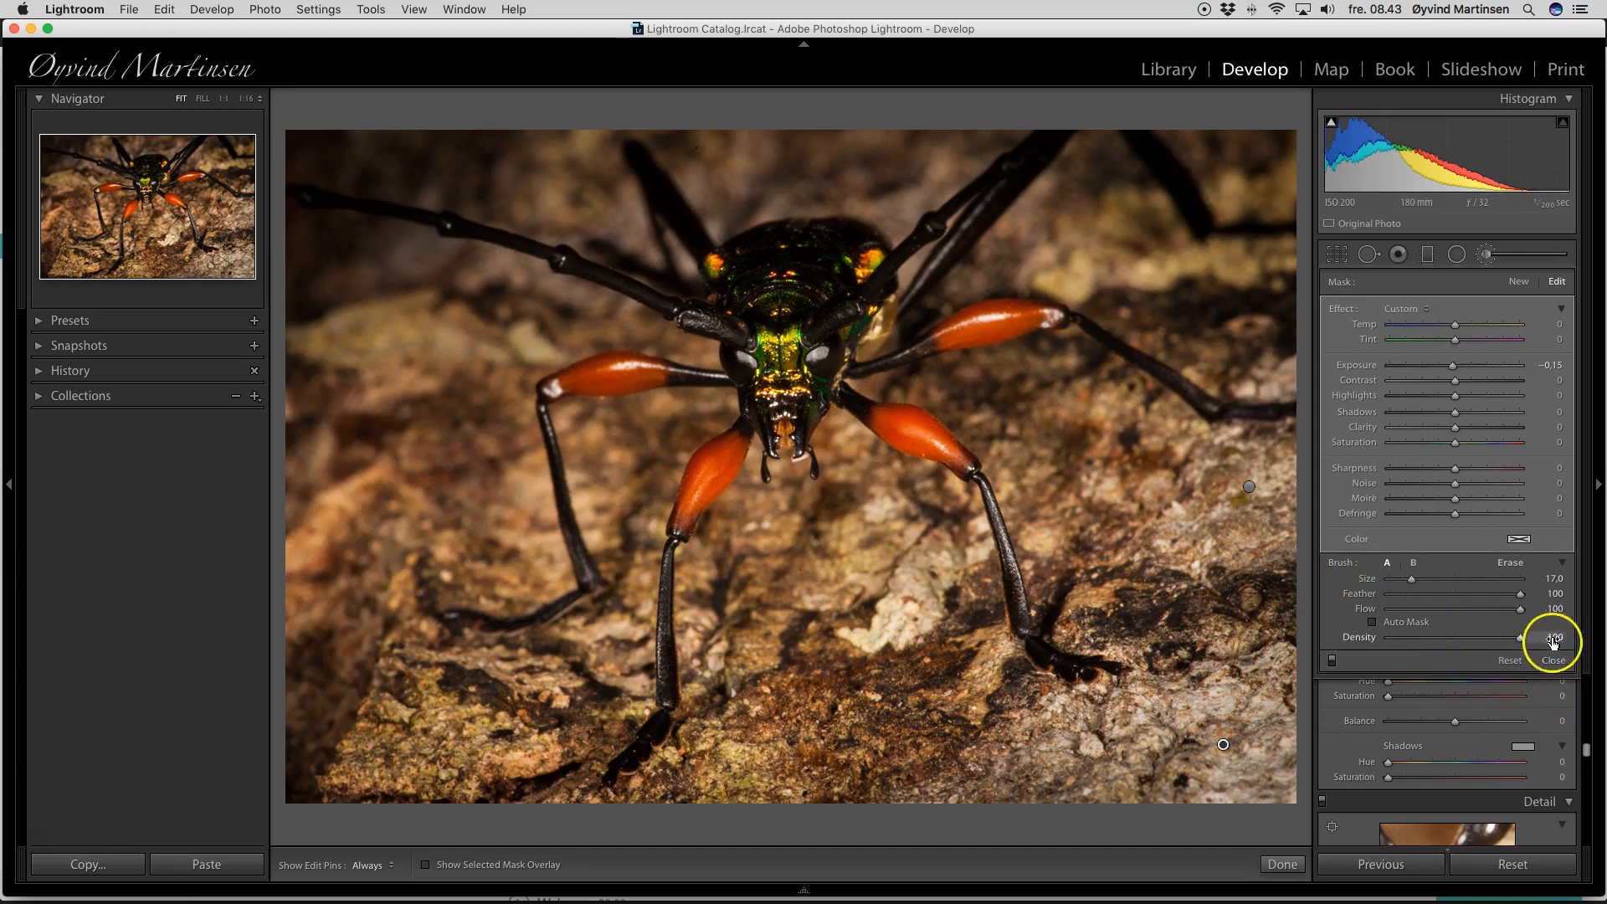
click(1555, 661)
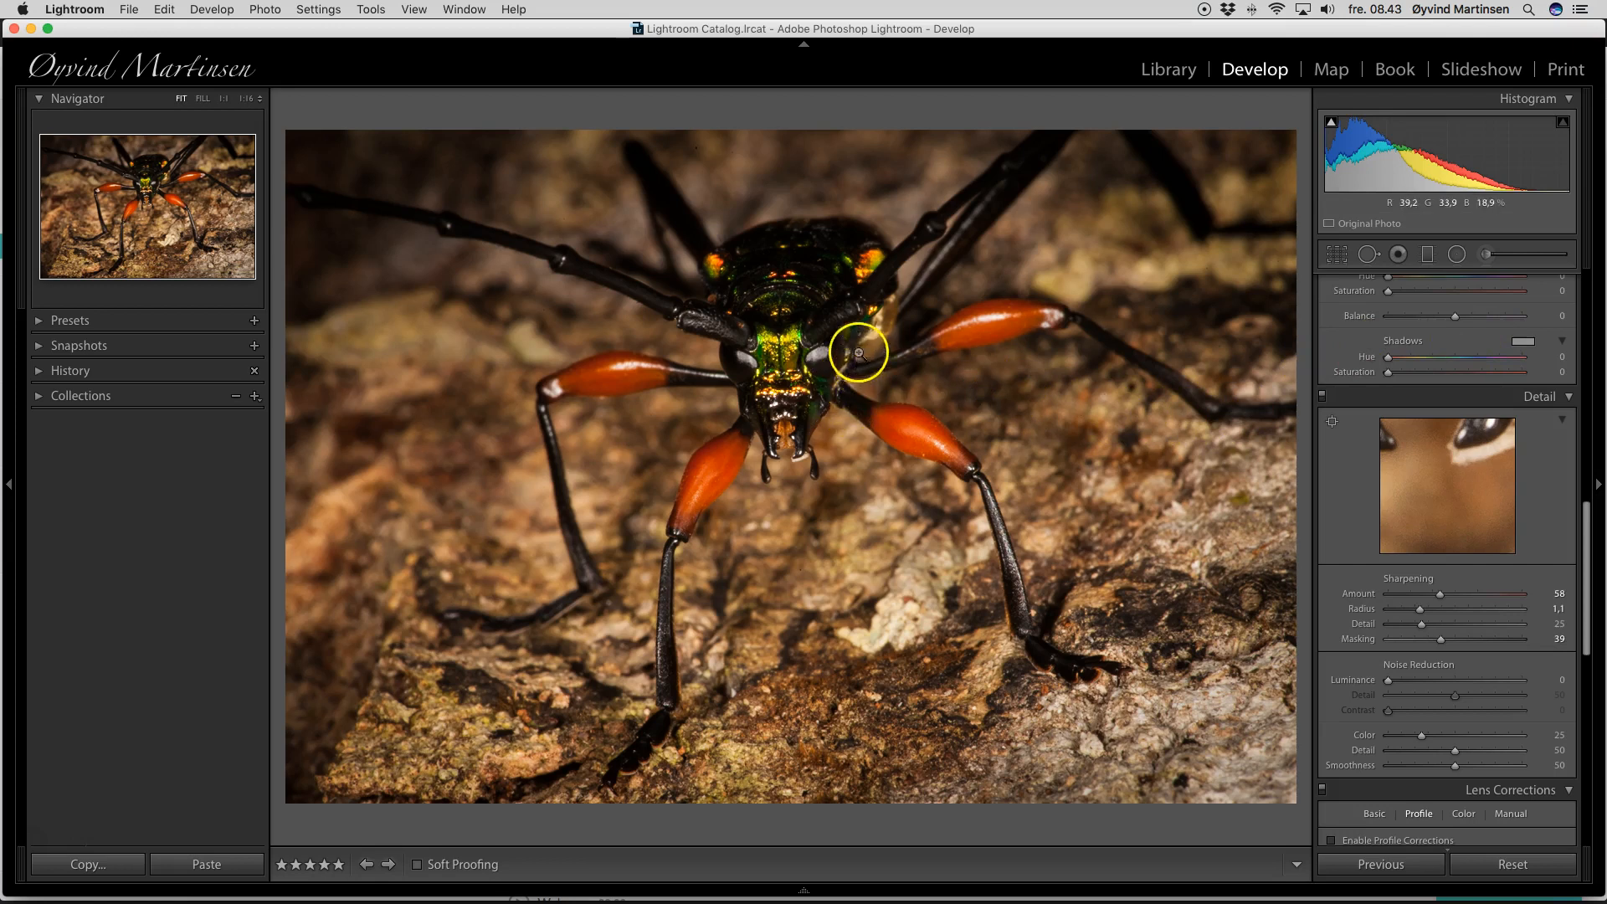
Step: Heal the two dark dust spots in the background above the beetle's head with Spot Removal at sizes 18 and 24
click(700, 157)
drag(700, 157, 750, 304)
click(1367, 256)
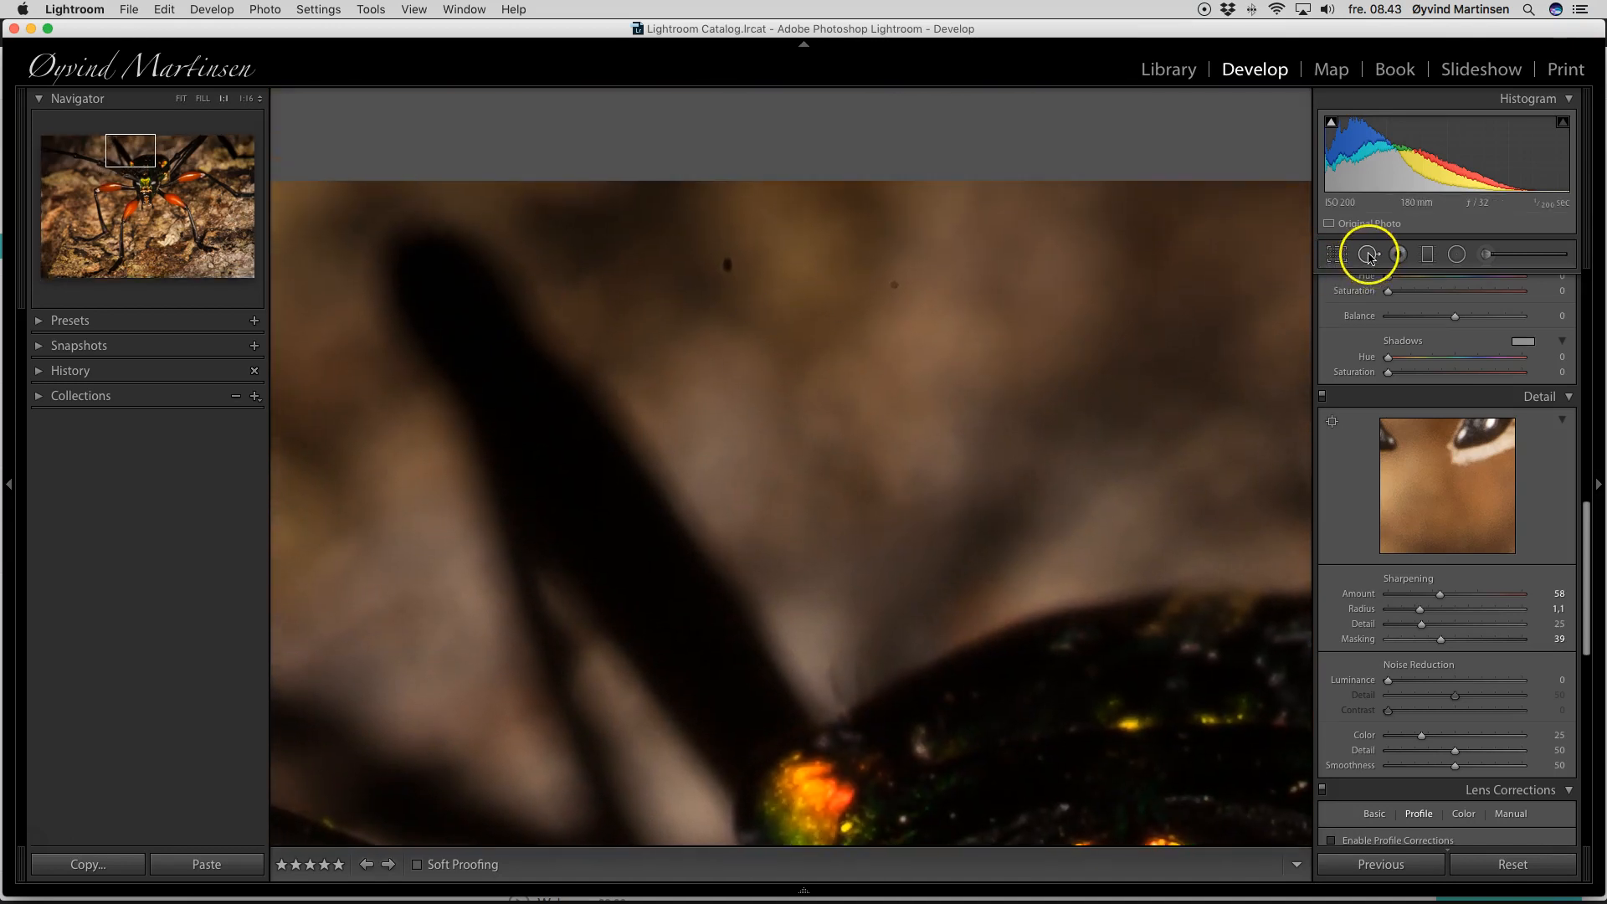
click(1369, 256)
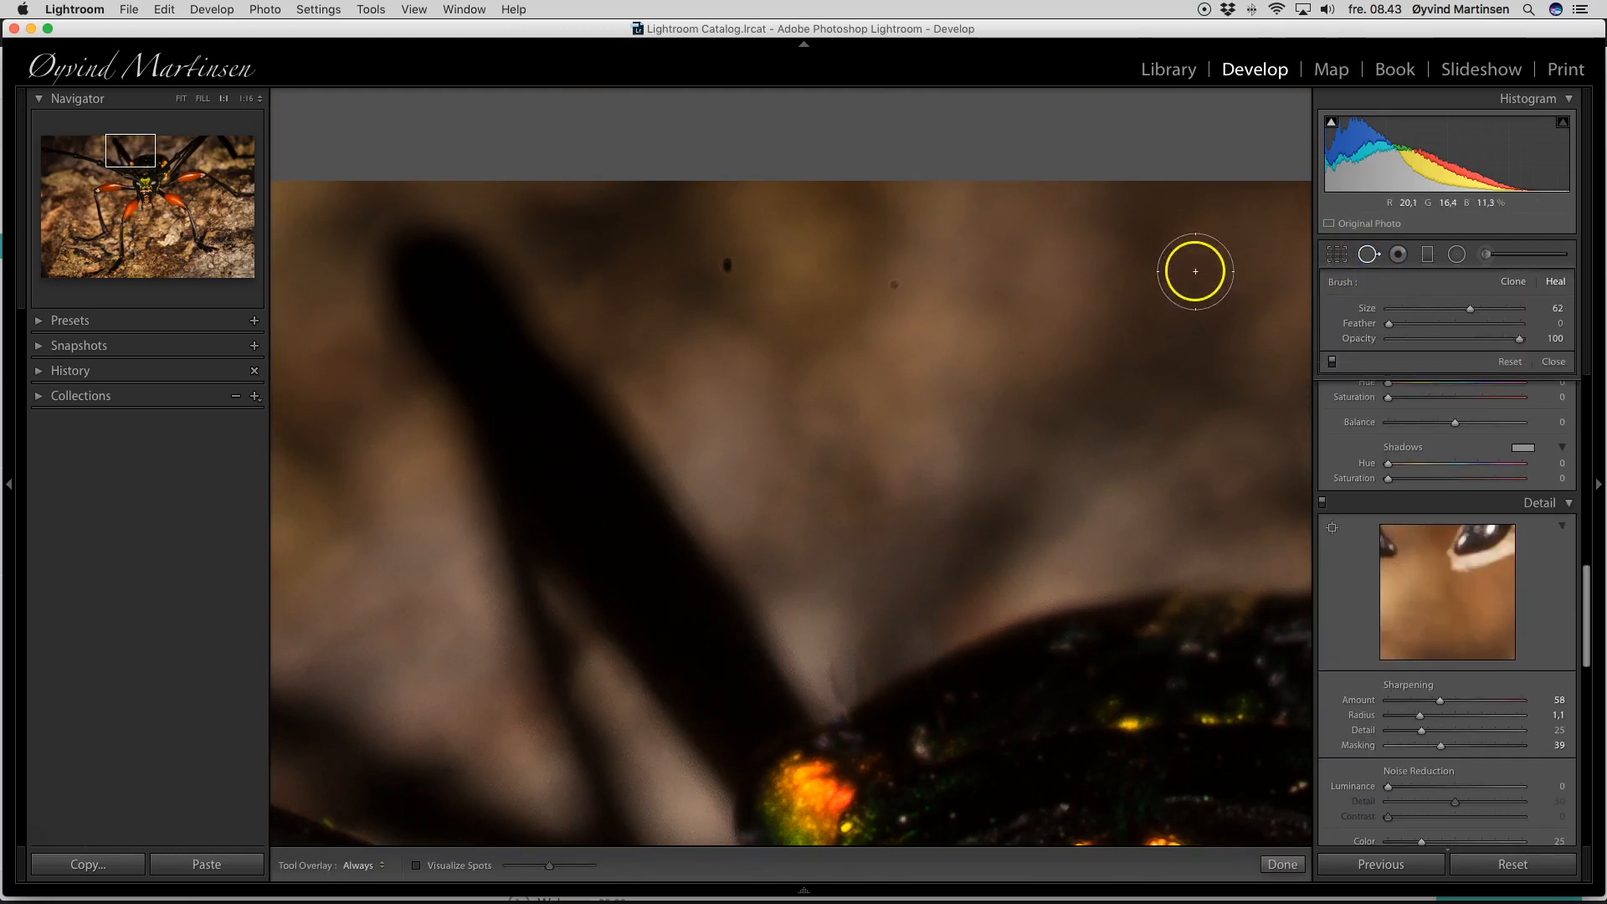
scroll(1190, 297, down, 3)
scroll(1190, 297, down, 3)
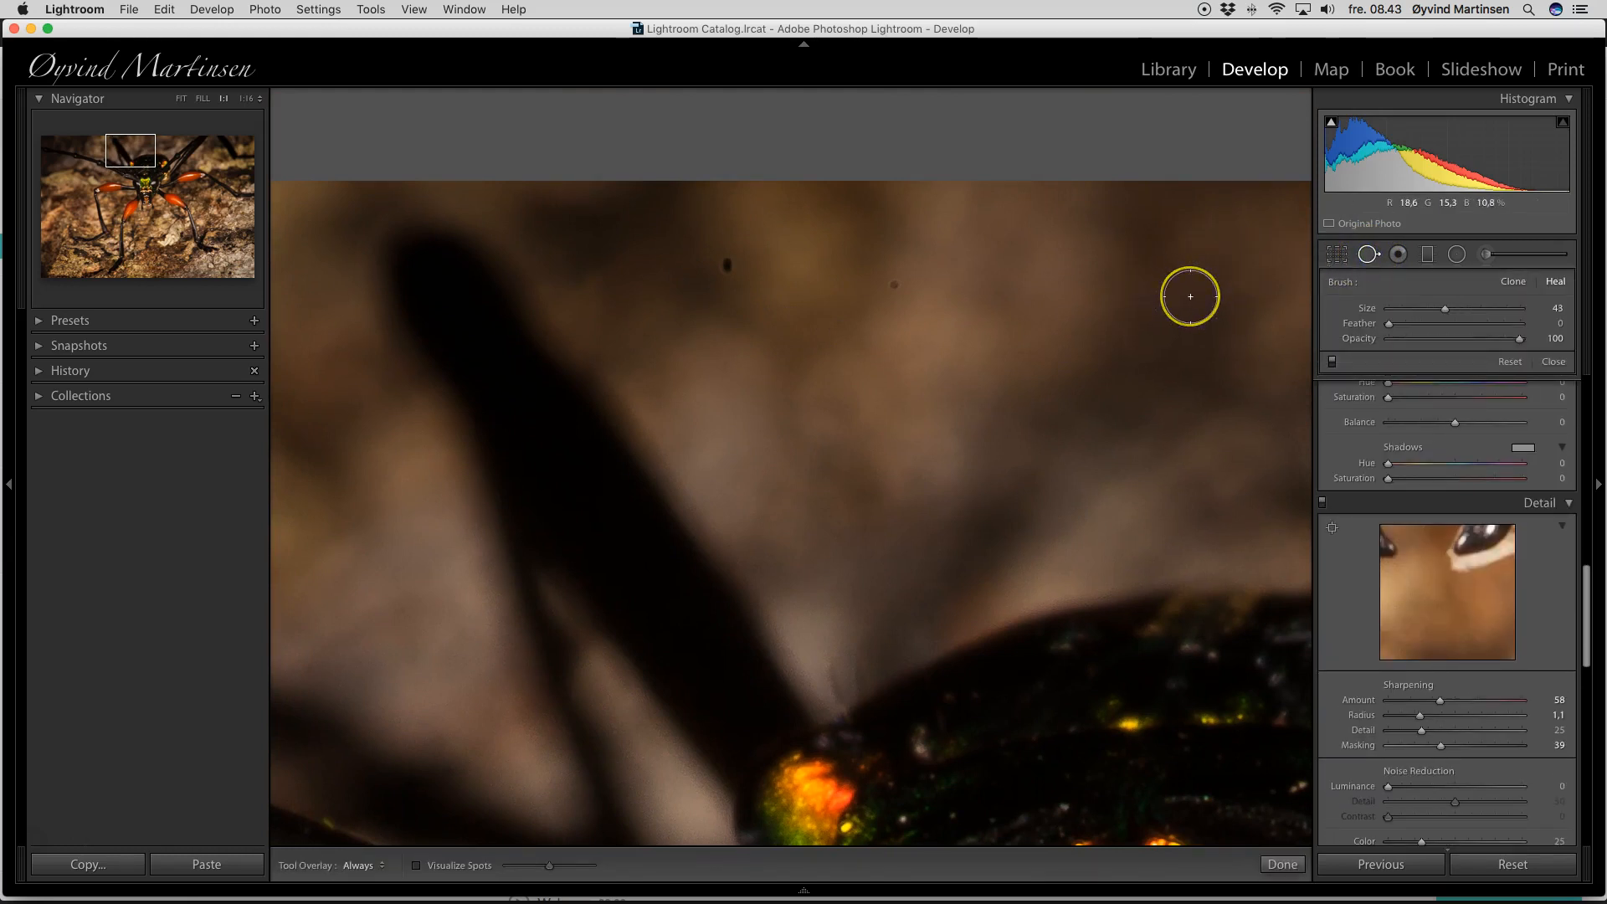
drag(1435, 309, 1413, 309)
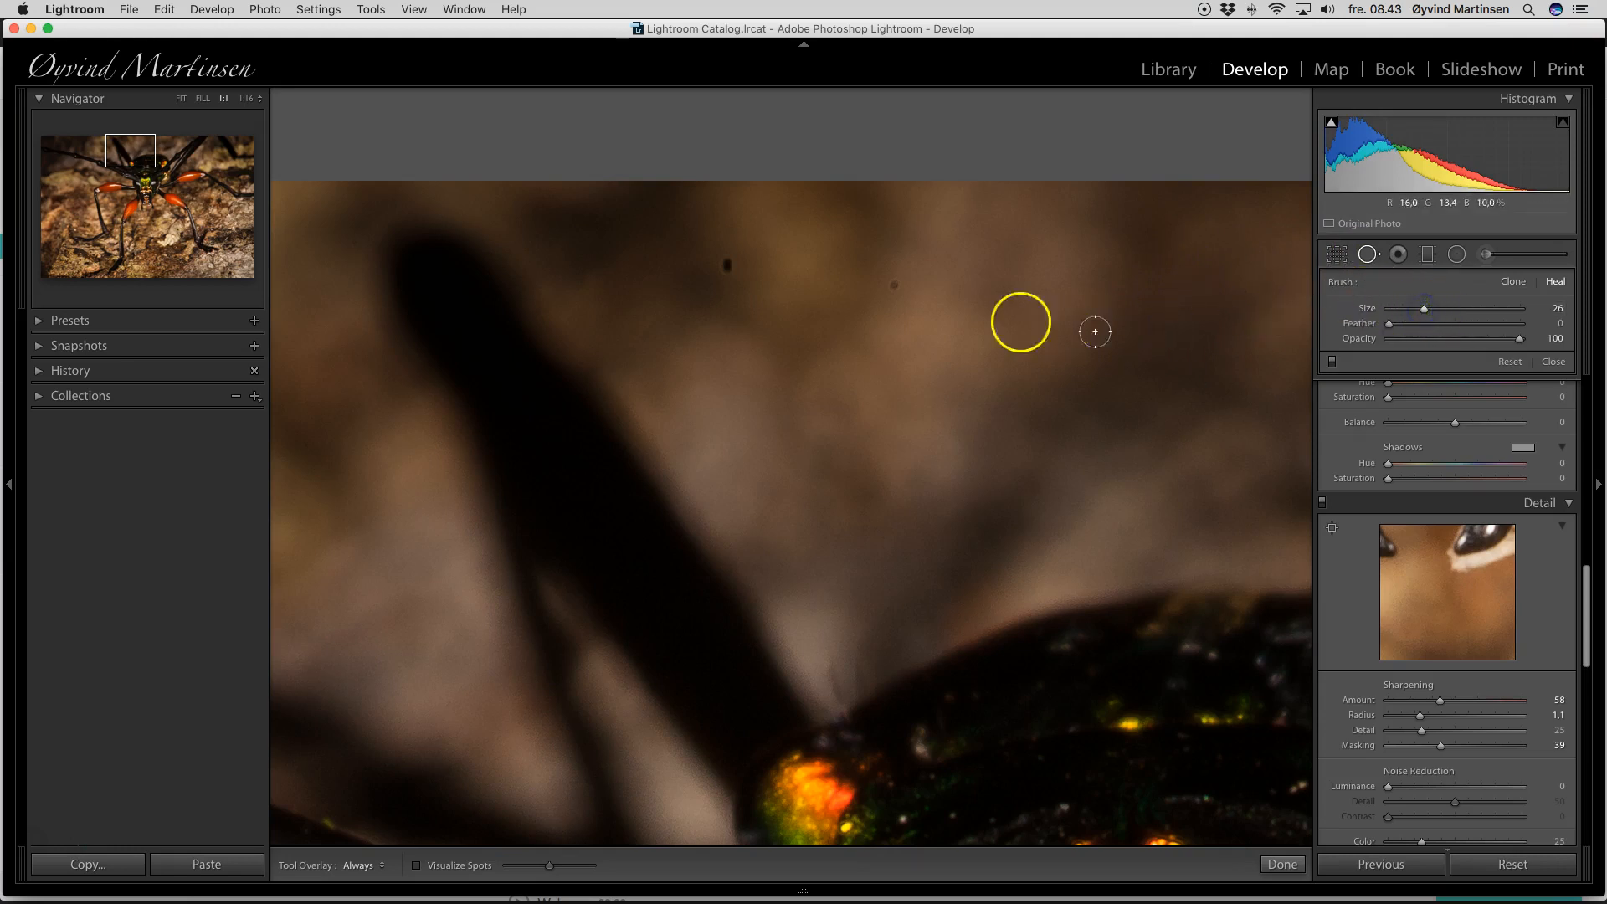
click(896, 287)
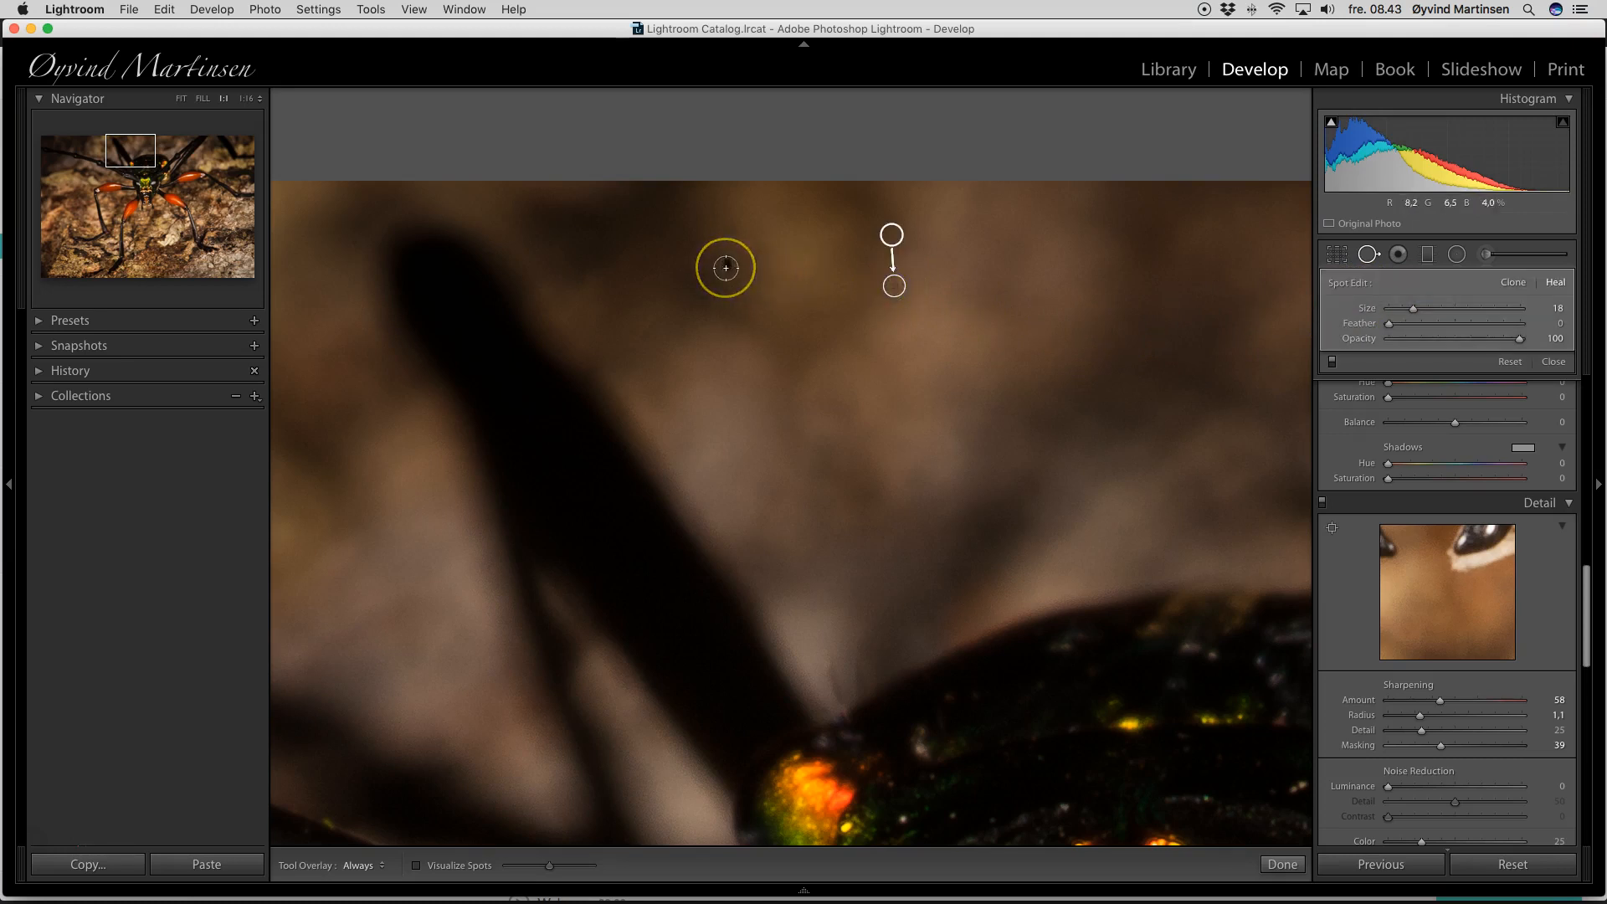
click(726, 265)
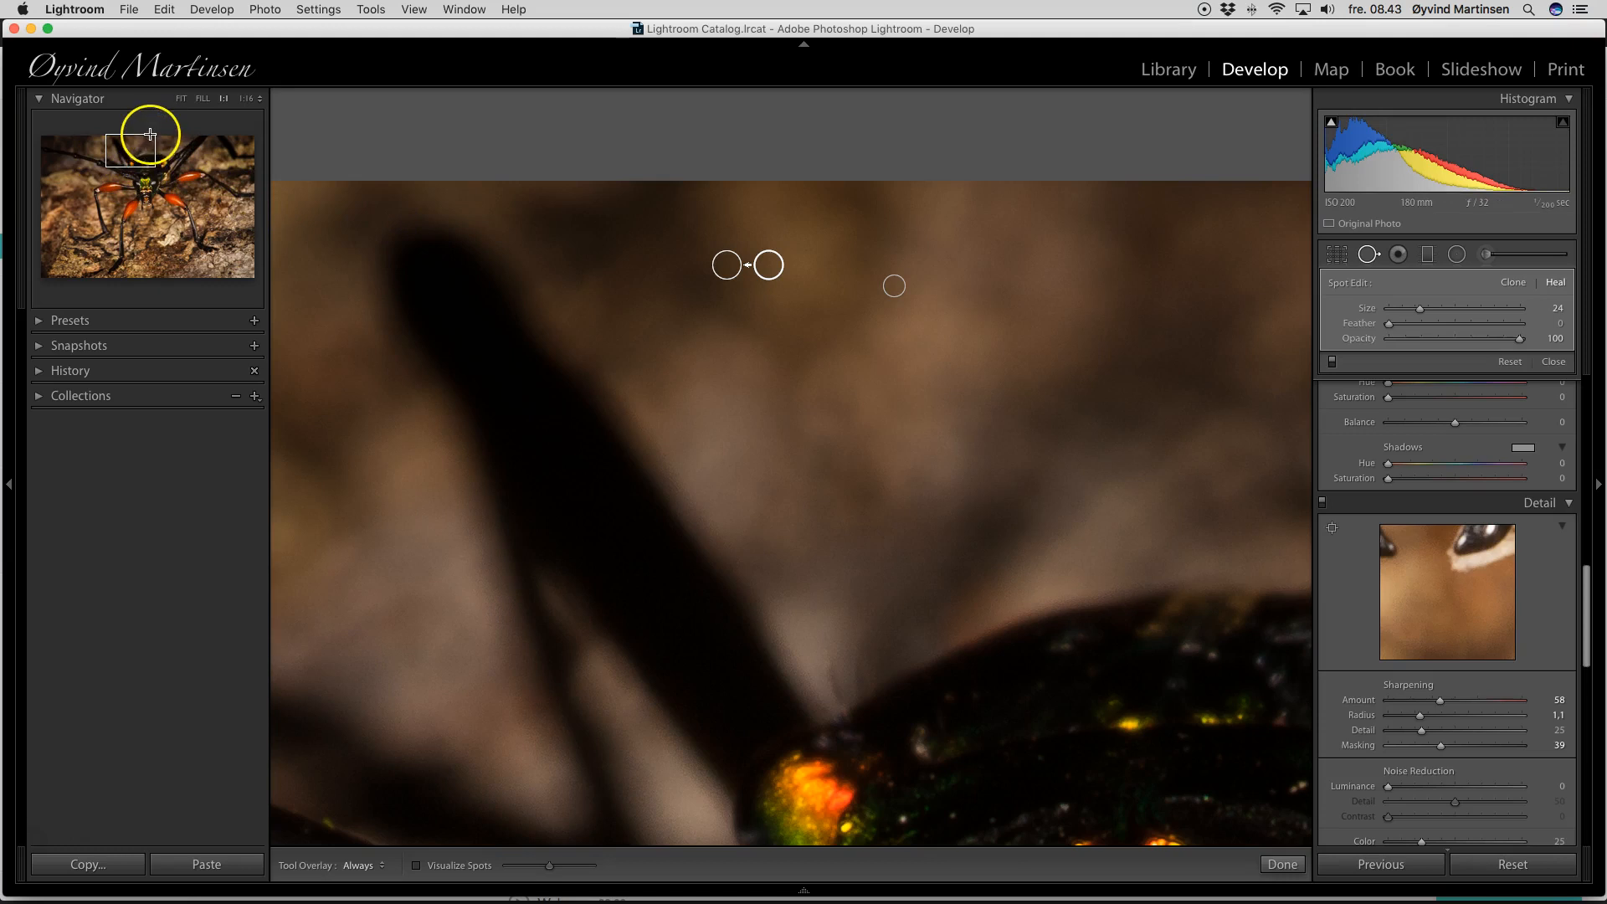
Step: Heal the two dust spots above and below the beetle's long antenna in the photo's upper-left area, using size 18 for the lower one
click(86, 151)
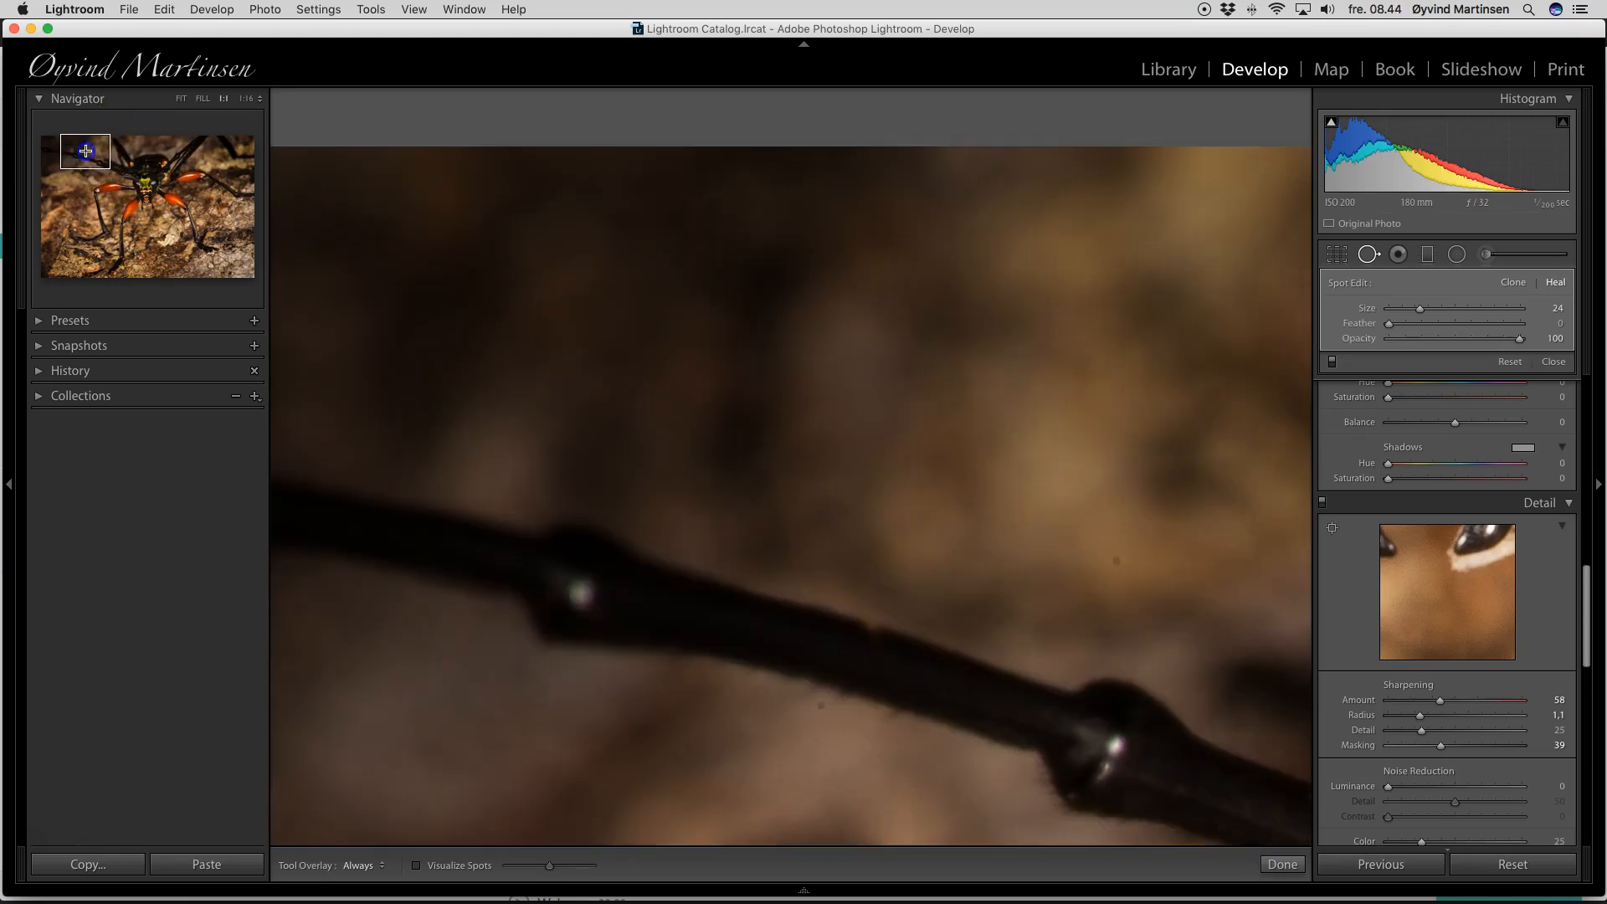
click(1120, 565)
scroll(822, 706, down, 2)
click(820, 706)
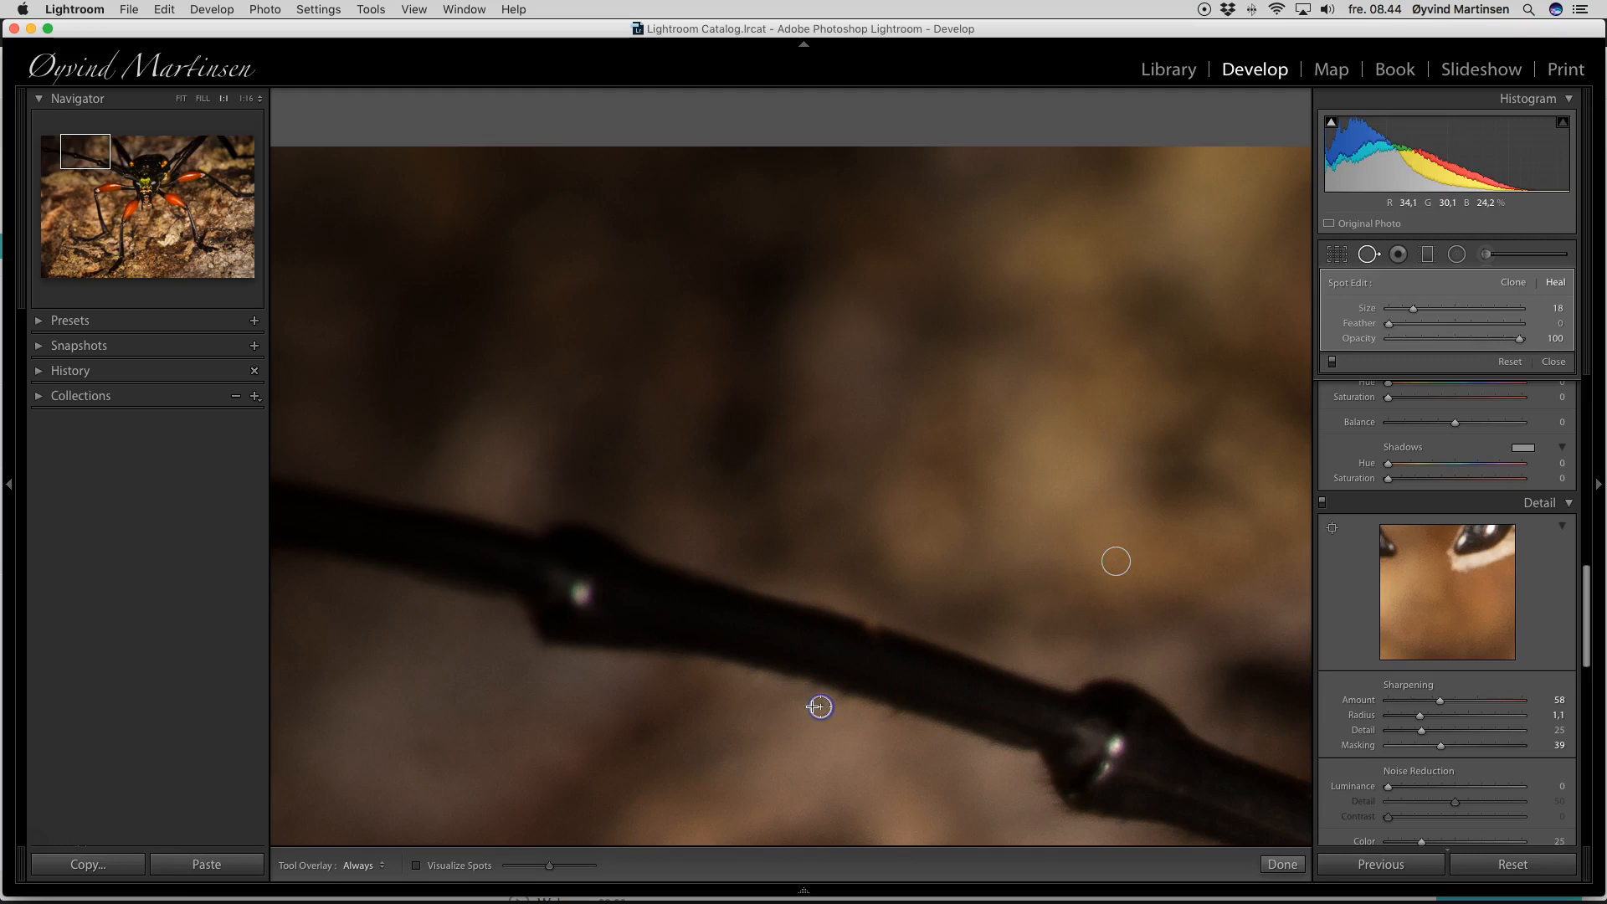
Step: Heal the remaining dust spots in the left background above the orange leg at size 18, and finish spot removal with the whole photo in view
click(50, 152)
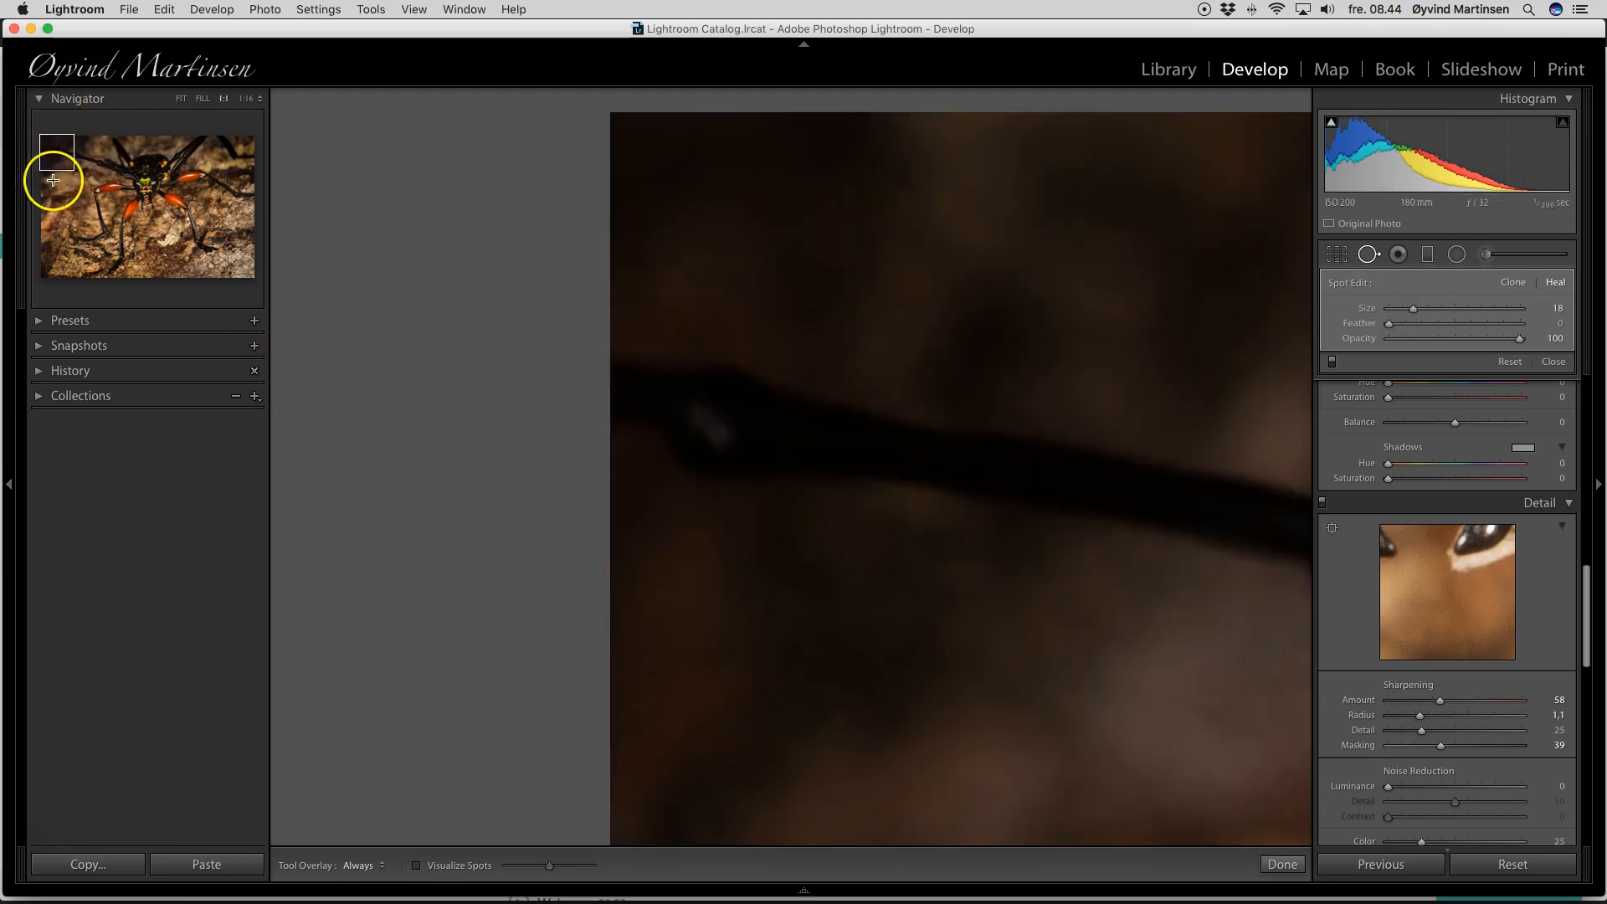
click(52, 180)
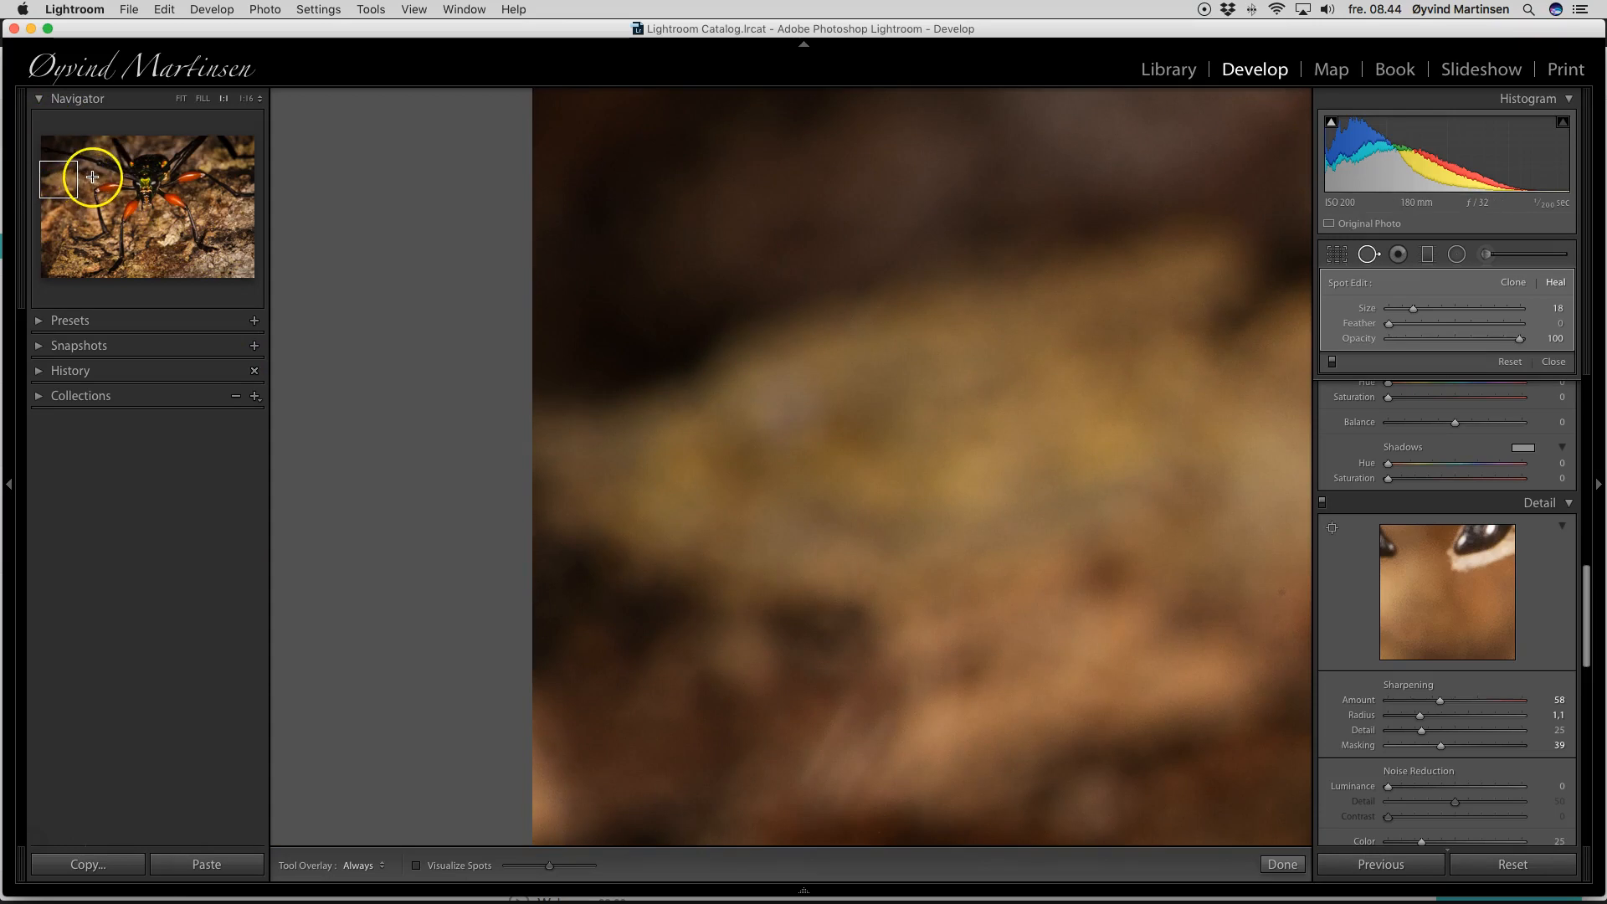
click(1287, 599)
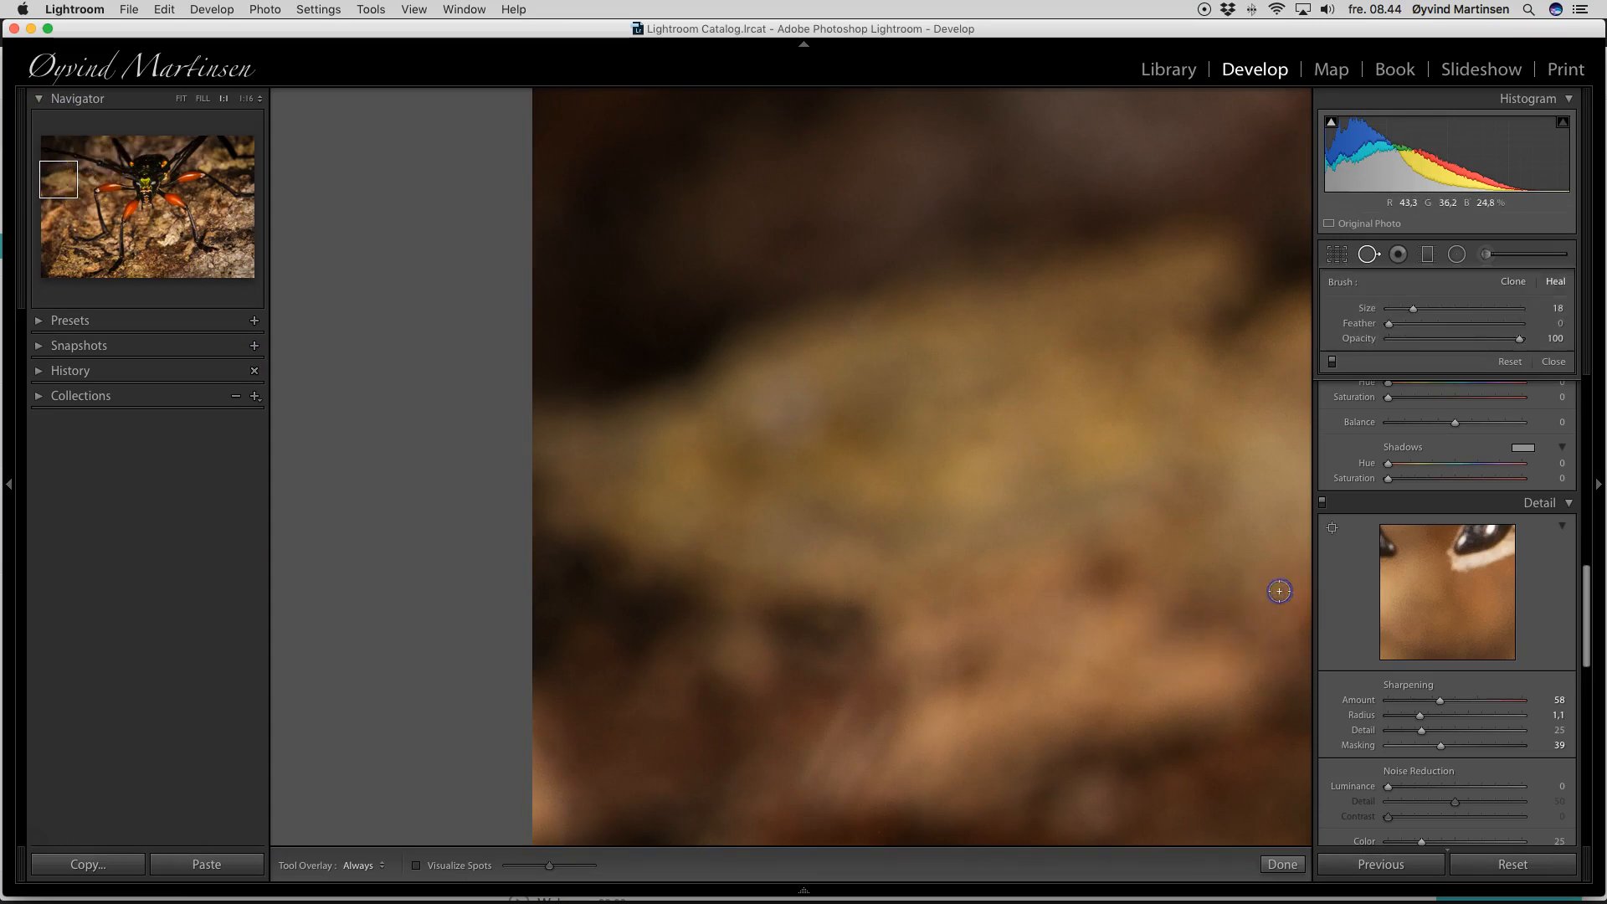
click(94, 178)
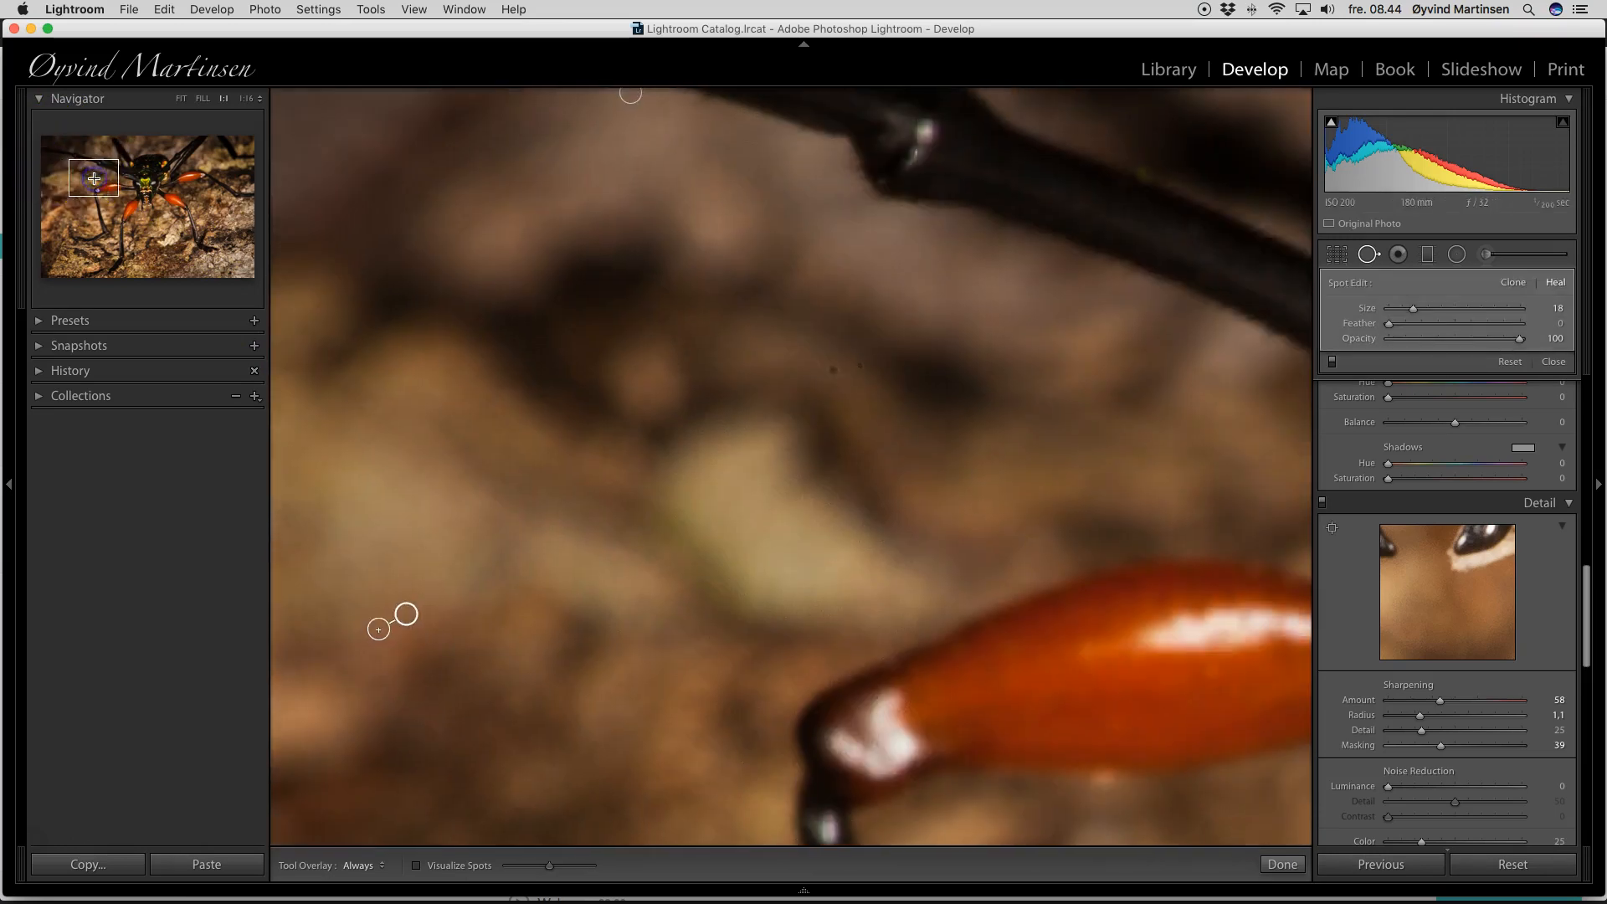
click(833, 371)
click(833, 370)
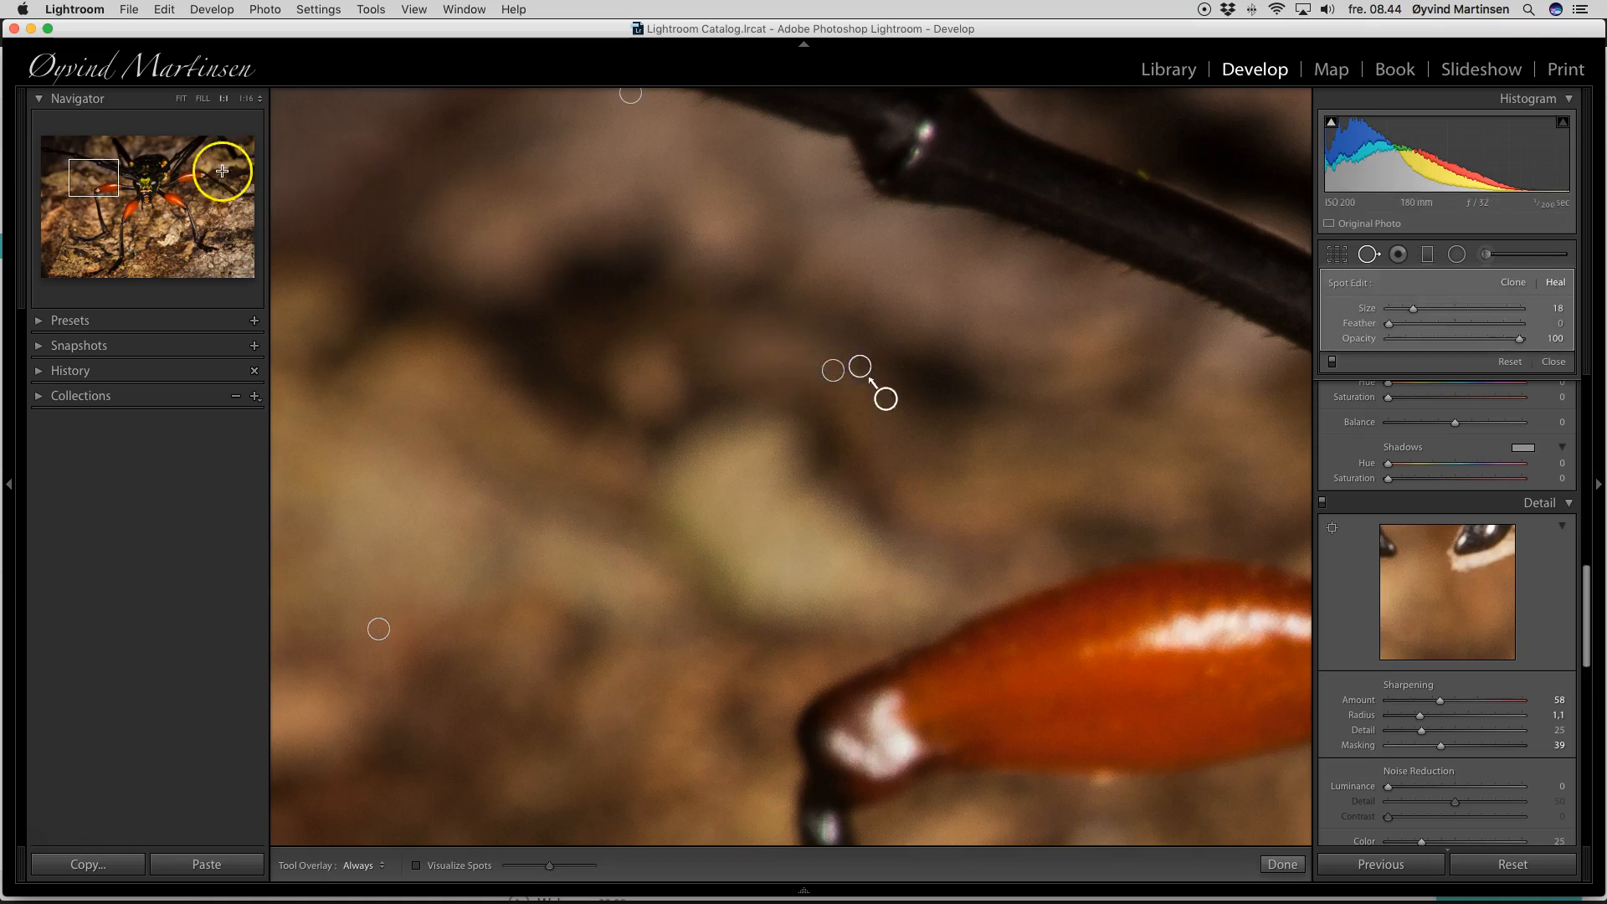
click(185, 102)
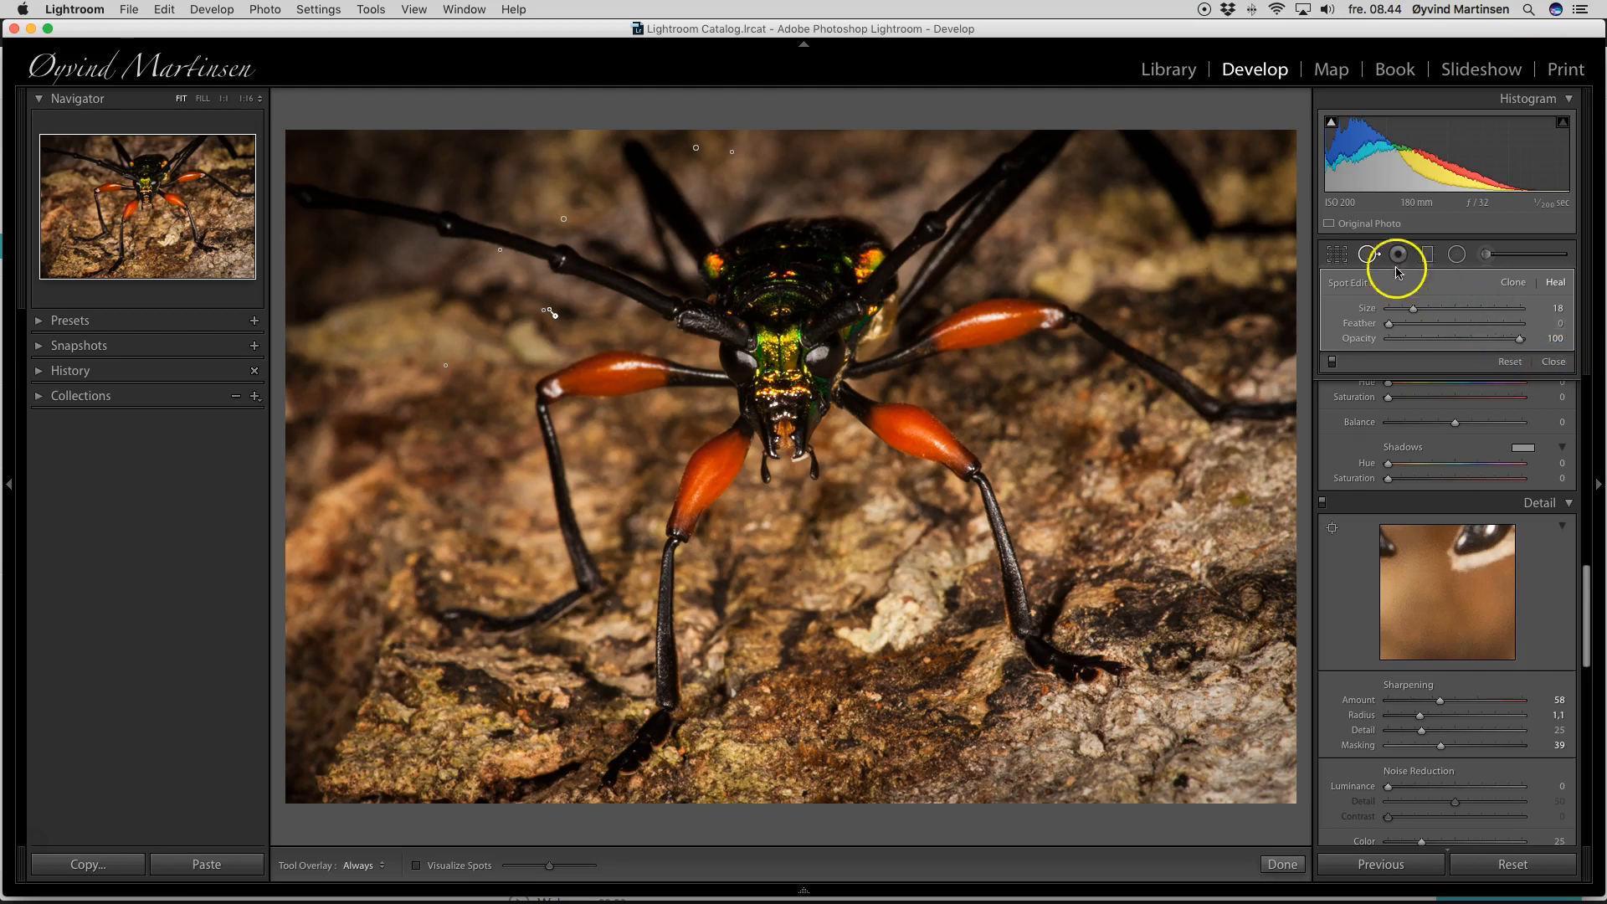
click(1554, 362)
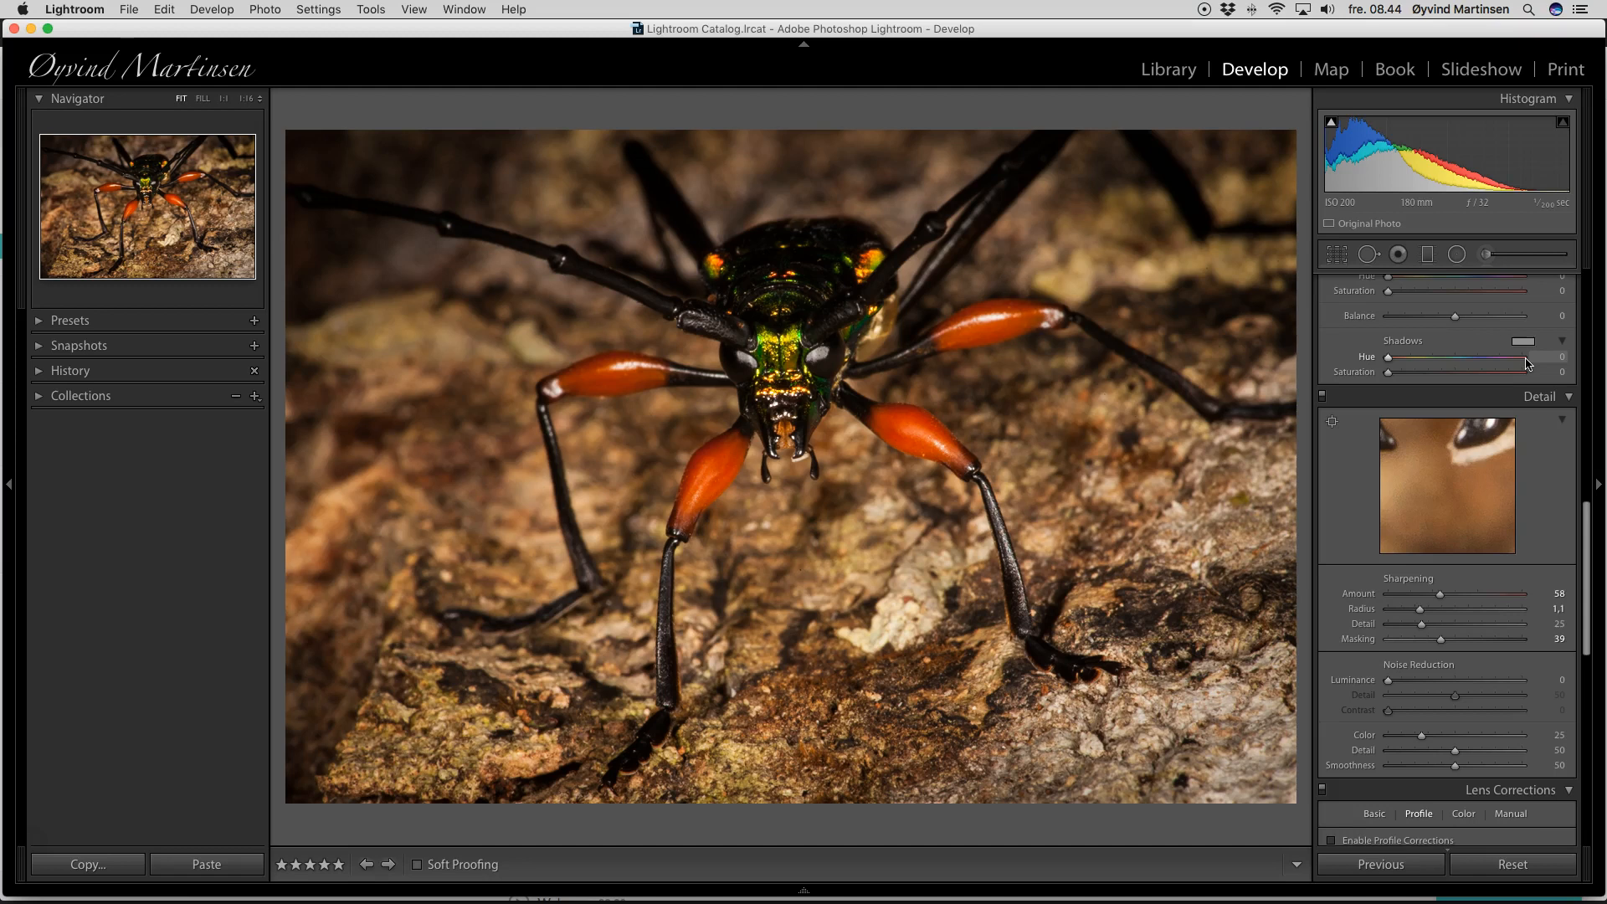
Step: Preview the beetle photo with the interface blacked out, and restore the normal display
key(l)
key(l)
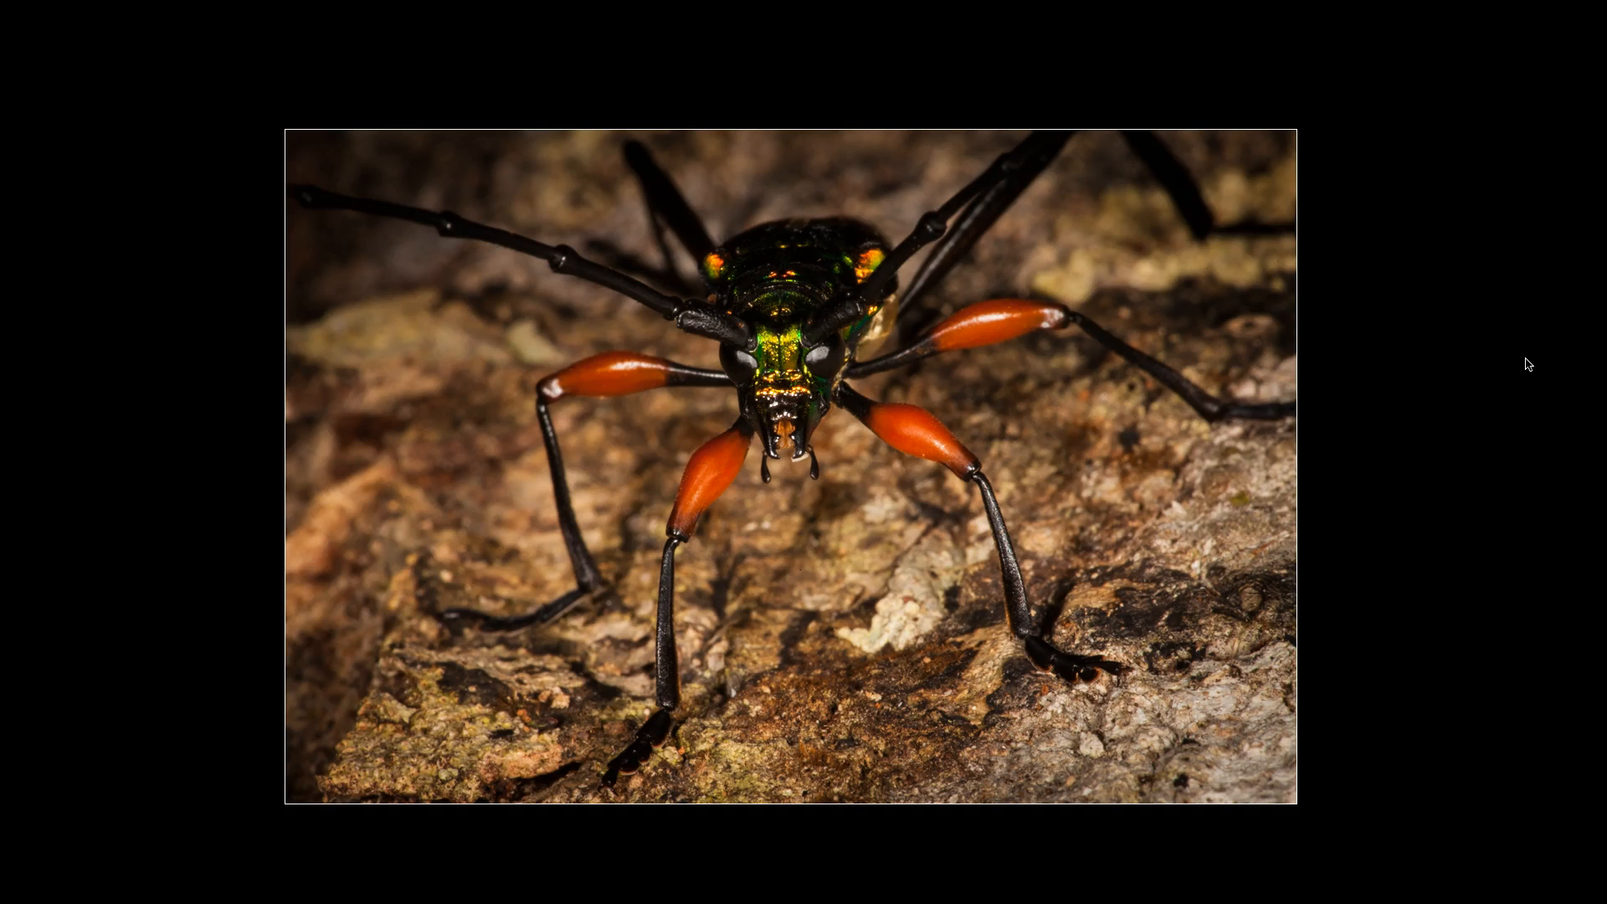
key(l)
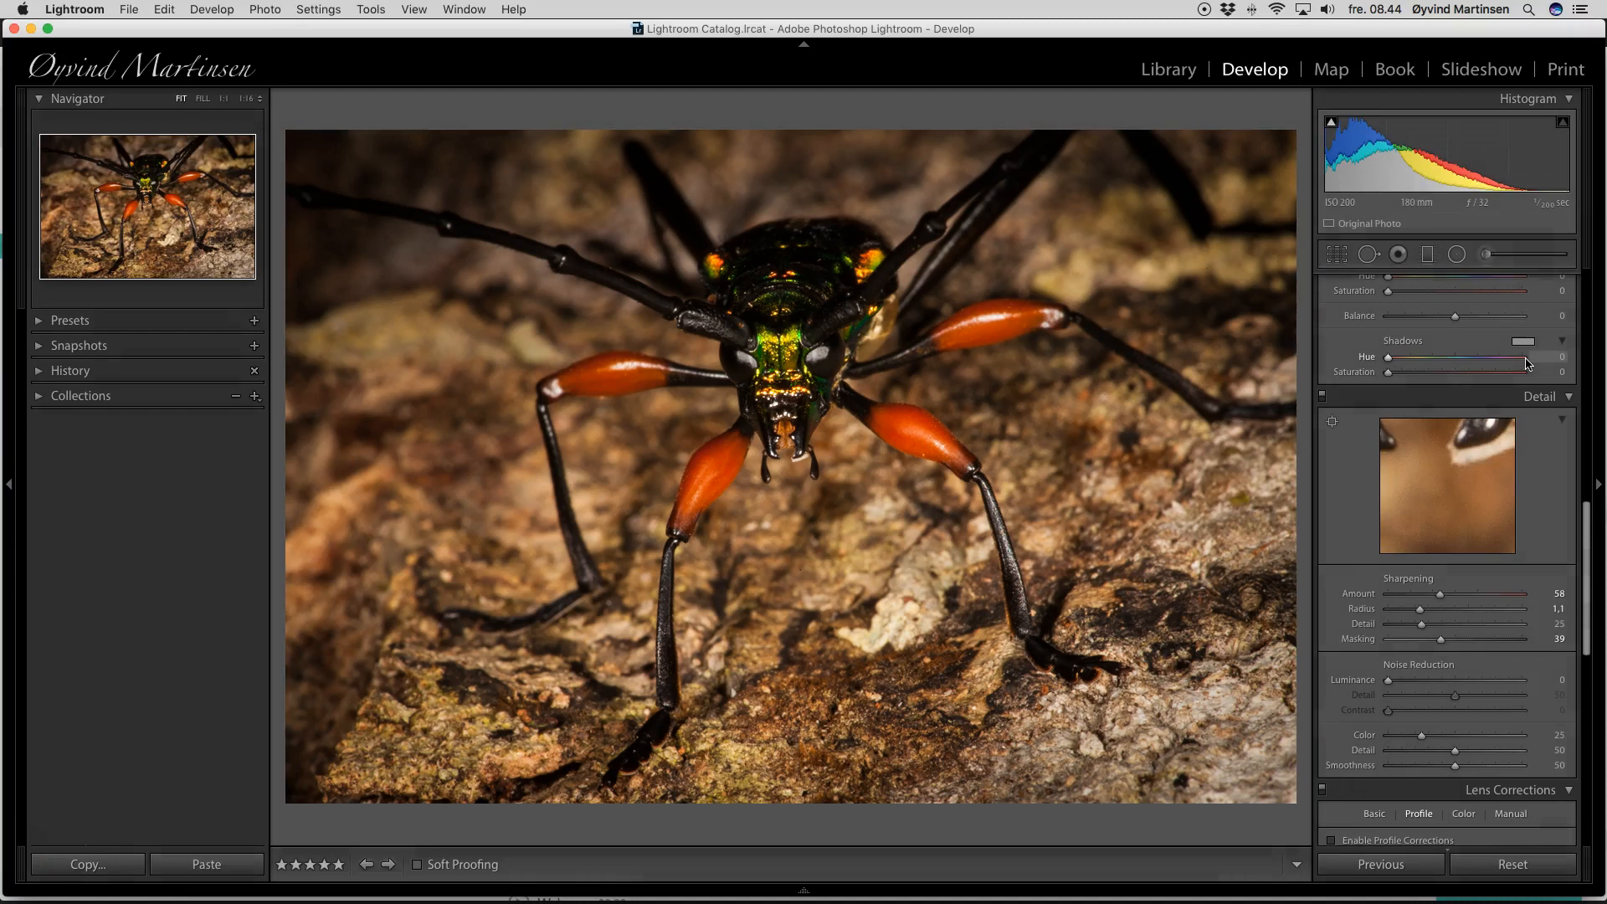
Step: Go to the lizard photo and crop it slightly tighter around the lizard, keeping the original aspect ratio
key(Right)
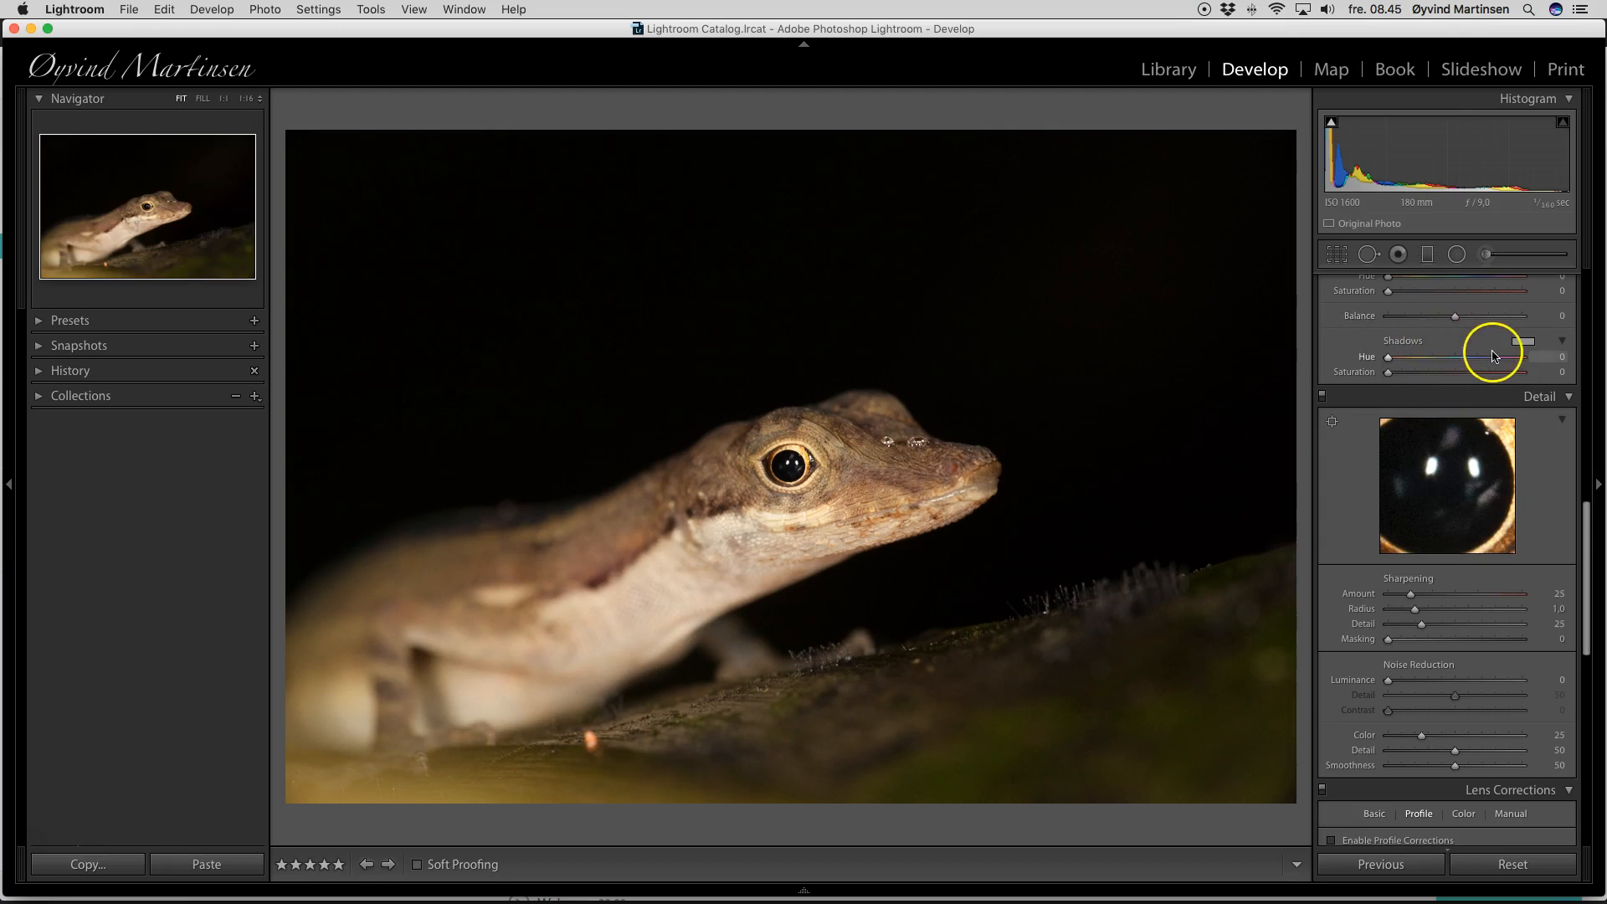
scroll(1495, 356, up, 15)
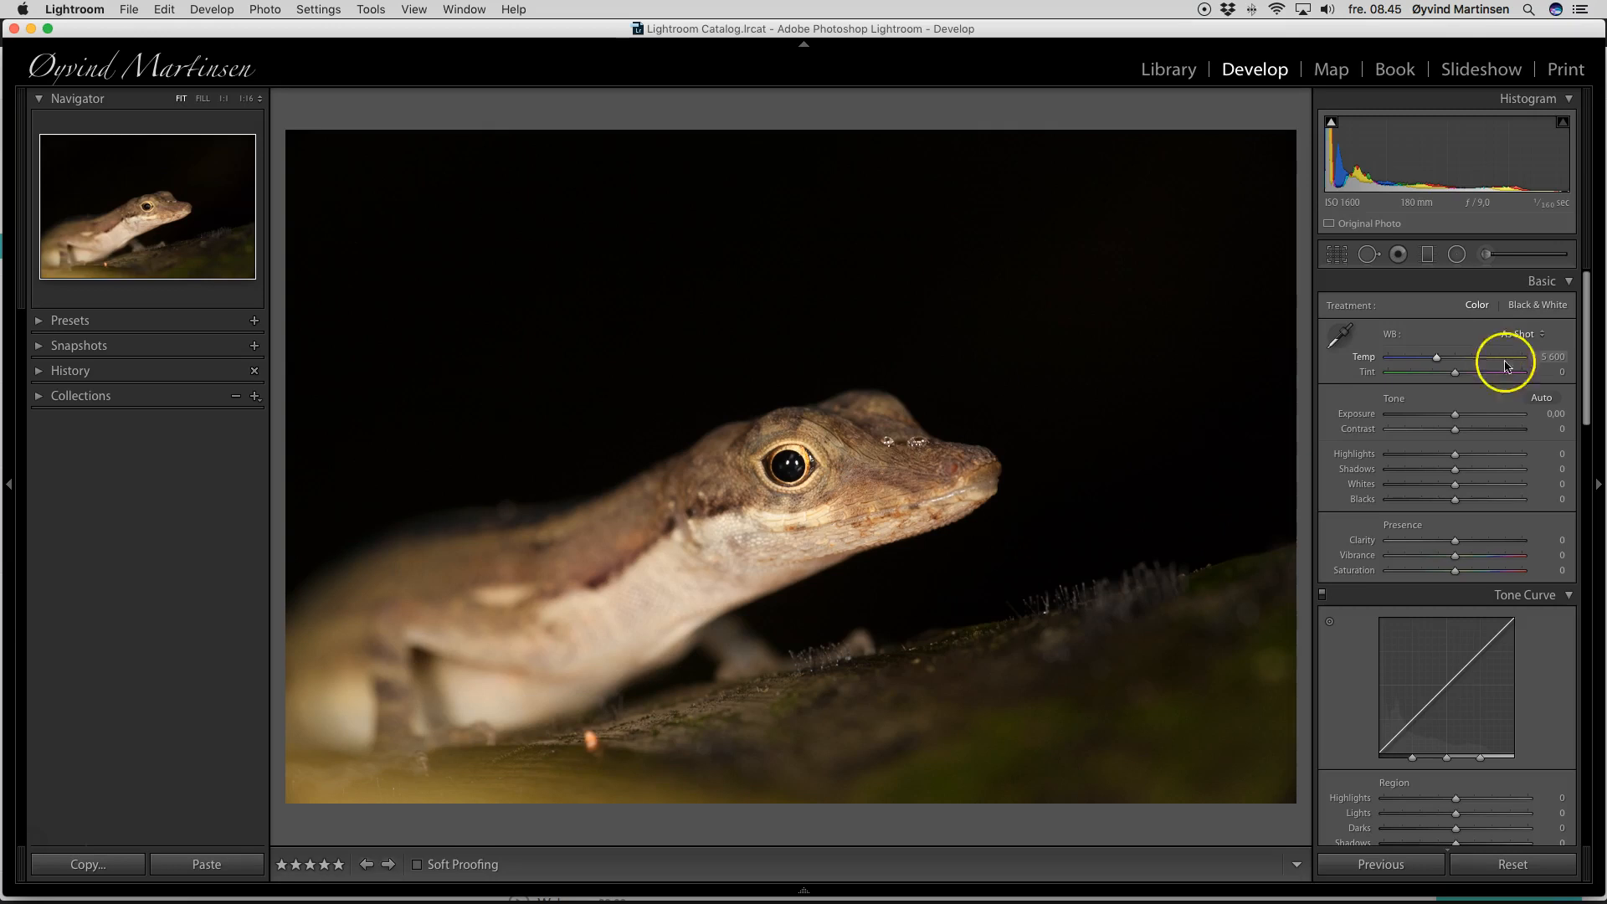
click(1338, 255)
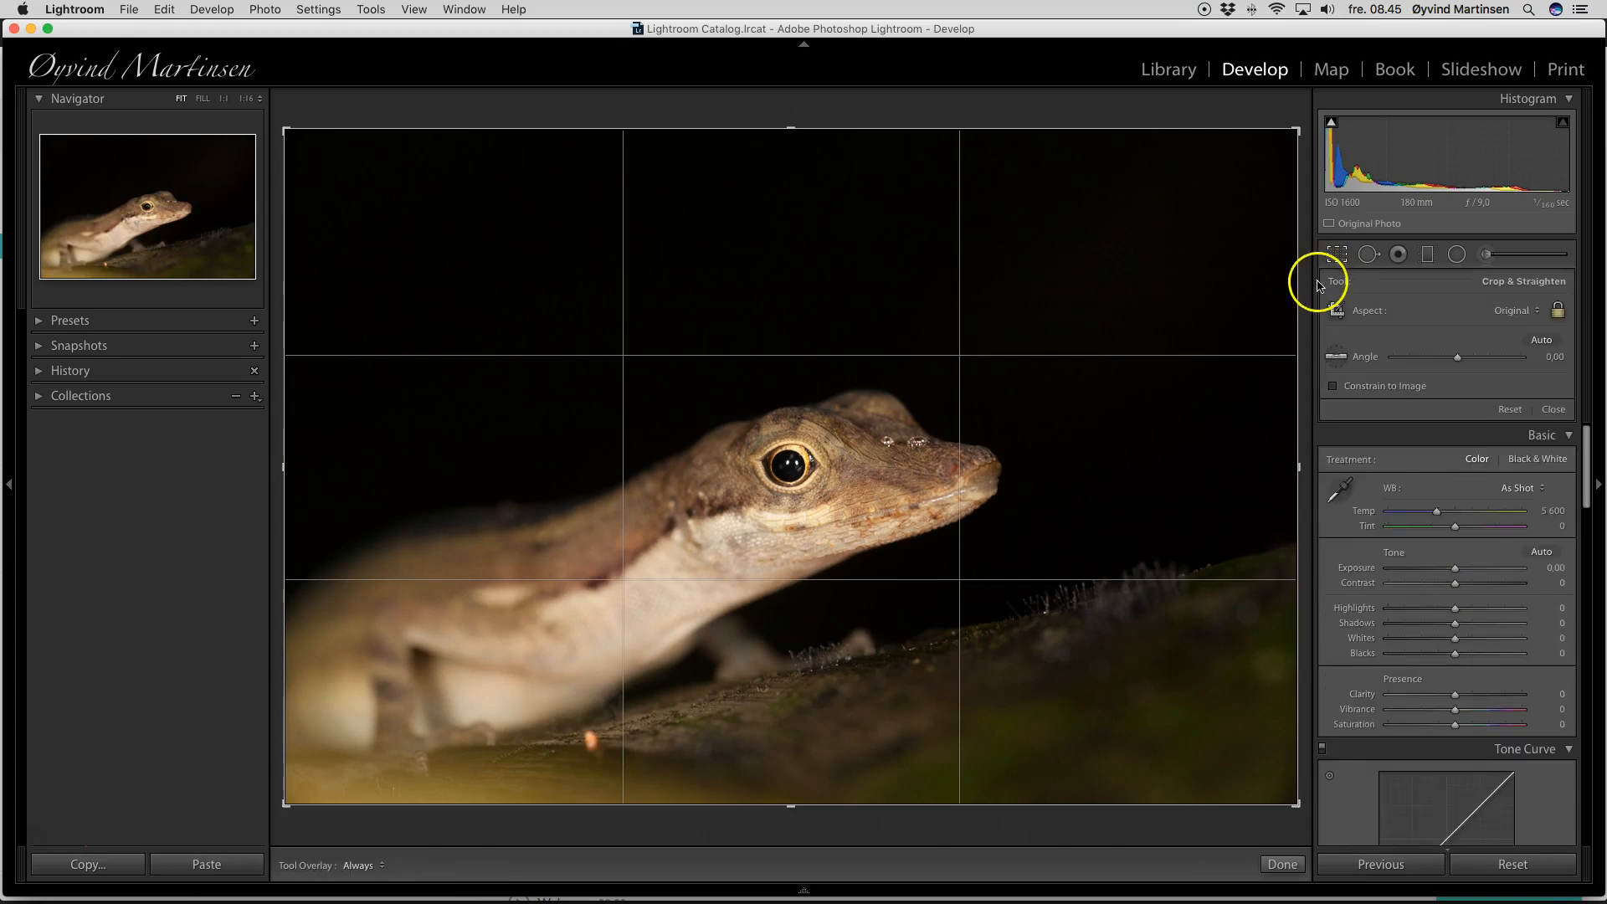
drag(1296, 128, 1230, 174)
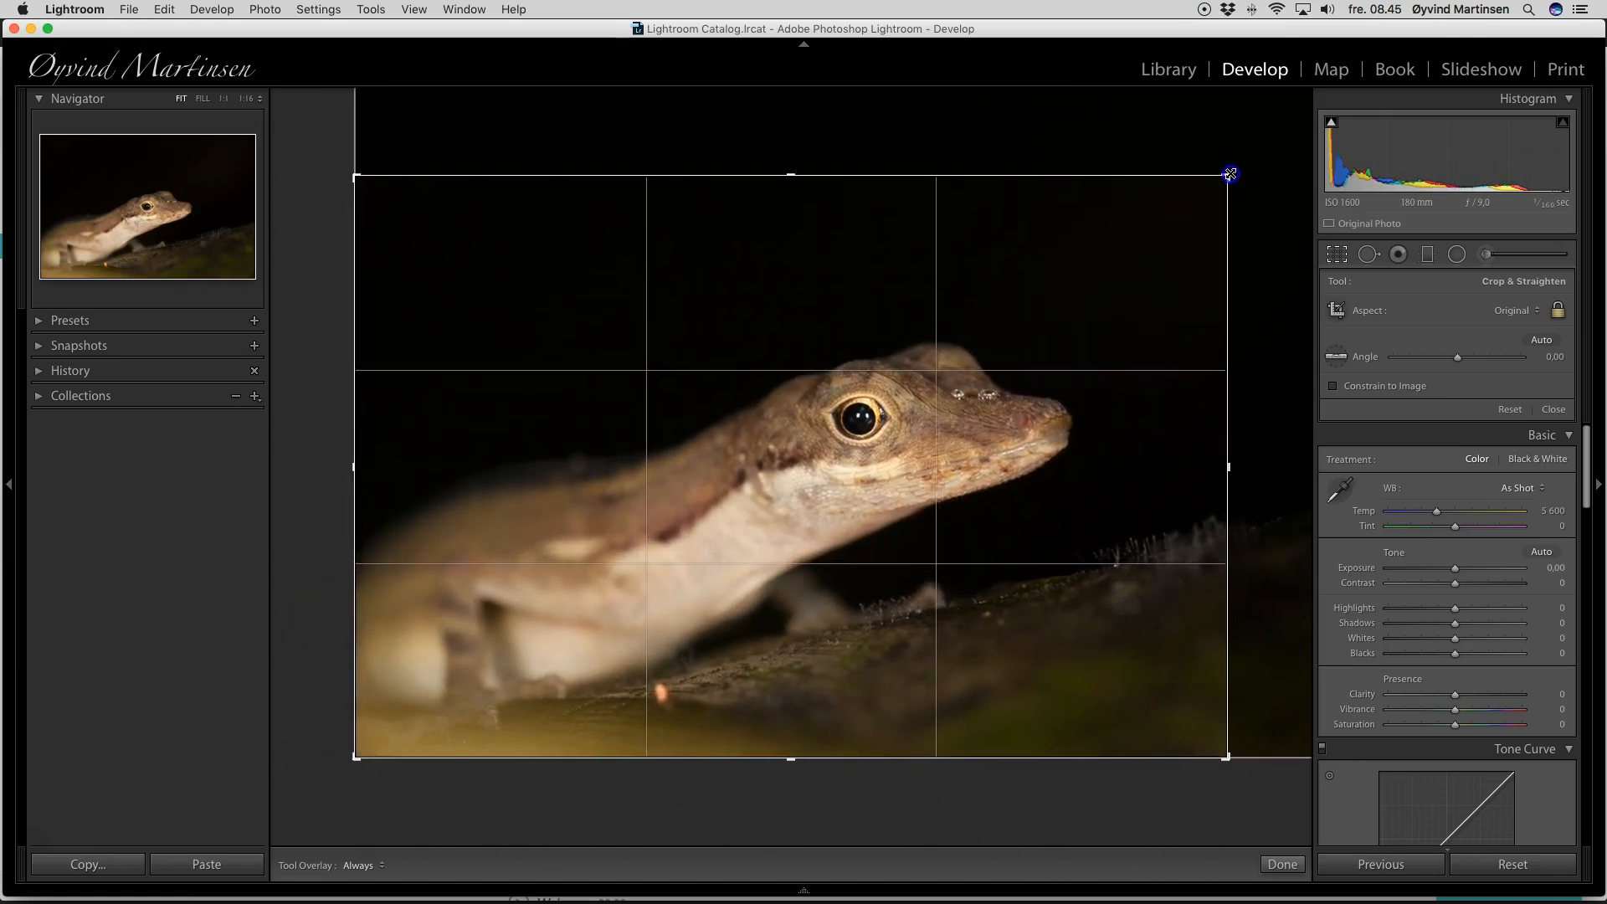
click(1554, 409)
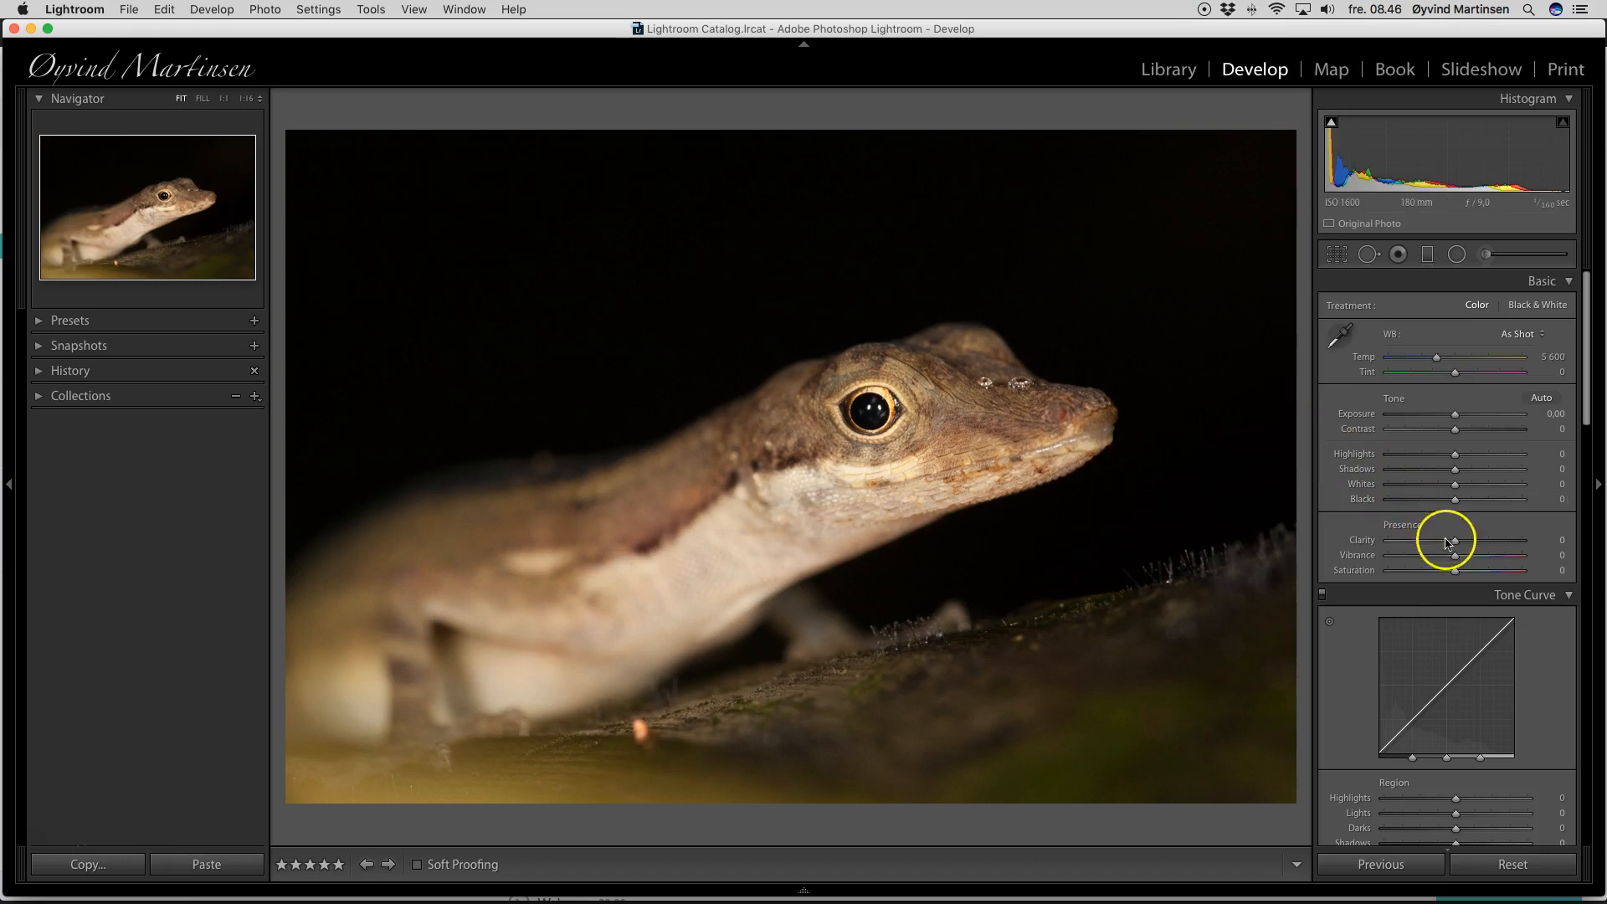
Step: Set the lizard photo's Clarity to +25, Vibrance to +44, Temp to 5962 and Contrast to +23
drag(1454, 541, 1458, 542)
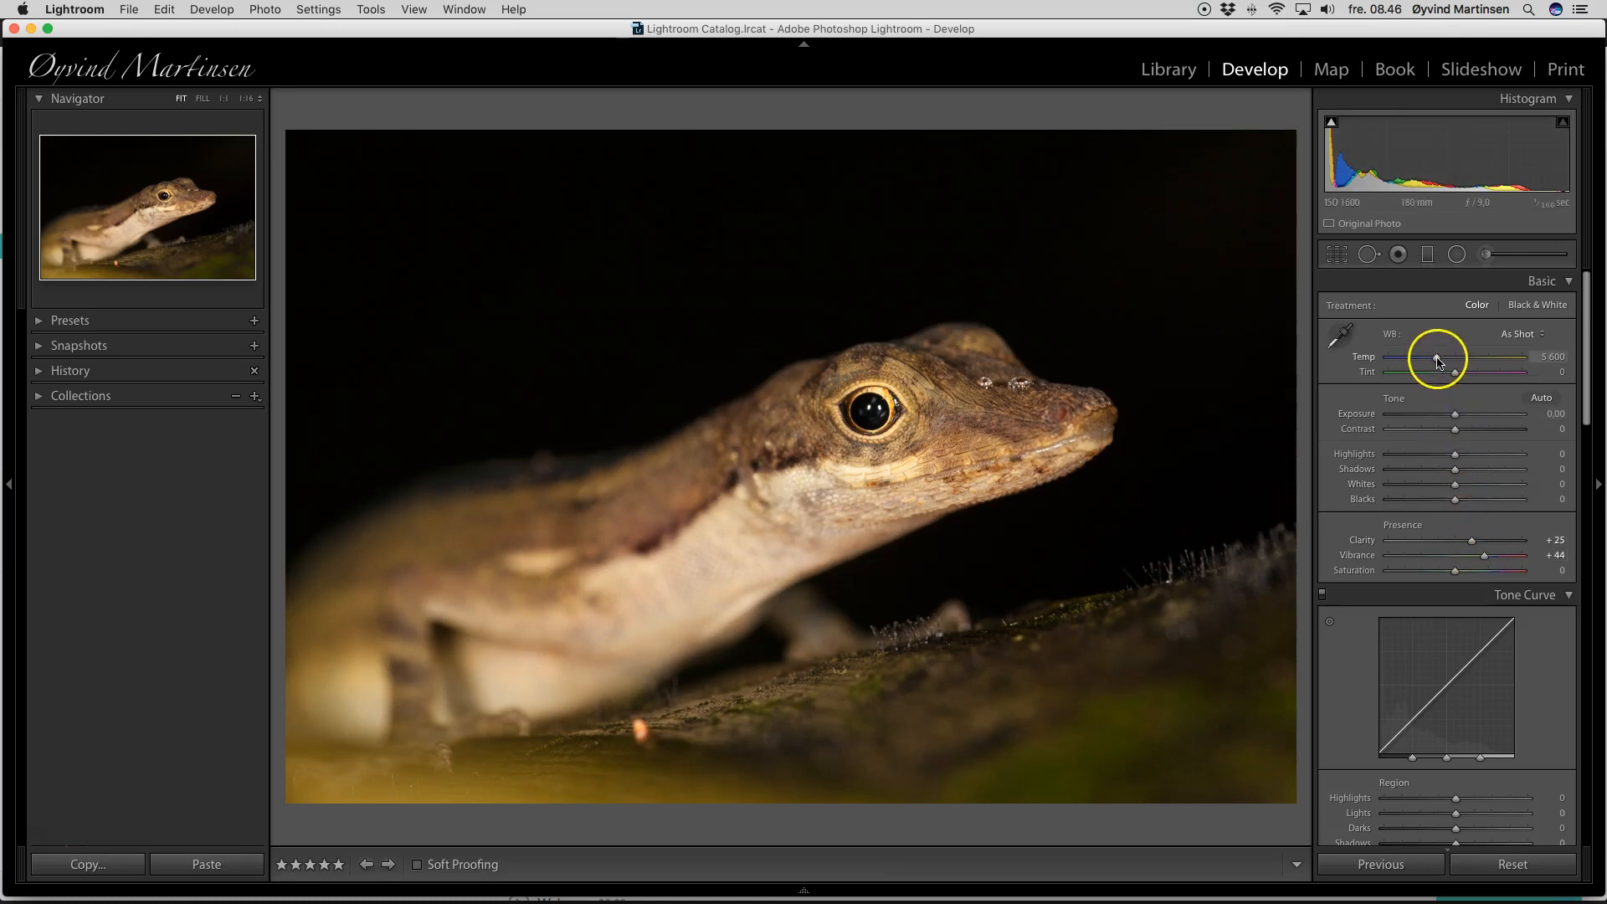
drag(1438, 361, 1438, 361)
drag(1443, 360, 1441, 361)
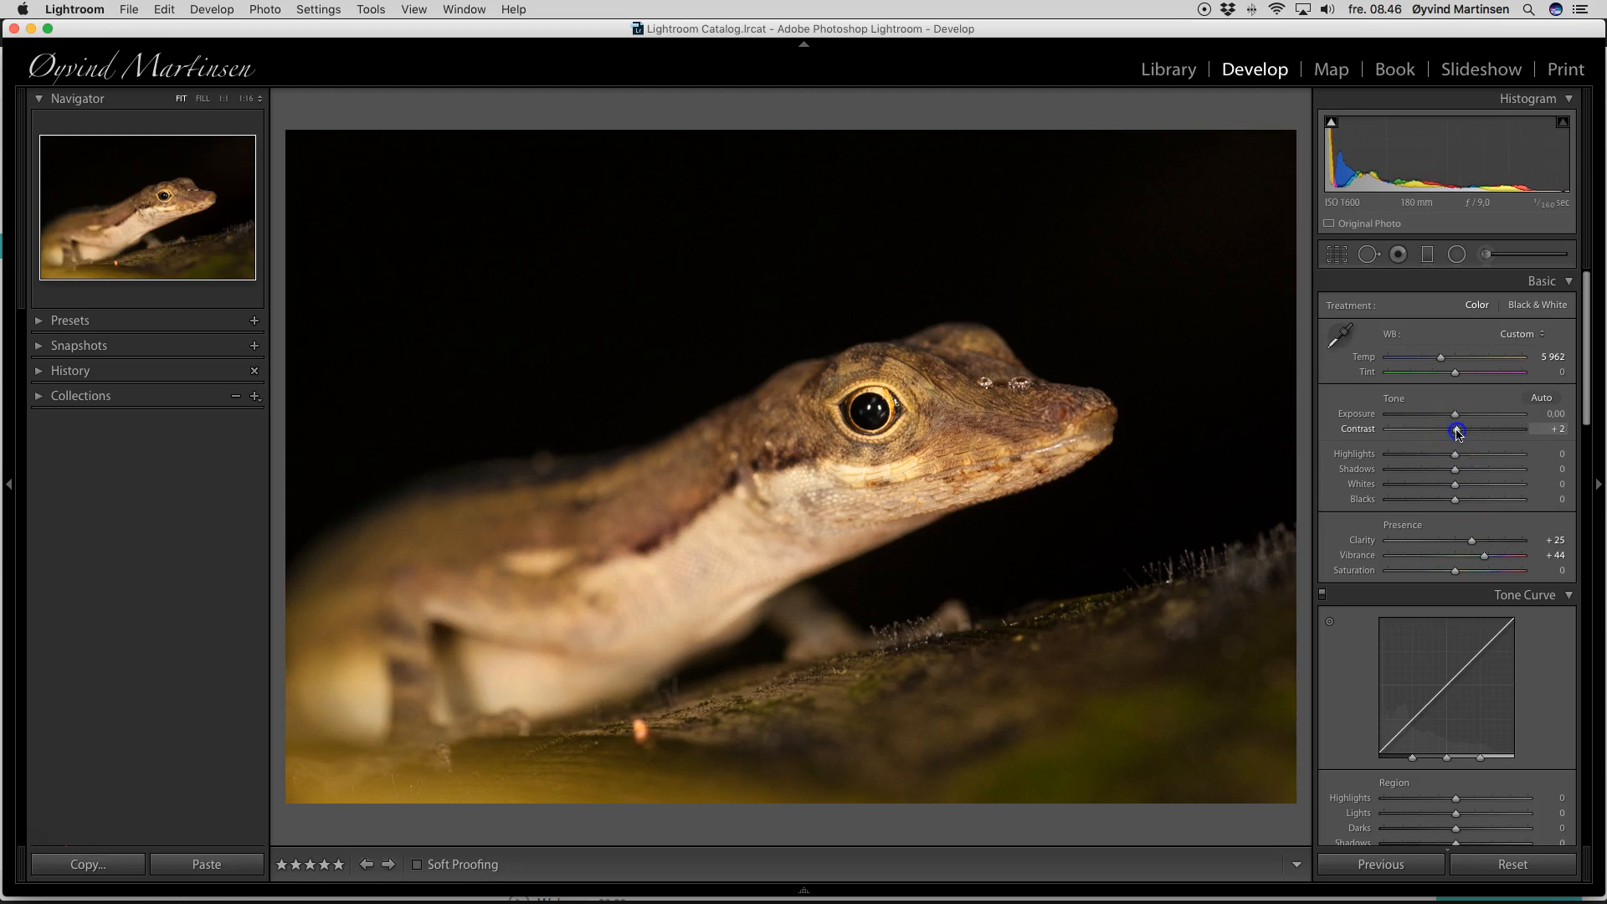
drag(1464, 433, 1473, 436)
Step: Sharpen the lizard photo with Amount 57, Radius 1.1 and Masking 38
scroll(1483, 508, down, 5)
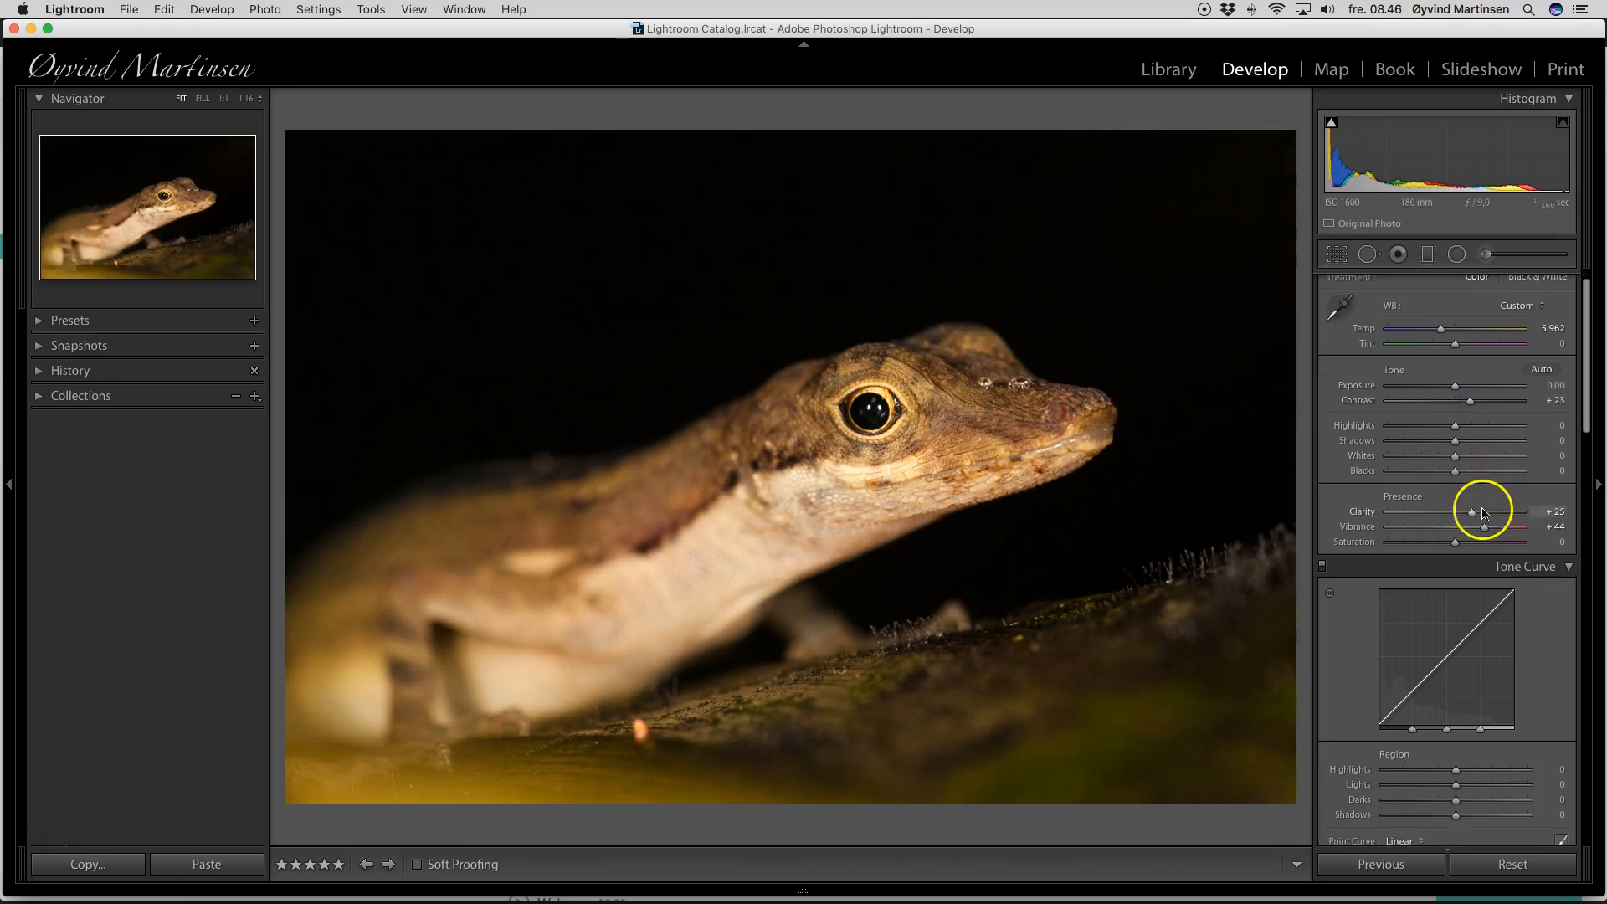
scroll(1482, 508, down, 18)
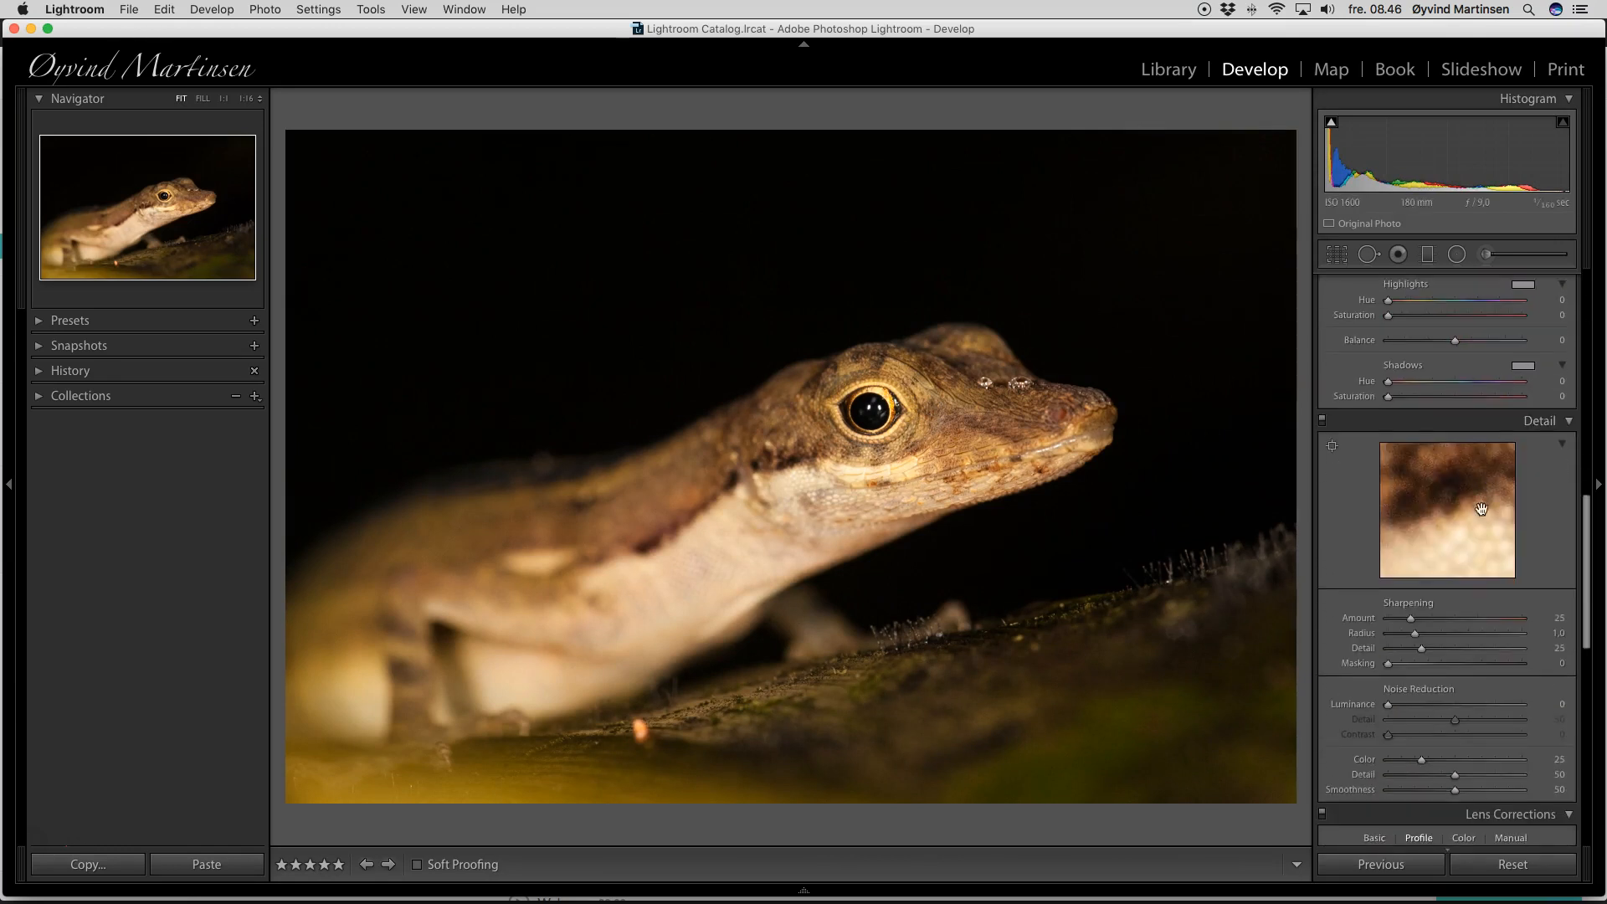
mouse_move(1408, 621)
mouse_down()
mouse_move(1439, 621)
mouse_move(1421, 637)
mouse_up()
click(1389, 663)
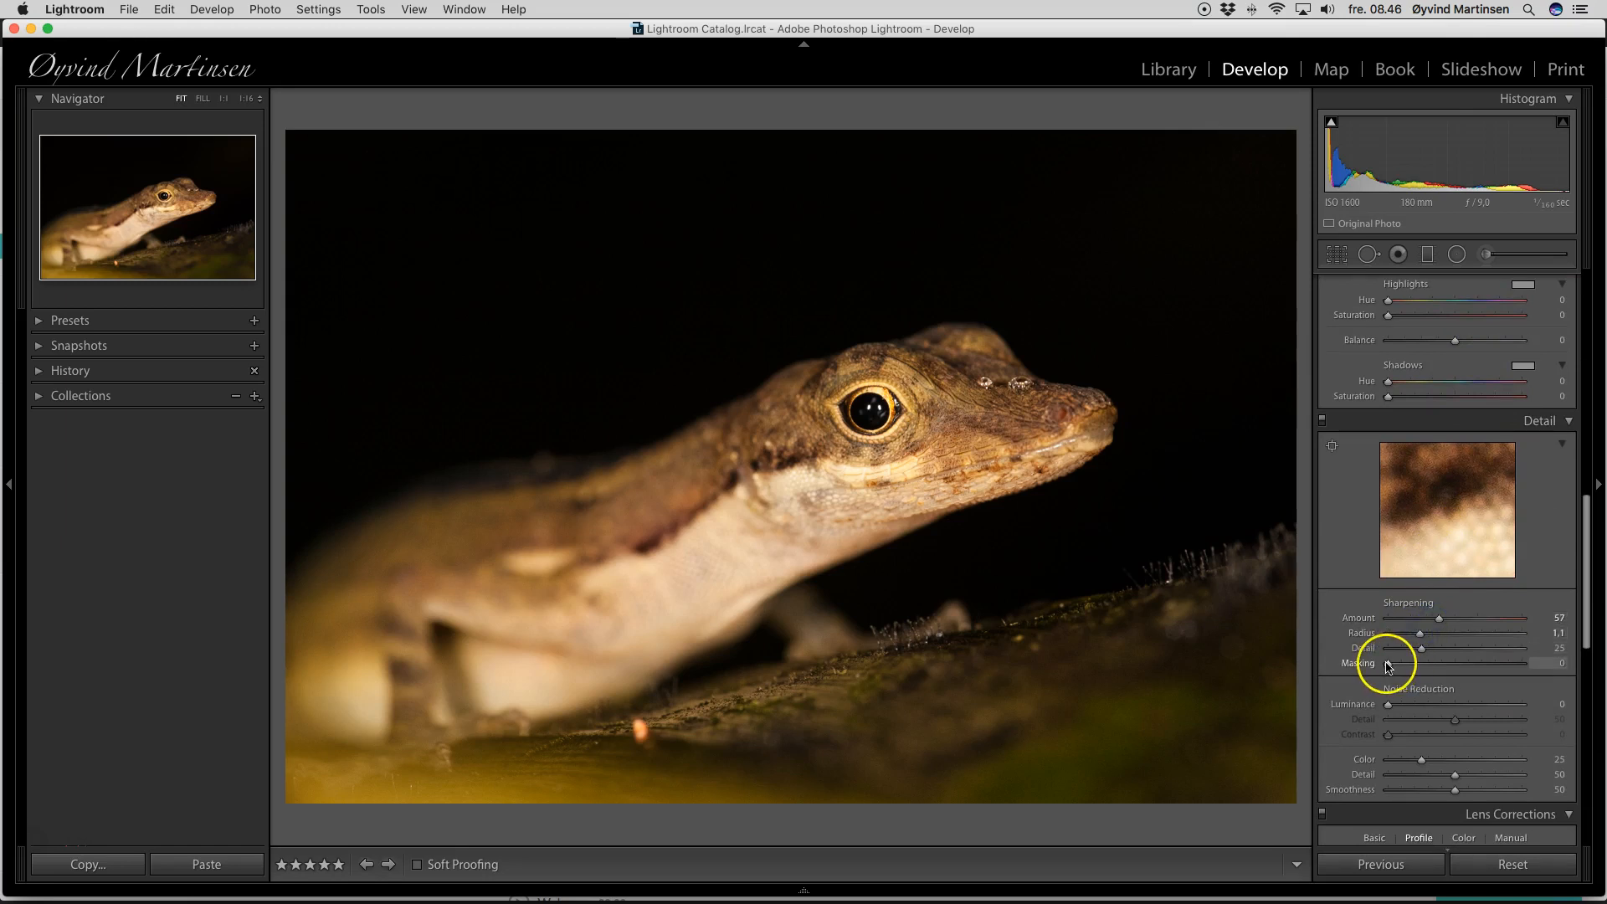
key(alt)
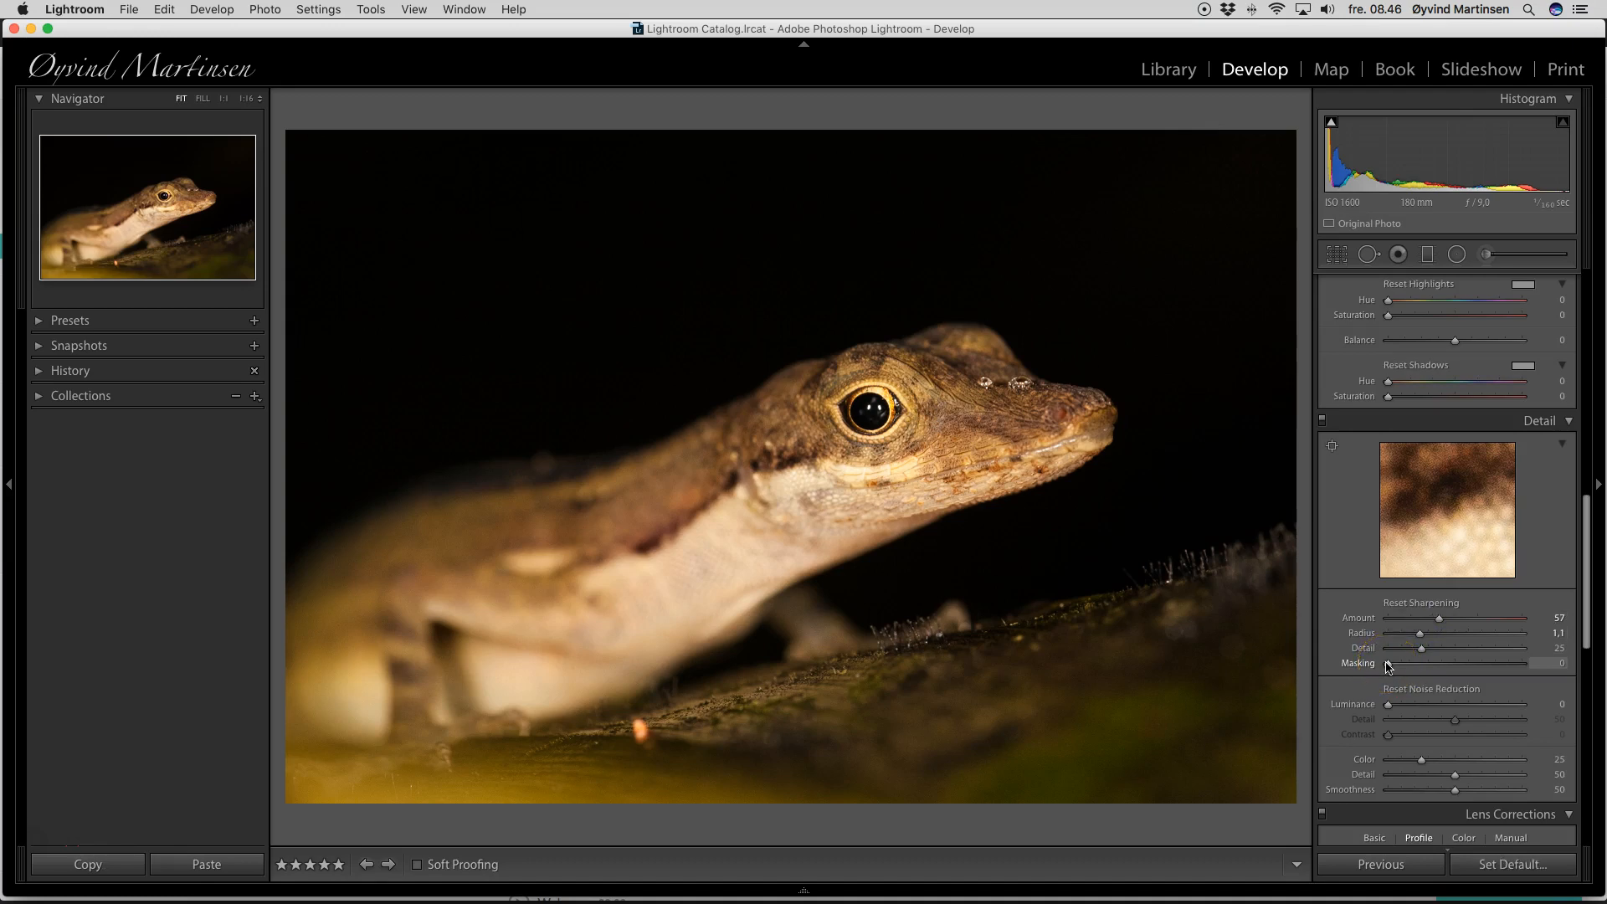
drag(1389, 664, 1439, 667)
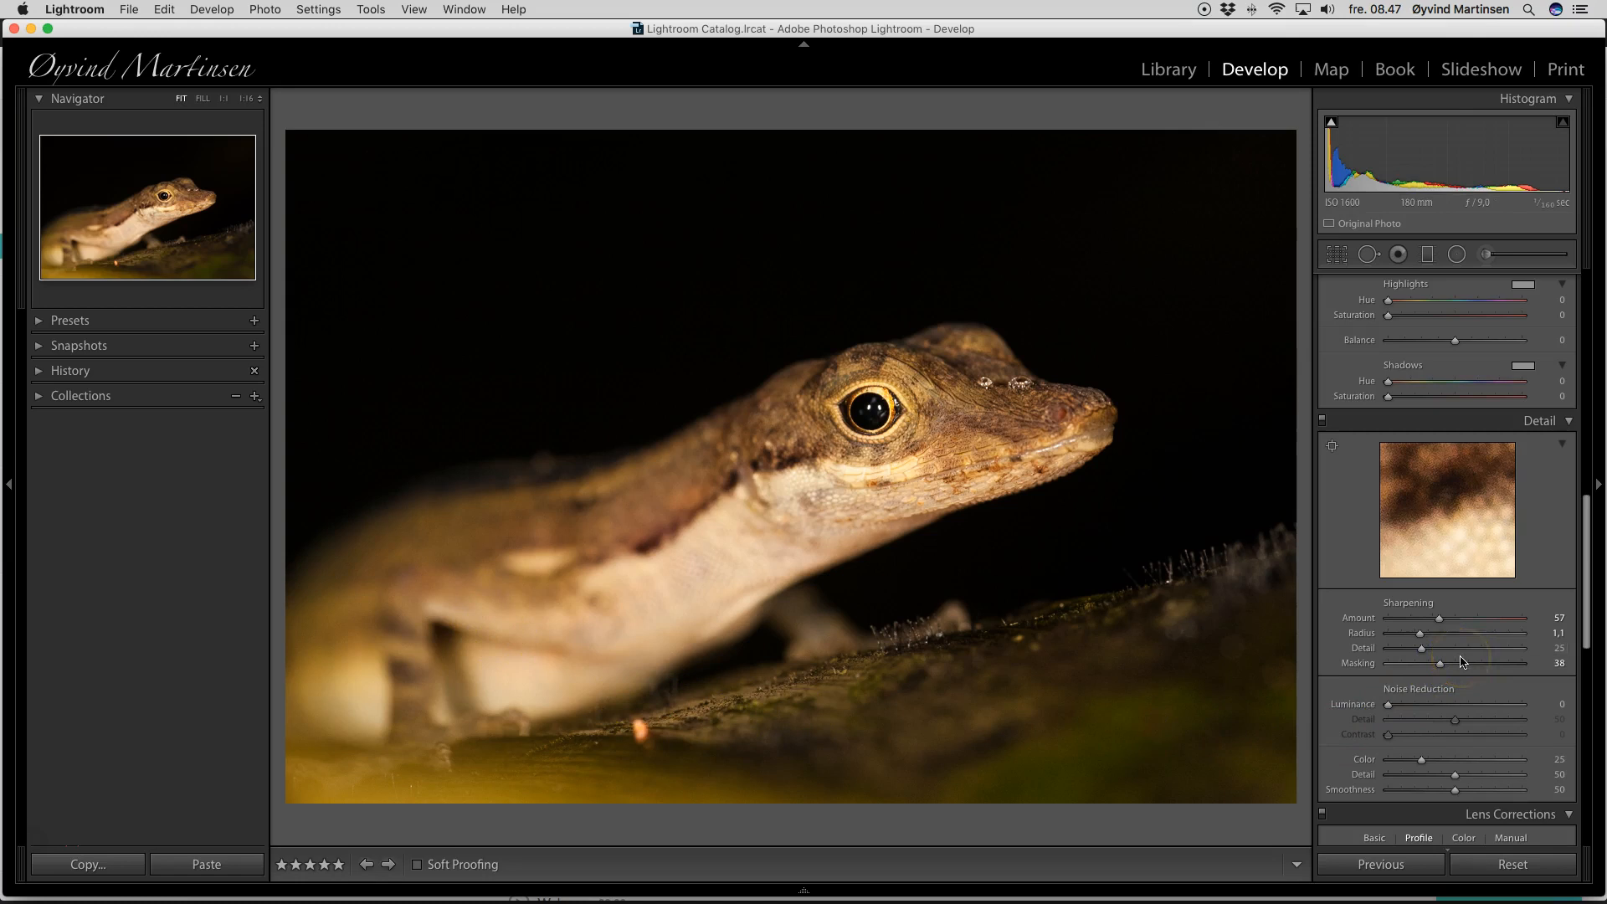
Step: Darken the lizard photo's edges with post-crop vignetting at Amount −31 and Midpoint 41
click(1588, 533)
drag(1588, 533, 1589, 698)
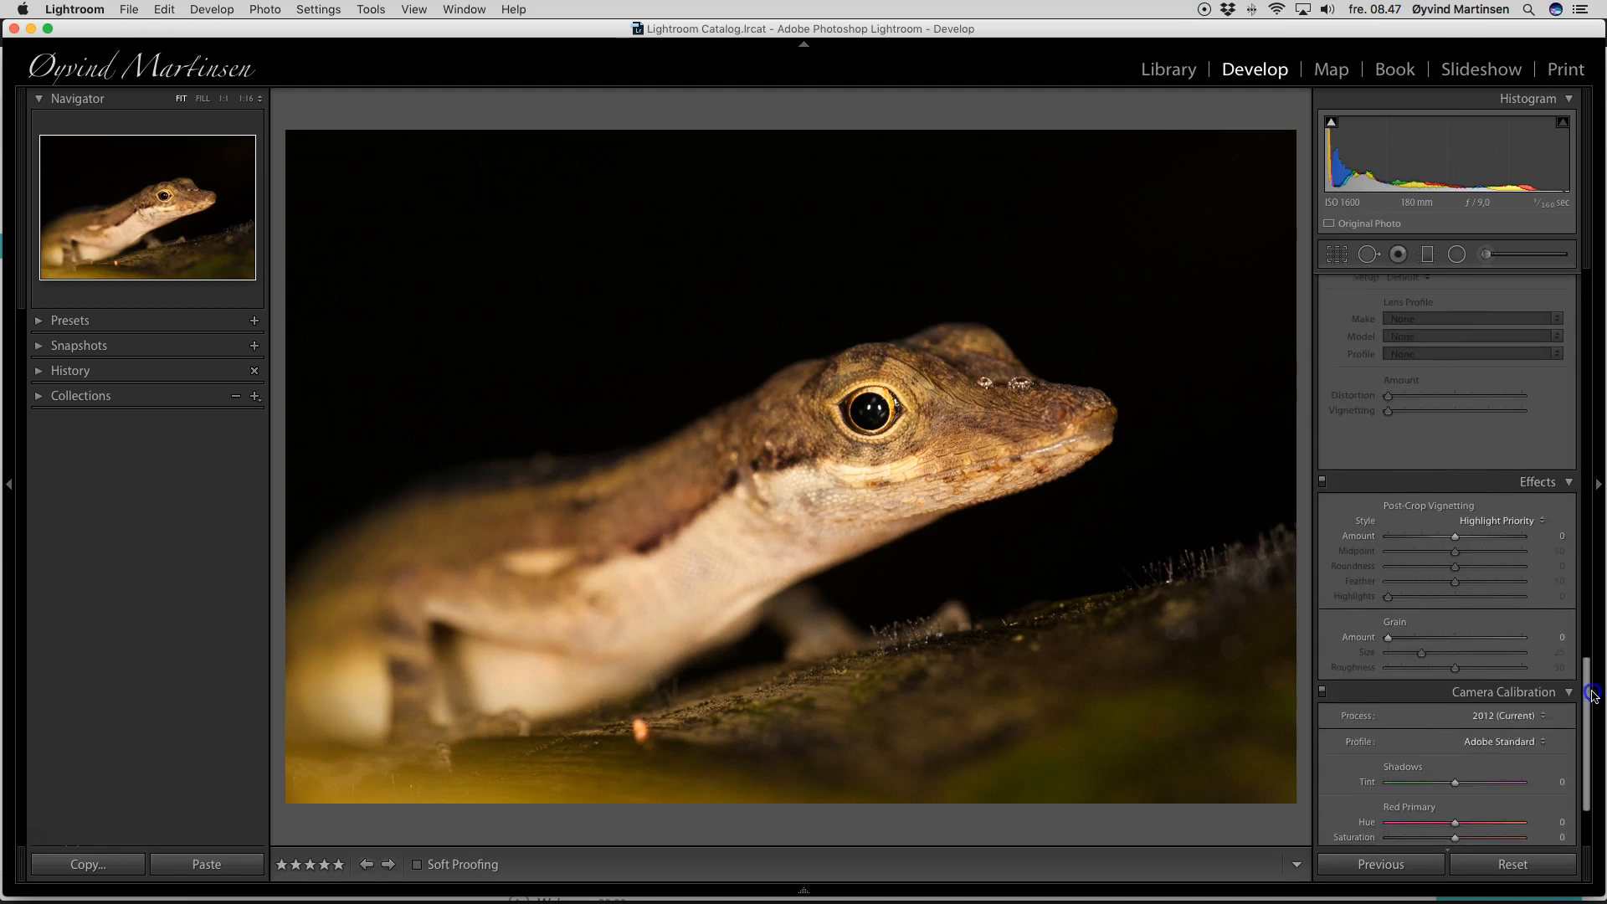
click(1455, 537)
drag(1455, 537, 1434, 538)
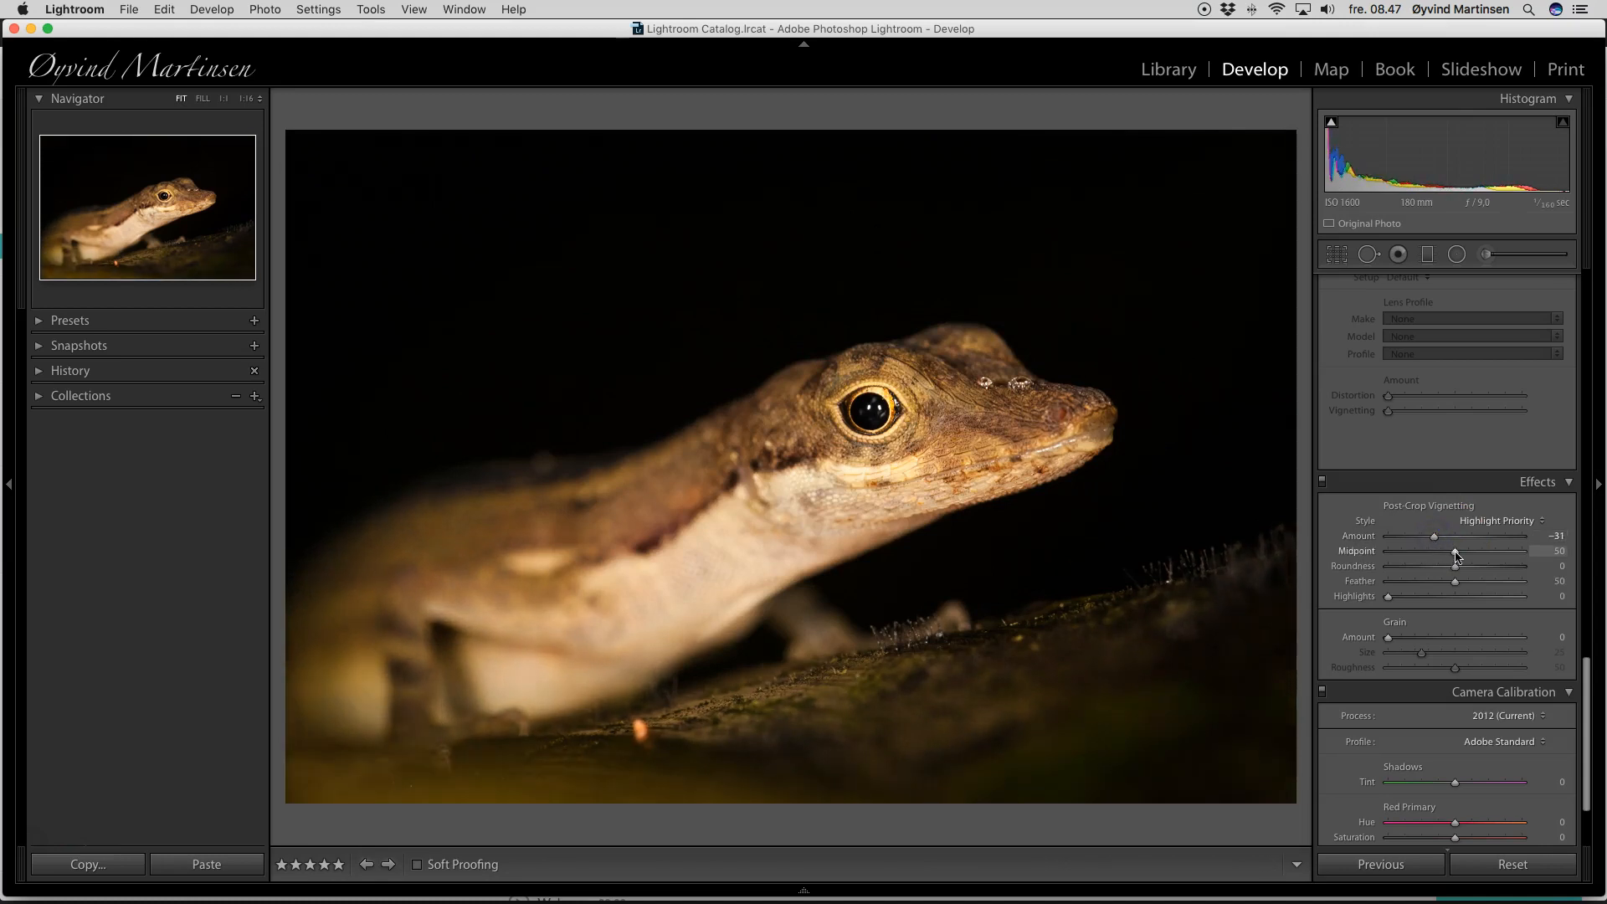
mouse_move(1457, 554)
mouse_down()
mouse_move(1430, 554)
mouse_move(1458, 554)
mouse_move(1445, 555)
mouse_up()
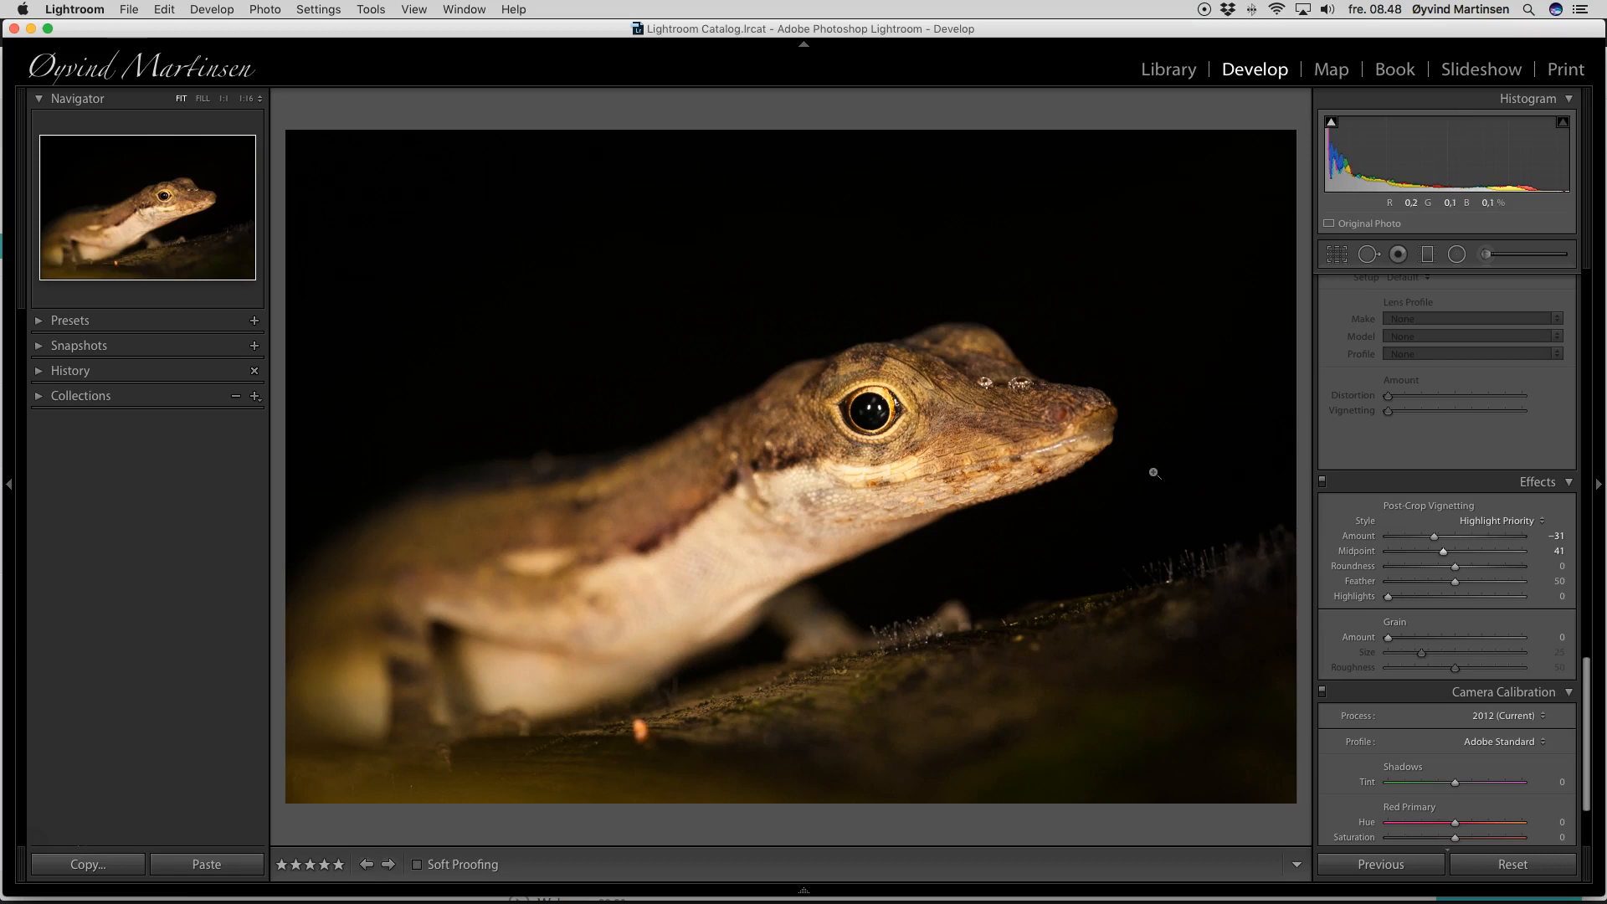
Step: Preview the lizard photo with the interface blacked out, and restore the normal display
key(l)
key(l)
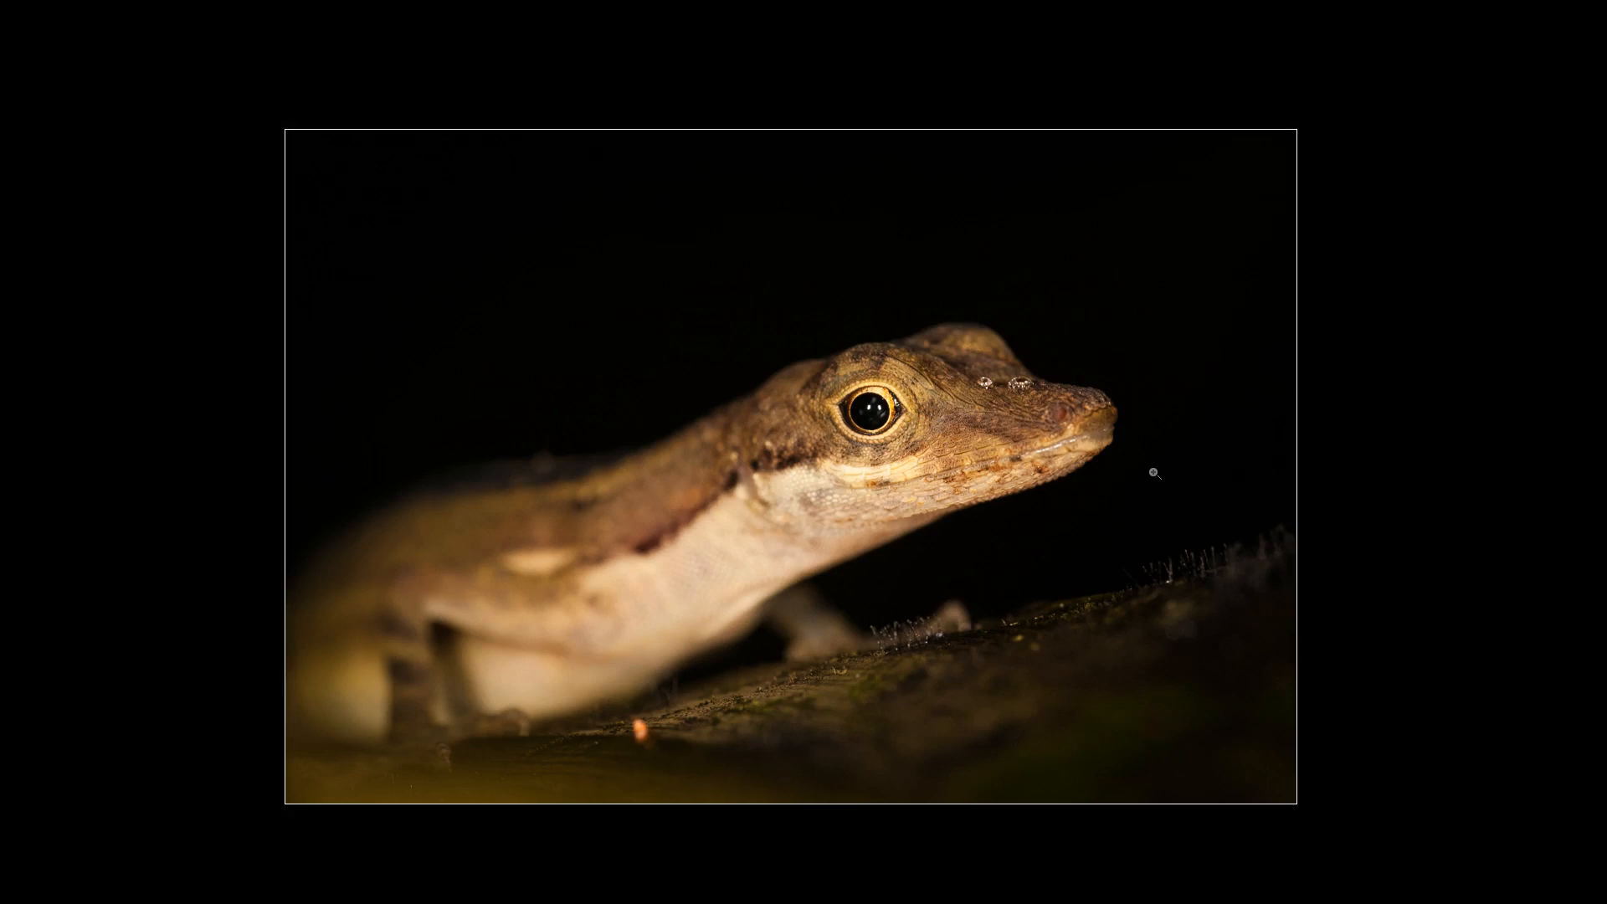
key(l)
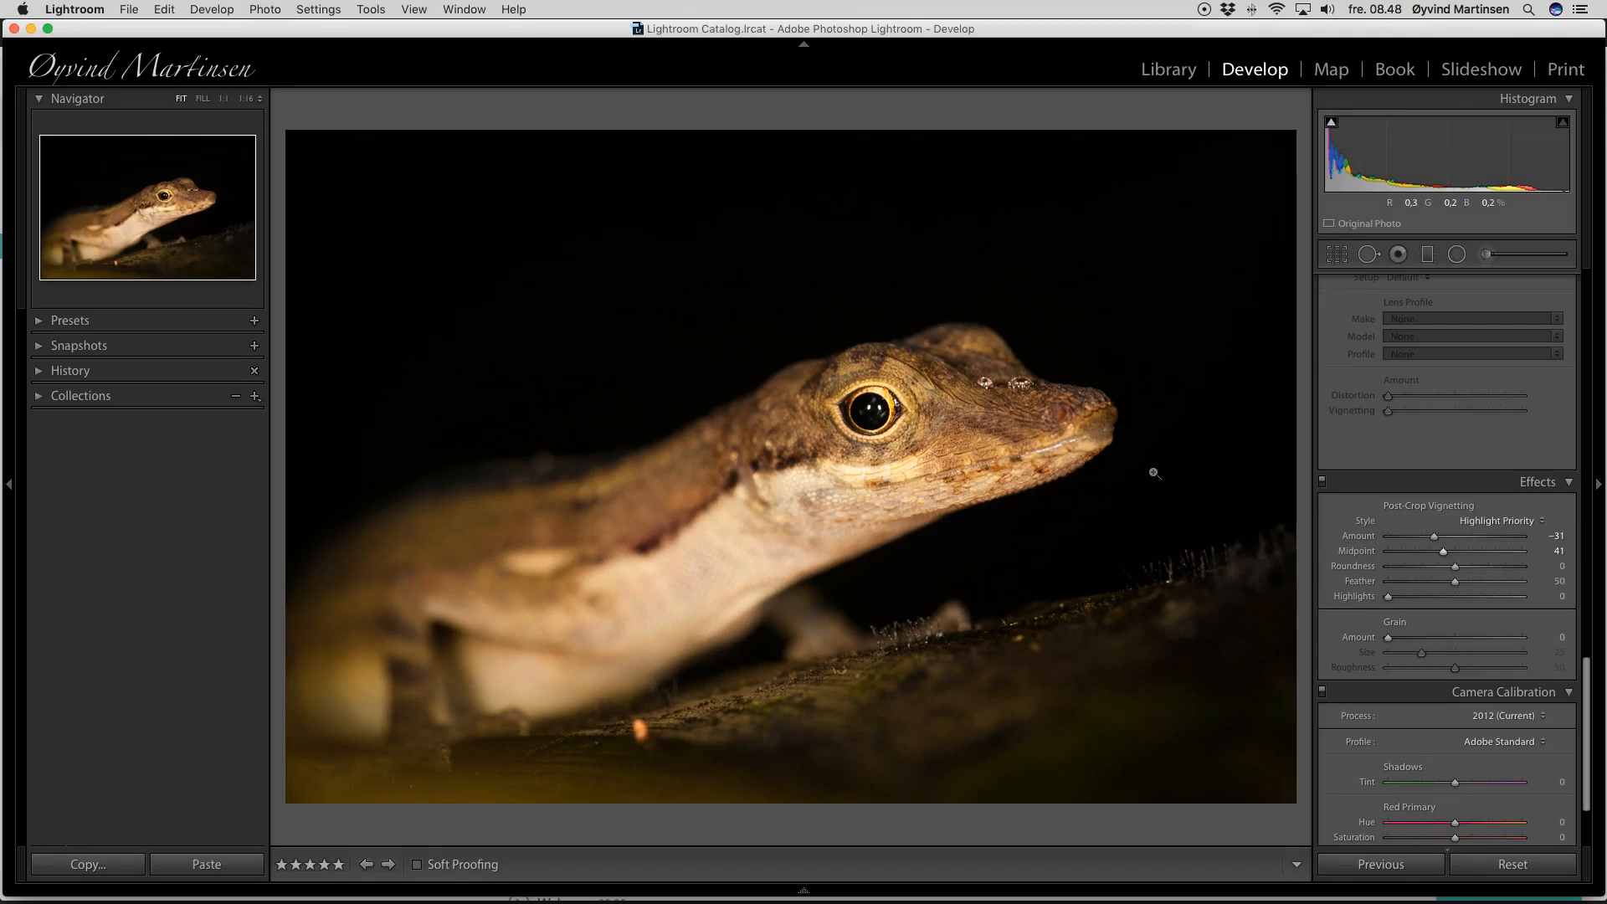
Step: Go to the green iguana photo and set its Clarity to +24, Vibrance to +45, Saturation to +3 and Contrast to +33
key(Right)
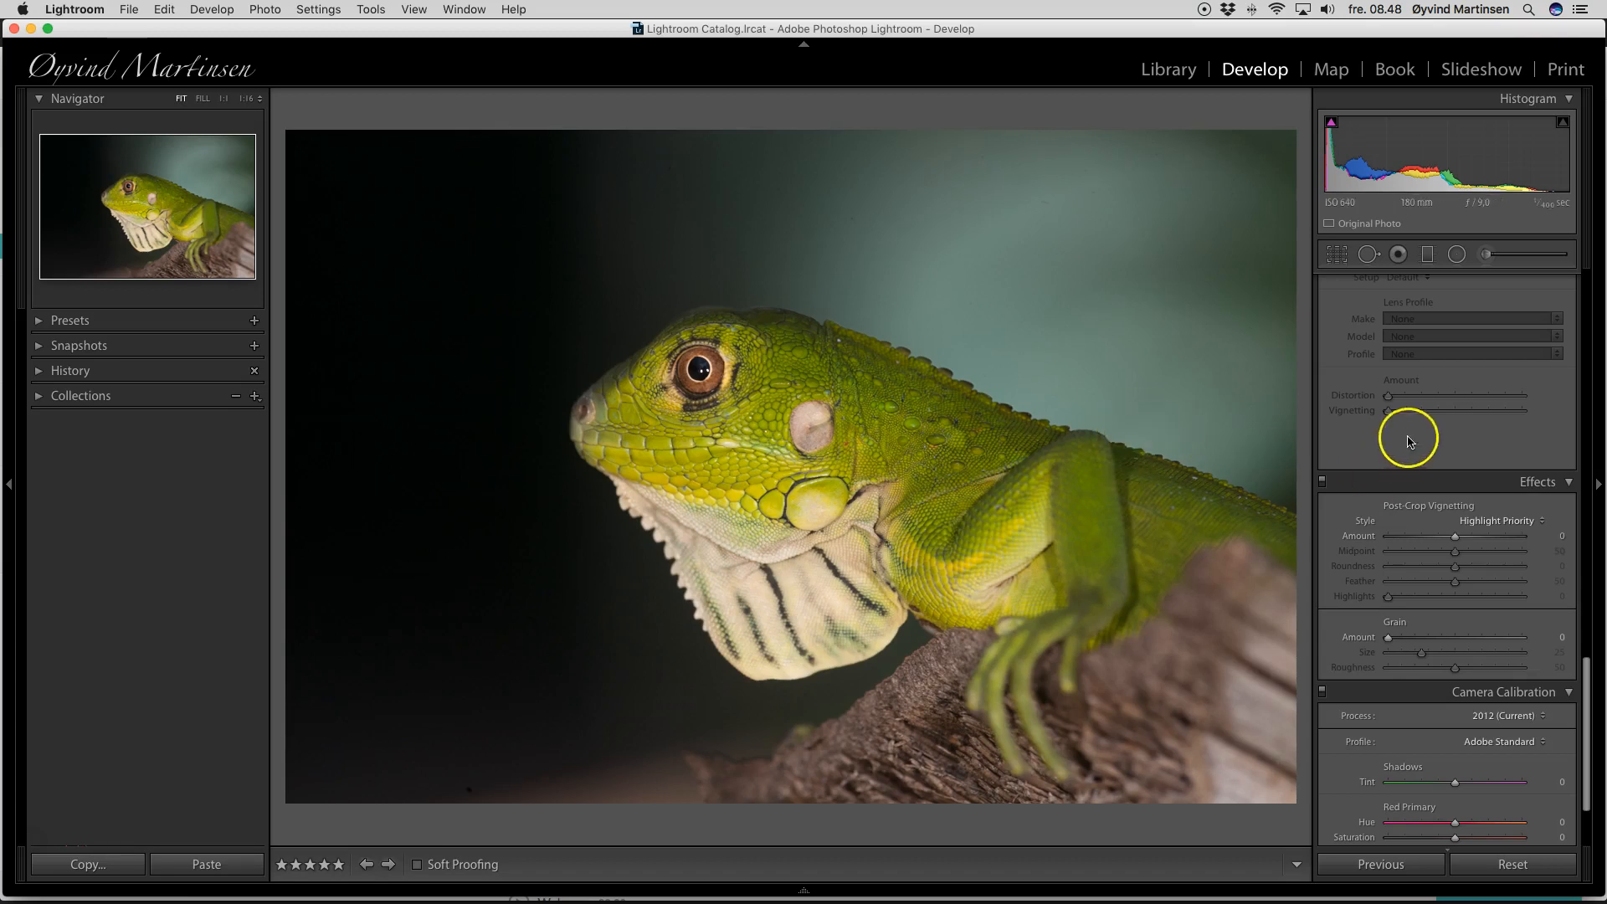
scroll(1492, 445, up, 3)
scroll(1494, 453, up, 20)
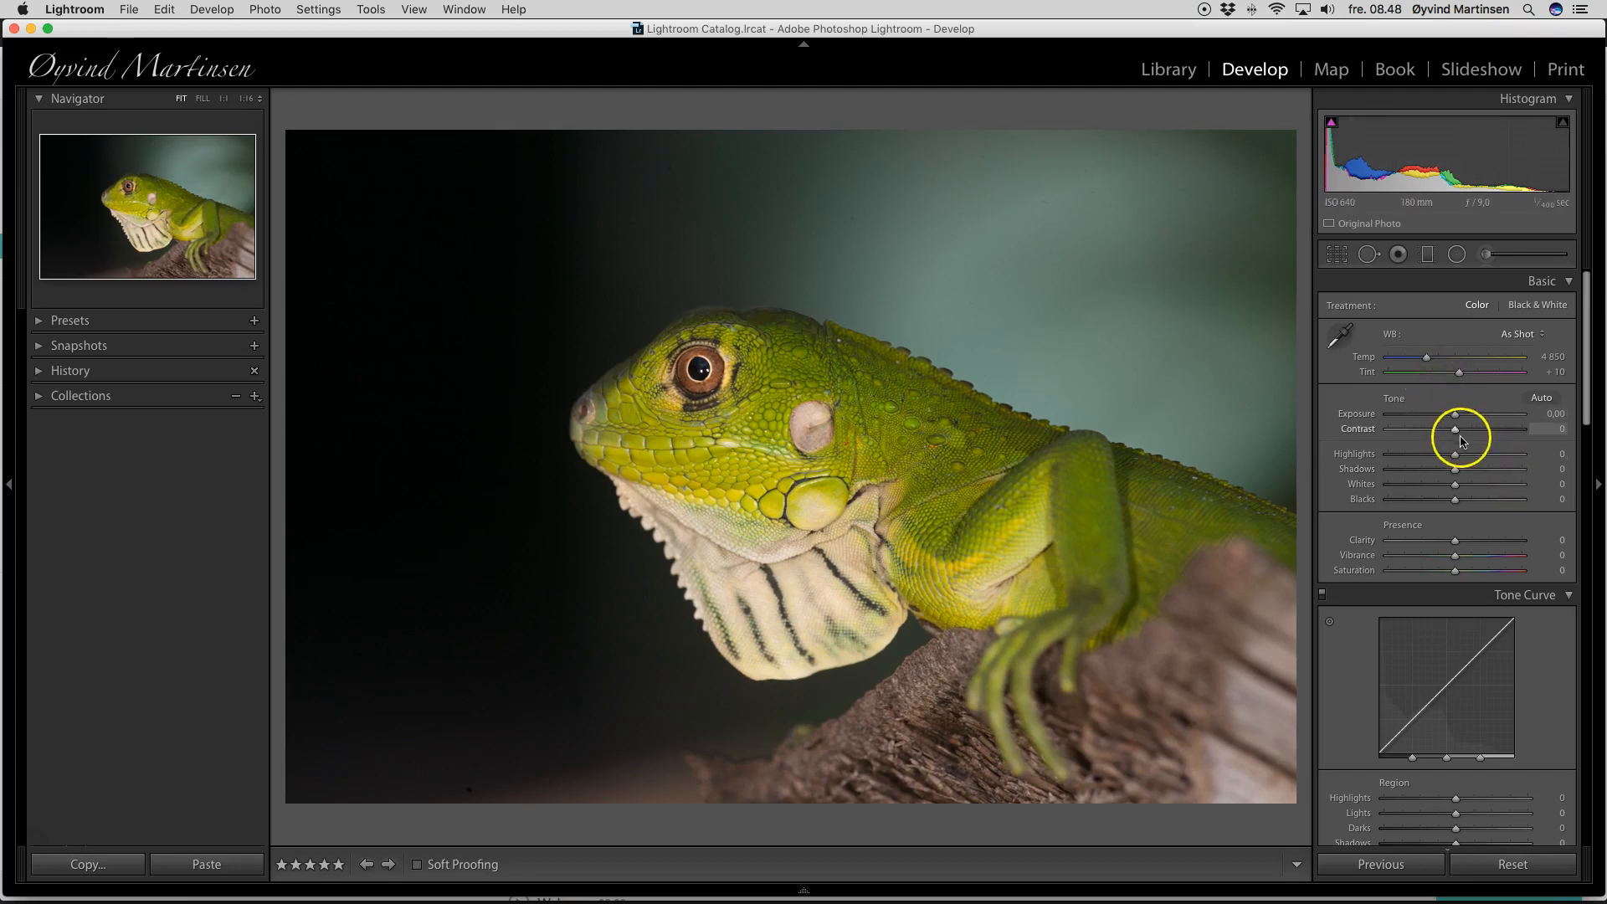
mouse_move(1455, 546)
mouse_down()
mouse_move(1487, 560)
mouse_move(1458, 574)
mouse_up()
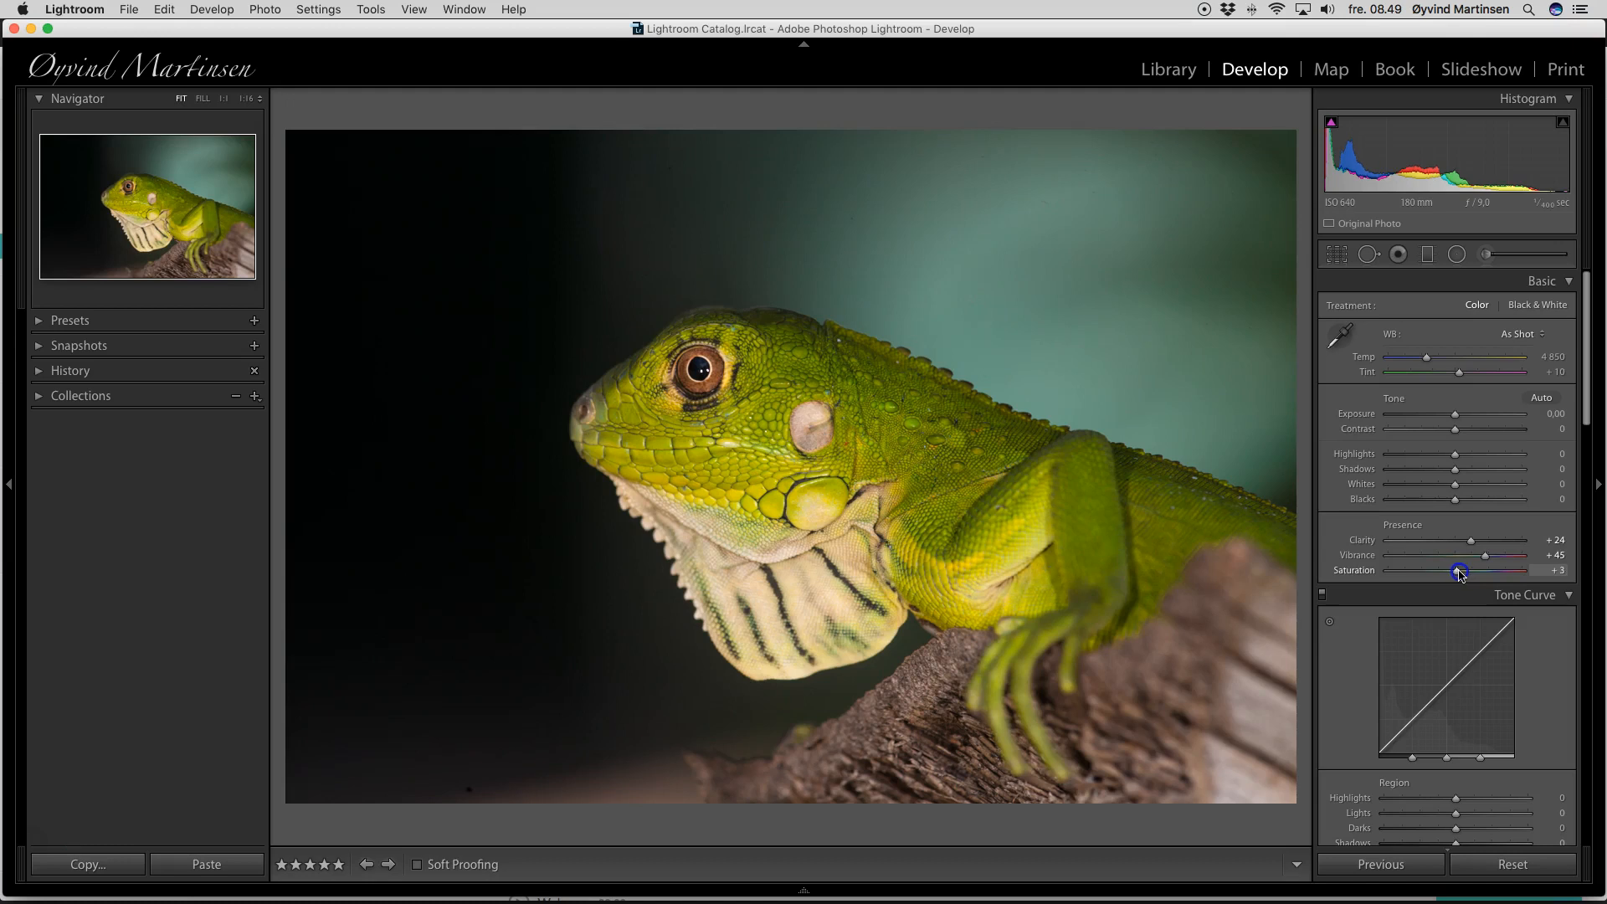
drag(1460, 574, 1460, 574)
drag(1456, 431, 1477, 430)
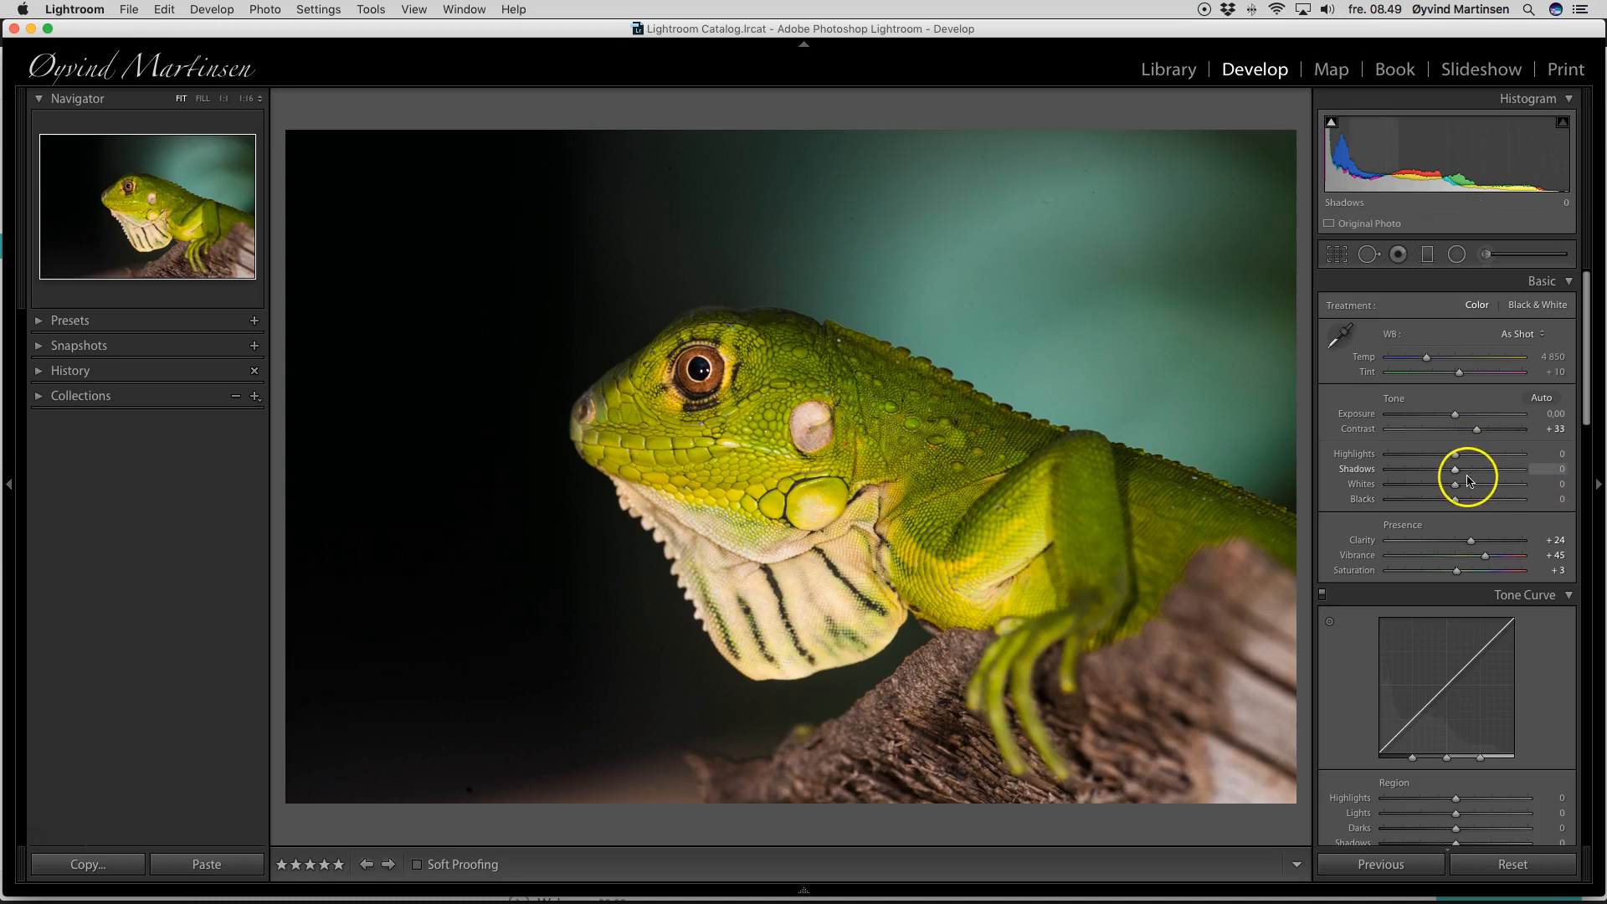
Step: Sharpen the iguana photo with Amount 58, Radius 1.1 and Masking 40
scroll(1495, 489, down, 10)
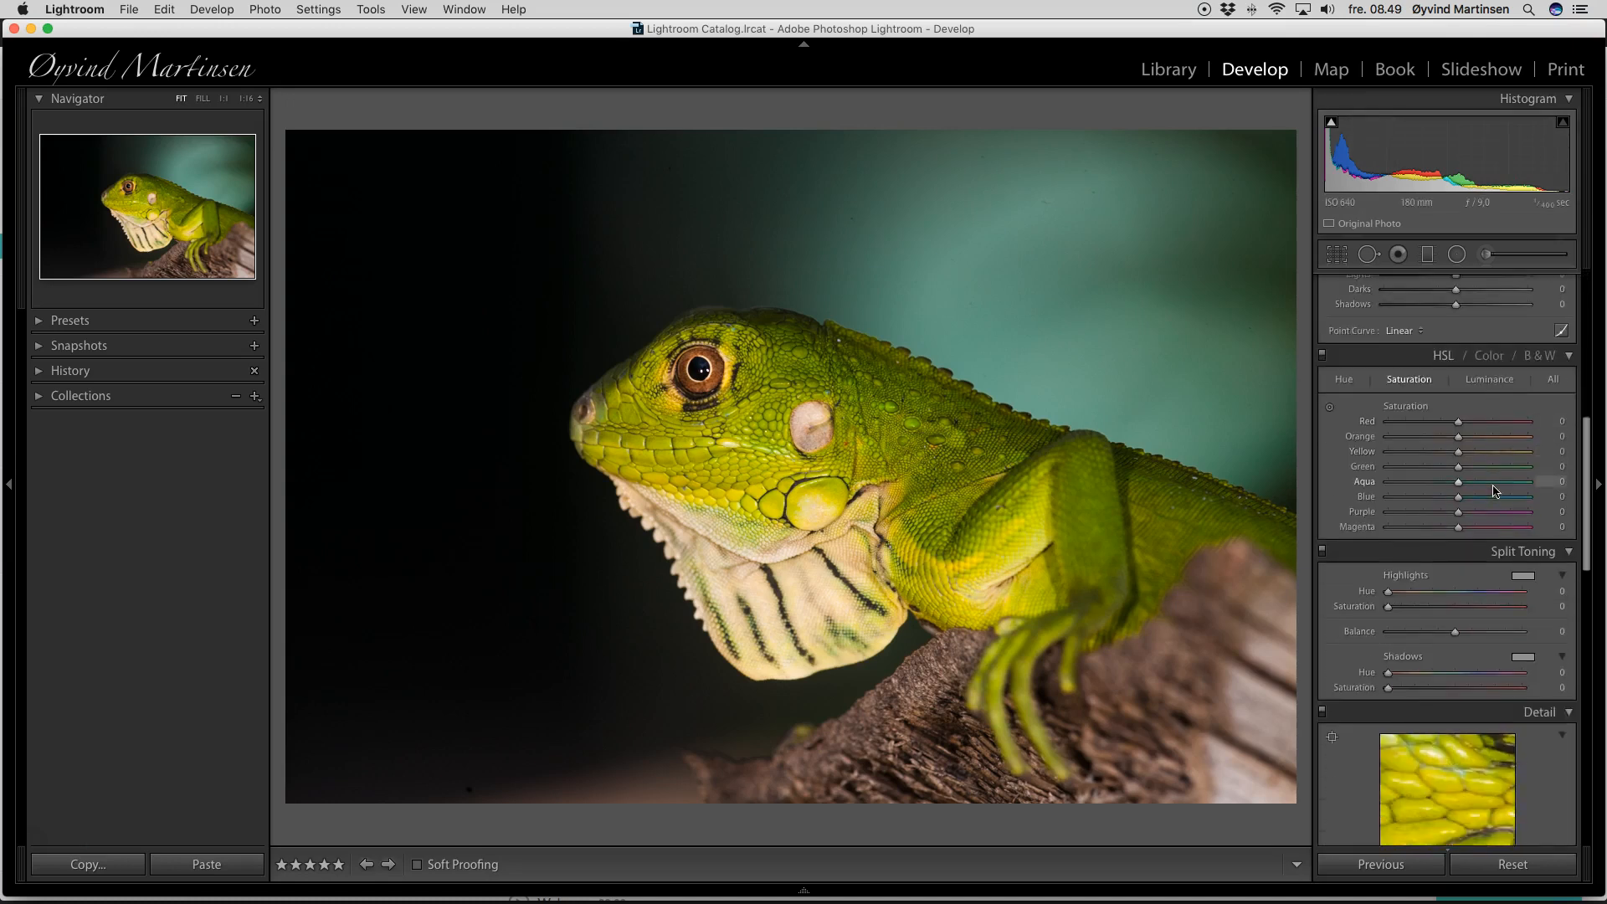
scroll(1495, 490, down, 5)
mouse_move(1413, 696)
mouse_down()
mouse_move(1441, 700)
mouse_move(1420, 711)
mouse_up()
click(1389, 741)
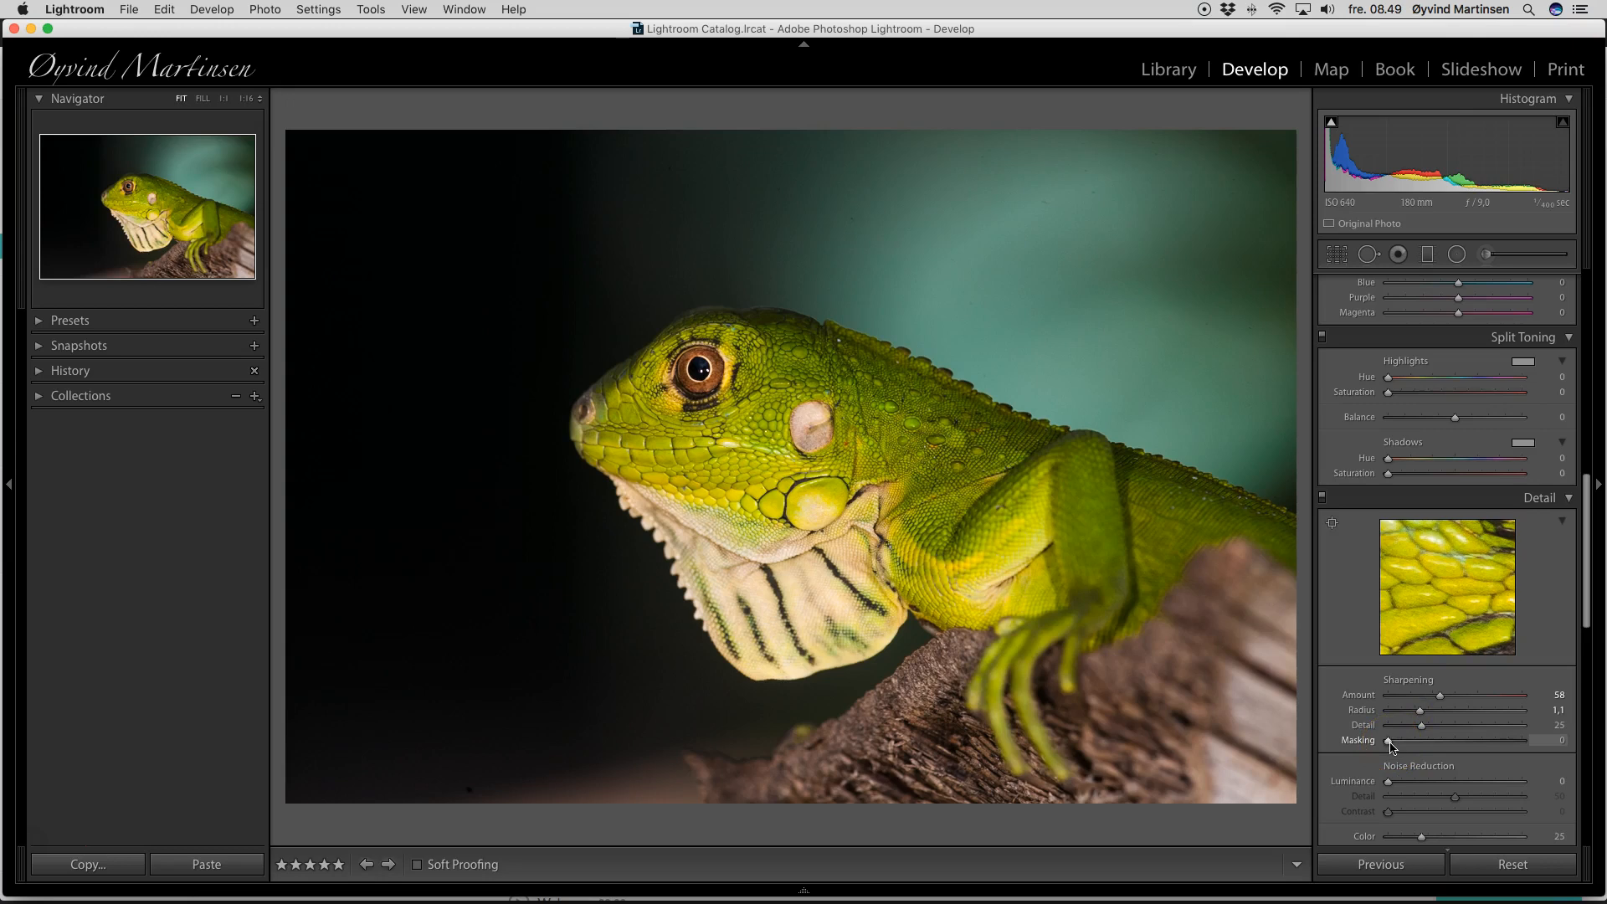
drag(1391, 746, 1444, 746)
Step: Add post-crop vignetting to the iguana photo with Amount −18 and Midpoint 49
scroll(1478, 712, down, 10)
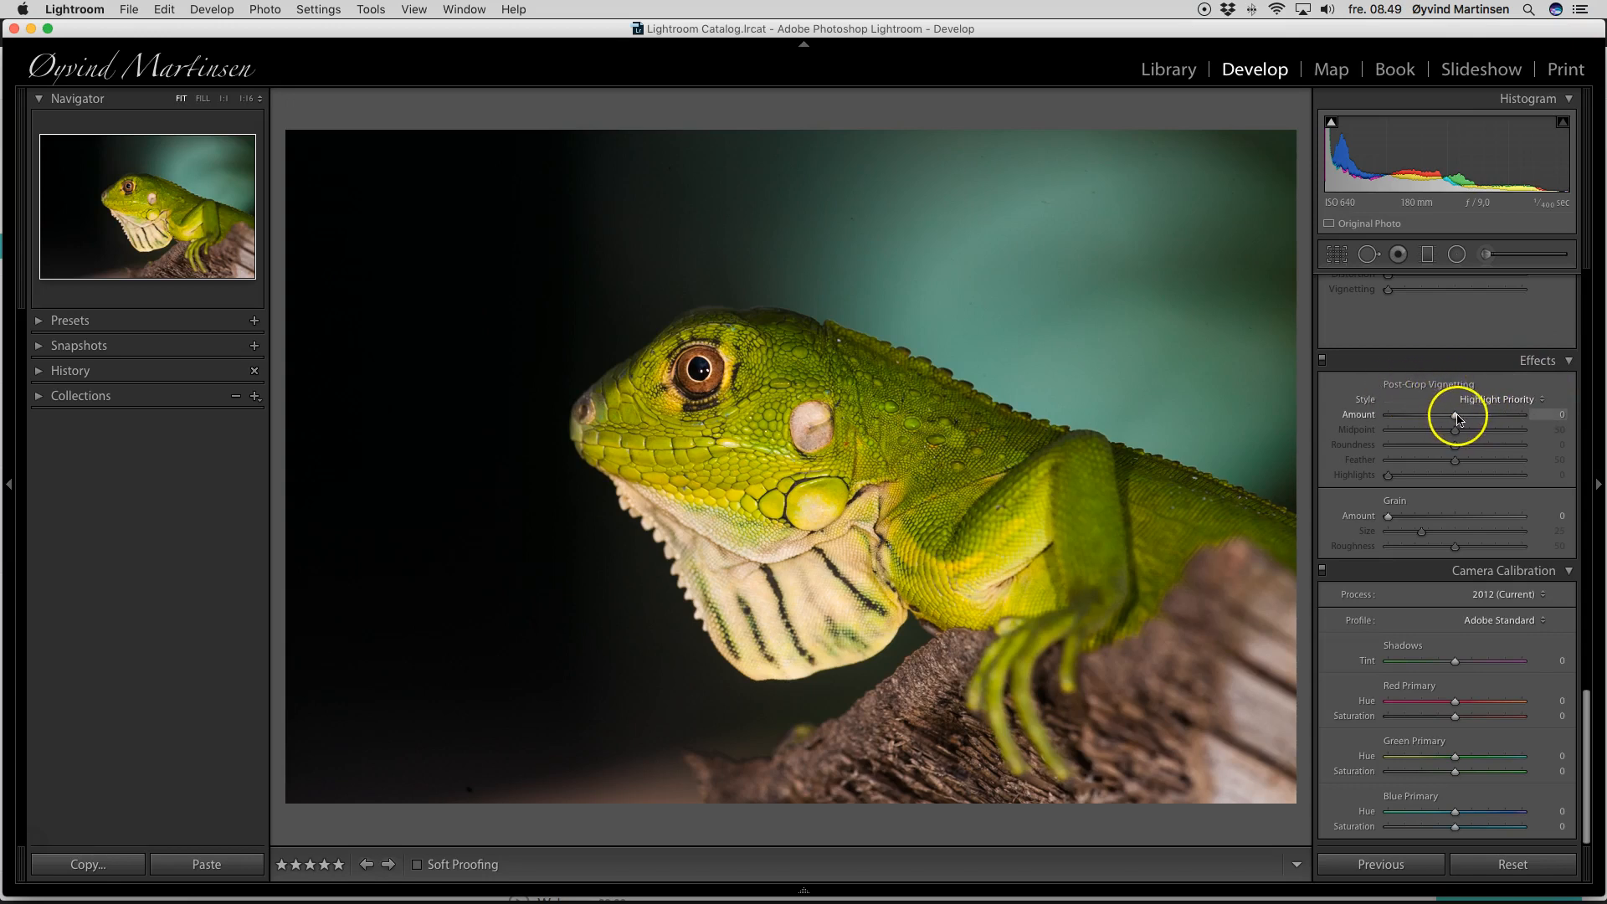
drag(1457, 416, 1448, 417)
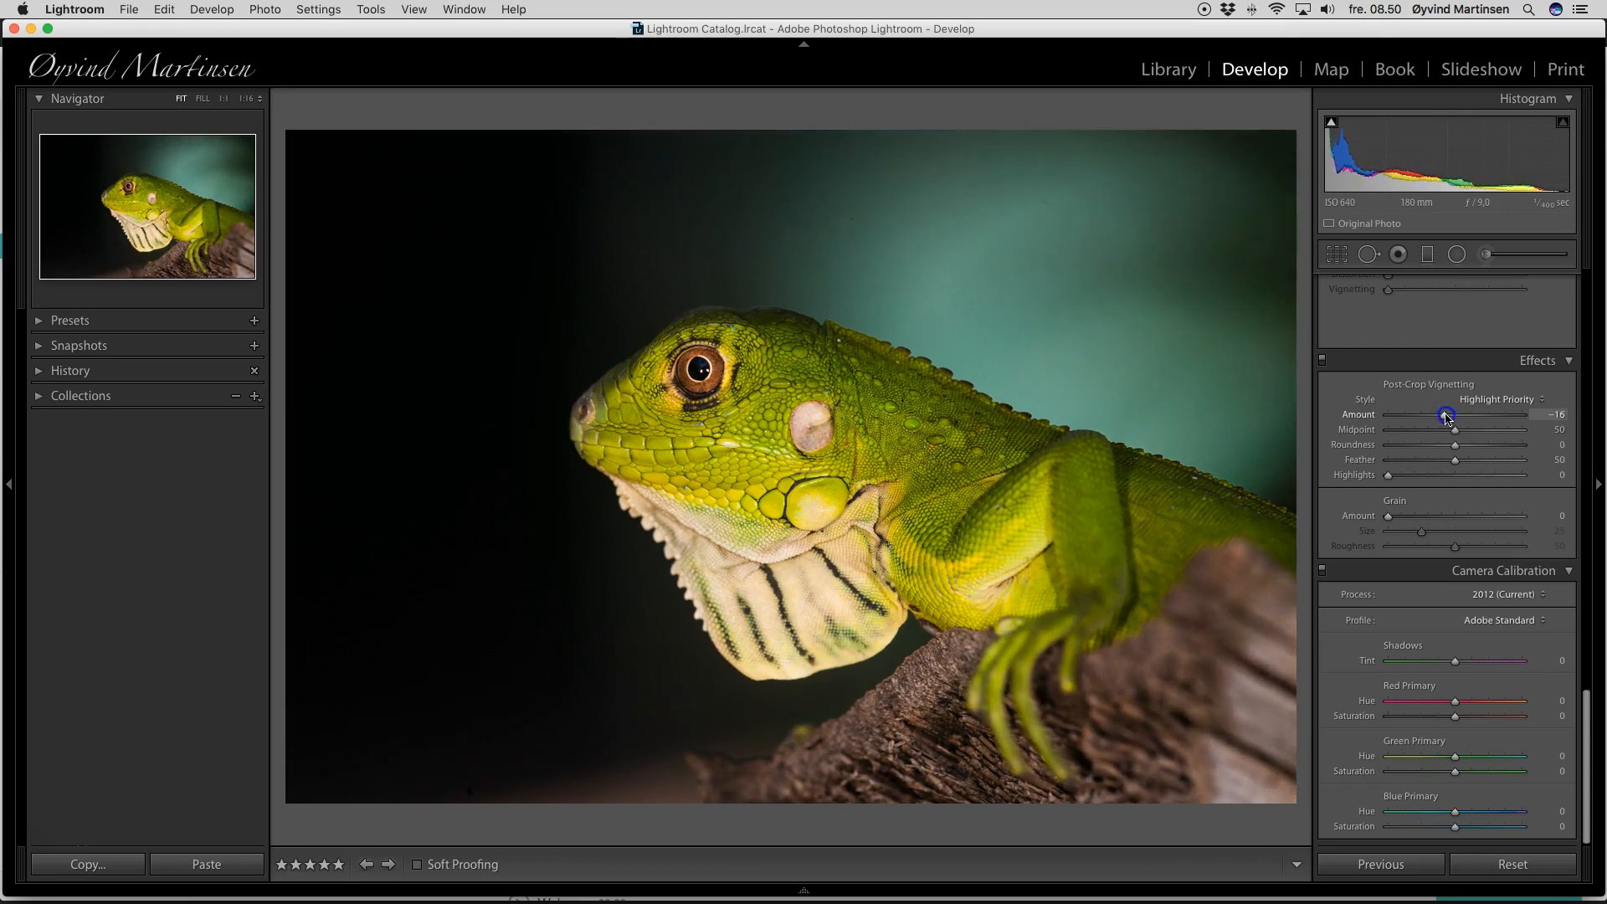
drag(1444, 416, 1444, 416)
drag(1441, 431, 1440, 432)
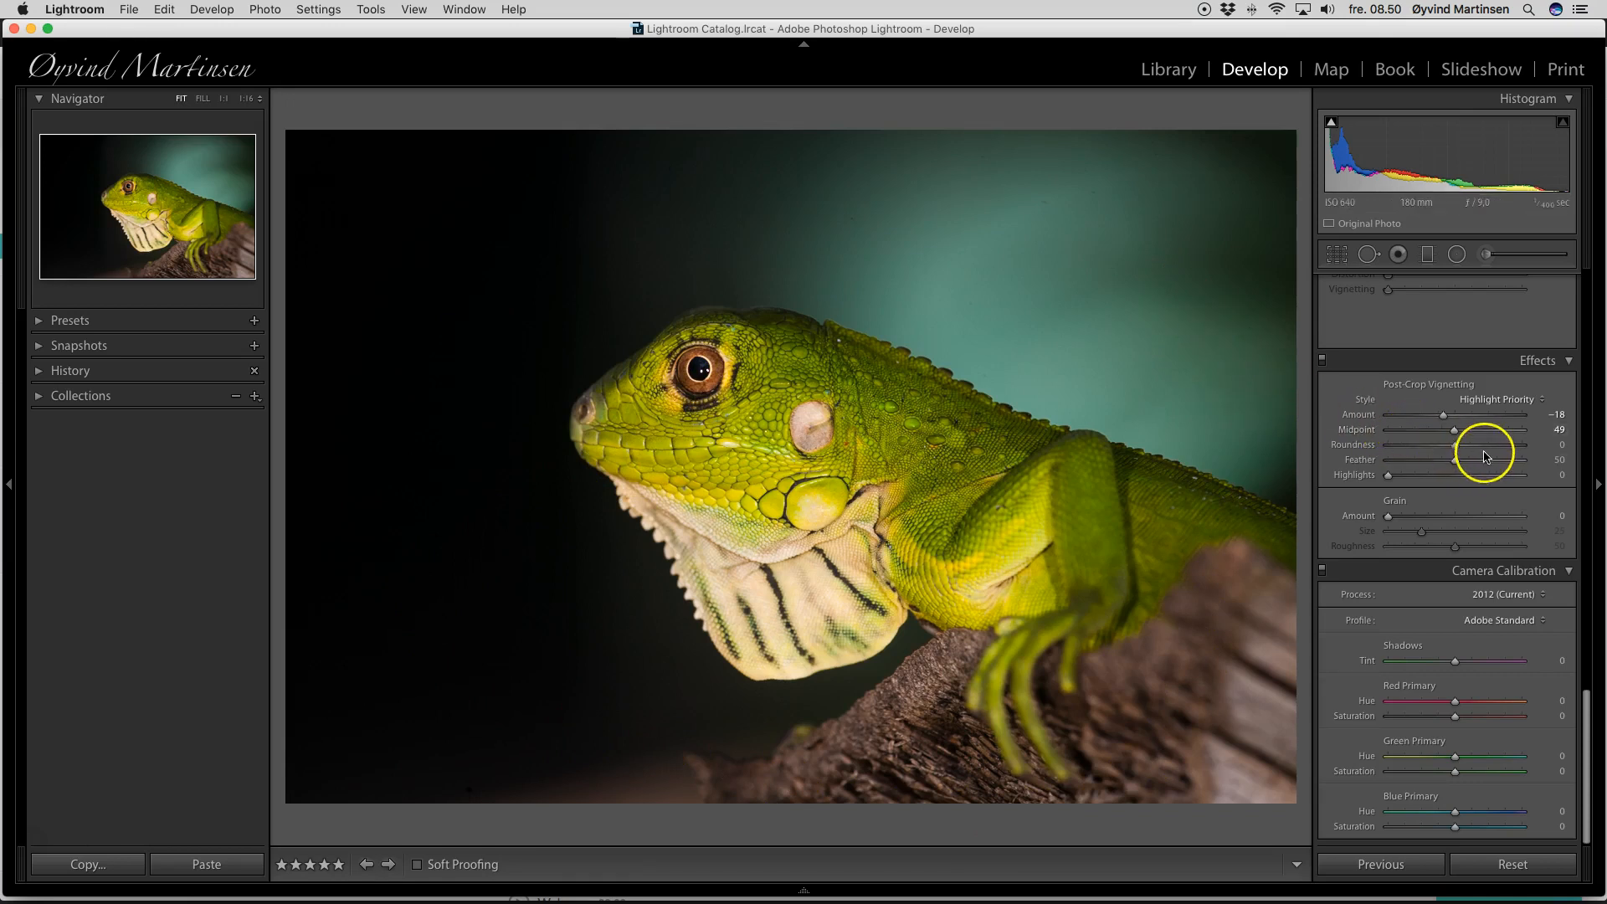
Step: Set up a new Adjustment Brush with Exposure reset to 0, Contrast 10 and Clarity 6
scroll(1482, 450, up, 3)
scroll(1481, 450, up, 10)
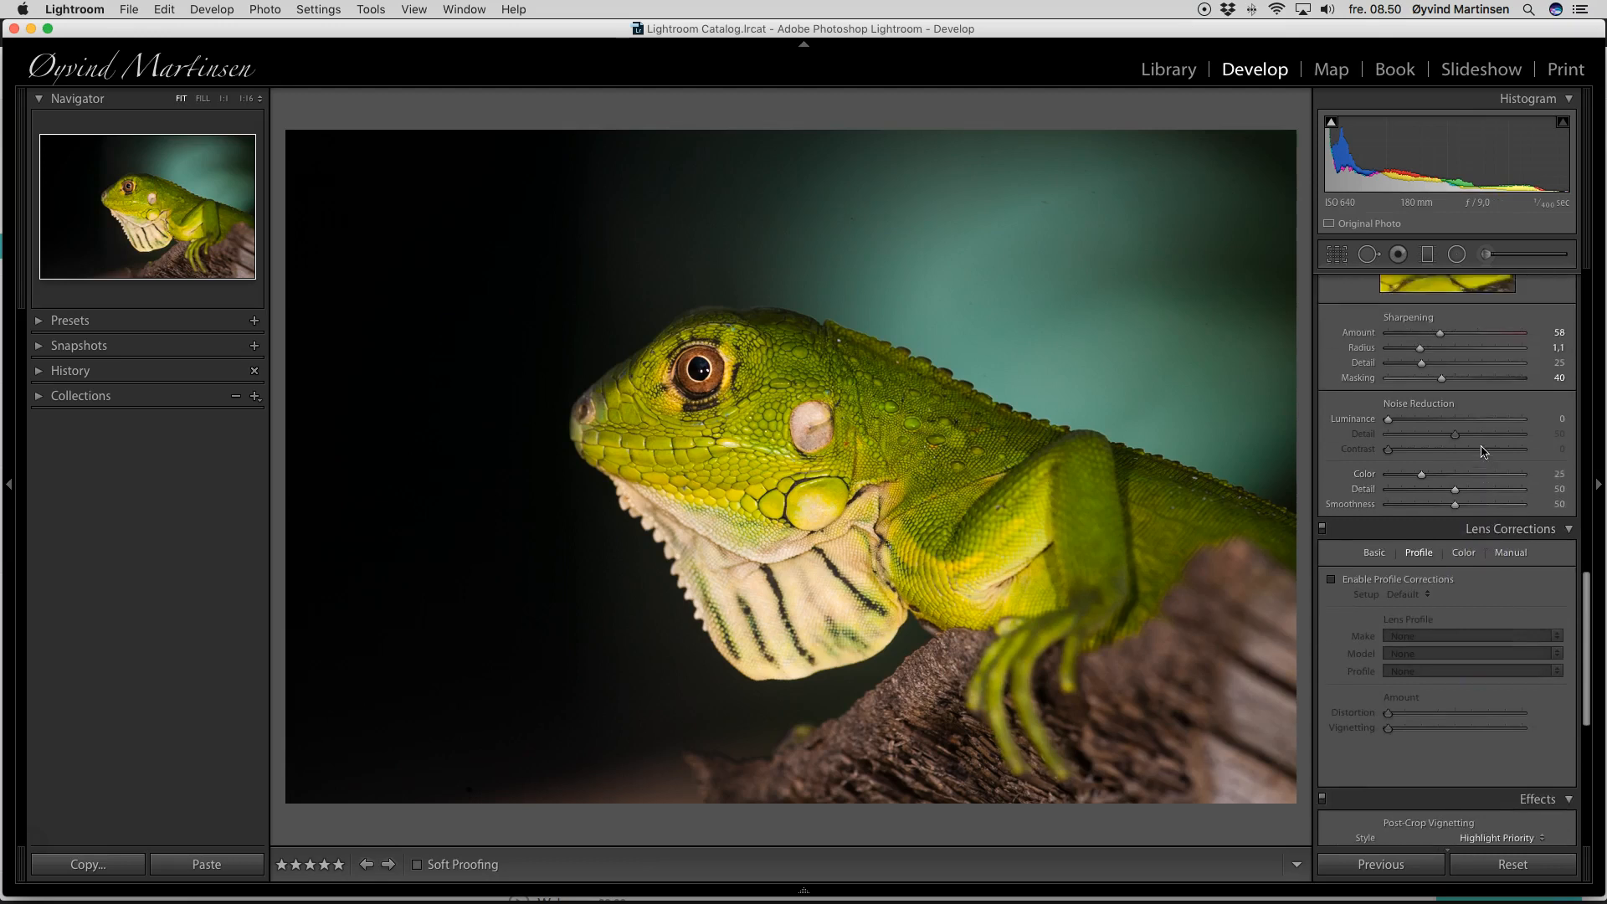
scroll(1482, 452, up, 12)
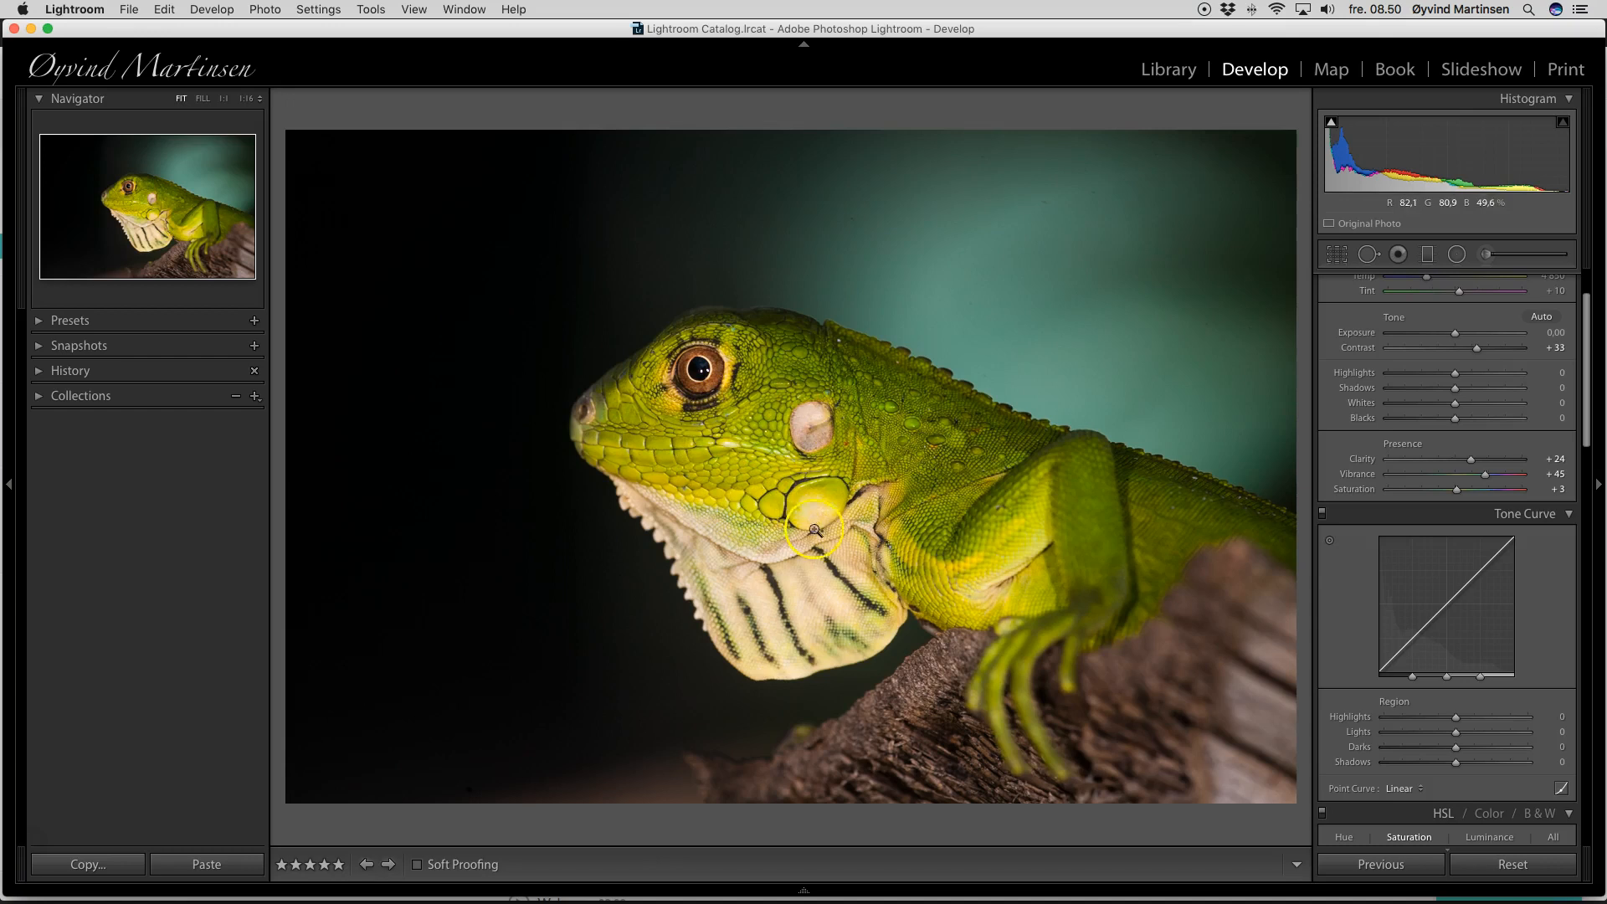
click(1486, 255)
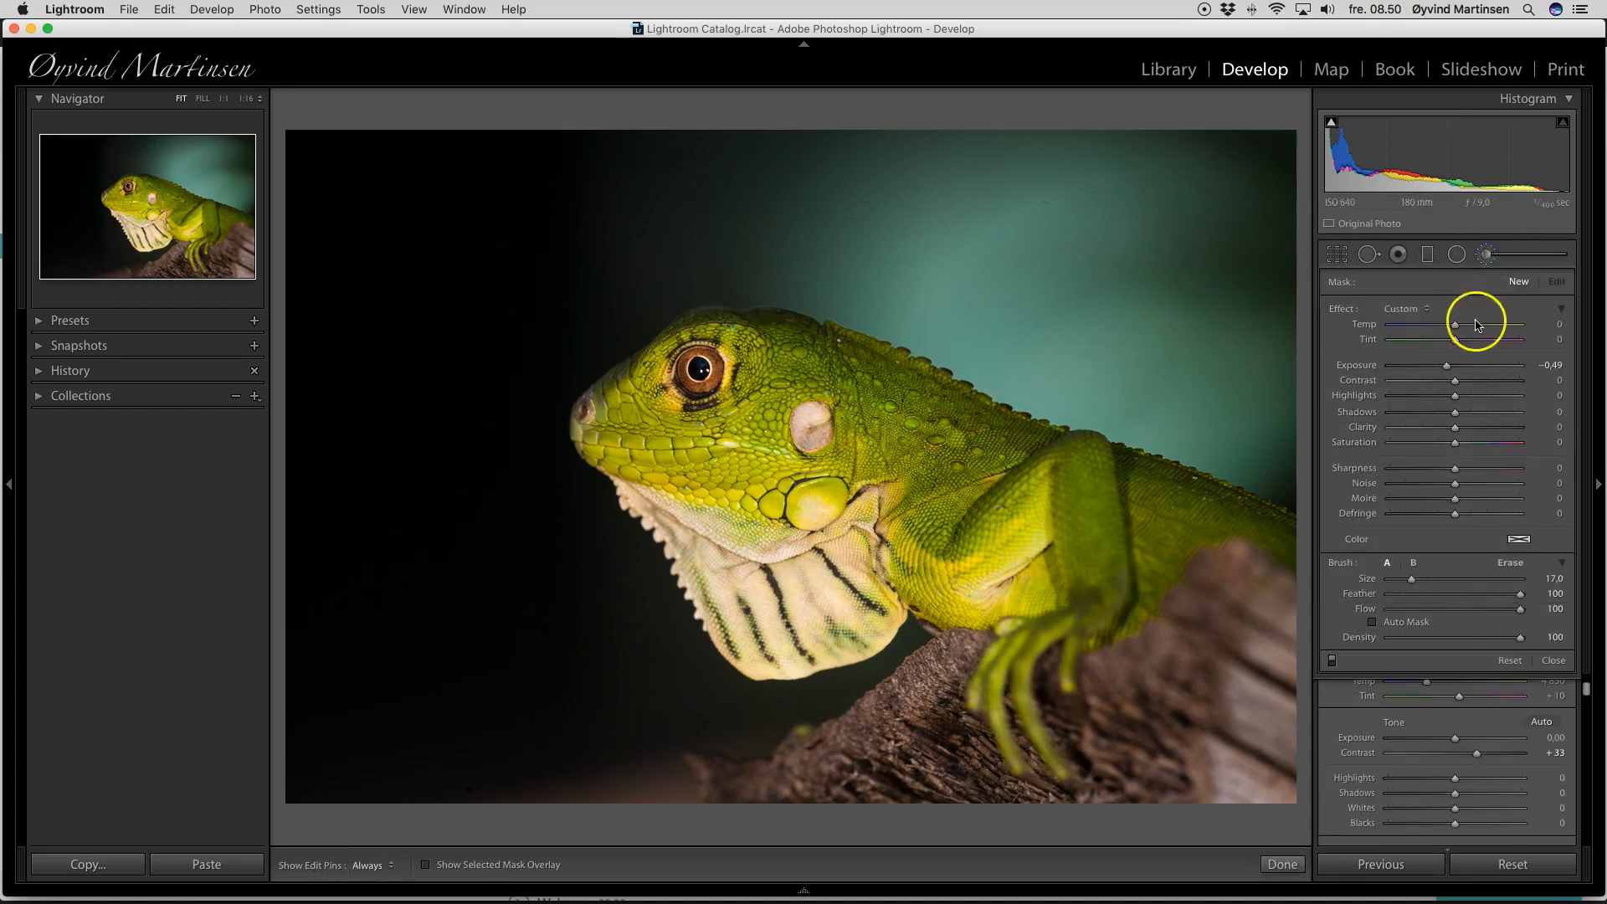
drag(1447, 366, 1447, 366)
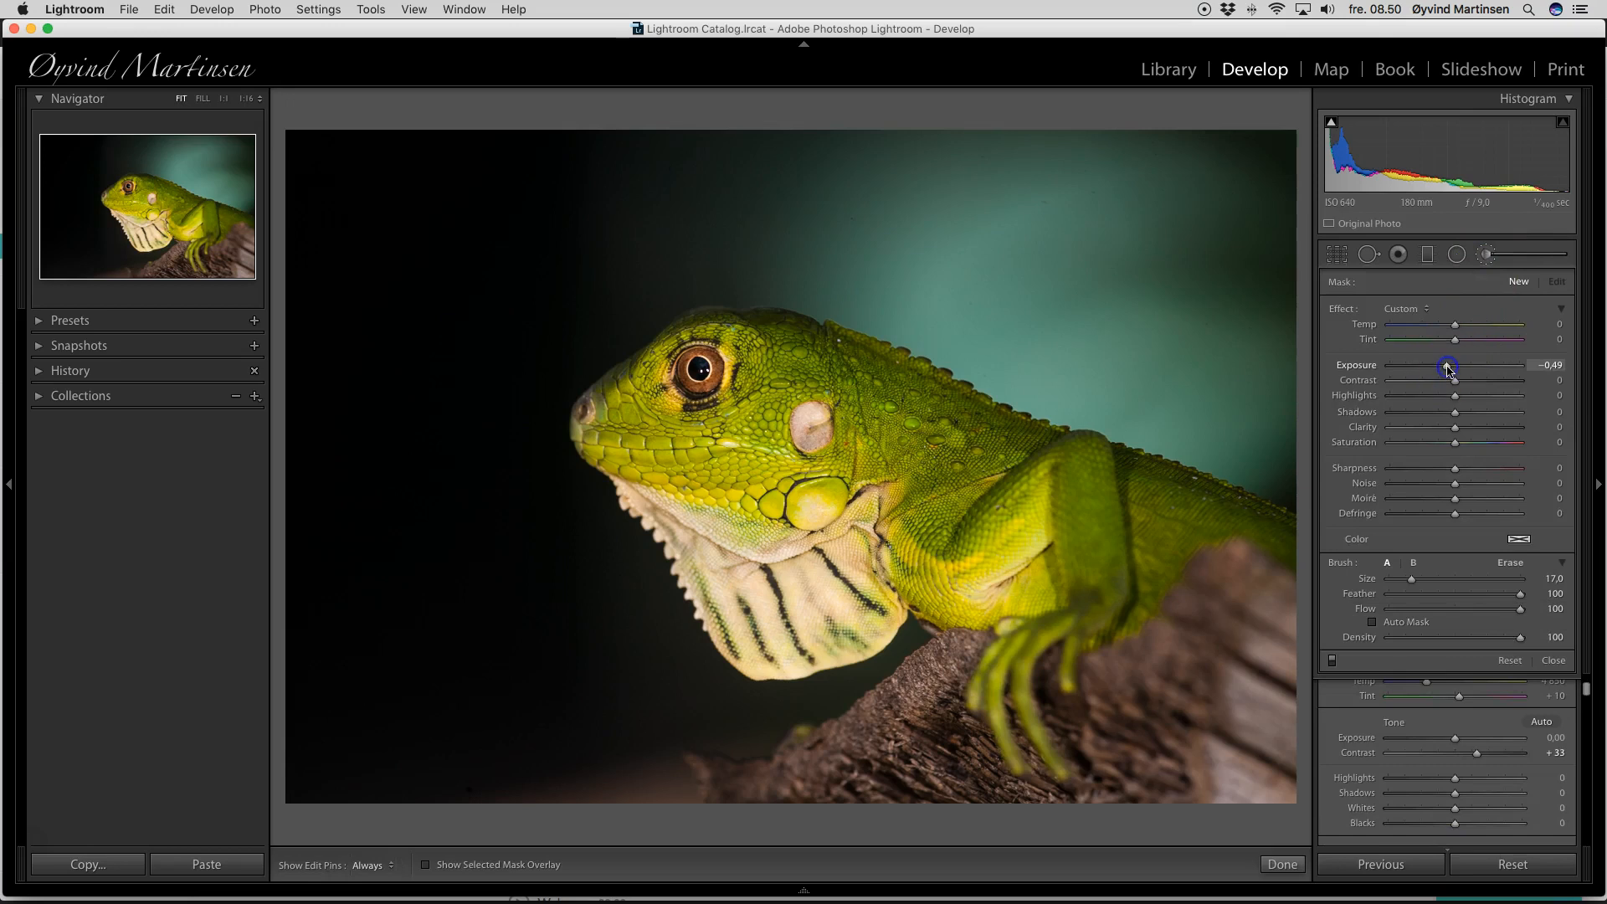
double_click(1449, 368)
click(1456, 382)
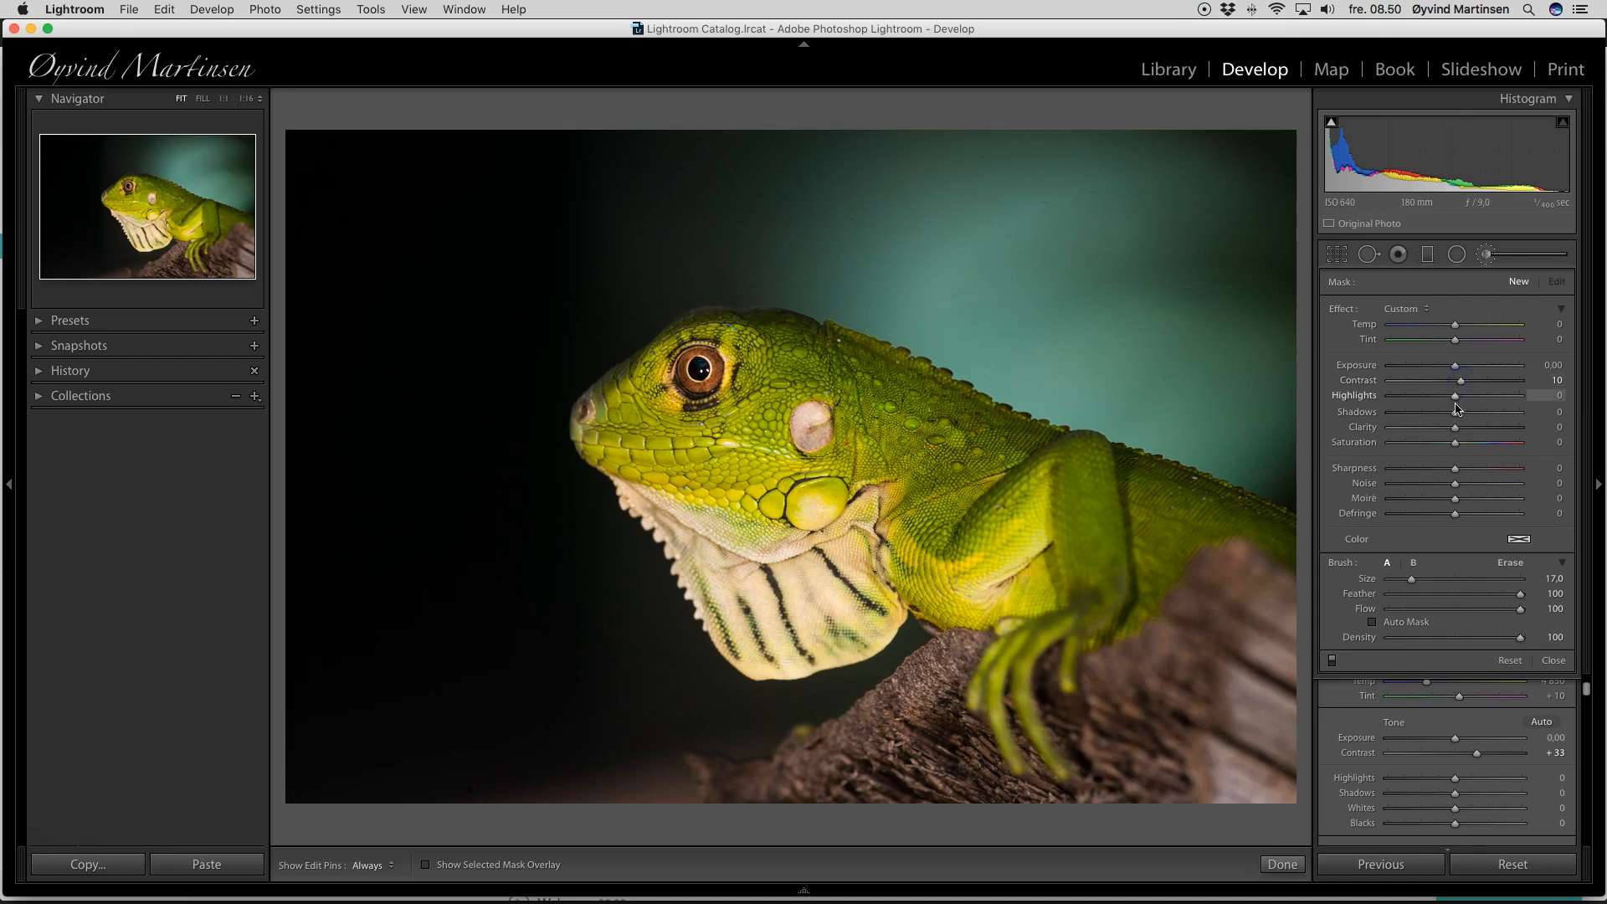
click(1456, 429)
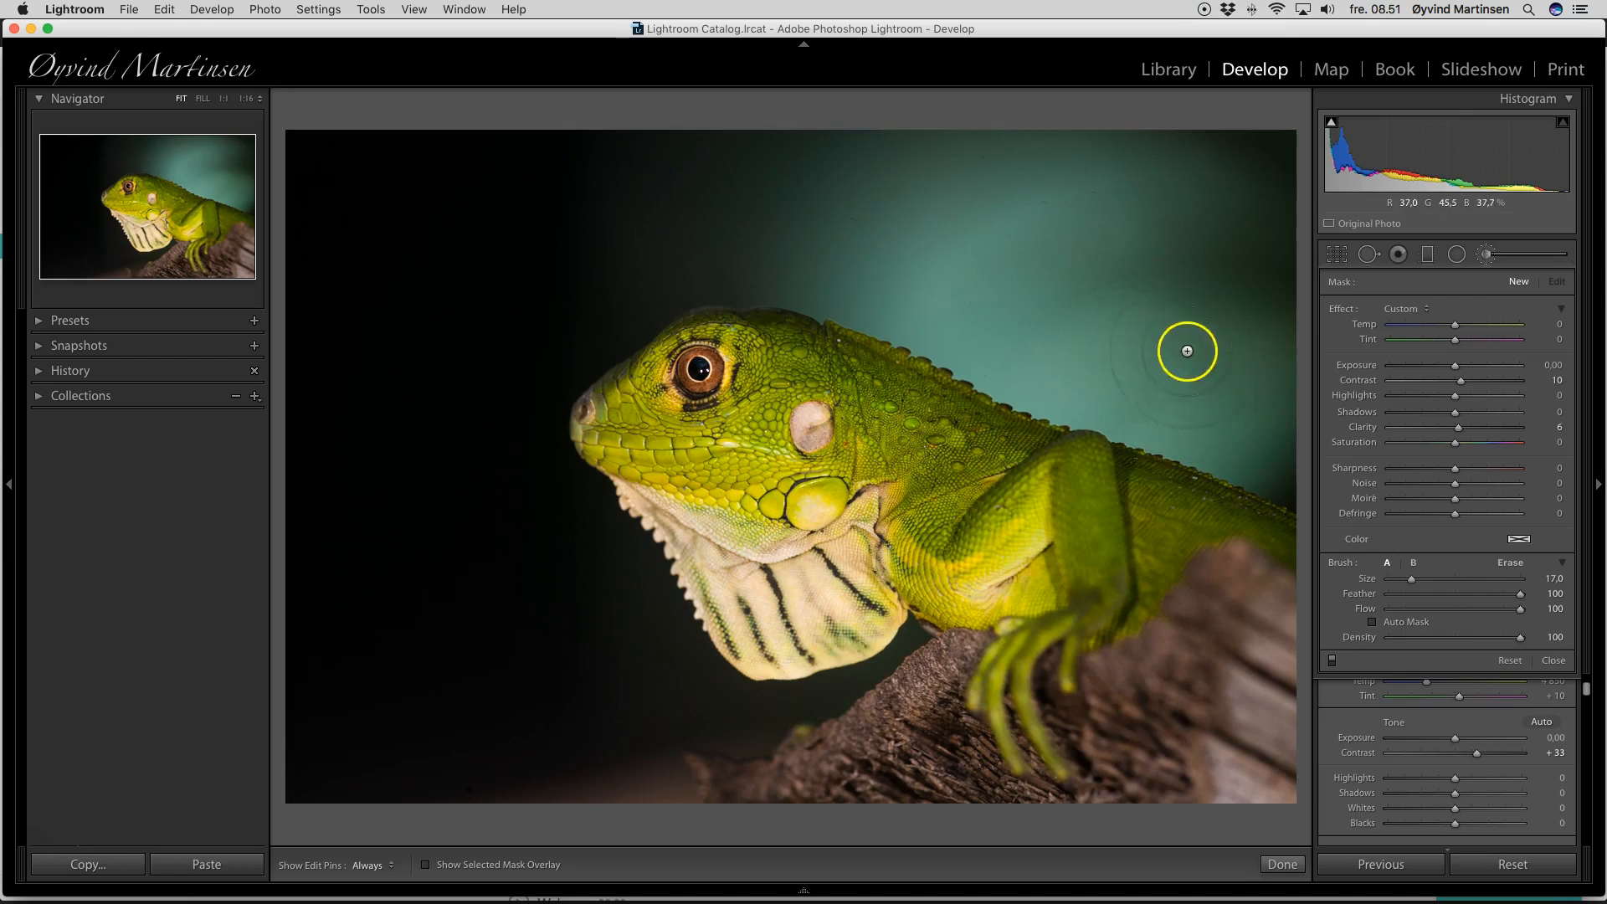
Step: Reduce the brush size to 11 and paint the adjustment over the iguana's face from the eye down to the throat
scroll(1175, 361, down, 4)
drag(1176, 362, 1172, 362)
drag(1170, 361, 1168, 360)
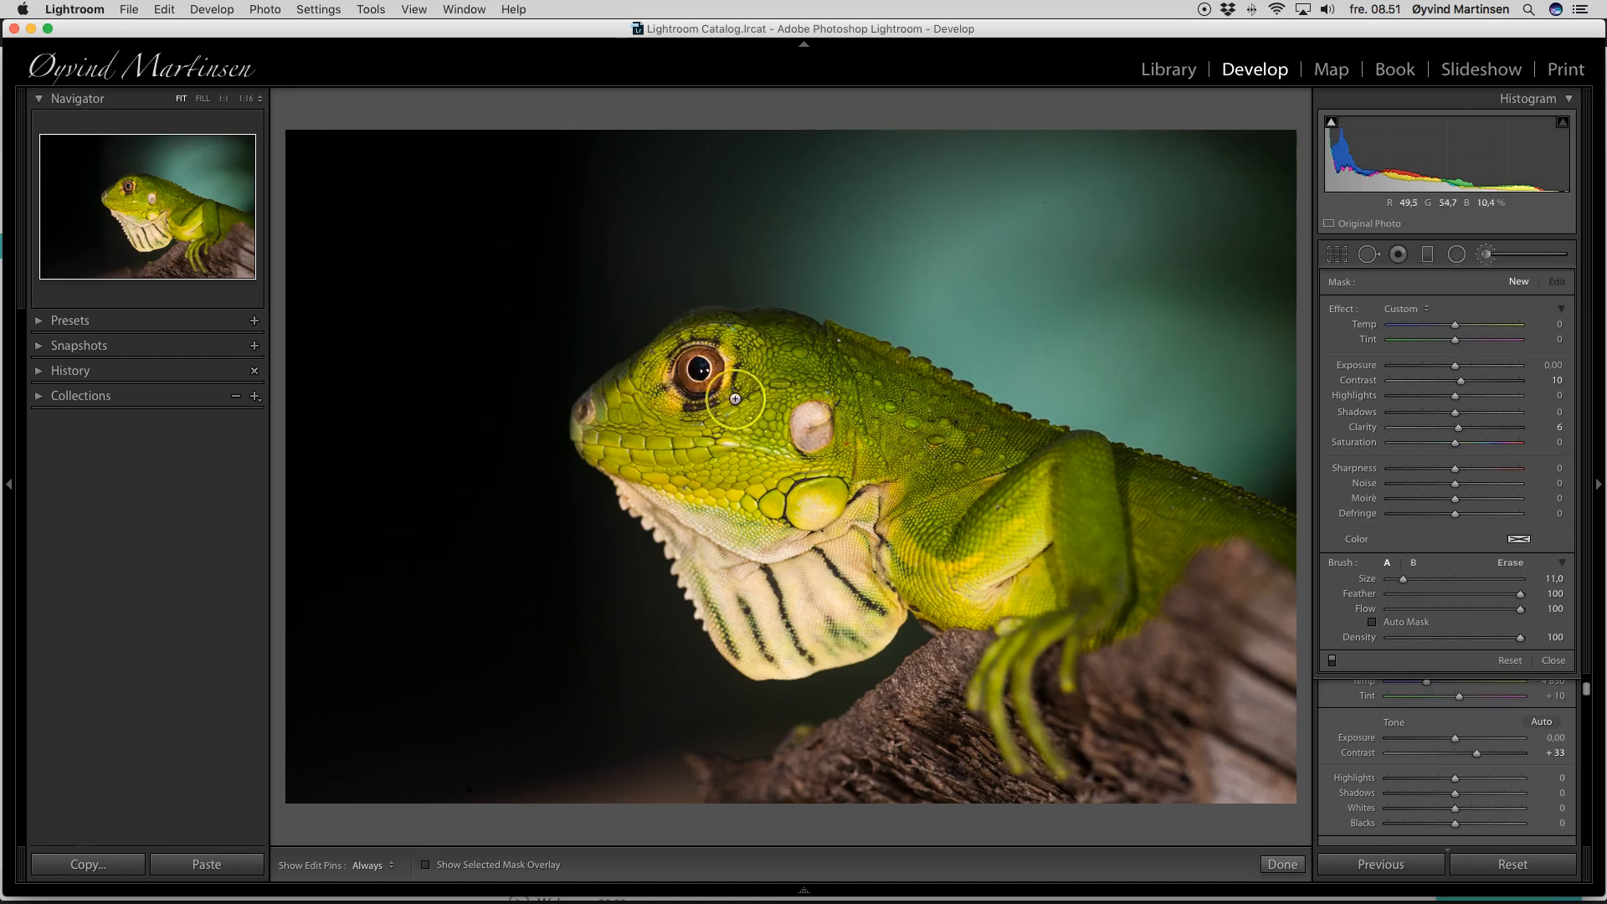
key(h)
mouse_move(720, 365)
mouse_down()
mouse_move(696, 392)
mouse_move(726, 378)
mouse_move(715, 369)
mouse_move(659, 394)
mouse_move(615, 437)
mouse_move(756, 472)
mouse_move(826, 451)
mouse_move(754, 375)
mouse_move(985, 472)
mouse_move(933, 453)
mouse_move(958, 437)
mouse_move(759, 496)
mouse_move(806, 534)
mouse_move(774, 582)
mouse_move(784, 529)
mouse_move(1069, 533)
mouse_move(966, 518)
mouse_move(1051, 500)
mouse_move(993, 496)
mouse_move(891, 436)
mouse_move(811, 407)
mouse_move(736, 412)
mouse_move(758, 380)
mouse_move(716, 439)
mouse_move(723, 410)
mouse_move(743, 451)
mouse_move(615, 428)
mouse_move(712, 466)
mouse_move(746, 564)
mouse_move(796, 521)
mouse_move(775, 571)
mouse_move(859, 510)
mouse_move(843, 555)
mouse_move(884, 469)
mouse_move(966, 470)
mouse_move(918, 470)
mouse_move(947, 441)
mouse_move(1023, 482)
mouse_move(837, 390)
mouse_move(787, 398)
mouse_move(761, 446)
mouse_move(813, 463)
mouse_move(796, 548)
mouse_up()
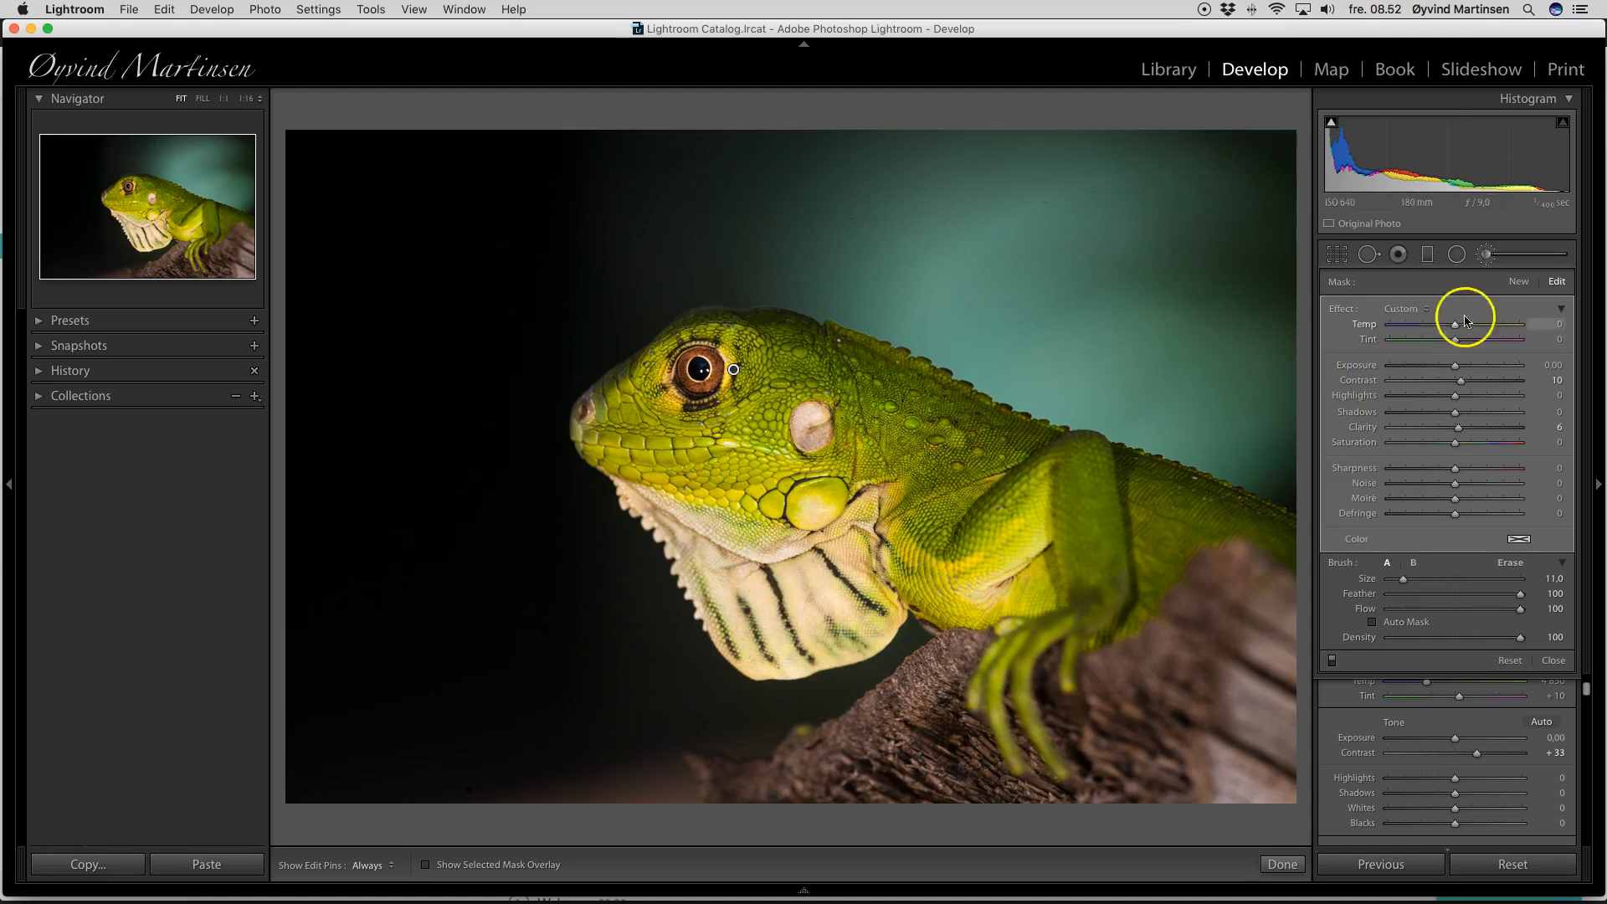
Step: Paint a new size 8 brush mask over the pale throat flap with Contrast and Clarity at 0, Exposure −0.09 and Highlights −3, and finish brushing
click(1518, 283)
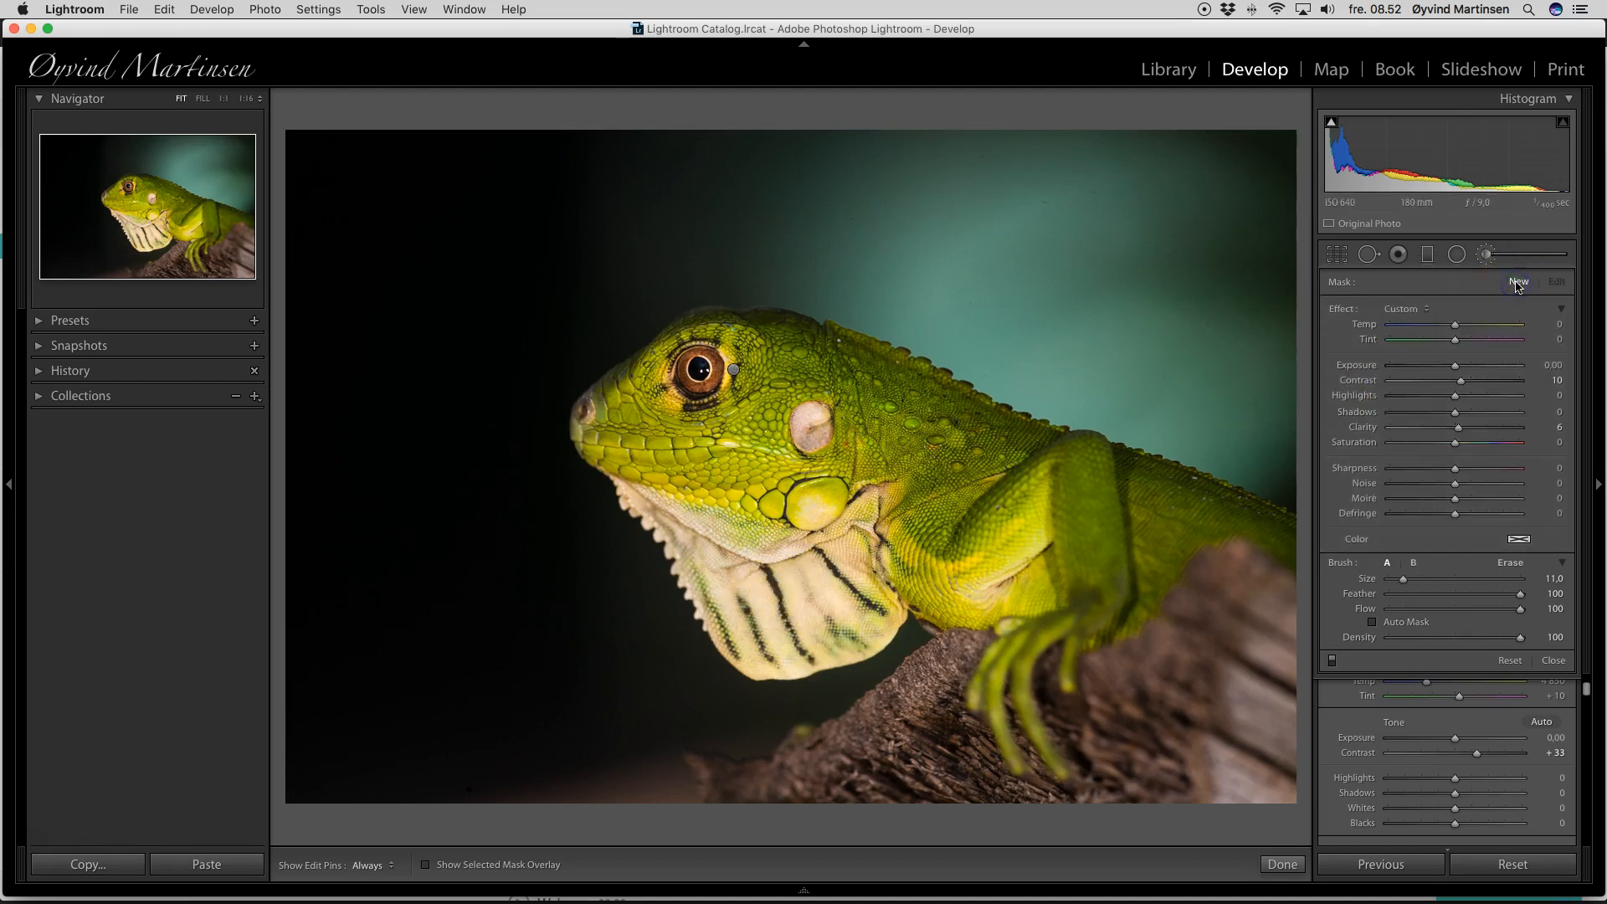
click(1462, 382)
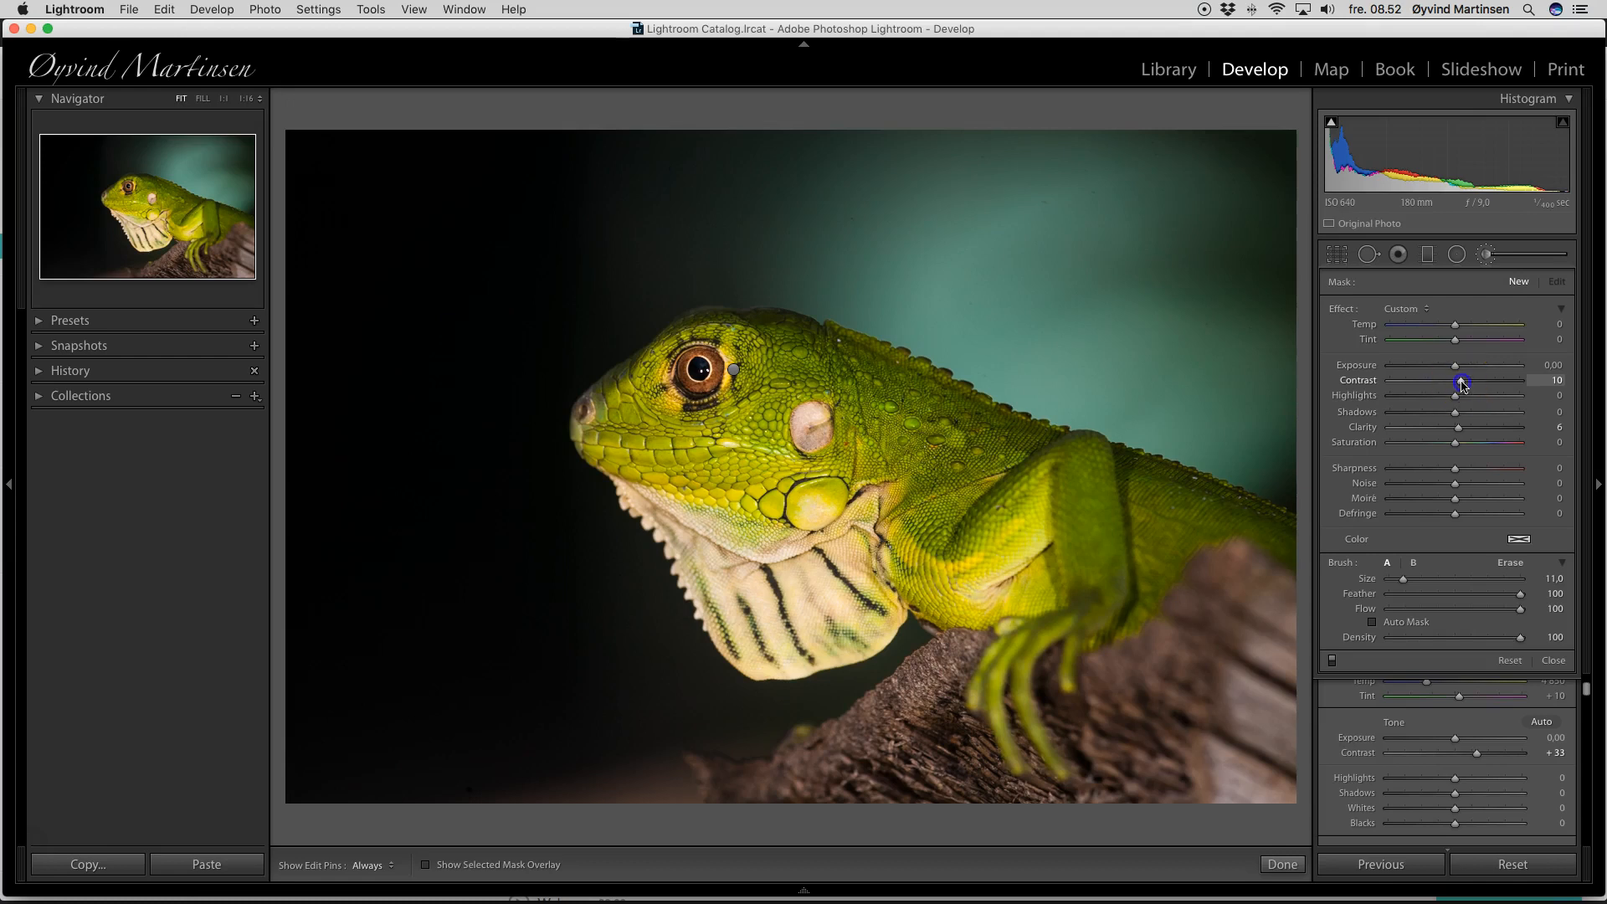
click(1459, 431)
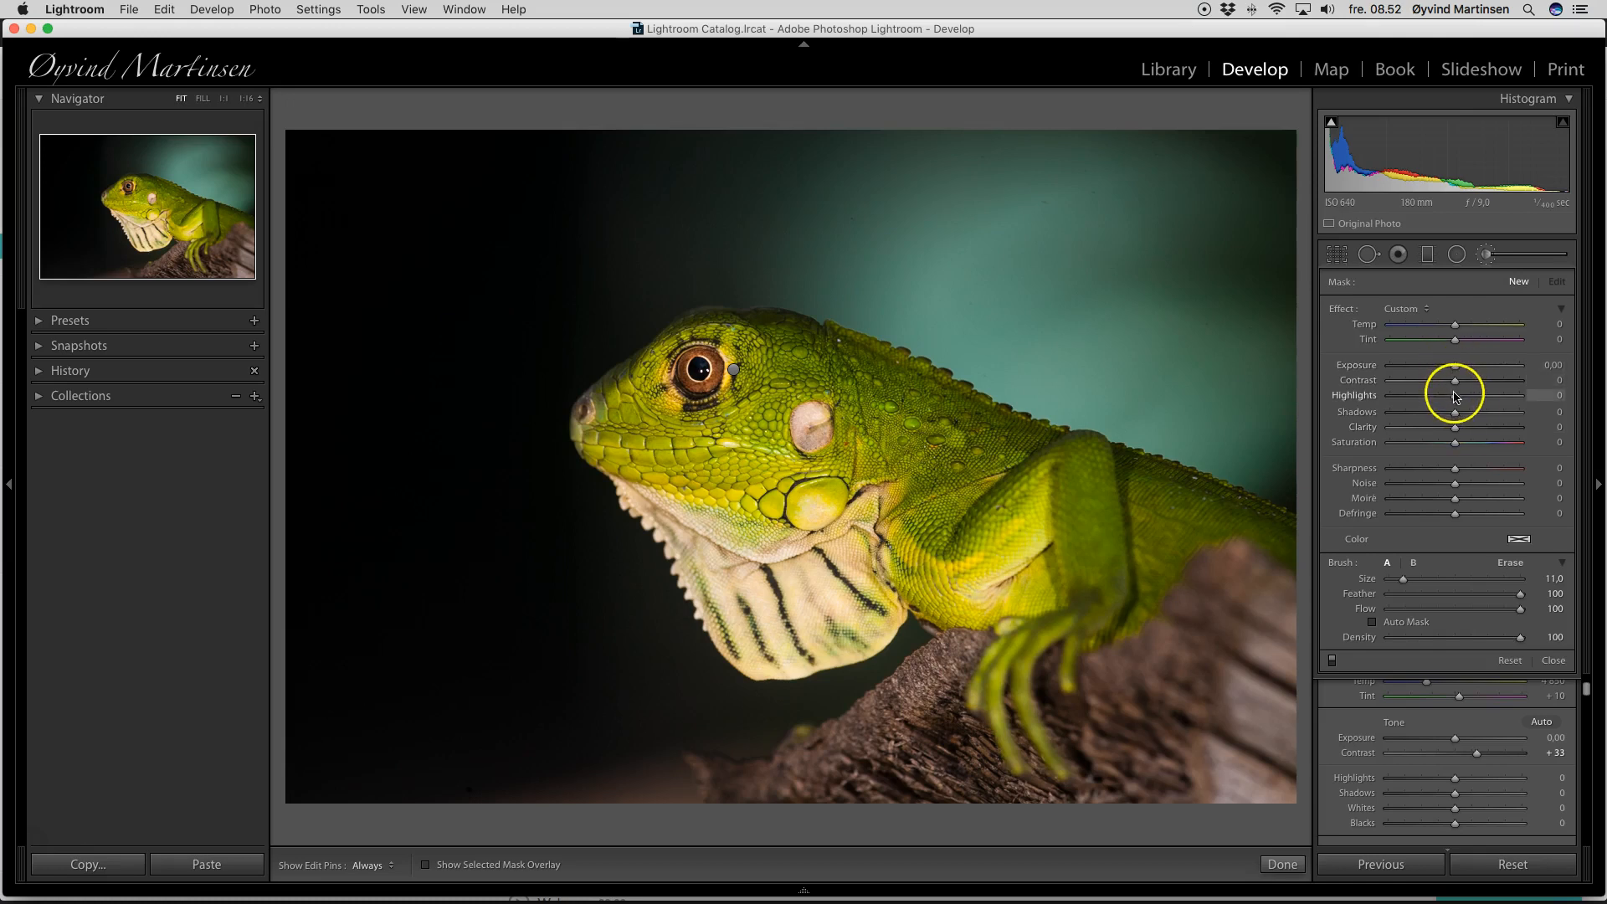
click(1458, 399)
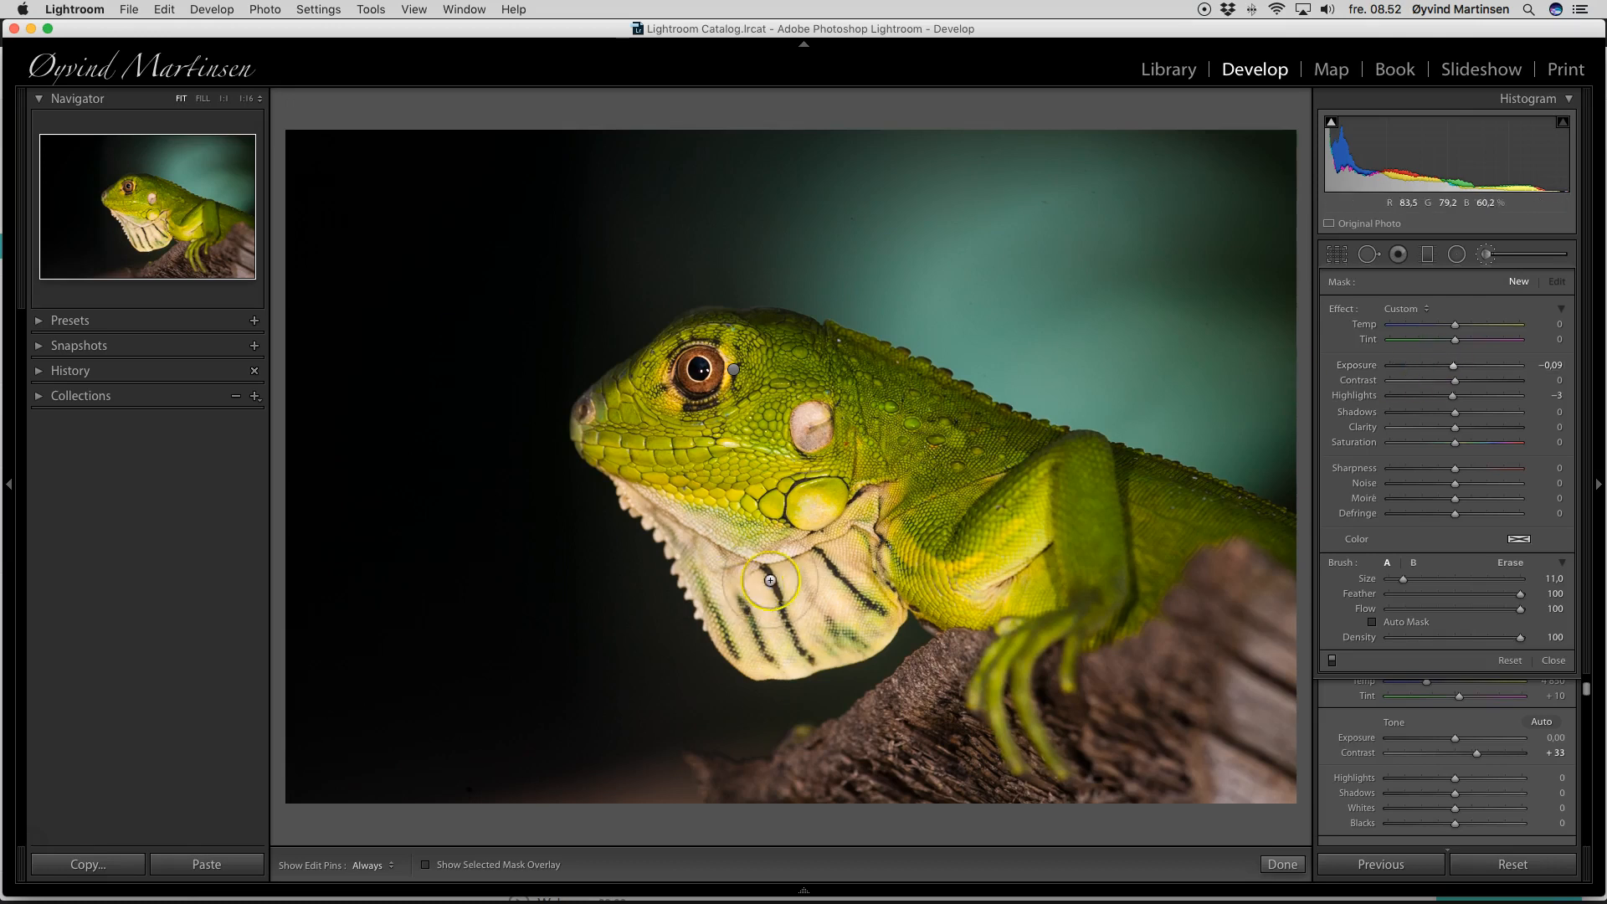
scroll(1054, 366, down, 3)
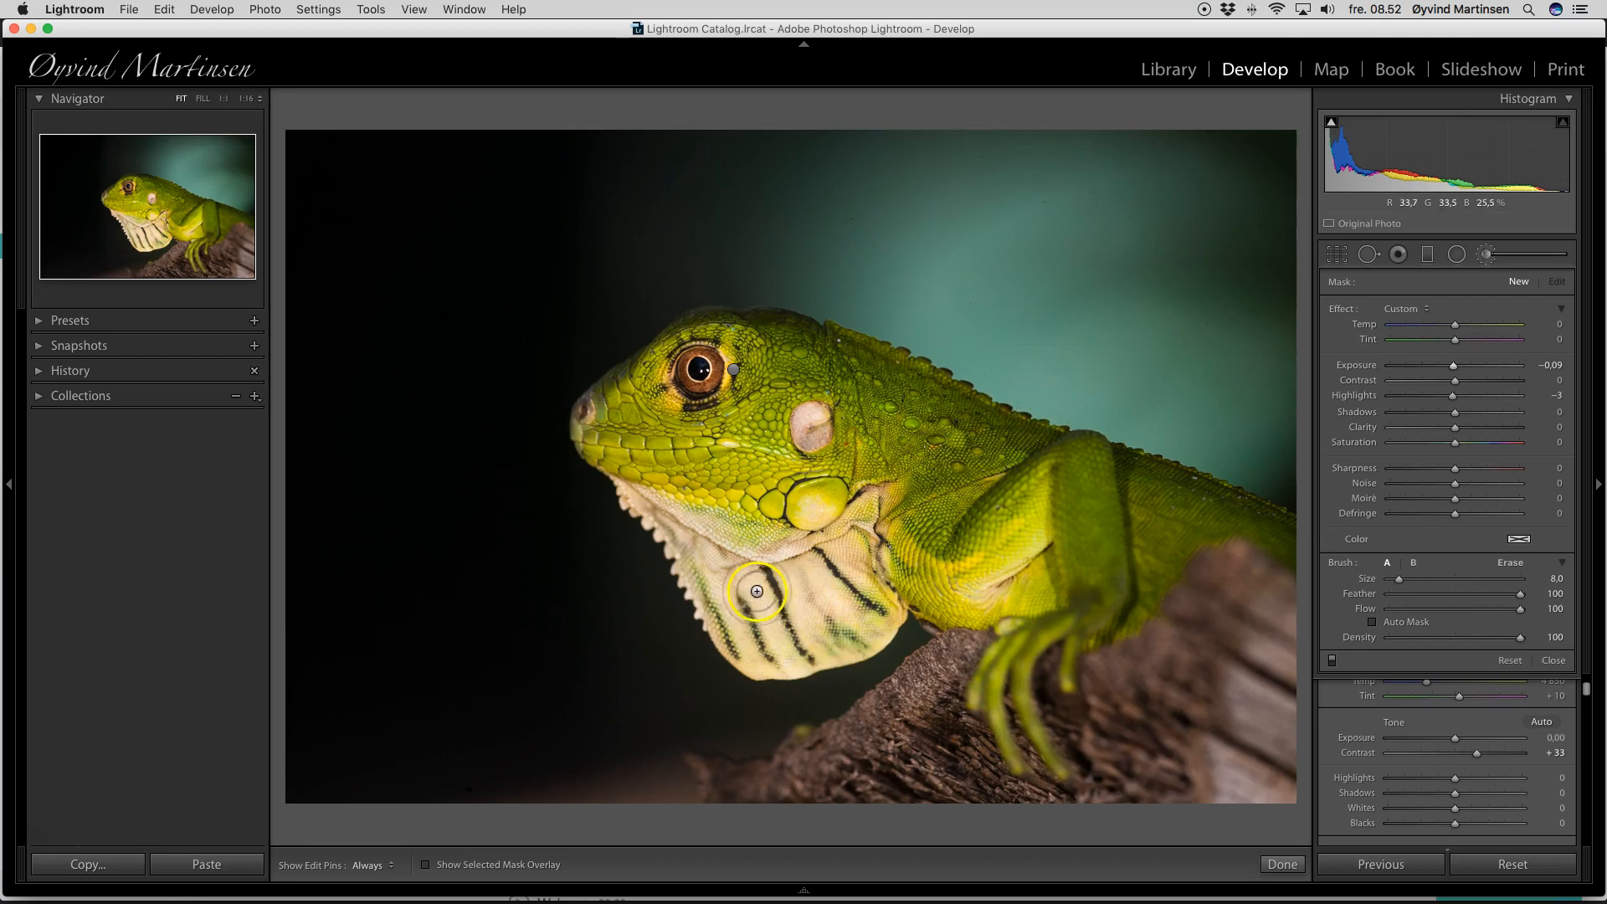
mouse_move(771, 575)
mouse_down()
mouse_move(645, 504)
mouse_move(766, 554)
mouse_move(844, 546)
mouse_move(804, 581)
mouse_move(850, 611)
mouse_move(746, 642)
mouse_move(721, 581)
mouse_move(652, 505)
mouse_move(790, 564)
mouse_move(822, 621)
mouse_move(845, 607)
mouse_up()
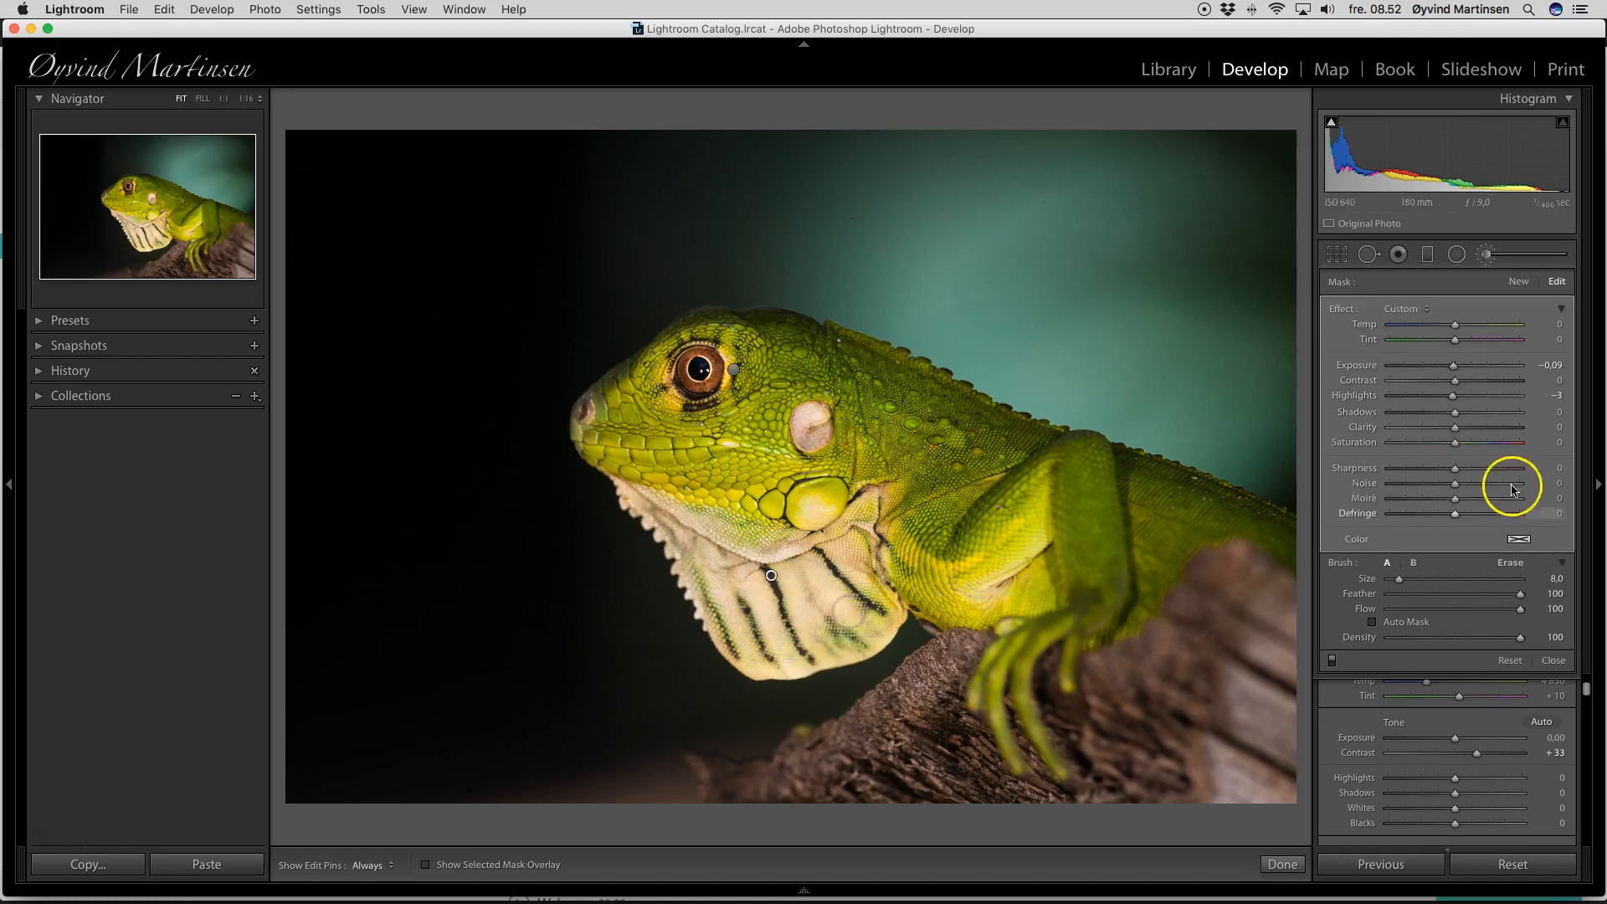
click(1555, 662)
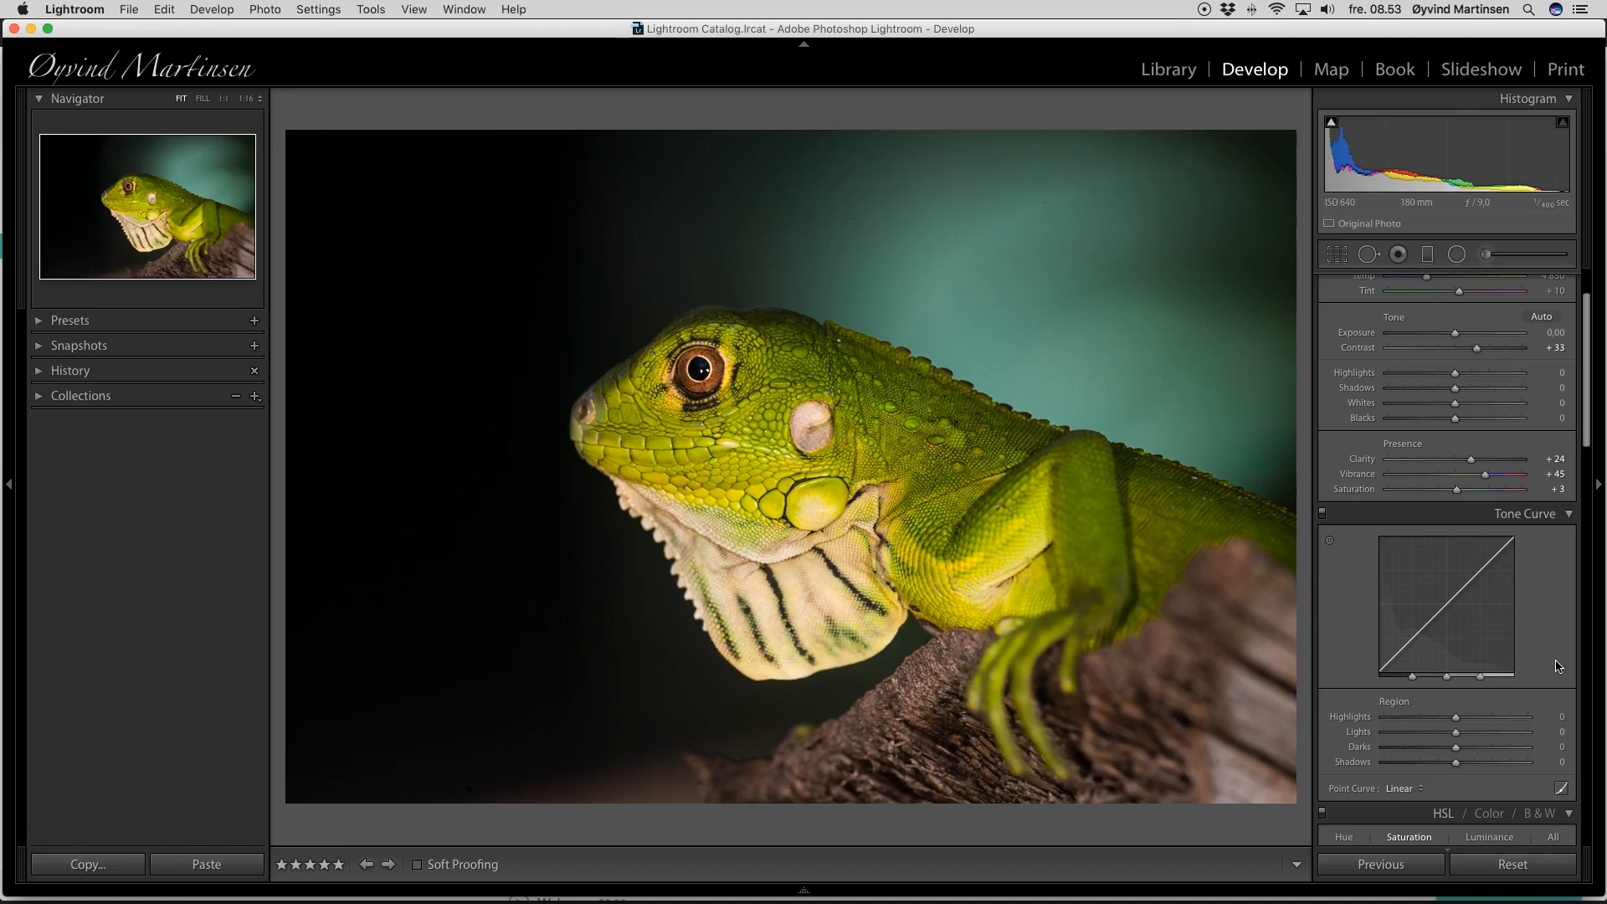
Step: Preview the iguana photo in full Lights Out mode, then restore the normal interface
key(l)
key(l)
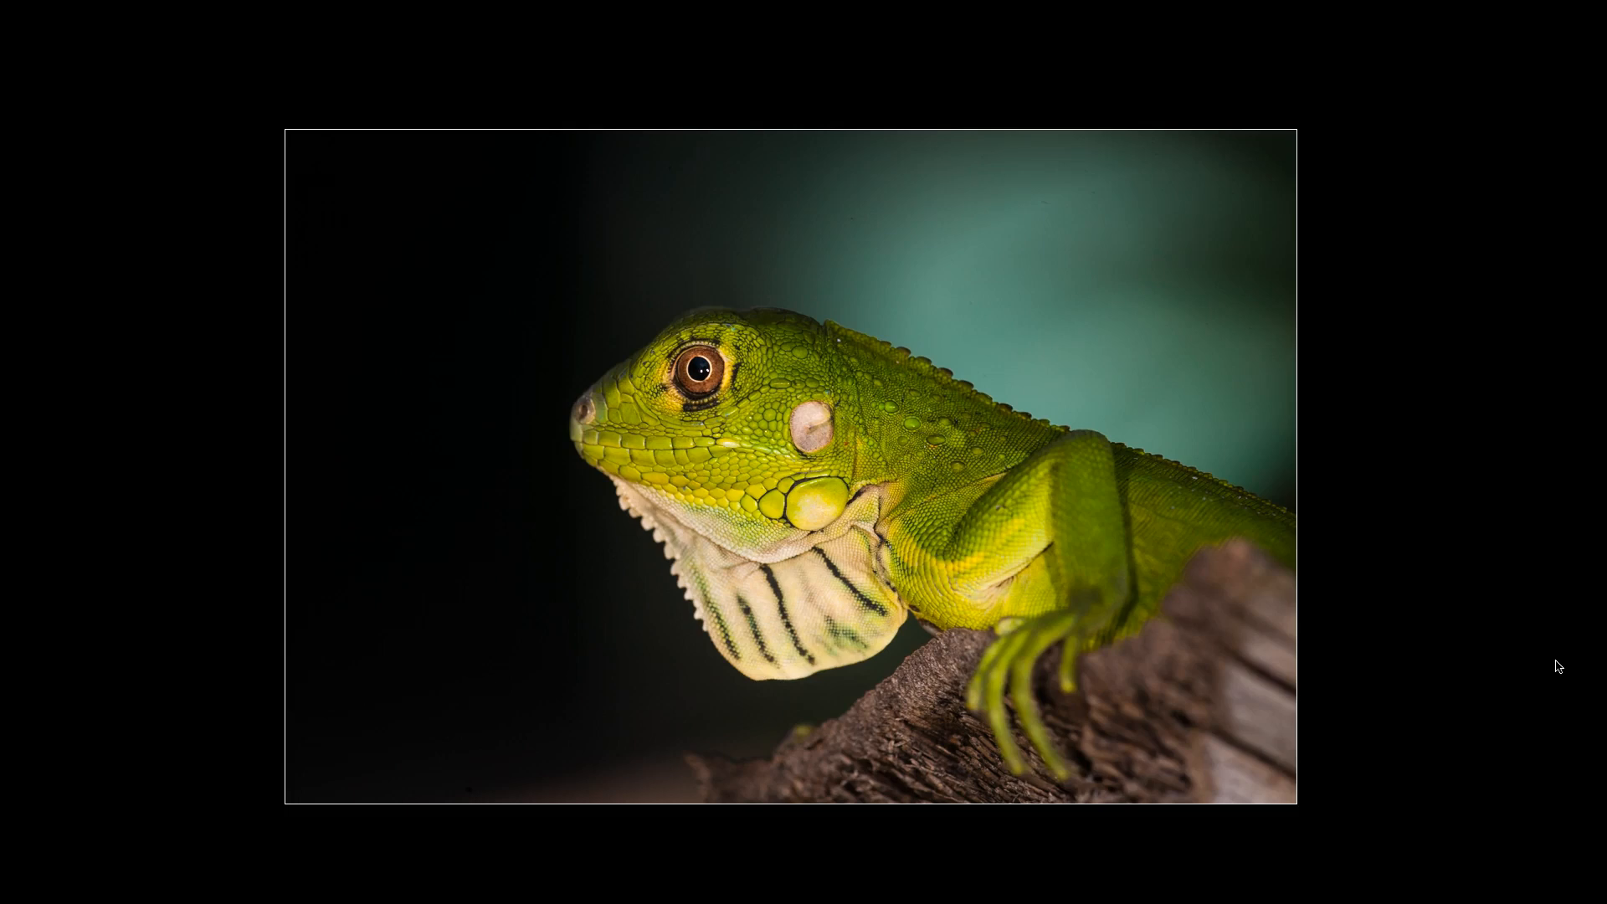
key(l)
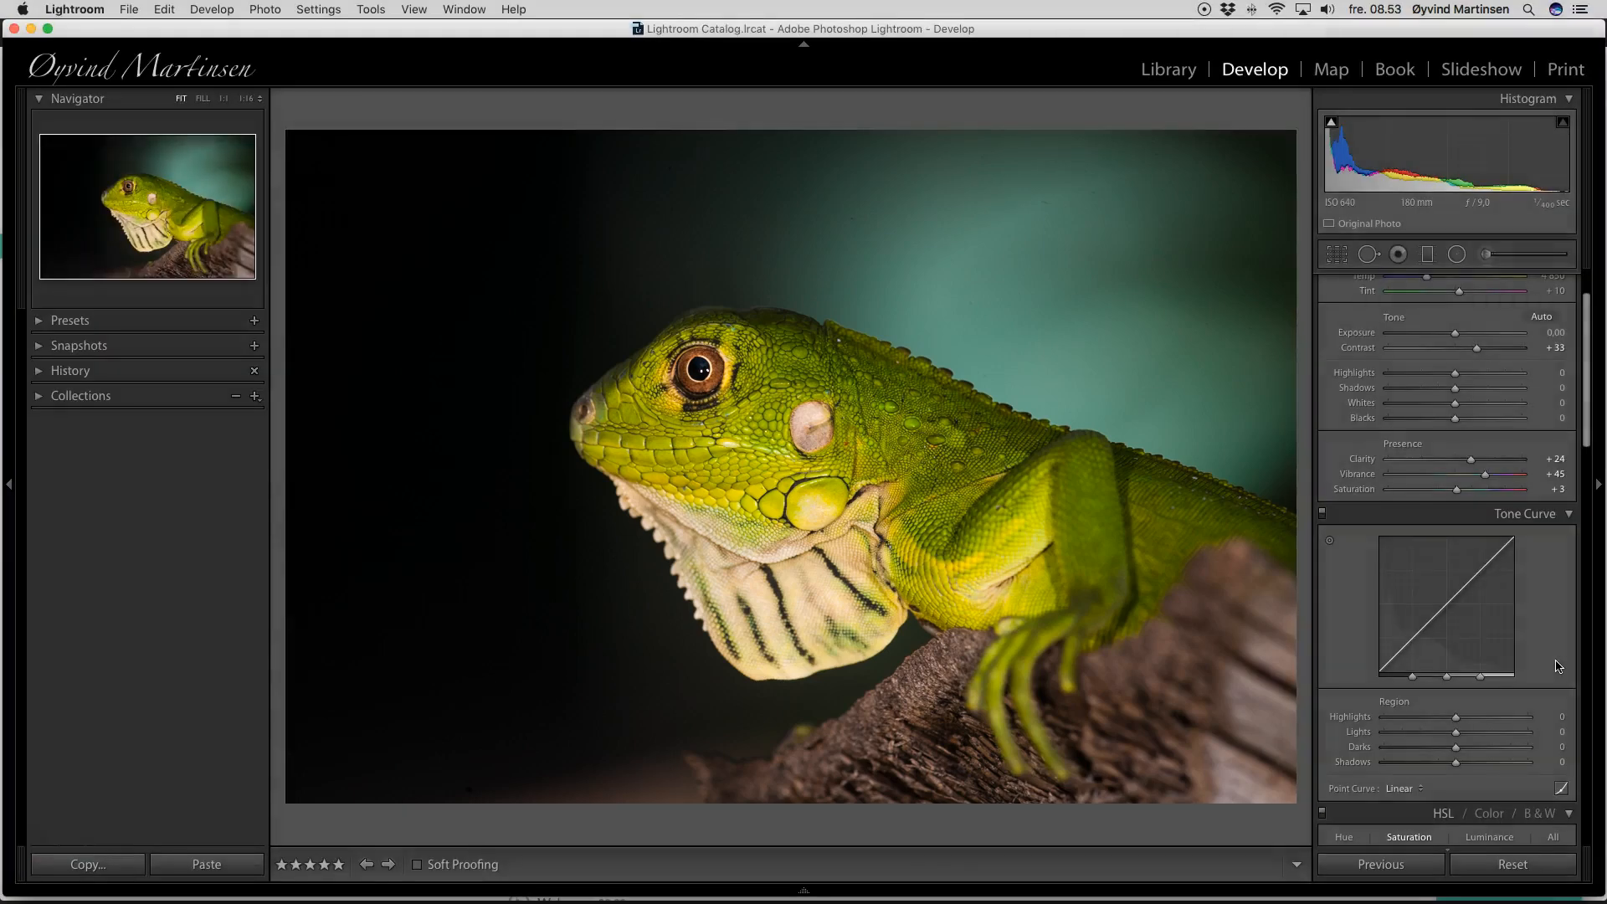
Step: Switch to the next photo, the red flower, and set Clarity +24, Vibrance +45, Contrast +26 and Temp 4199
key(Right)
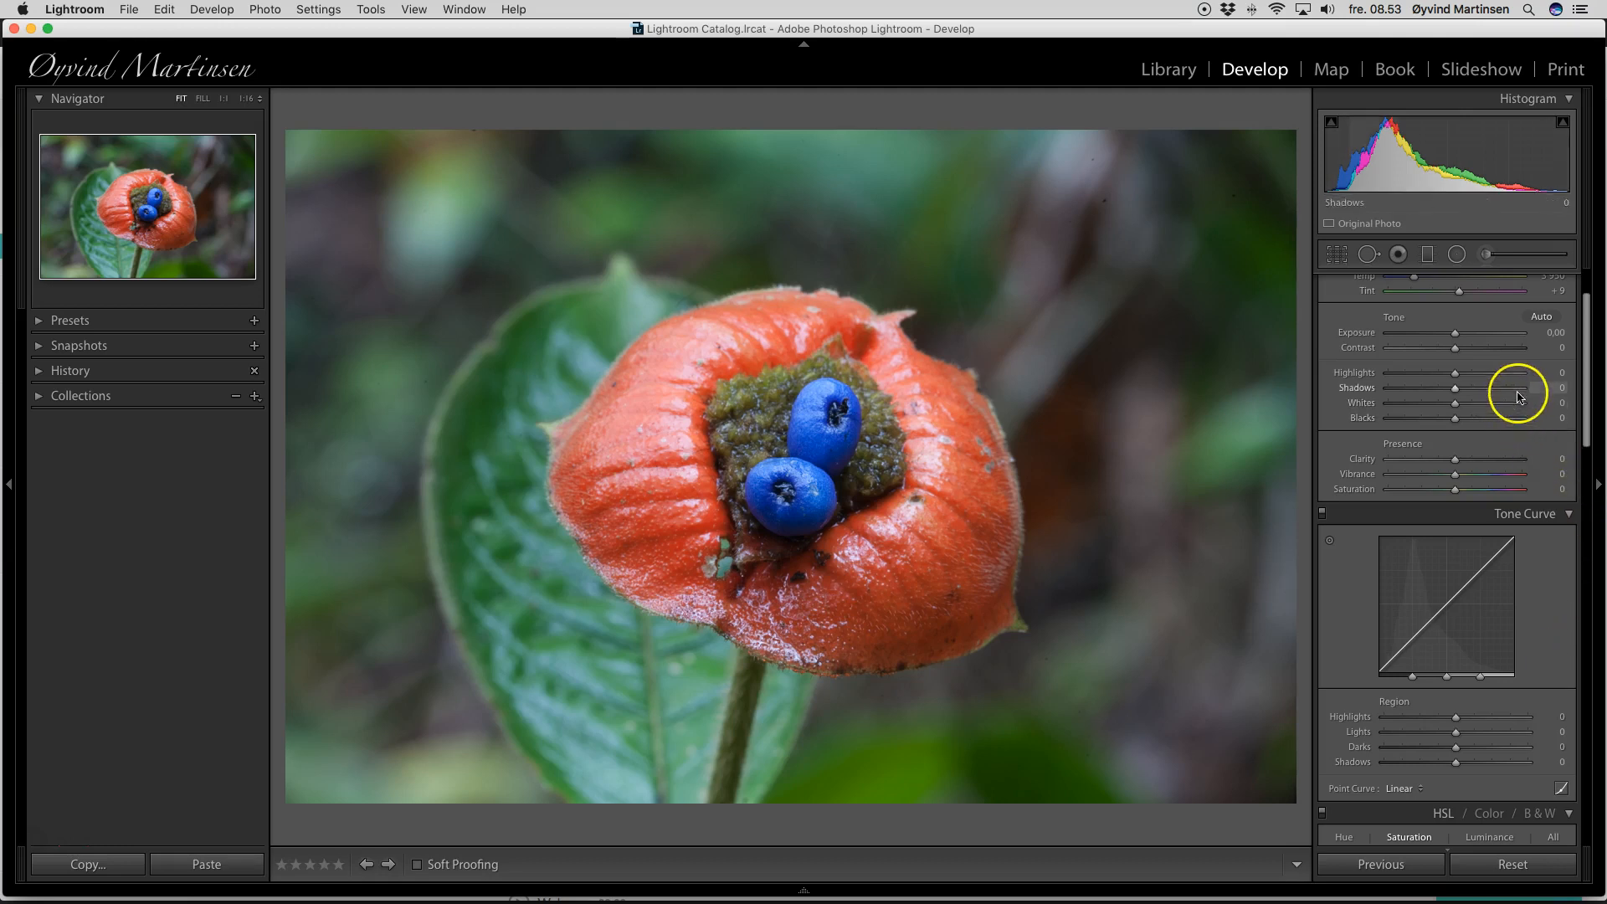
drag(1455, 460, 1483, 478)
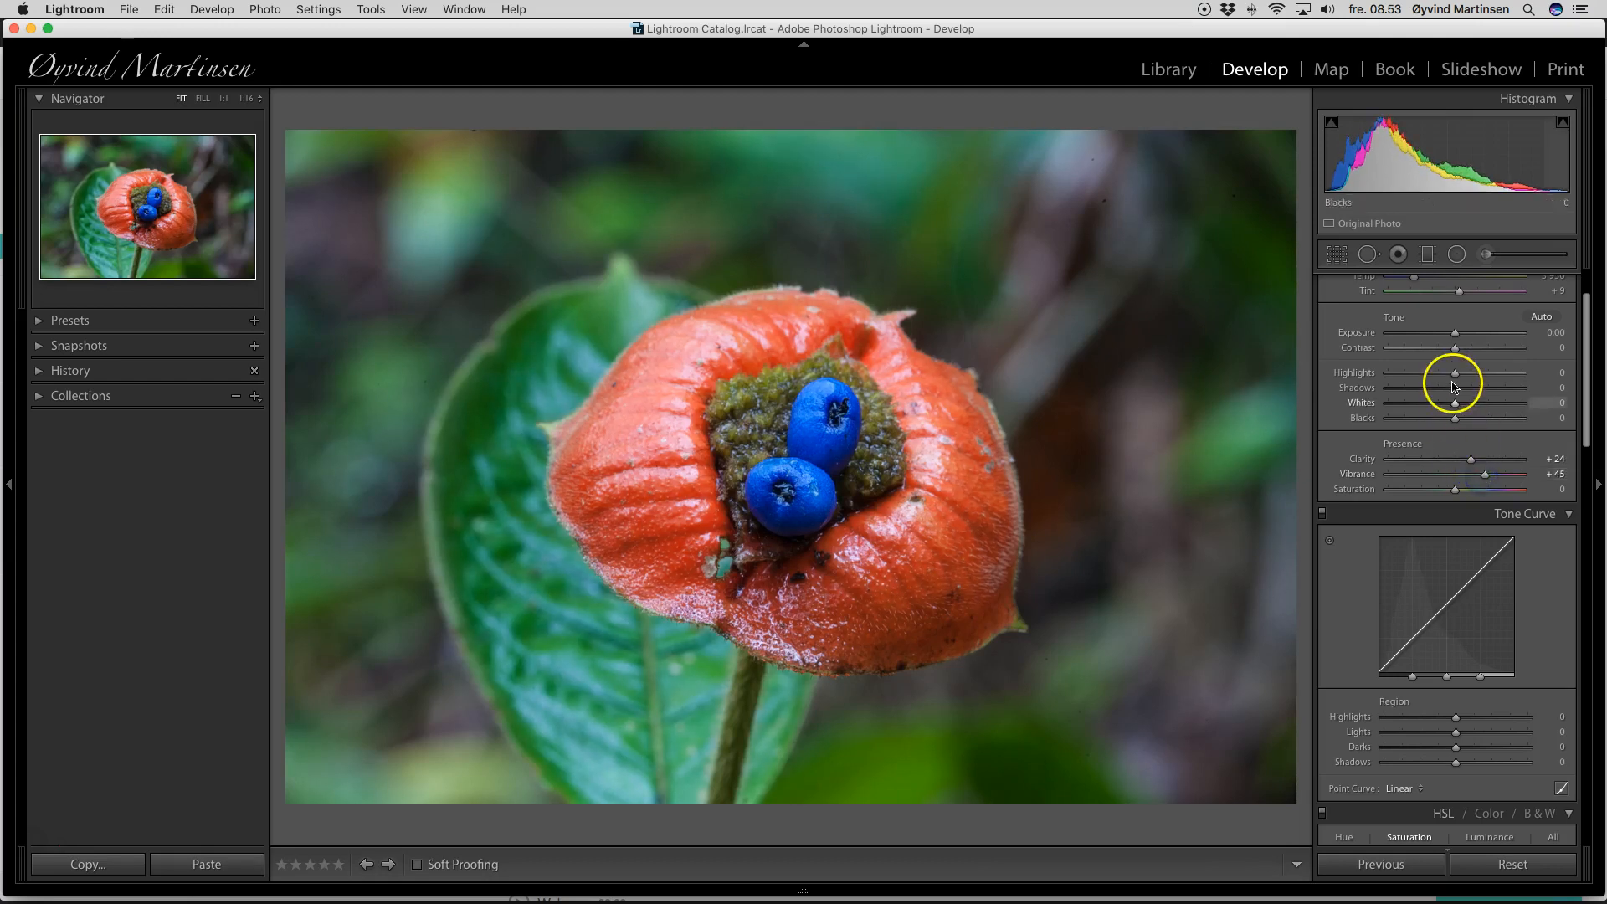
click(1456, 350)
drag(1458, 351, 1473, 352)
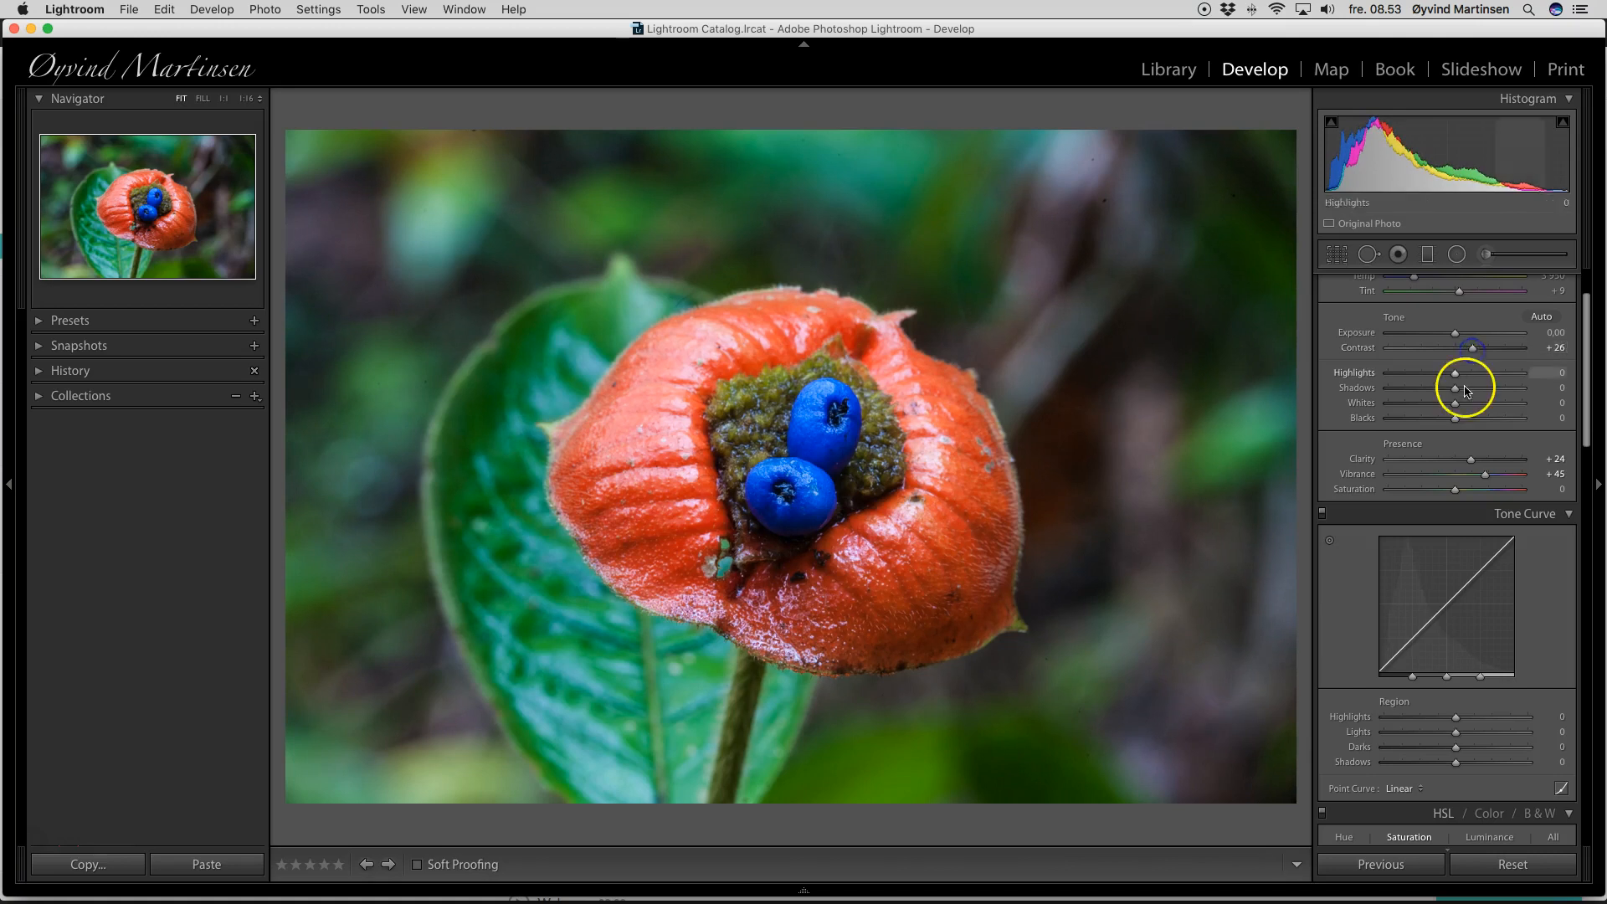
scroll(1461, 387, up, 2)
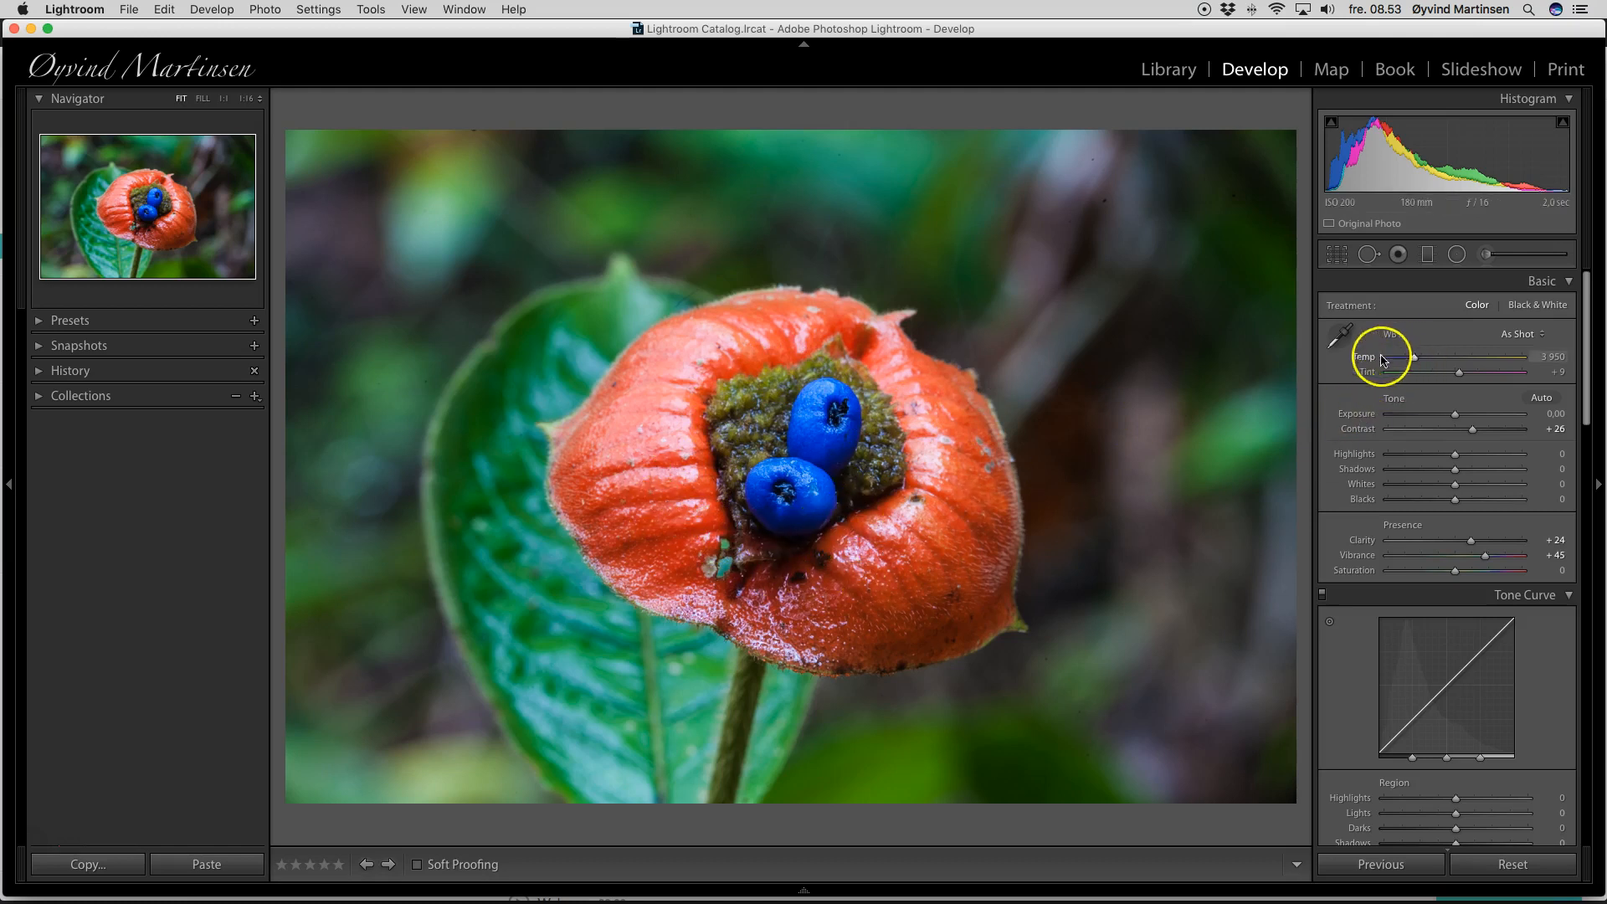
drag(1414, 361, 1418, 361)
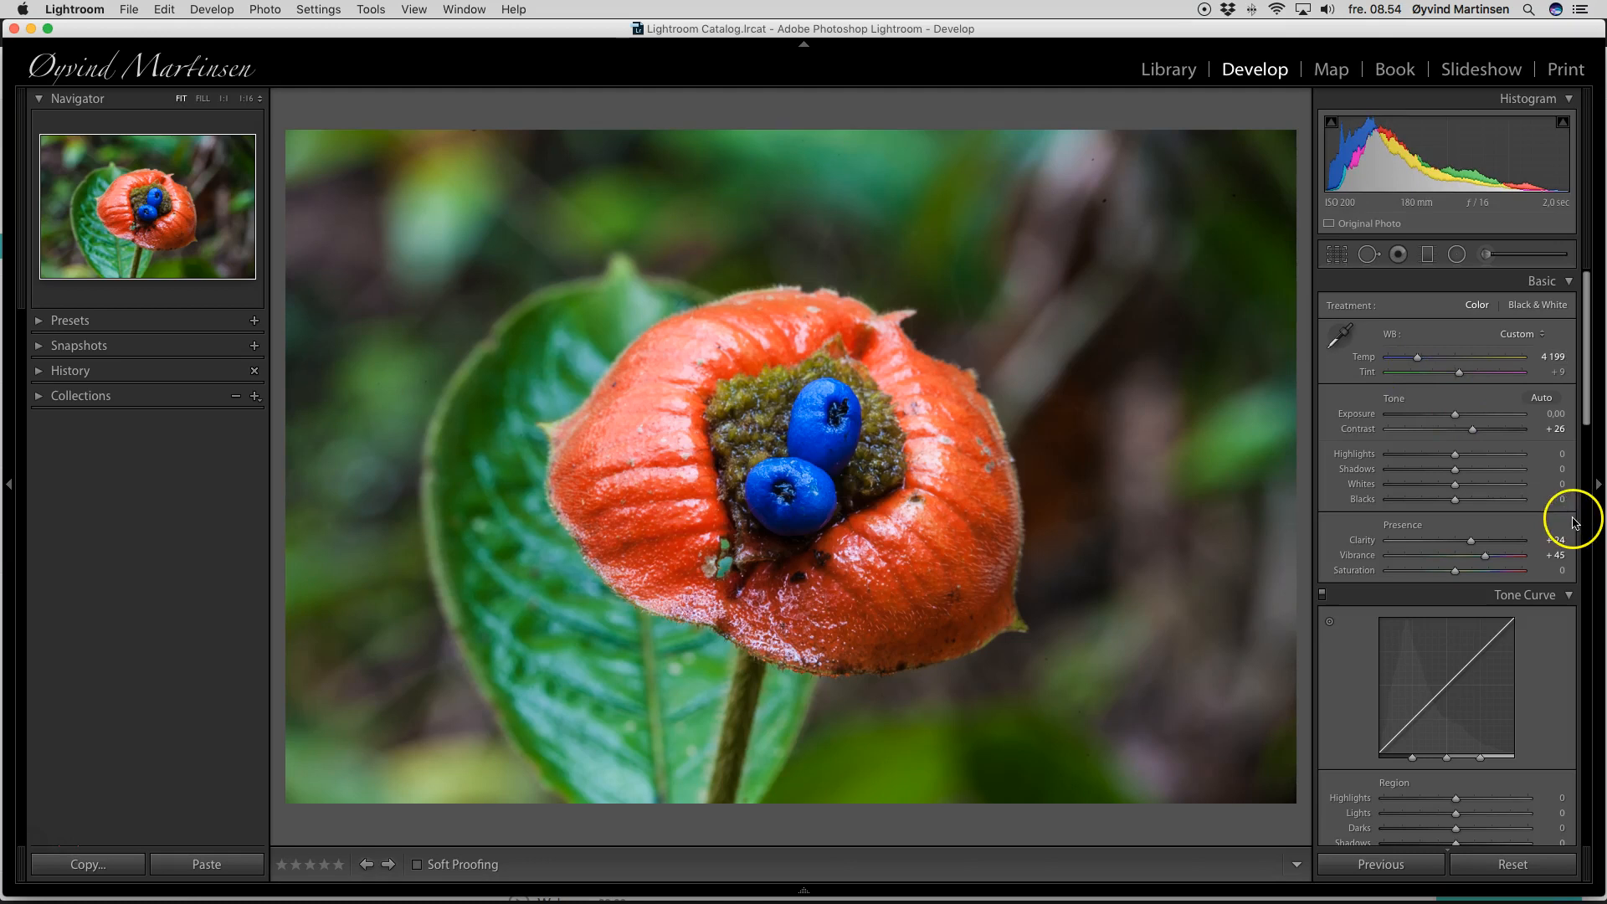
Step: Sharpen the flower photo with Amount 58, Radius 1.1 and Masking 38
scroll(1522, 503, down, 1)
scroll(1522, 503, down, 15)
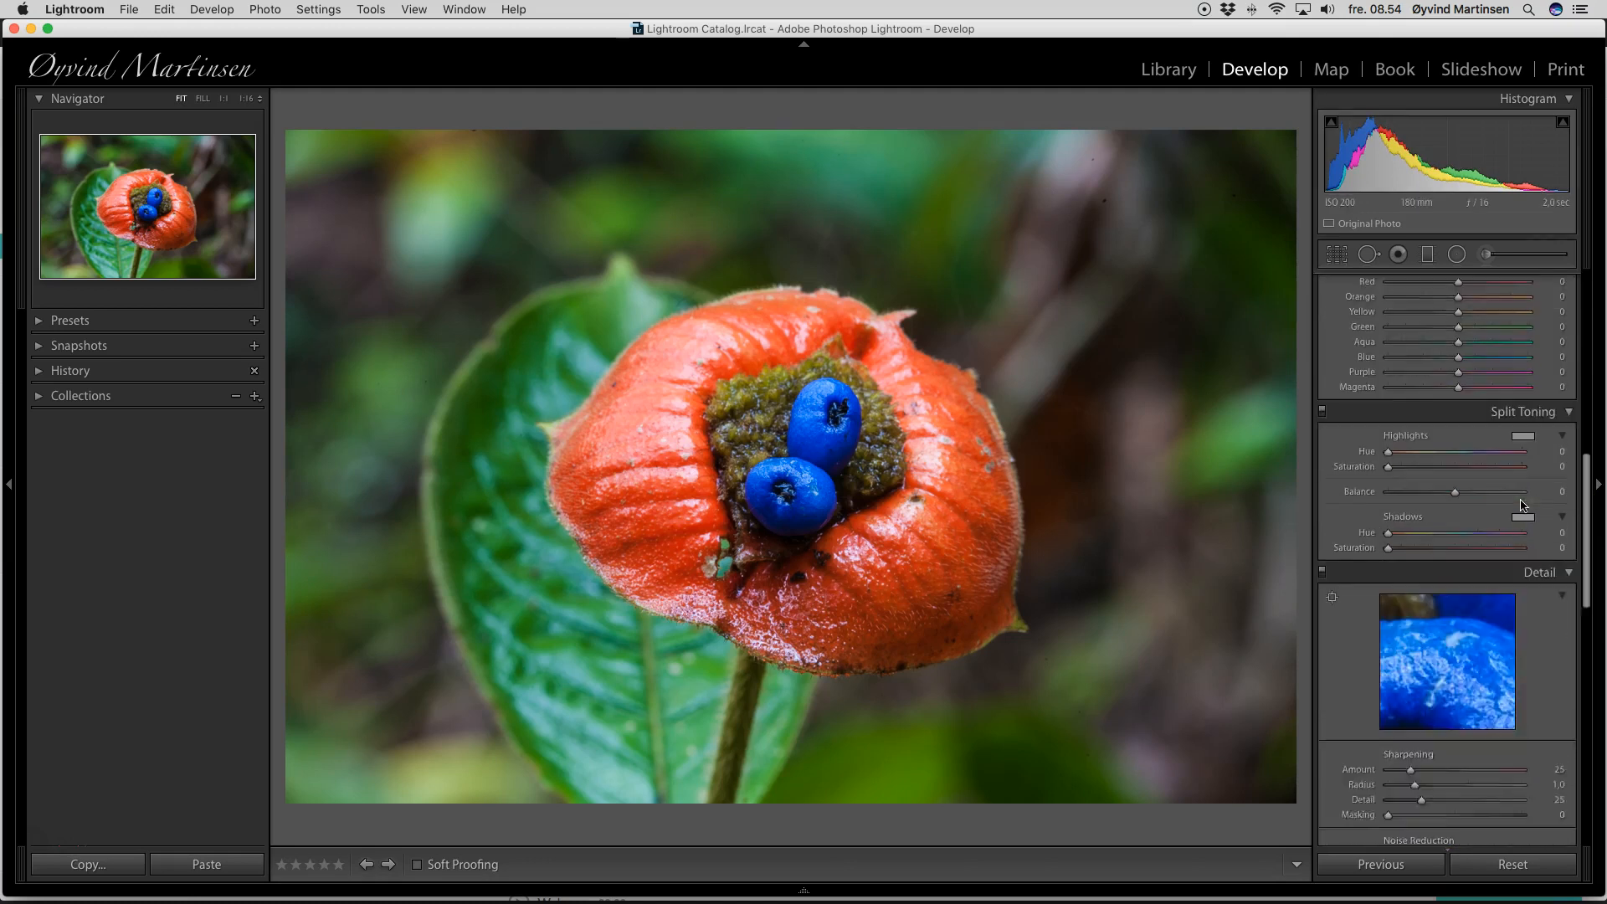
scroll(1522, 505, down, 2)
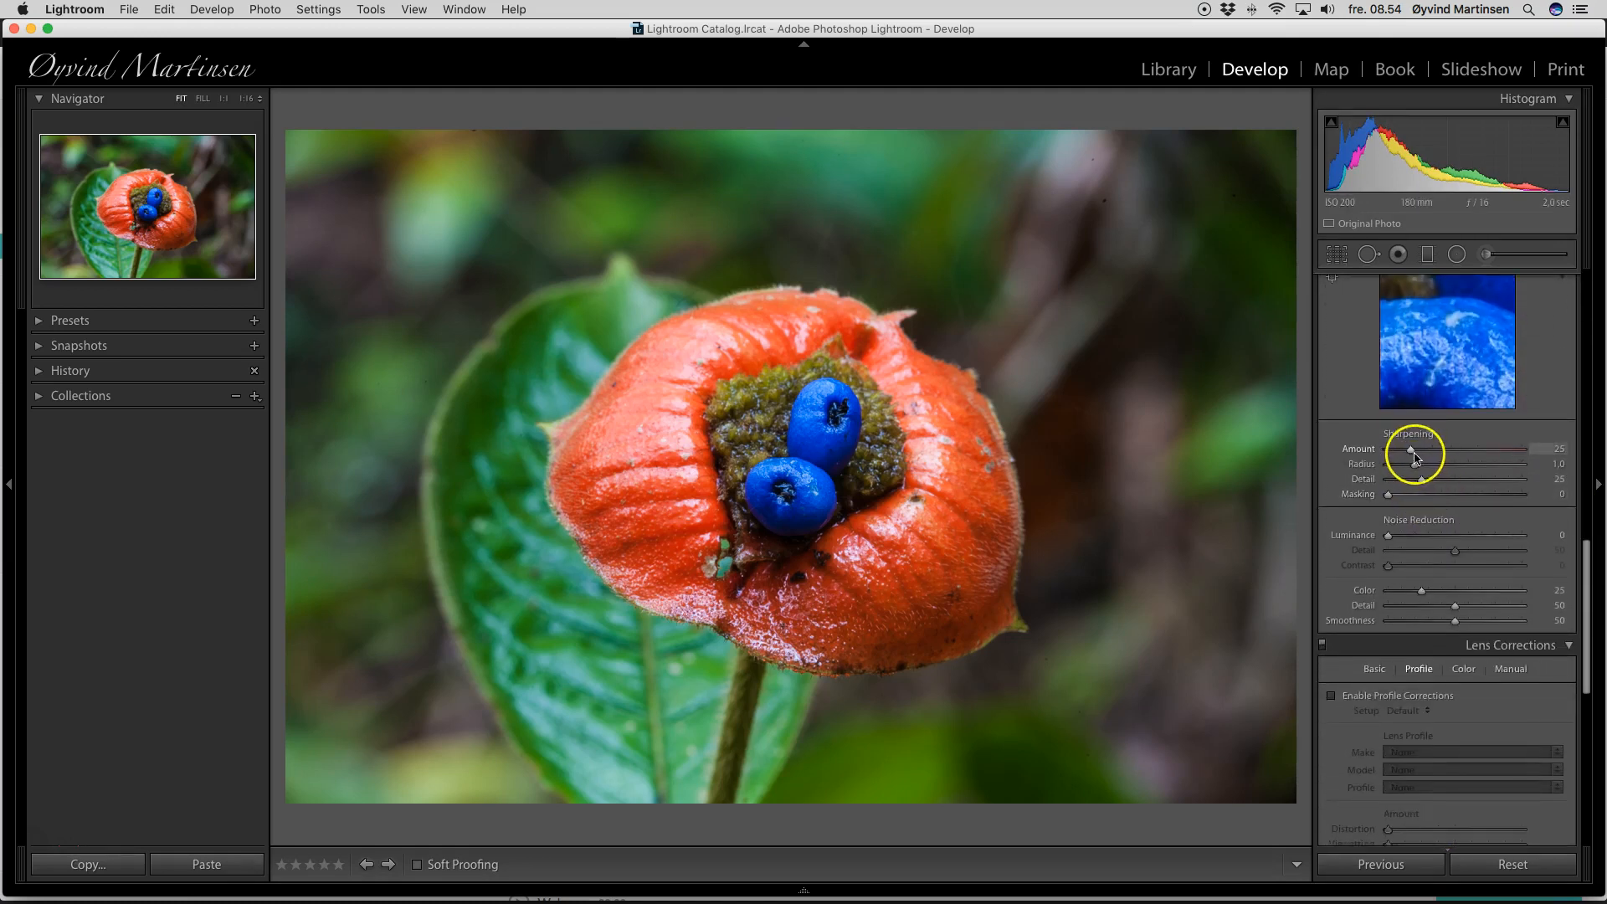
scroll(1435, 466, up, 2)
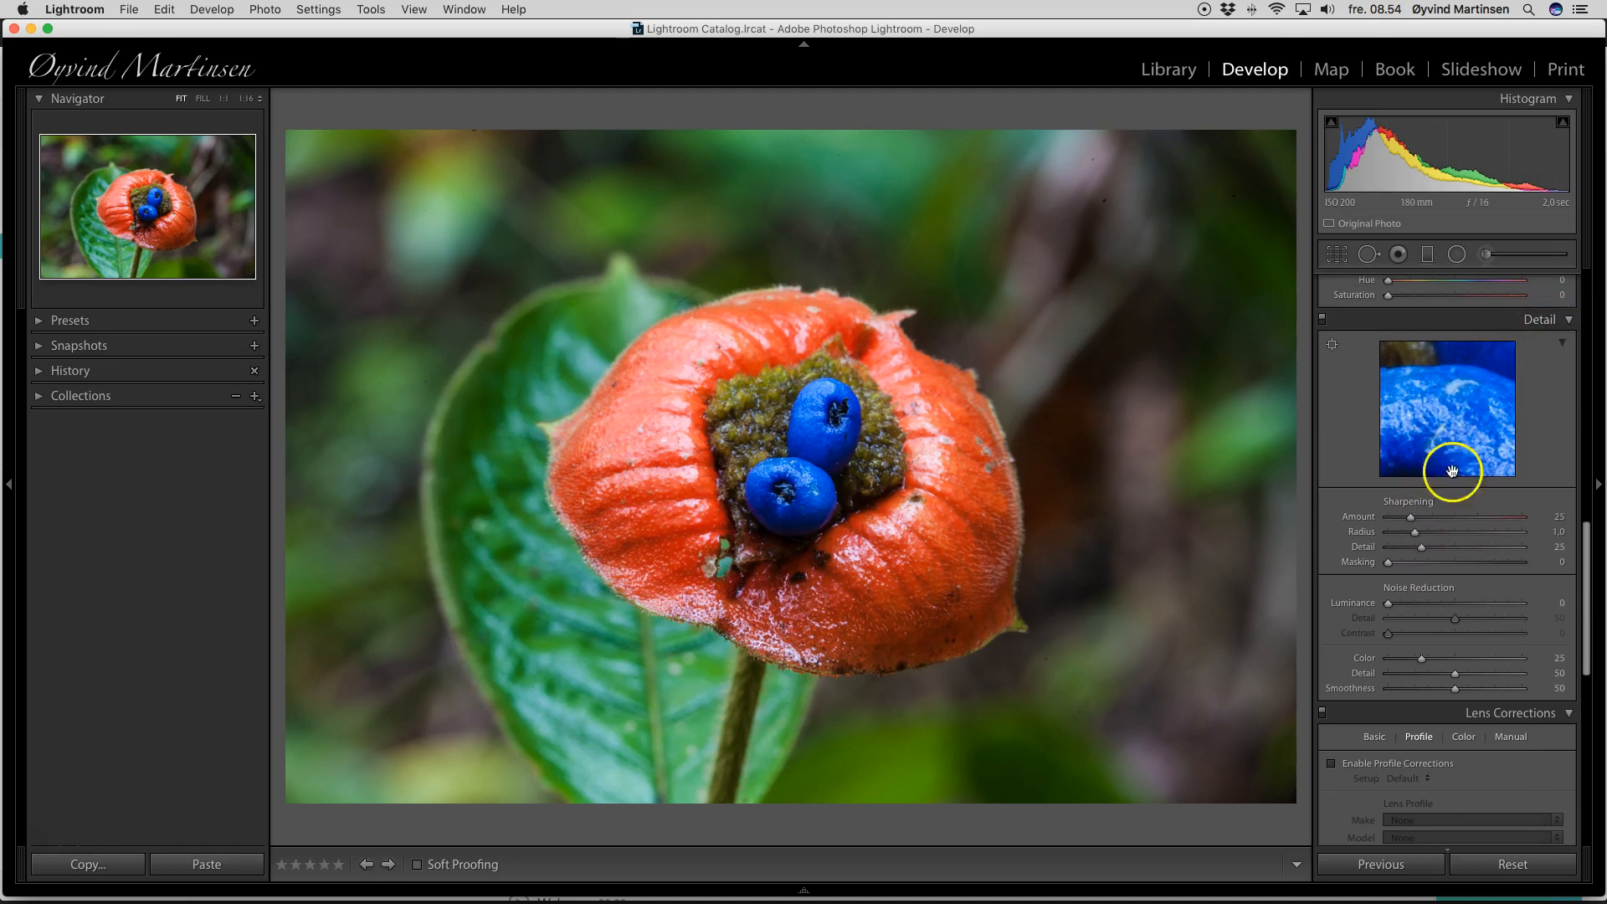
drag(1410, 520, 1414, 523)
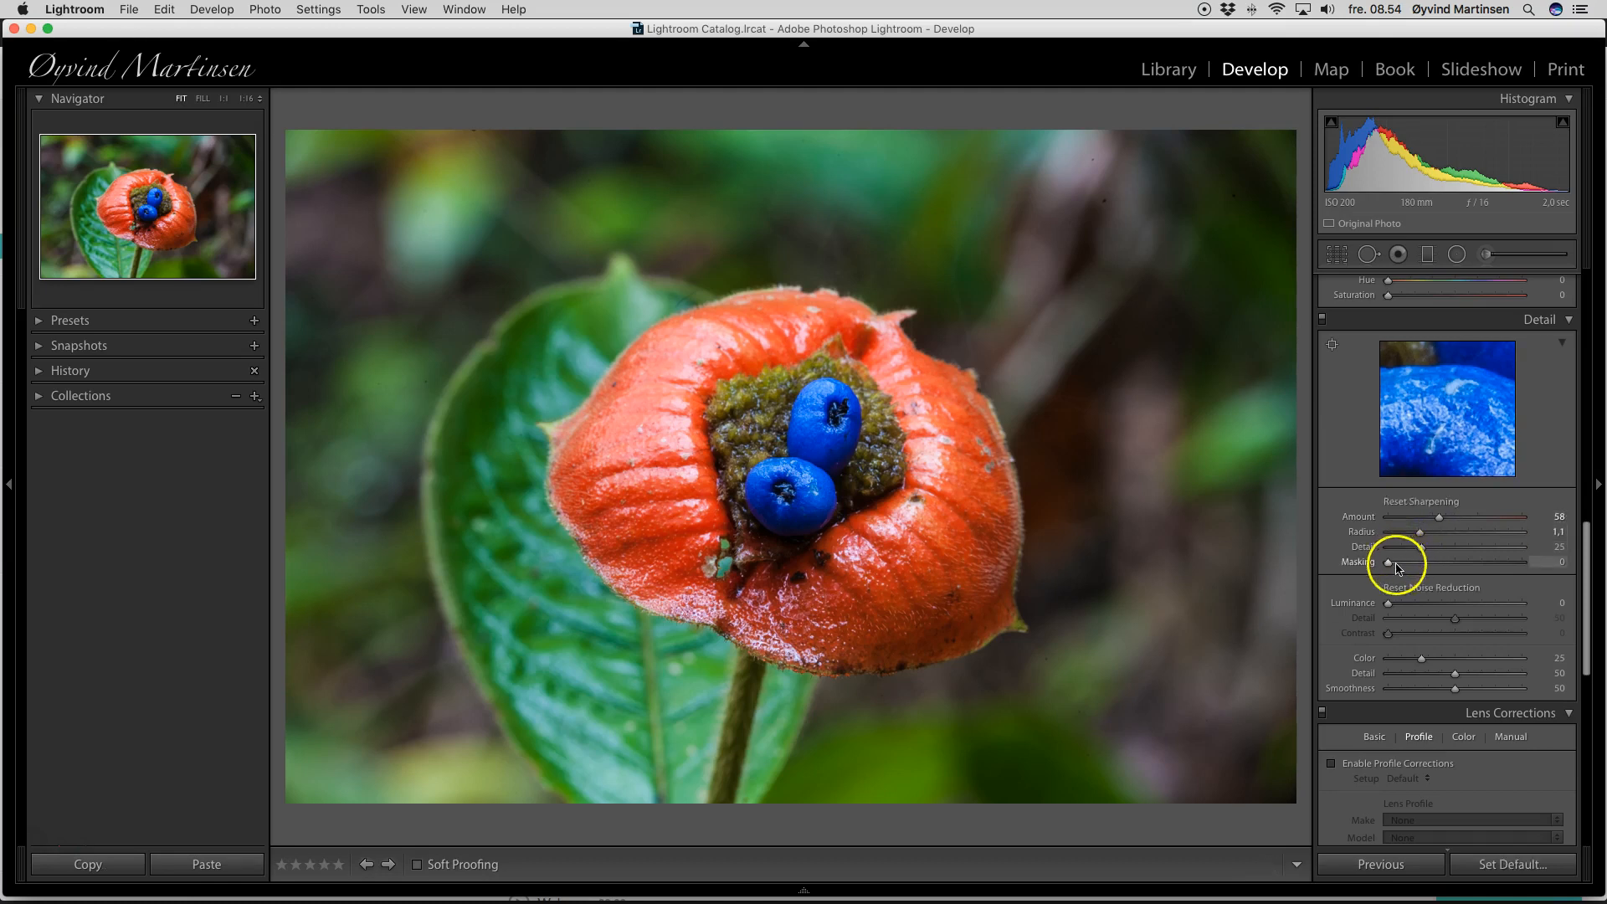
drag(1389, 562, 1440, 567)
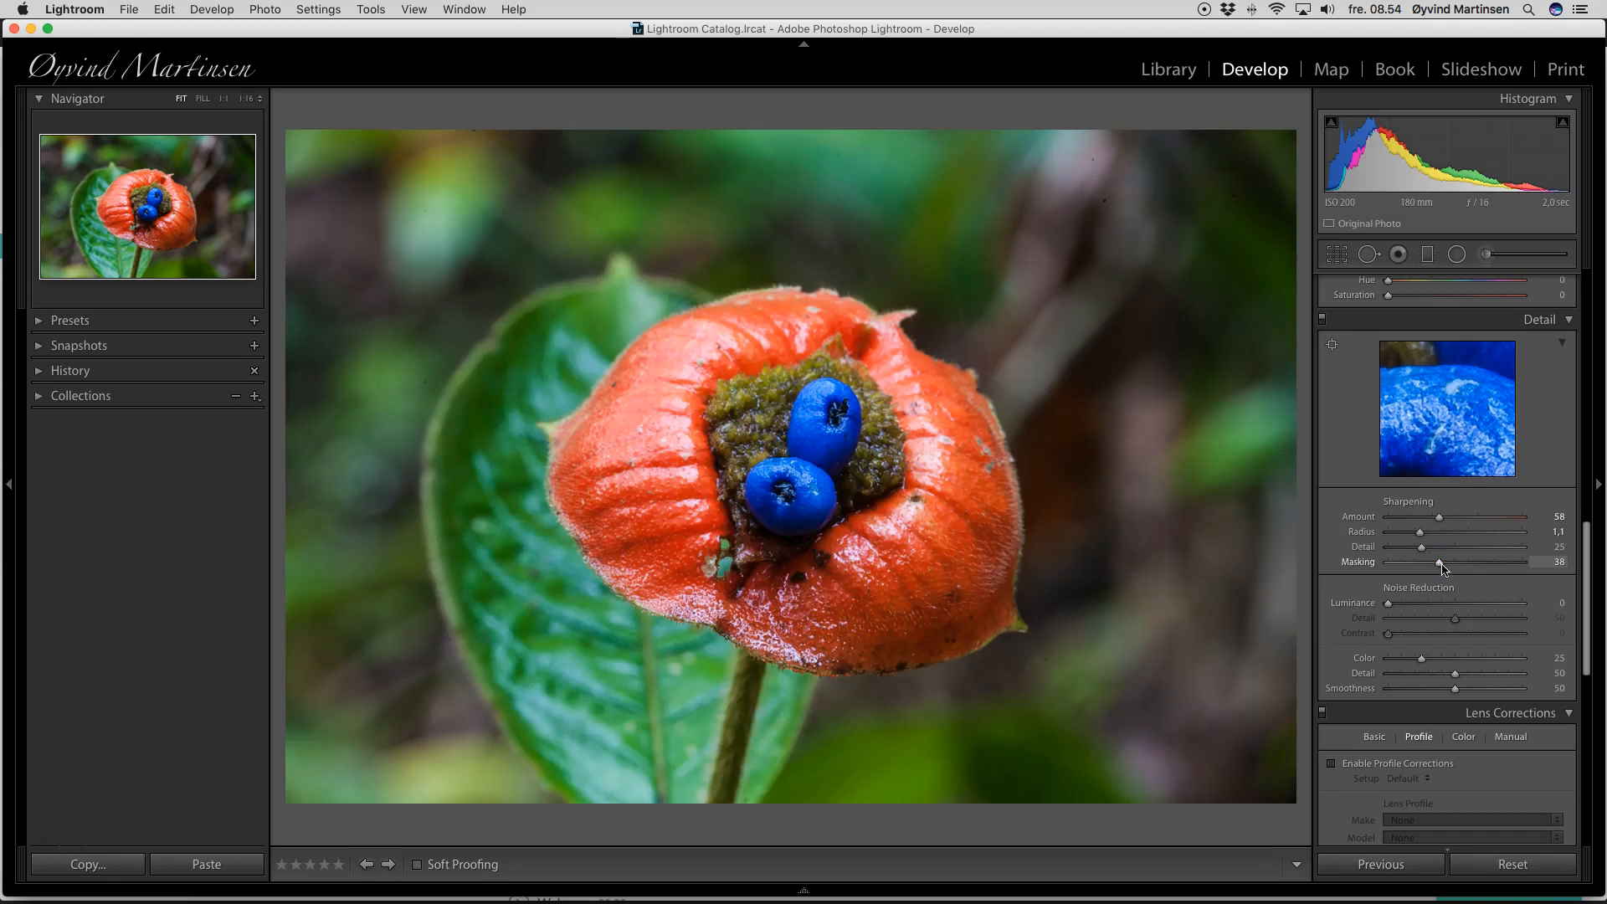
Step: Add post-crop vignetting to the flower photo with Amount −34 and lower the overall Exposure to −0.45
scroll(1443, 569, down, 10)
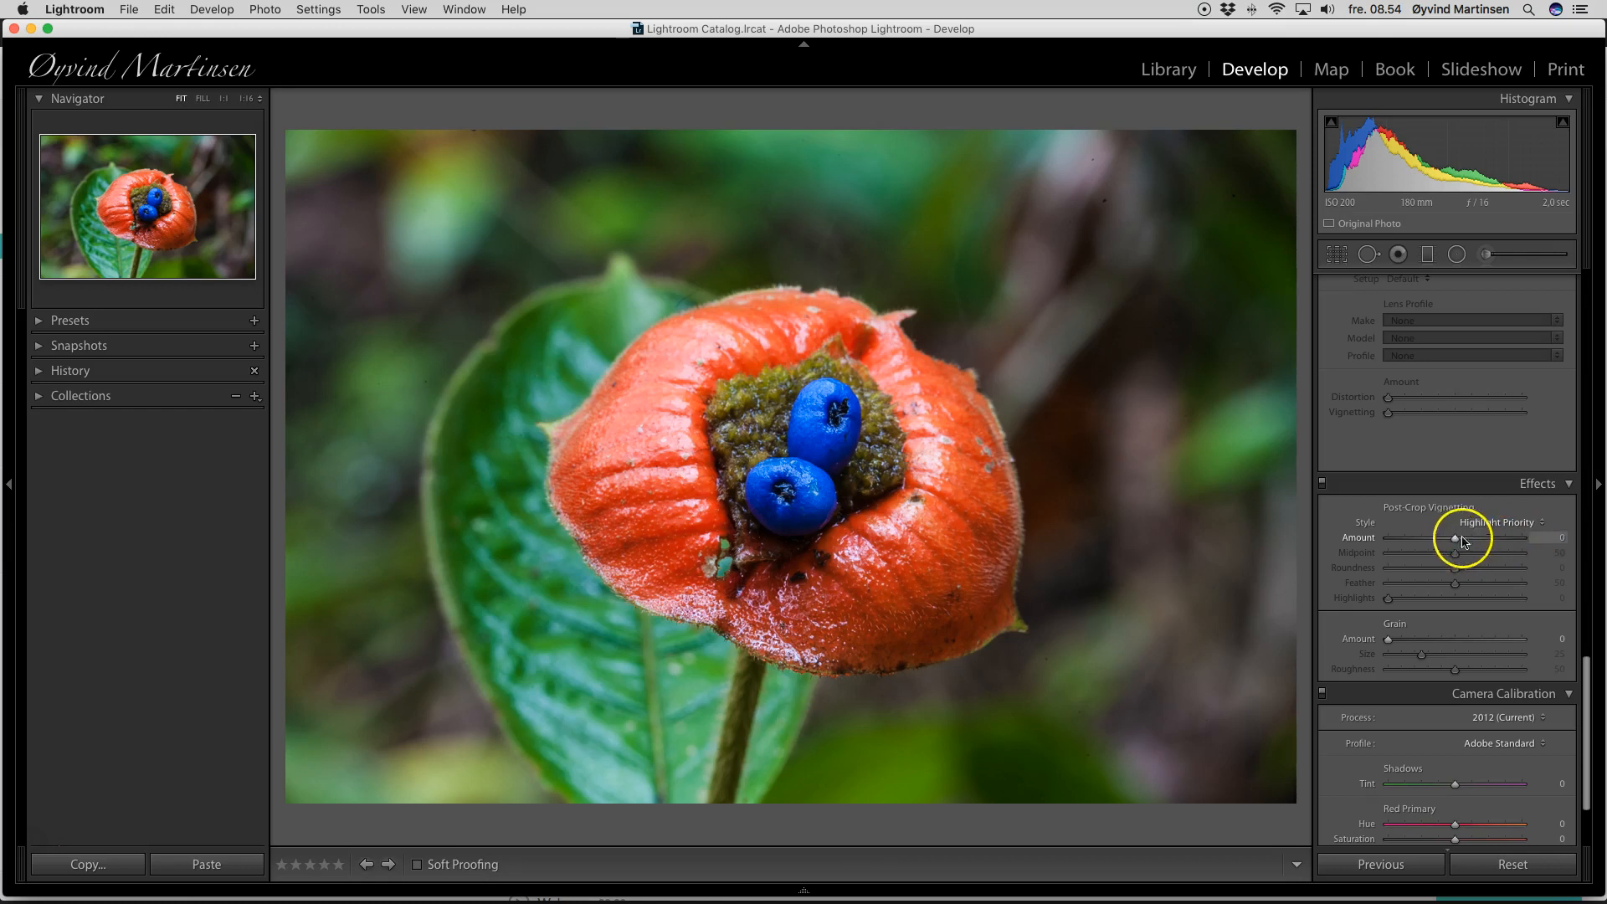
drag(1456, 539, 1436, 542)
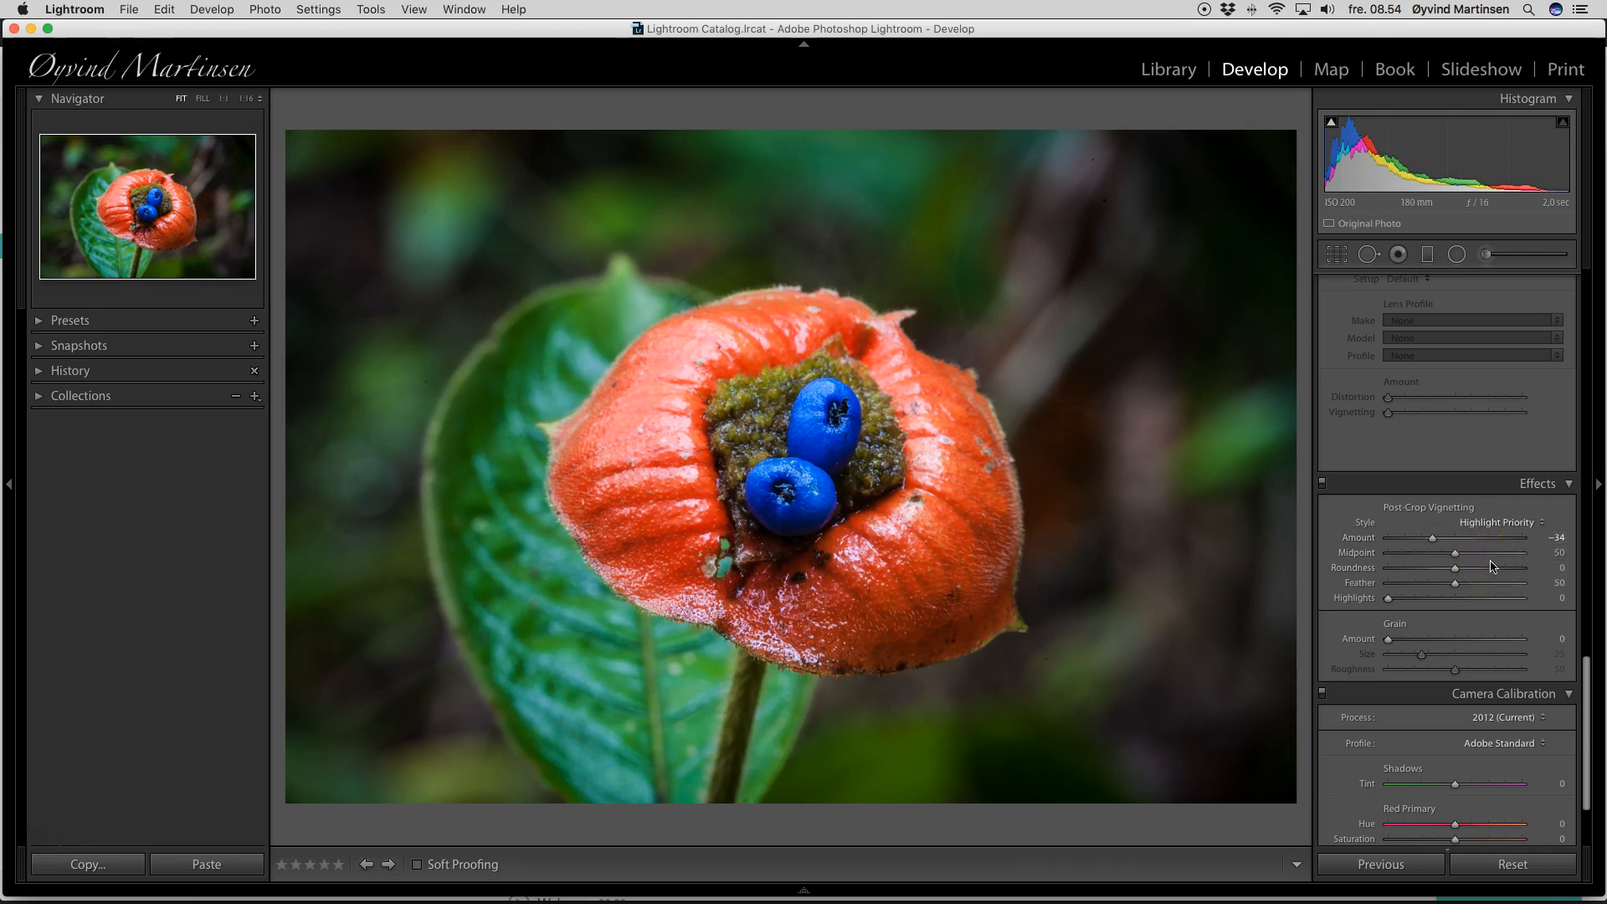
scroll(1490, 564, up, 10)
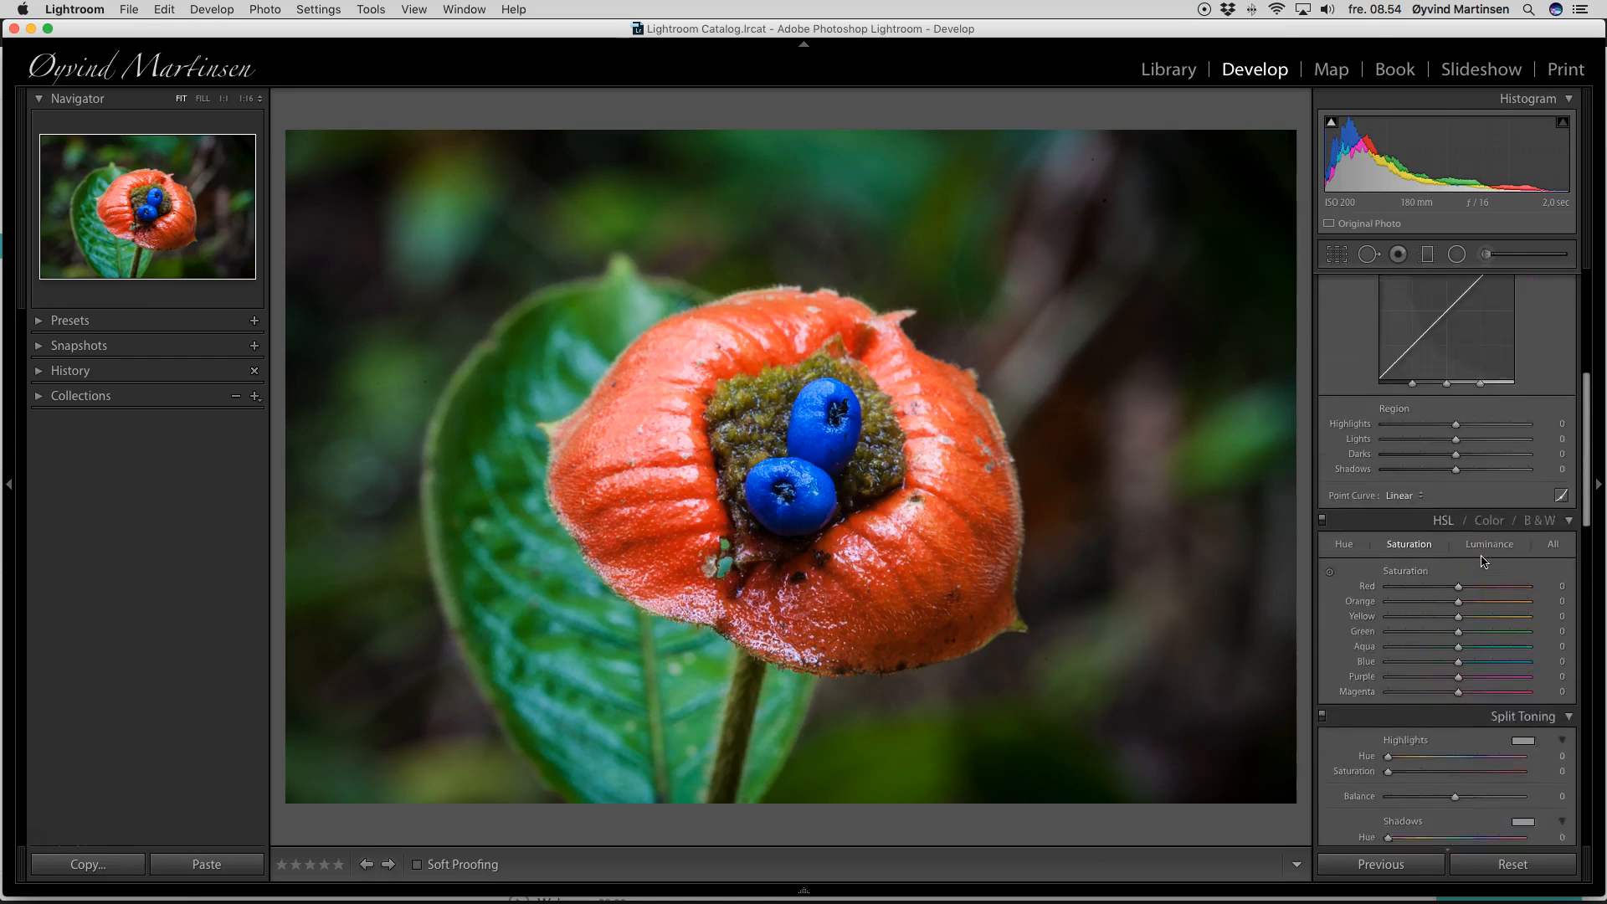
scroll(1485, 561, up, 6)
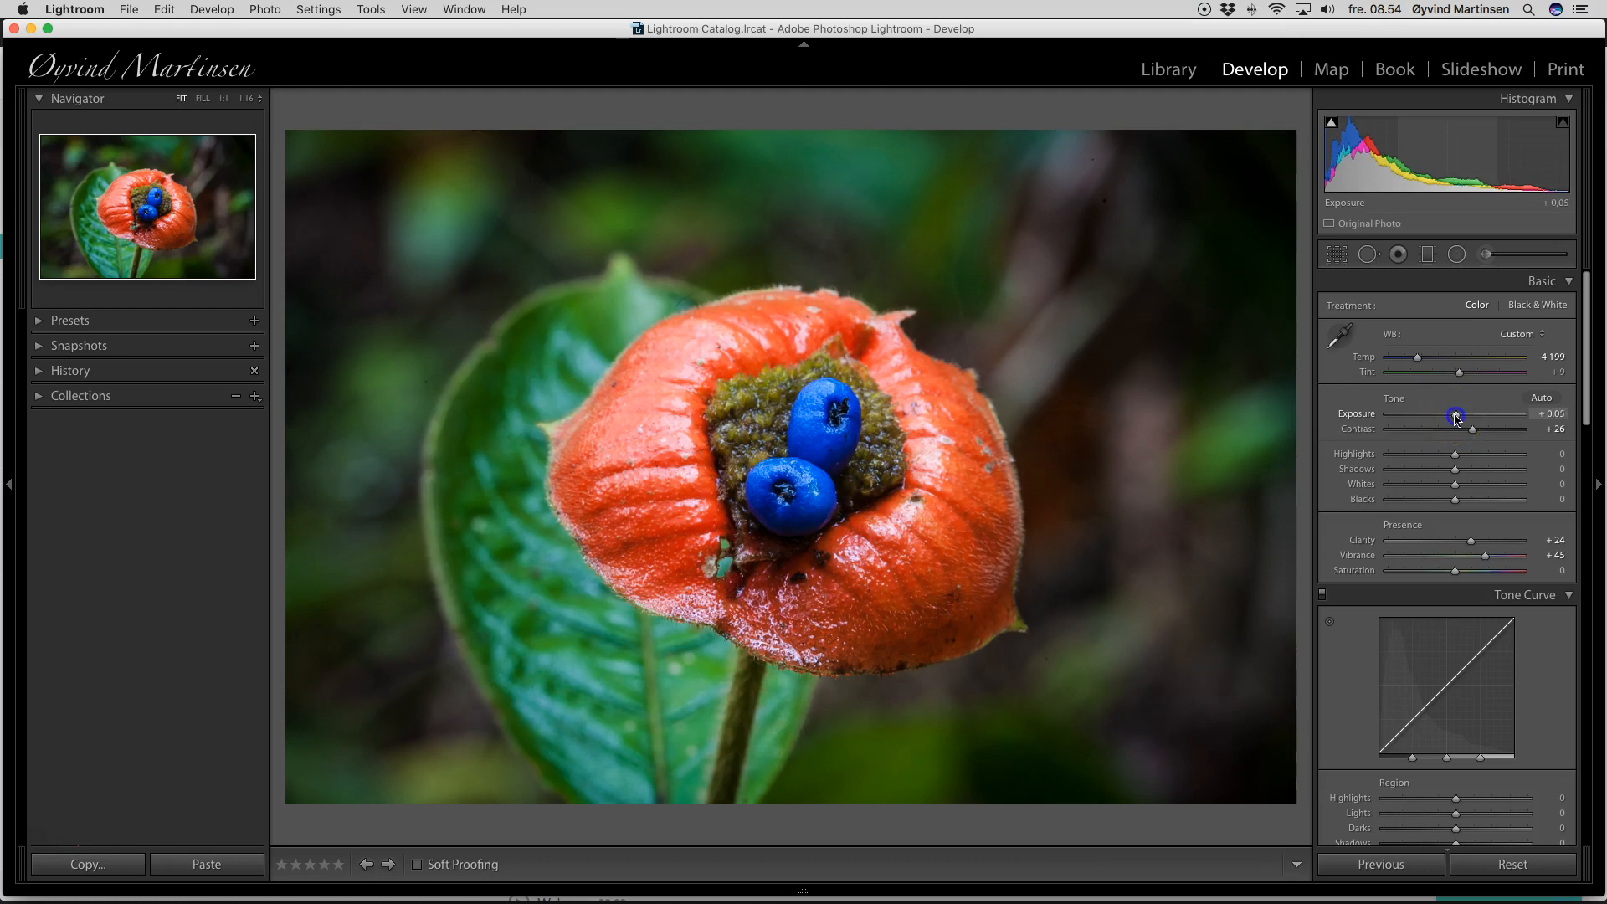
drag(1455, 416, 1451, 418)
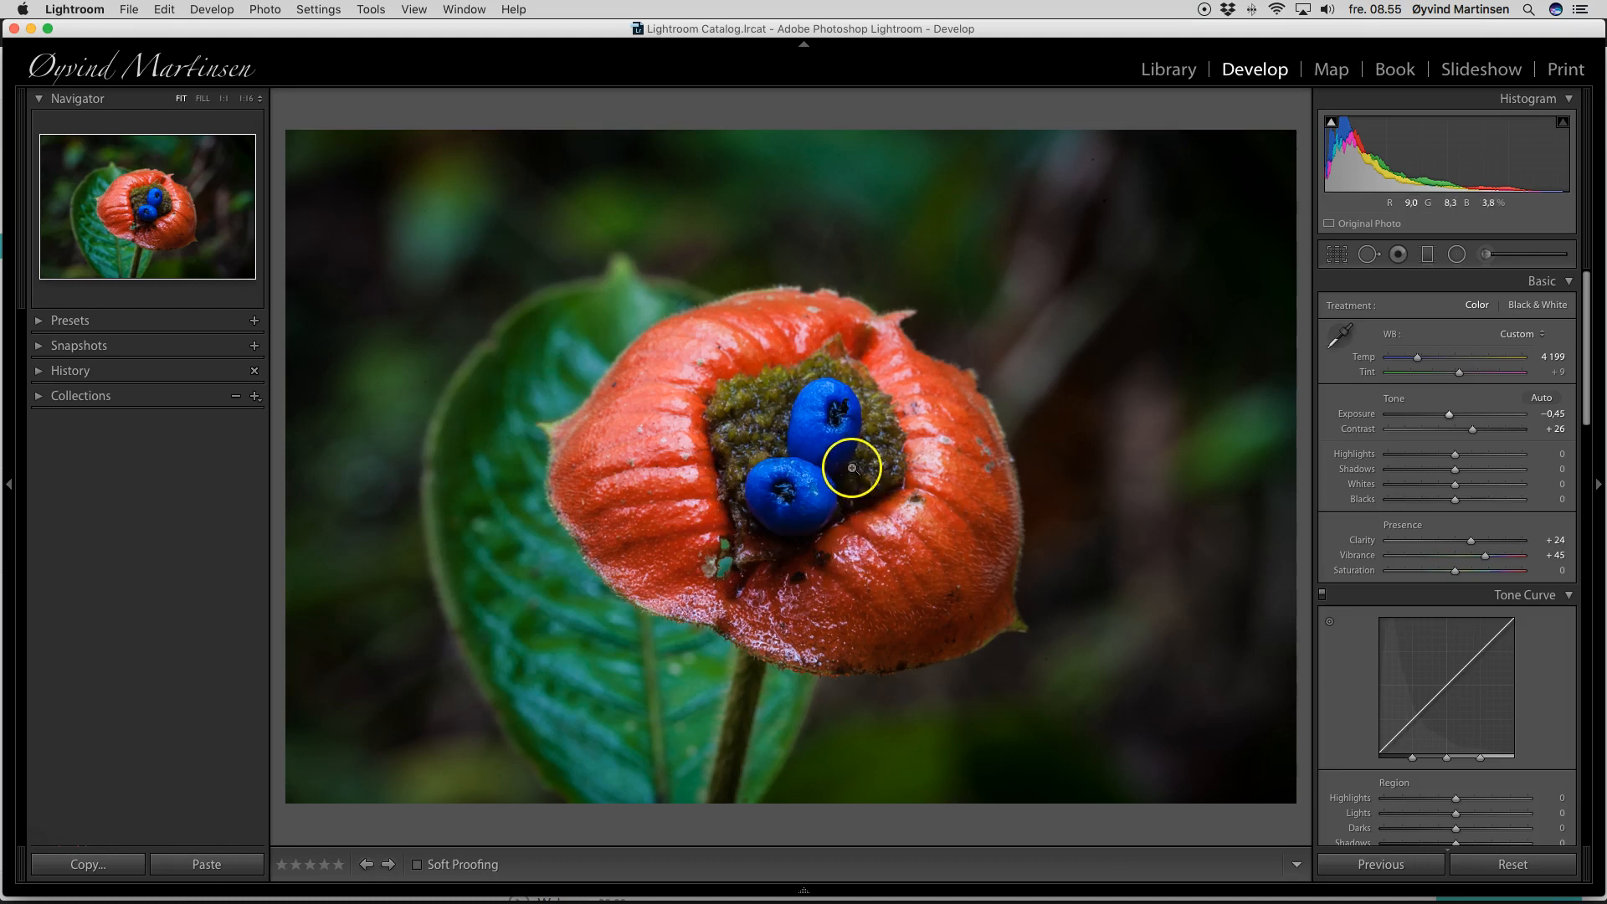
Step: Set up a new Adjustment Brush with Exposure 0.12 and Highlights 0
click(1486, 258)
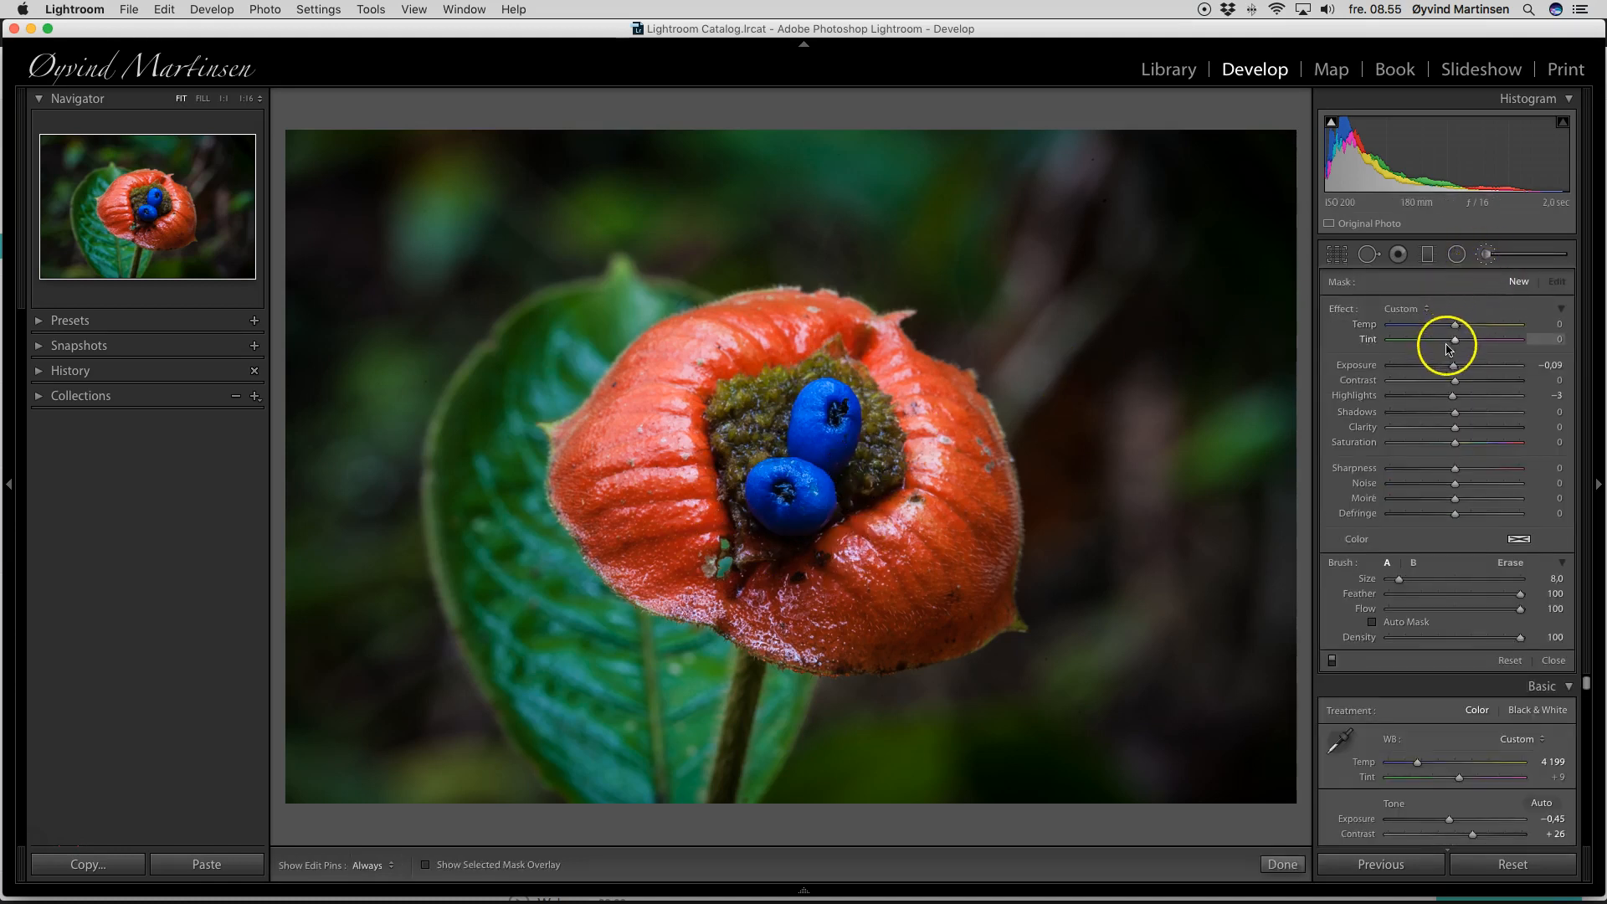
drag(1452, 366, 1457, 371)
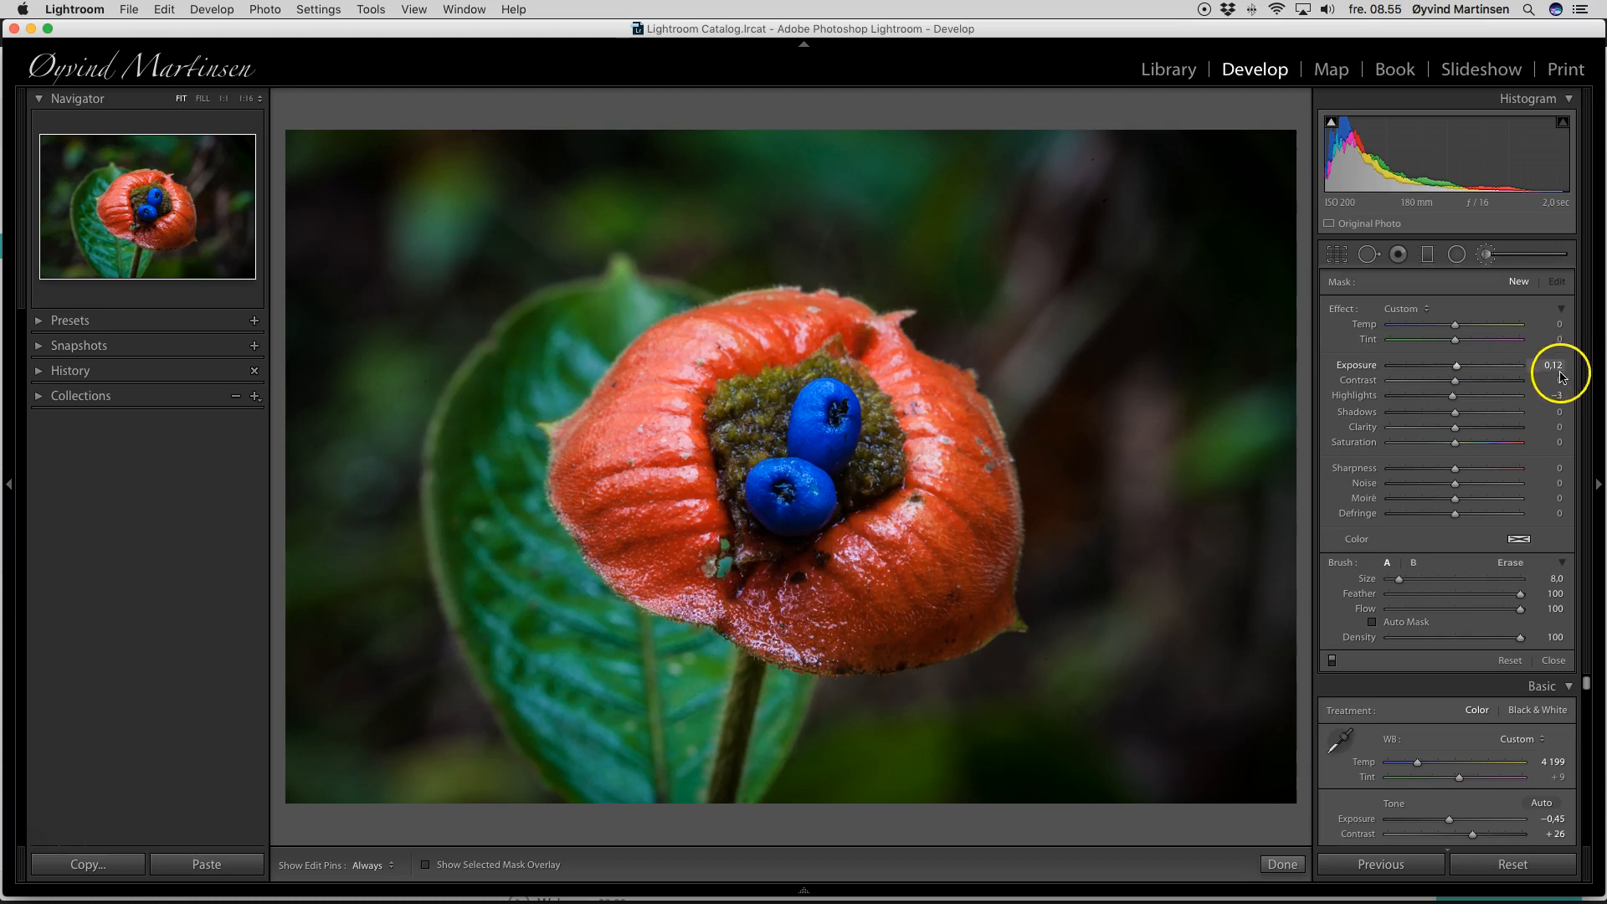
click(1453, 396)
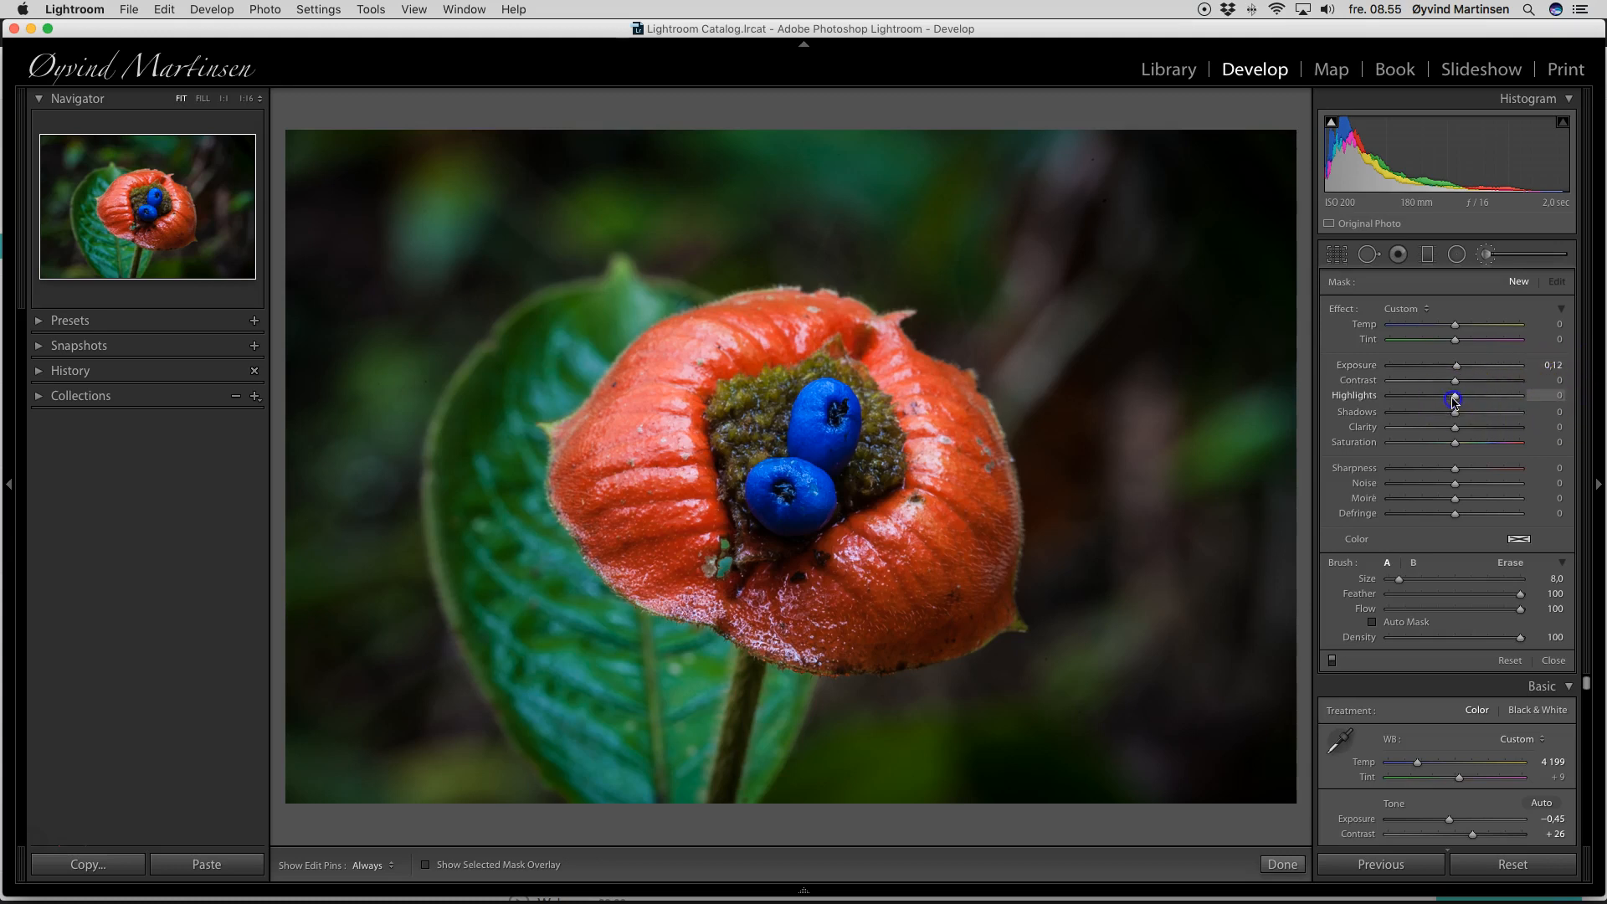
Step: Paint the size 8 brush adjustment over the blue berries, the flower's mossy centre and the surrounding red petal
drag(837, 412, 780, 478)
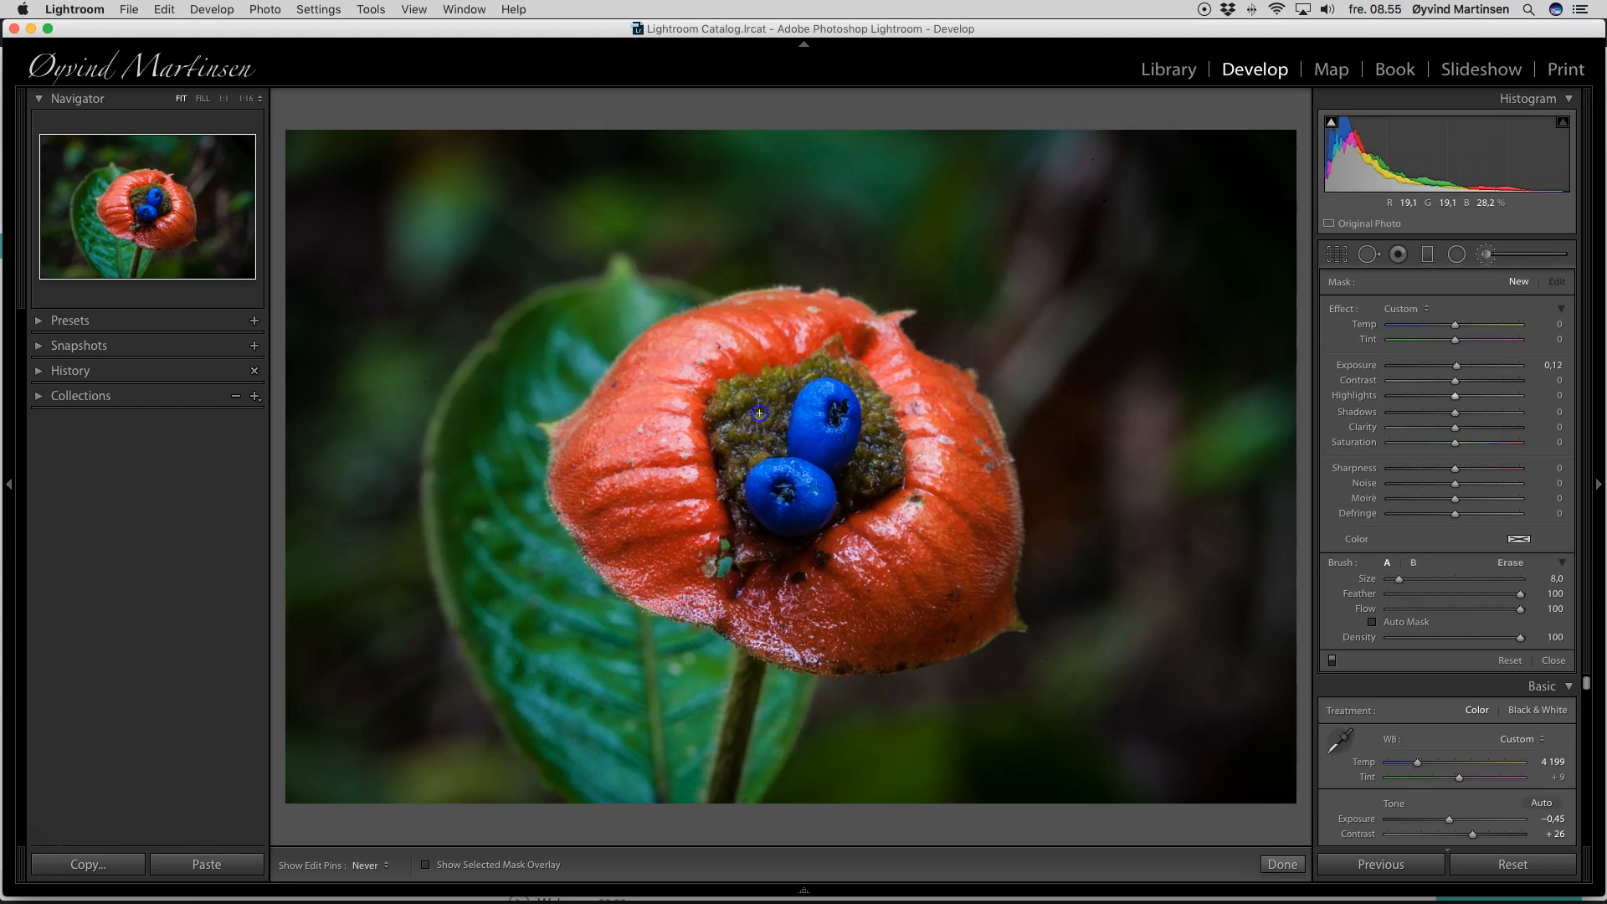
mouse_move(842, 467)
mouse_down()
mouse_move(812, 546)
mouse_move(929, 598)
mouse_up()
click(680, 504)
click(792, 497)
click(776, 523)
click(810, 461)
Step: Raise the painted mask's Exposure to about 0.21 and finish brushing
drag(1458, 366, 1458, 367)
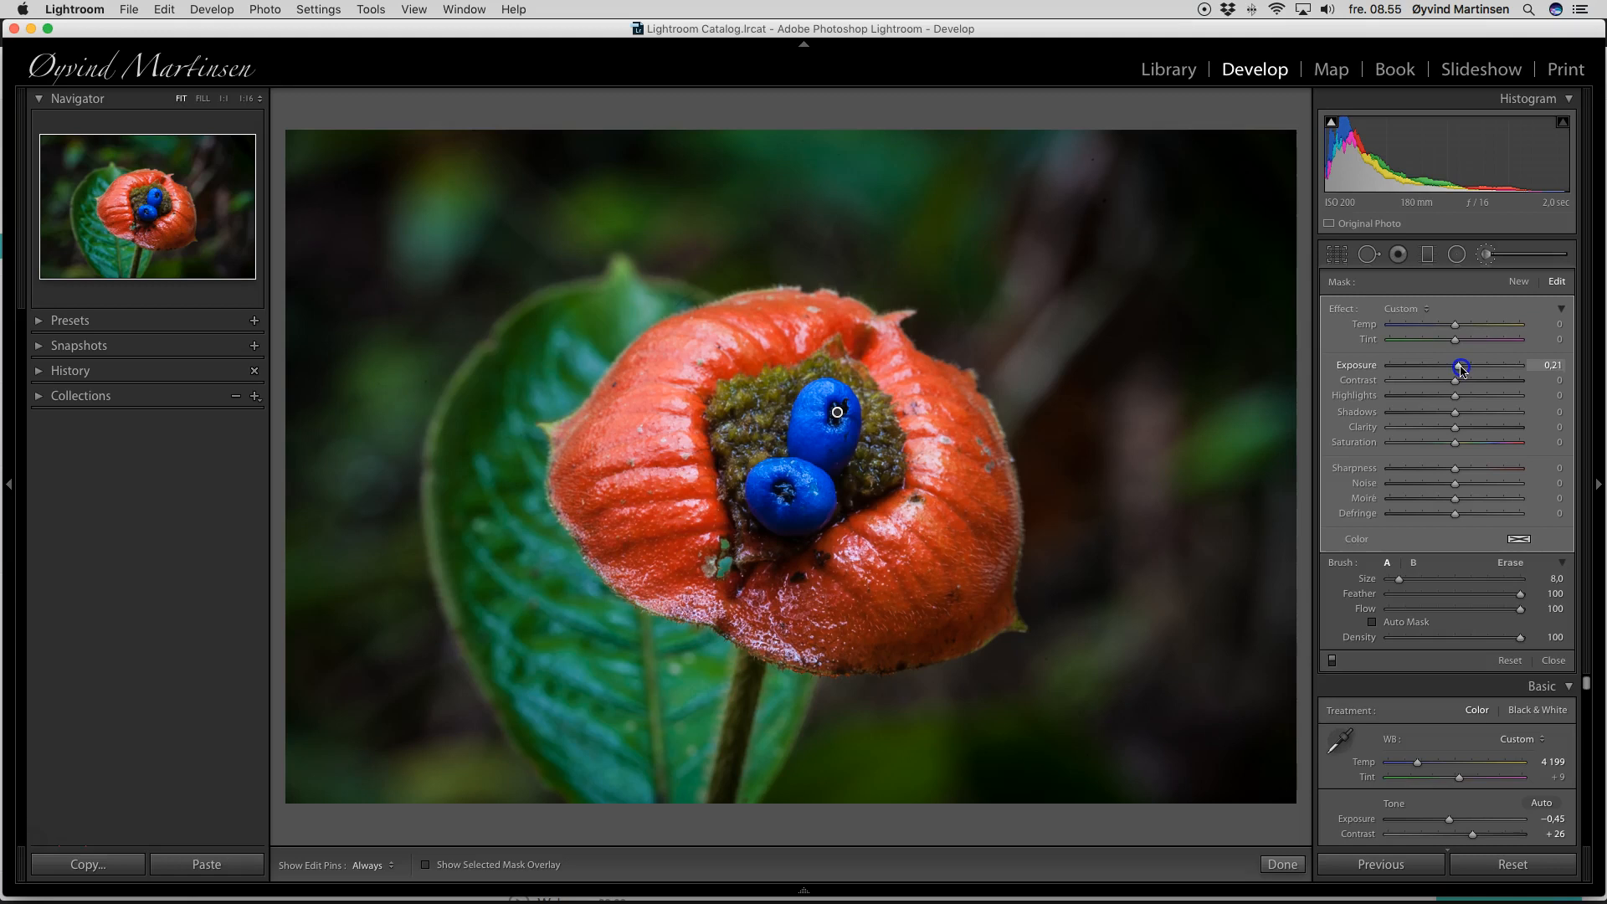
mouse_move(1462, 368)
mouse_down()
mouse_move(1512, 373)
mouse_move(1354, 368)
mouse_move(1463, 377)
mouse_up()
click(1554, 661)
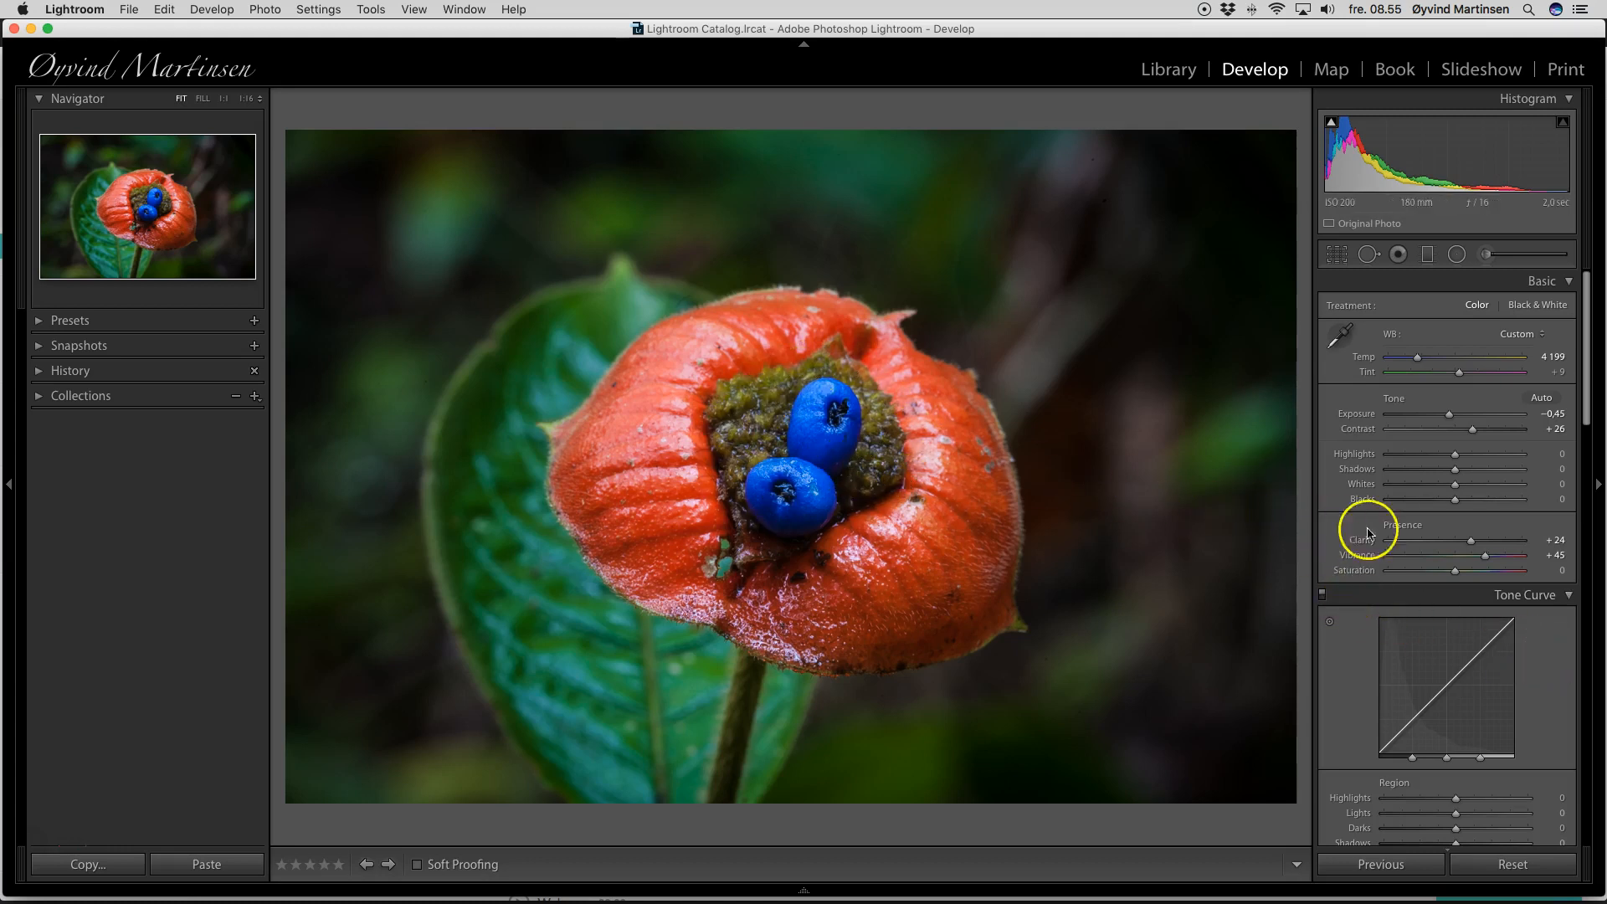
Step: Try adjusting the Blue luminance in the HSL settings
drag(1589, 380, 1591, 514)
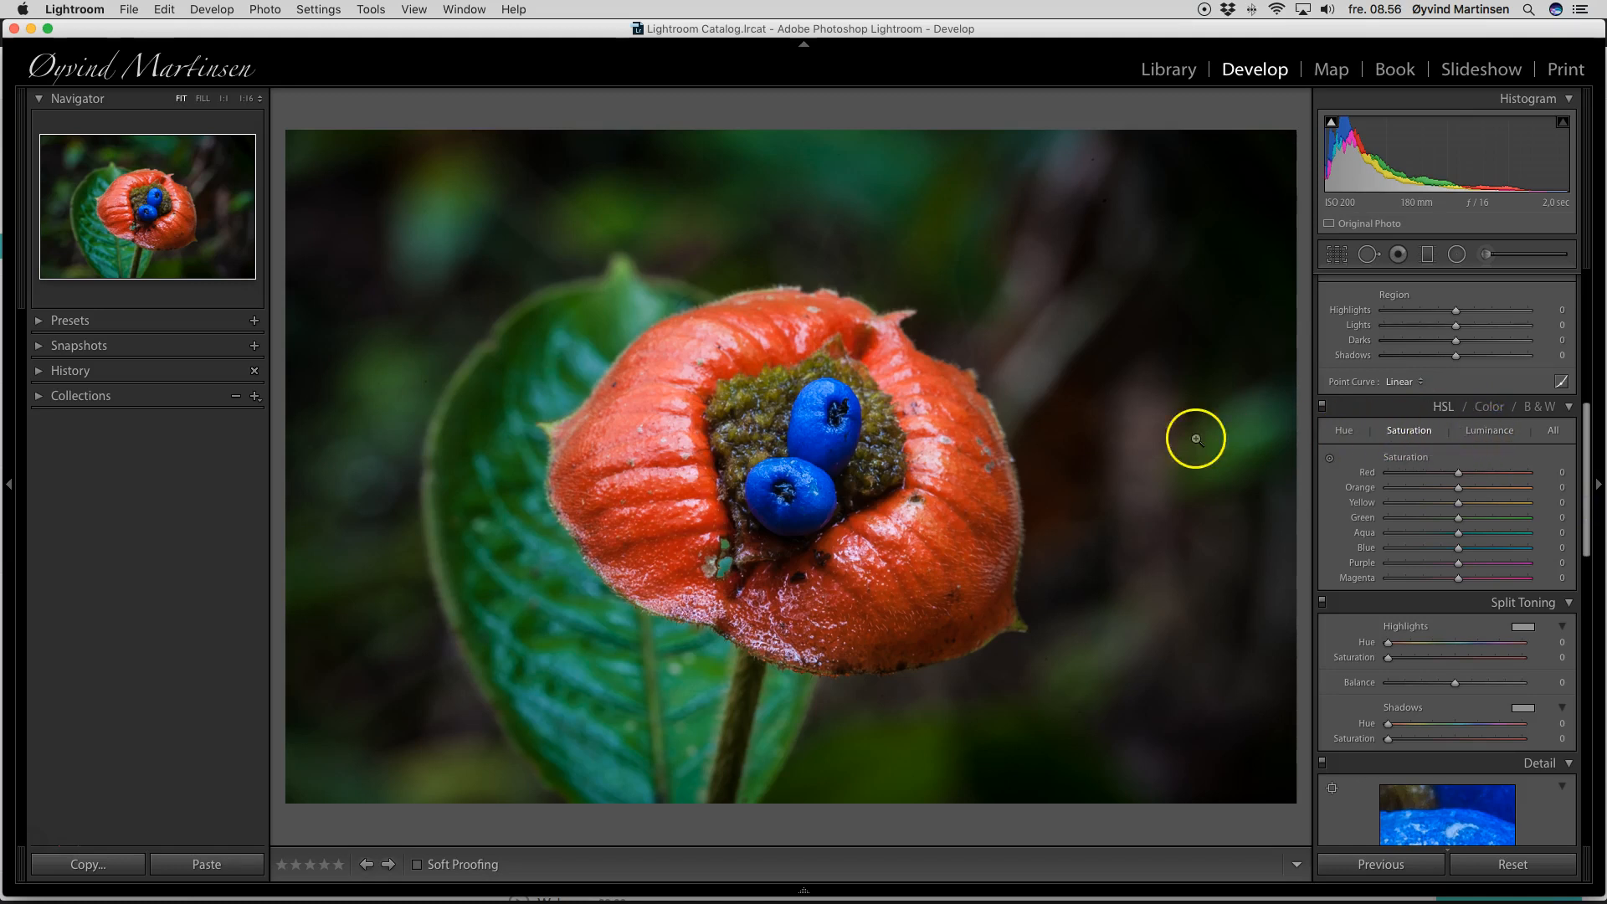
click(1483, 431)
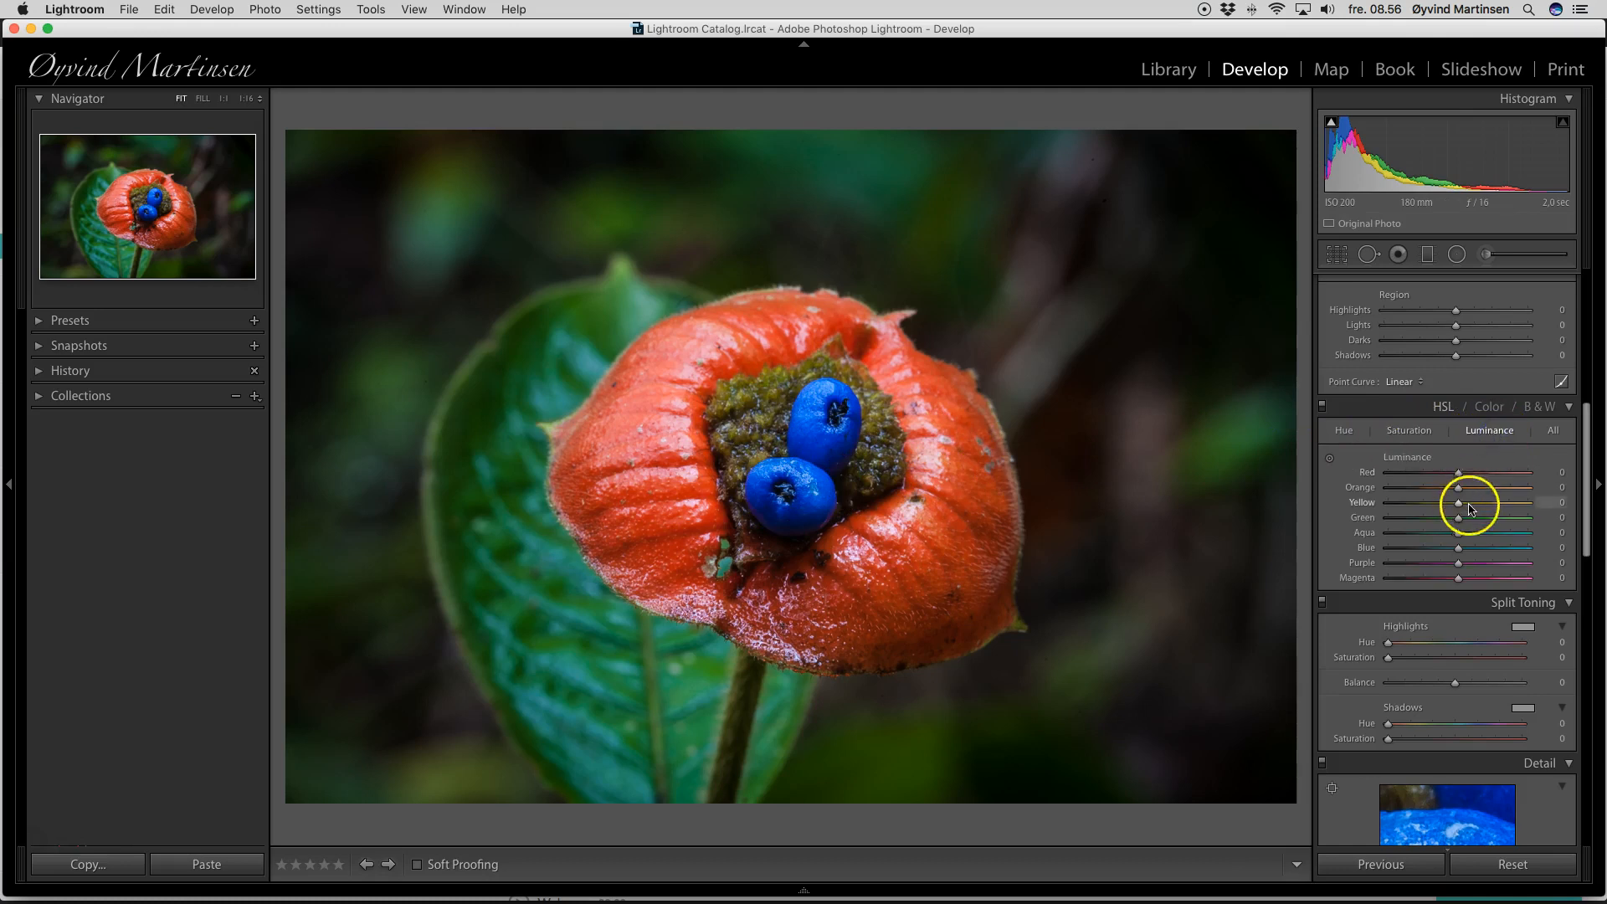
mouse_move(1458, 549)
mouse_down()
mouse_move(1499, 551)
mouse_move(1458, 553)
mouse_up()
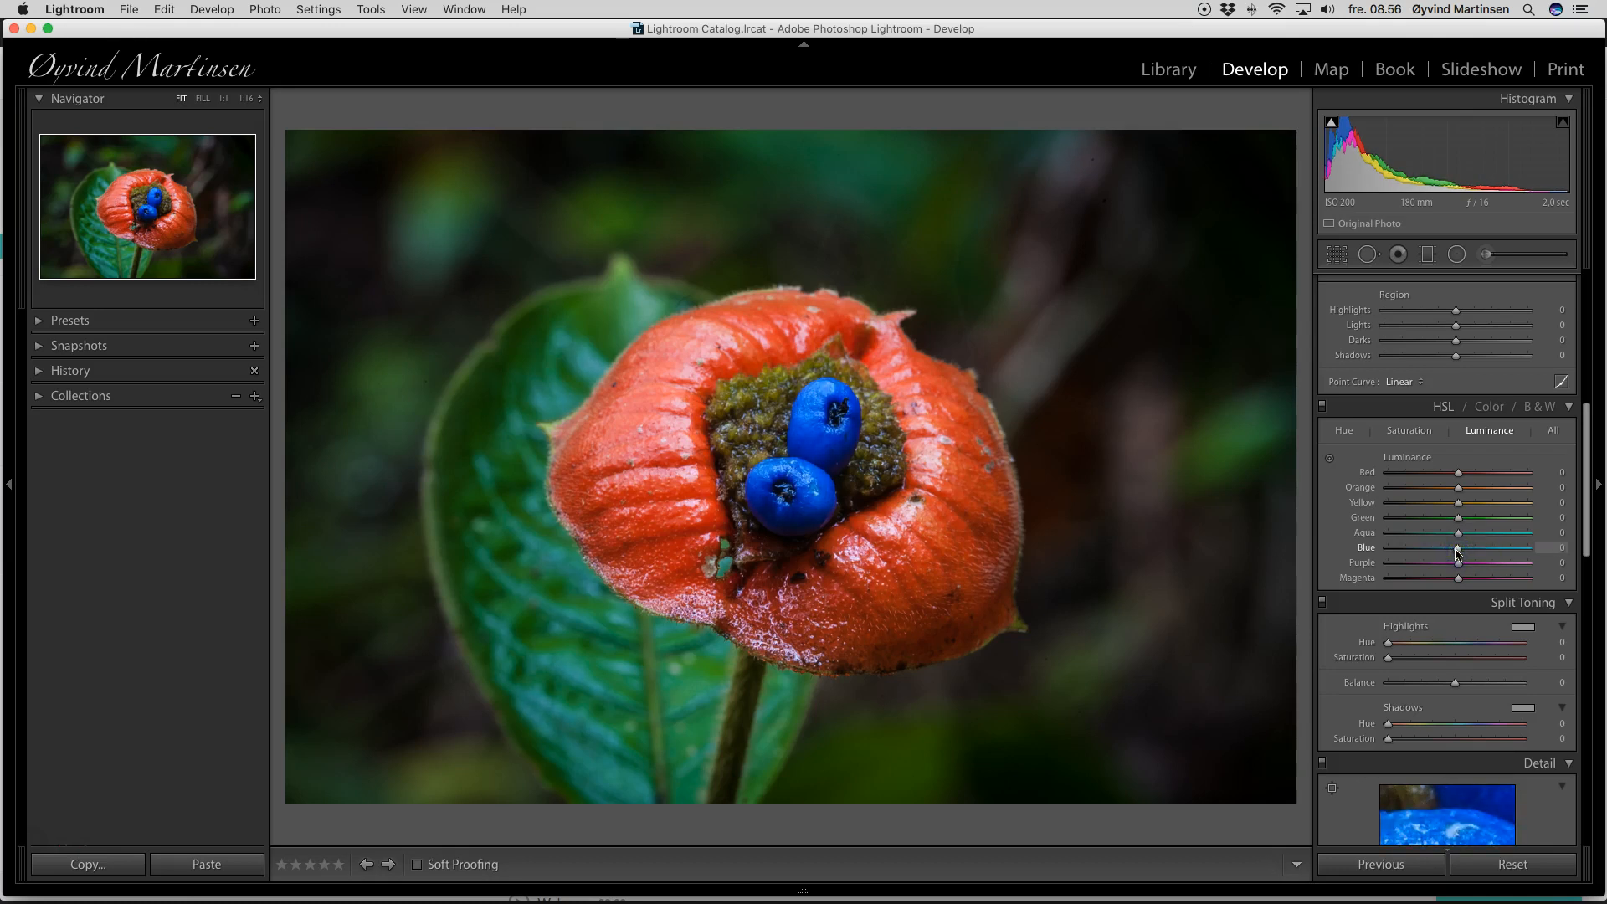
Step: Preview the edited flower photo in full Lights Out mode
click(1509, 407)
key(l)
key(l)
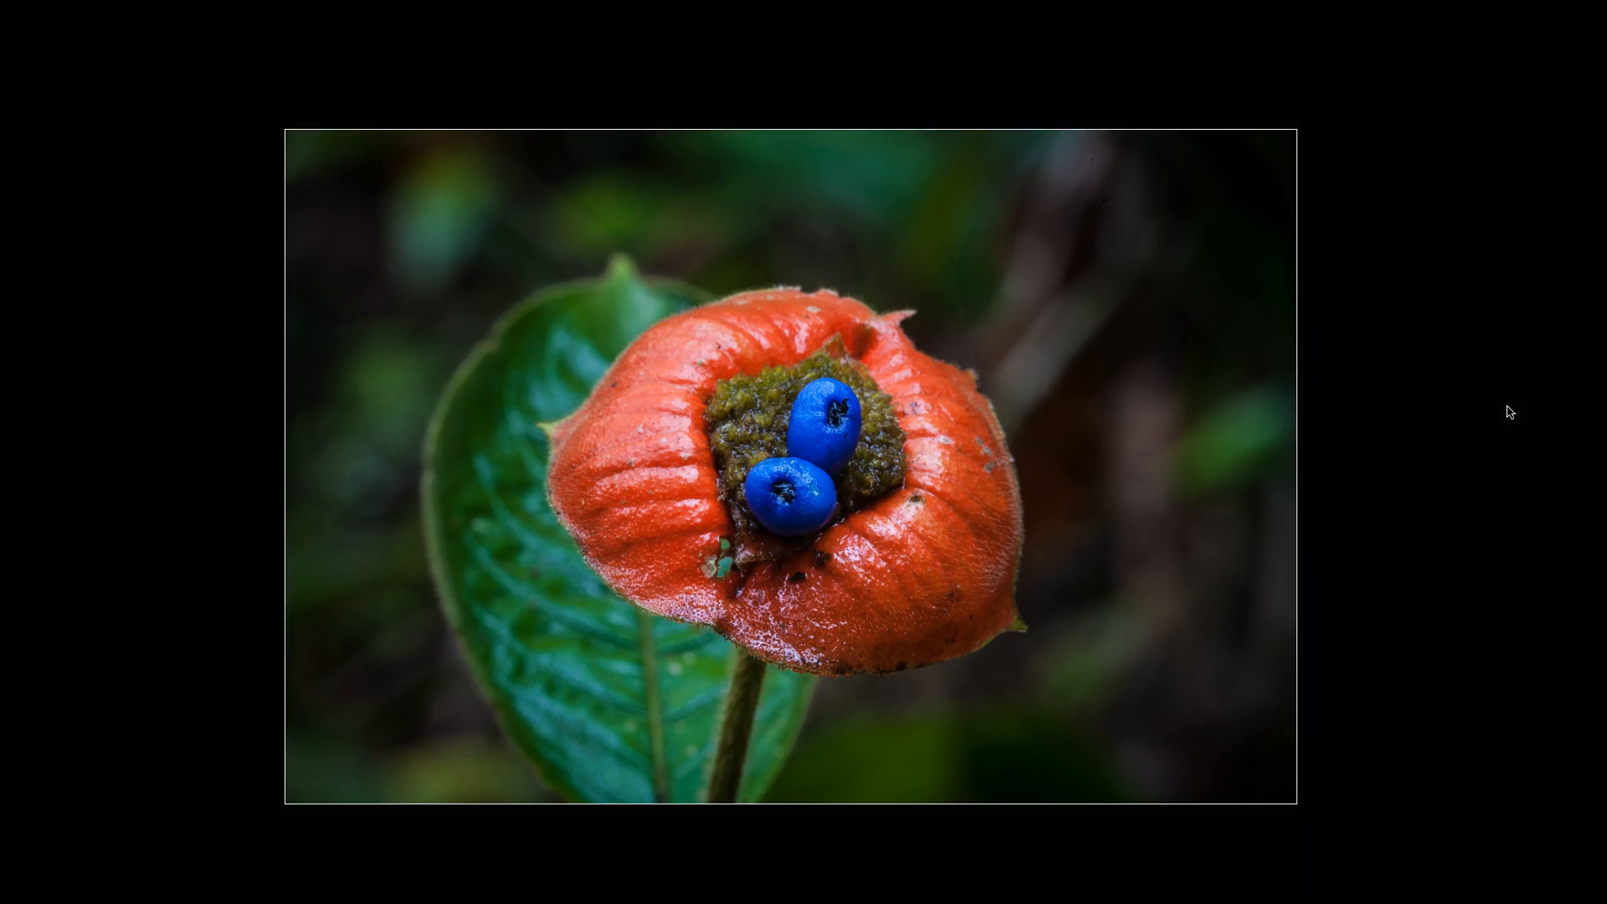